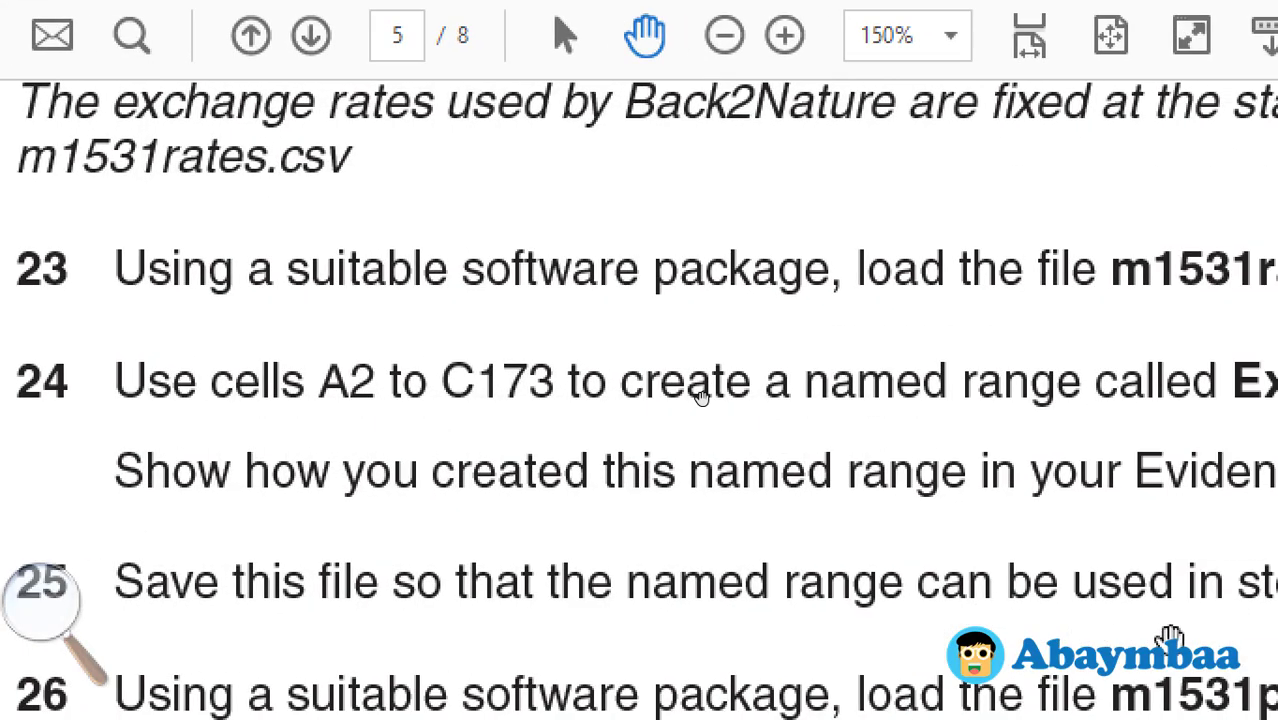
Step: Scroll the exam paper PDF down to read step 24
{"action": "scroll", "coordinate": [850, 505], "scroll_direction": "down", "scroll_amount": 2}
{"action": "scroll", "coordinate": [670, 390], "scroll_direction": "down", "scroll_amount": 2}
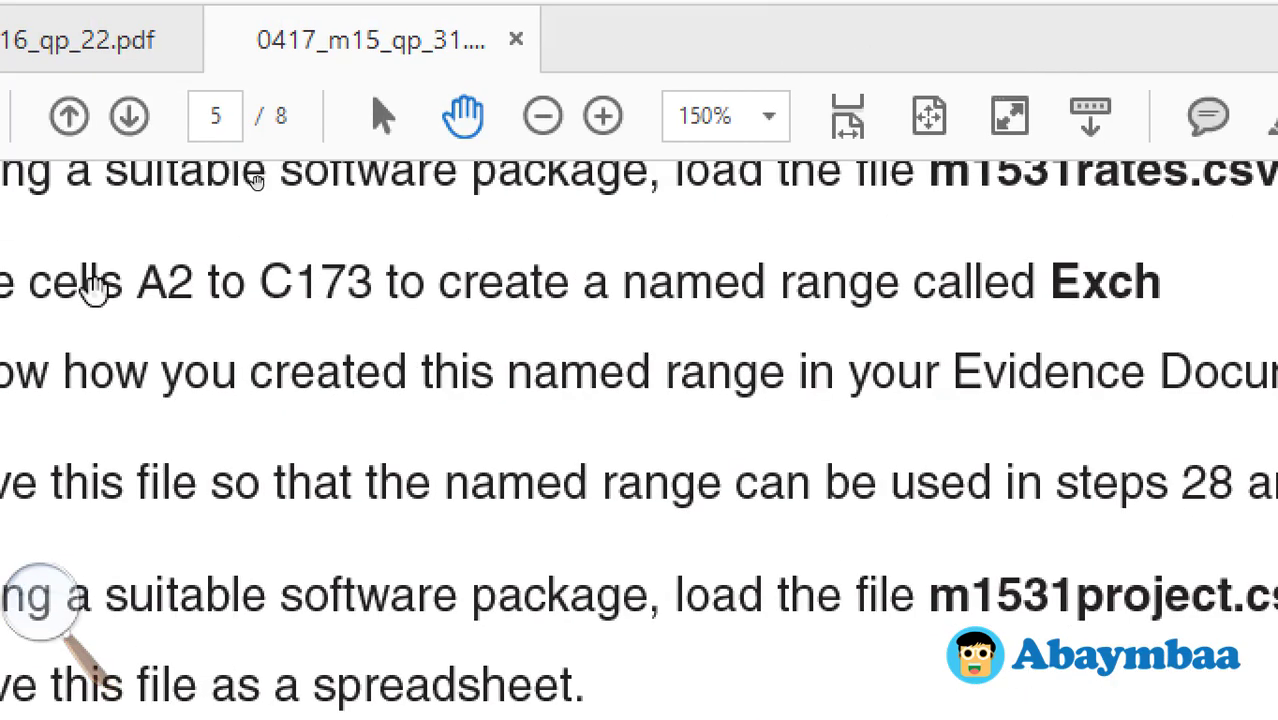
{"action": "mouse_move", "coordinate": [393, 278]}
{"action": "left_mouse_down"}
{"action": "mouse_move", "coordinate": [225, 410]}
{"action": "mouse_move", "coordinate": [611, 300]}
{"action": "left_mouse_up"}
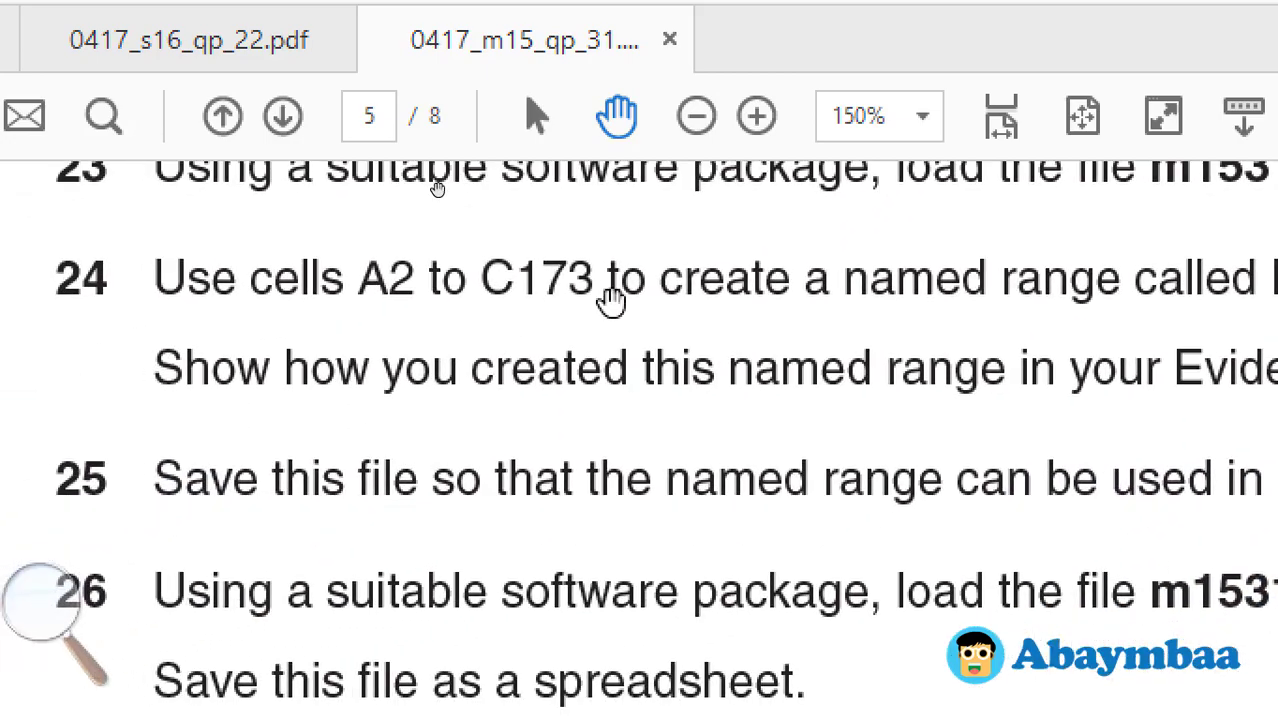
{"action": "scroll", "coordinate": [443, 358], "scroll_direction": "down", "scroll_amount": 1}
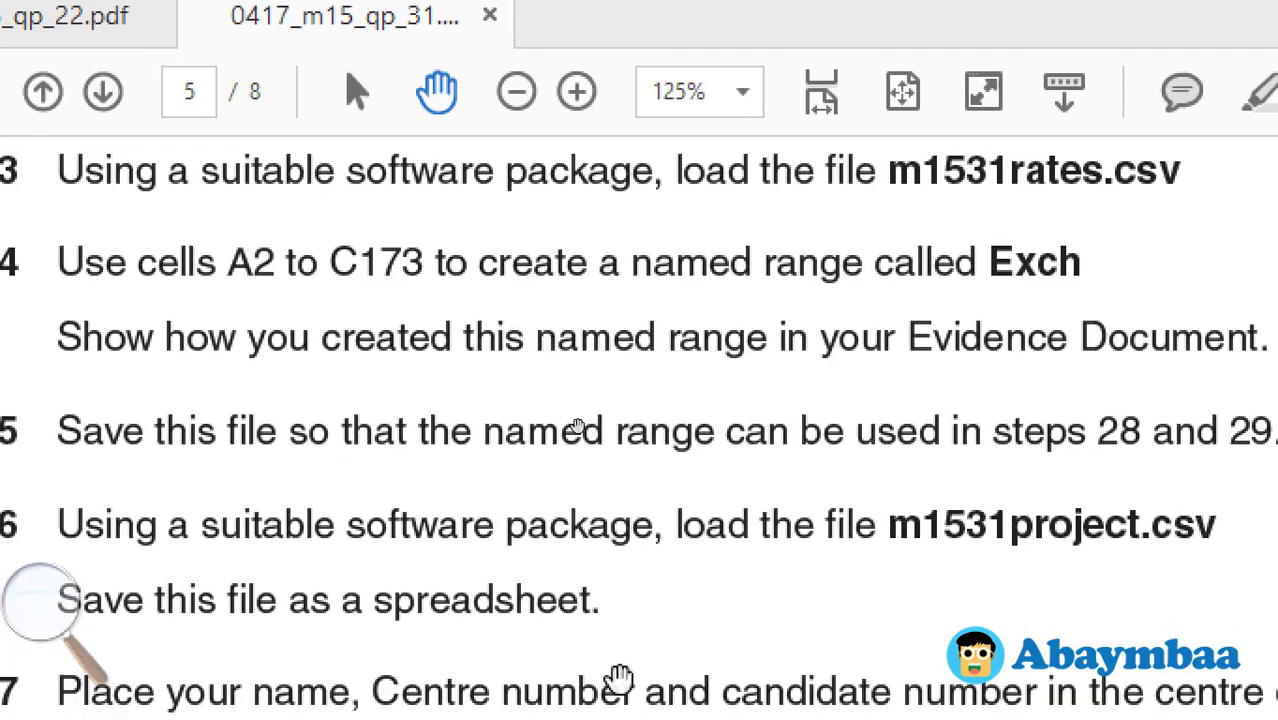
Step: Switch to the m1531rates.csv workbook in Excel
{"action": "key", "text": "alt+Tab"}
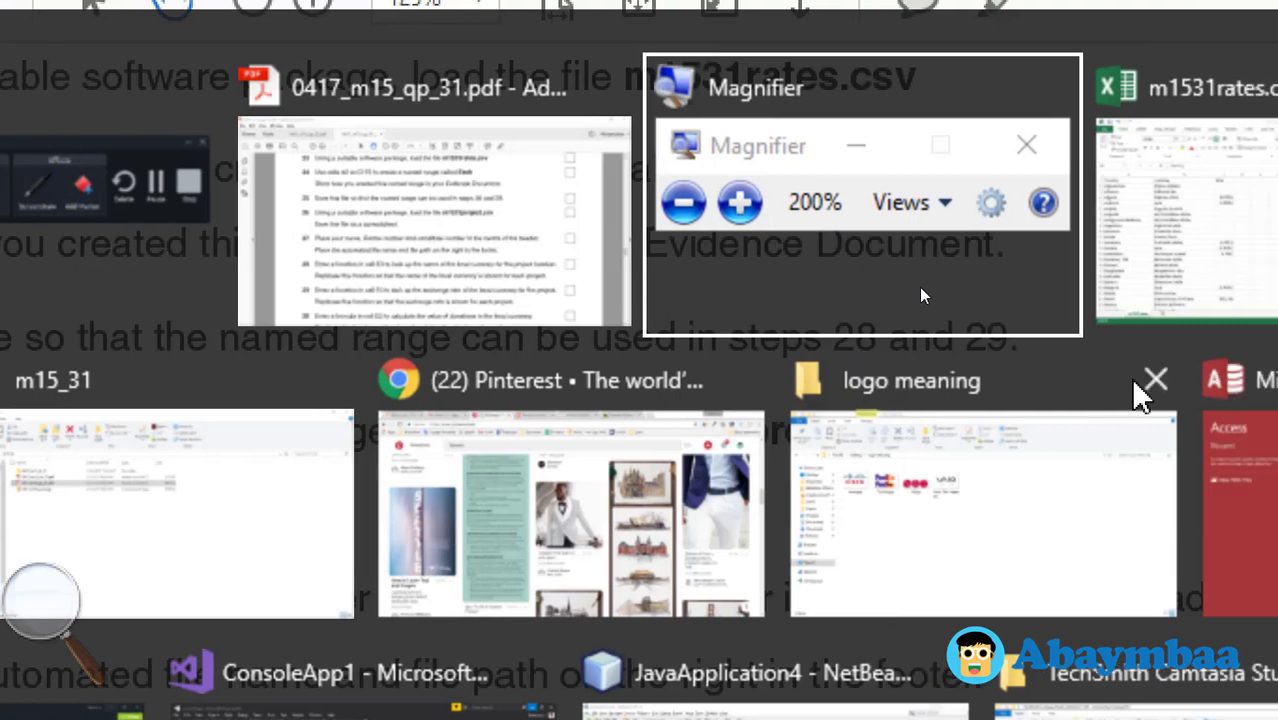
{"action": "key", "text": "Escape"}
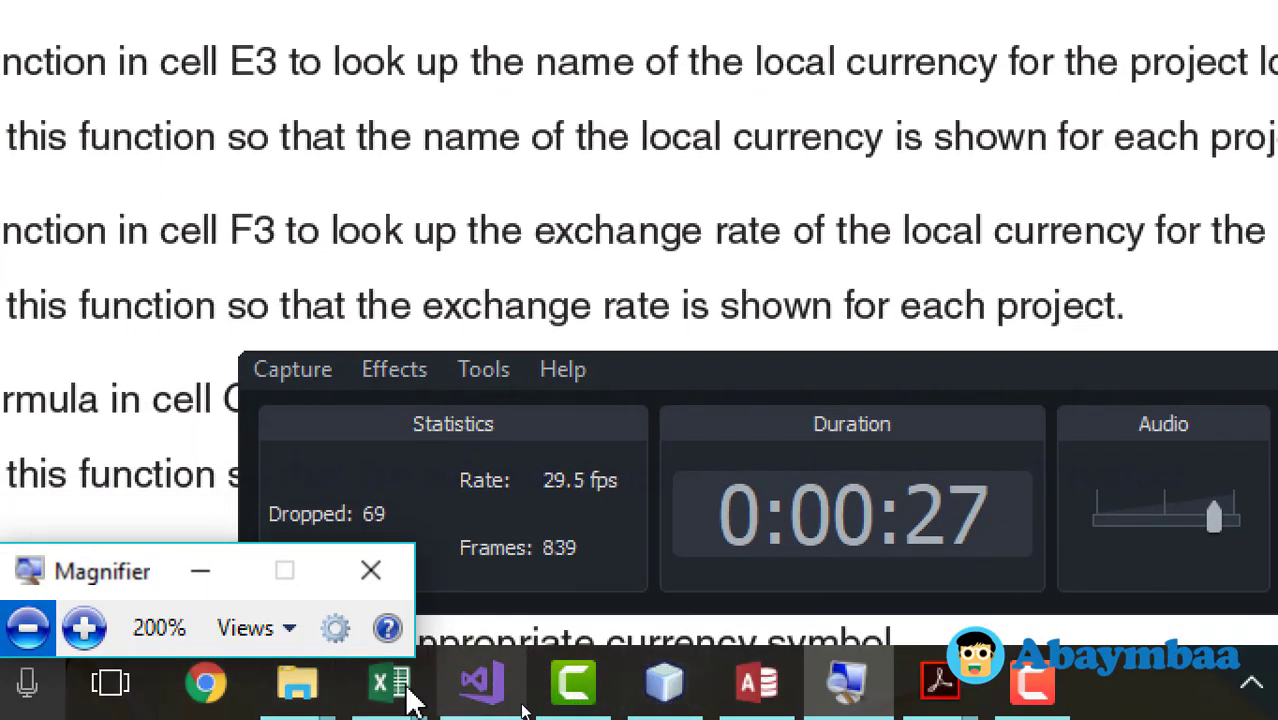
{"action": "mouse_move", "coordinate": [623, 683]}
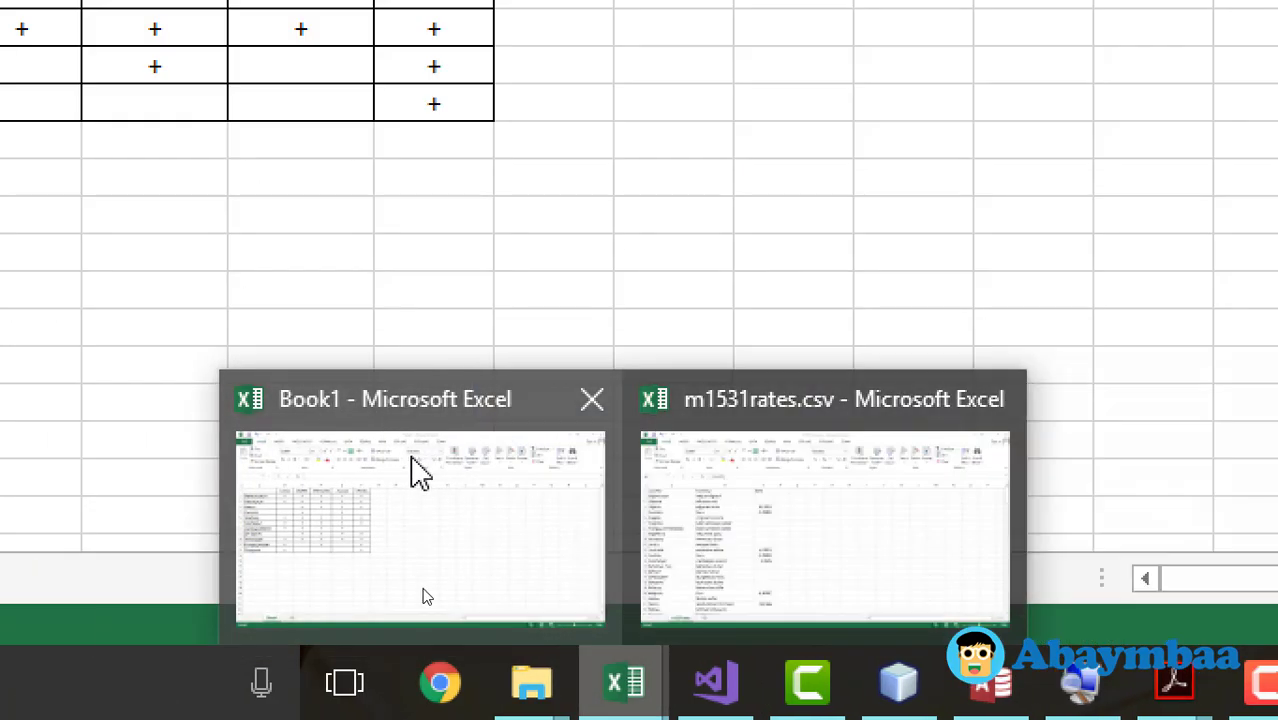
{"action": "left_click", "coordinate": [420, 471]}
{"action": "key", "text": "alt+Tab"}
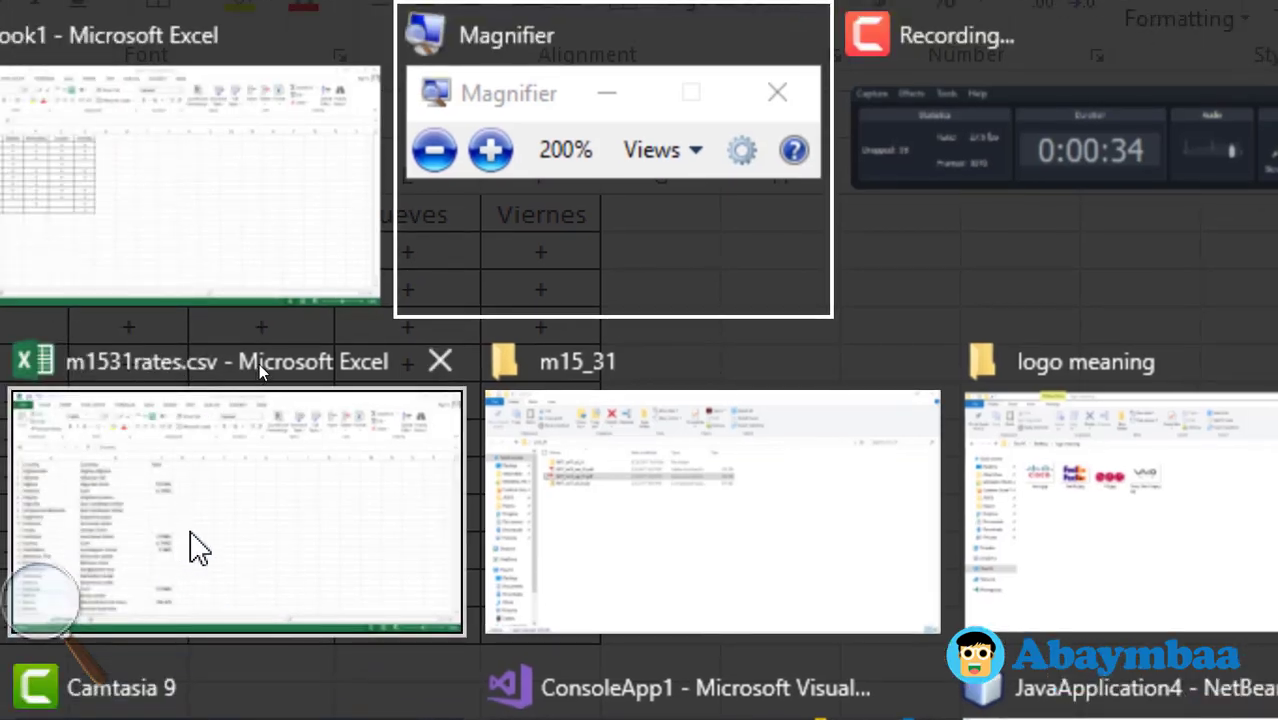
{"action": "left_click", "coordinate": [197, 545]}
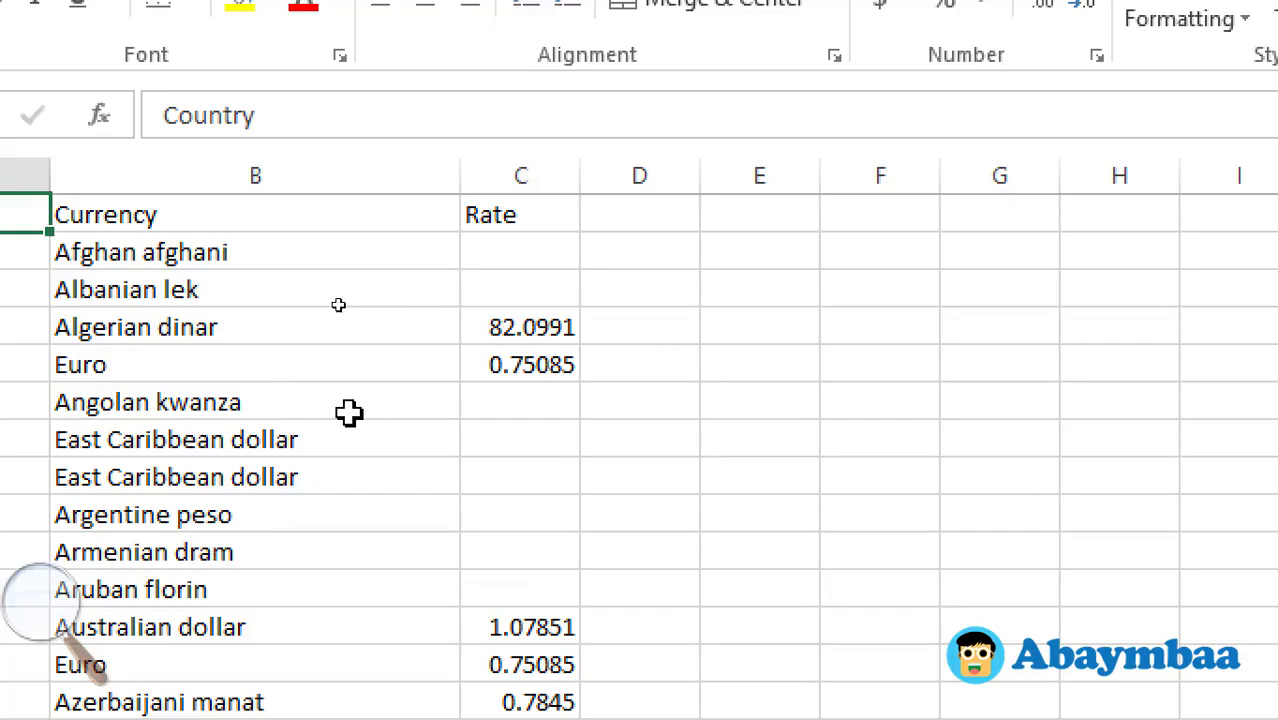
Step: Select cells A2 to C173 holding the country, currency and rate data
{"action": "left_click", "coordinate": [122, 311]}
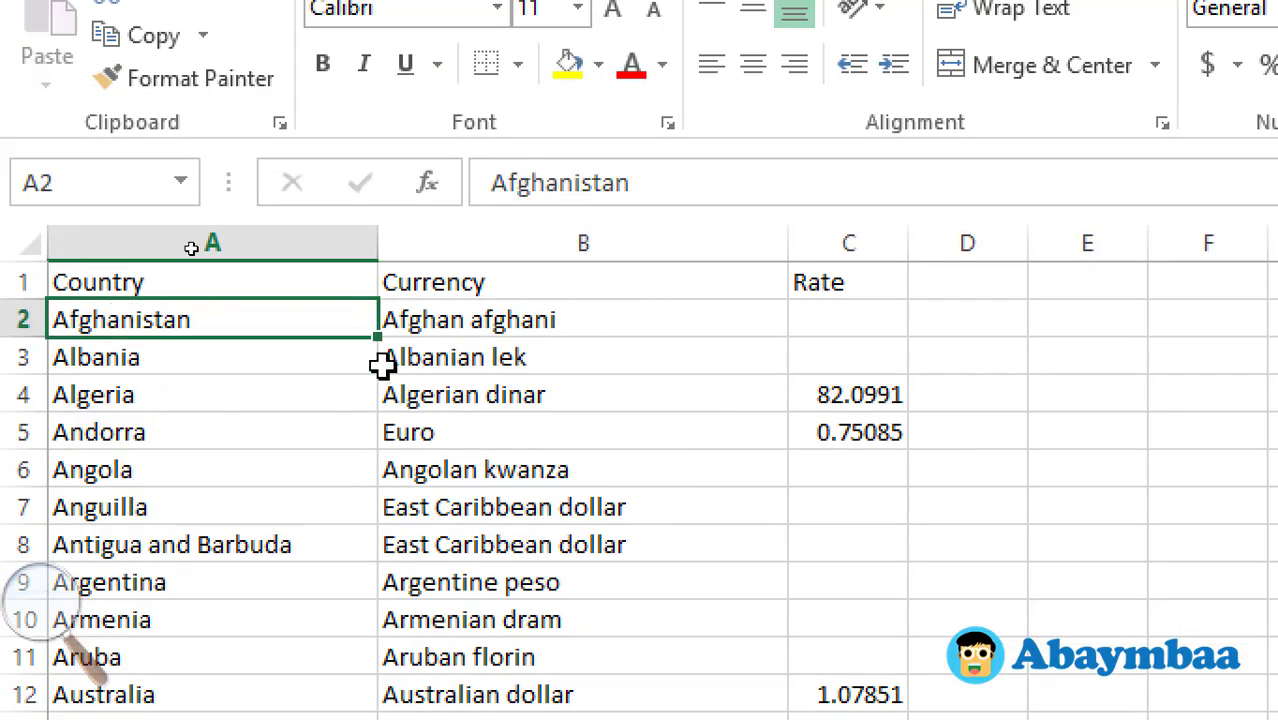
{"action": "left_click_drag", "start_coordinate": [253, 319], "coordinate": [788, 568]}
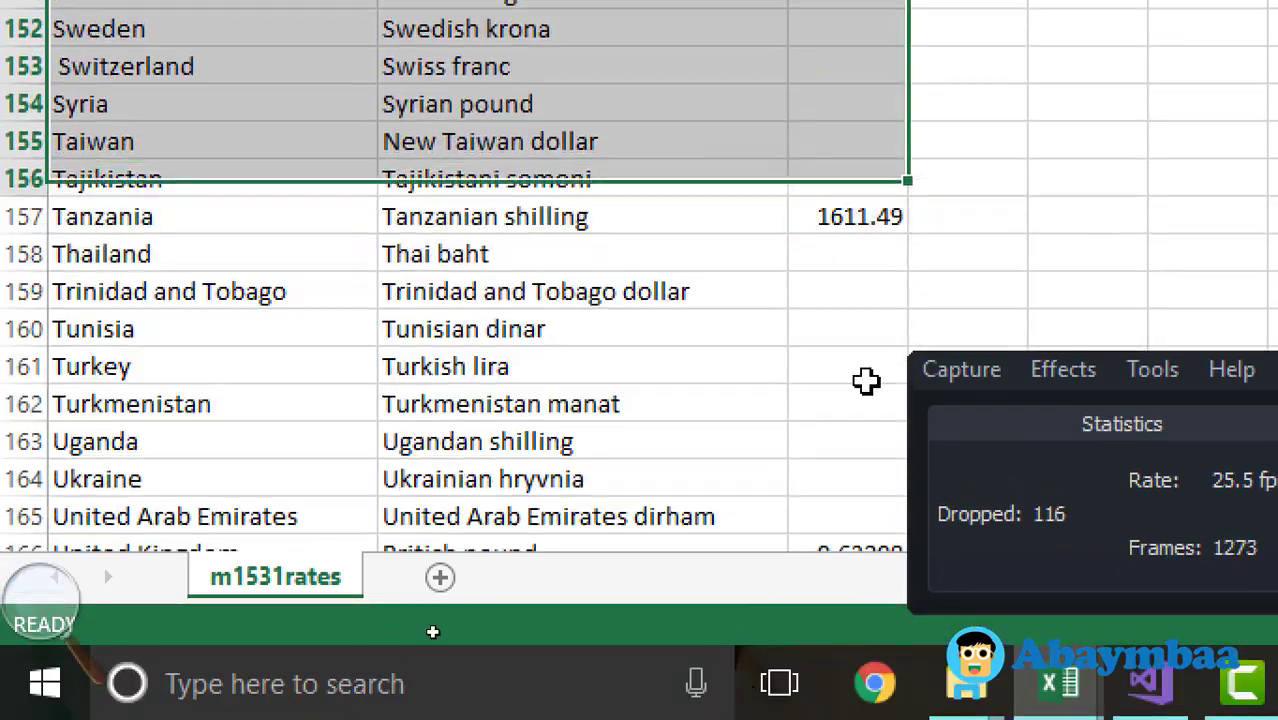
{"action": "mouse_move", "coordinate": [788, 568]}
{"action": "left_mouse_down"}
{"action": "mouse_move", "coordinate": [435, 707]}
{"action": "mouse_move", "coordinate": [864, 484]}
{"action": "left_mouse_up"}
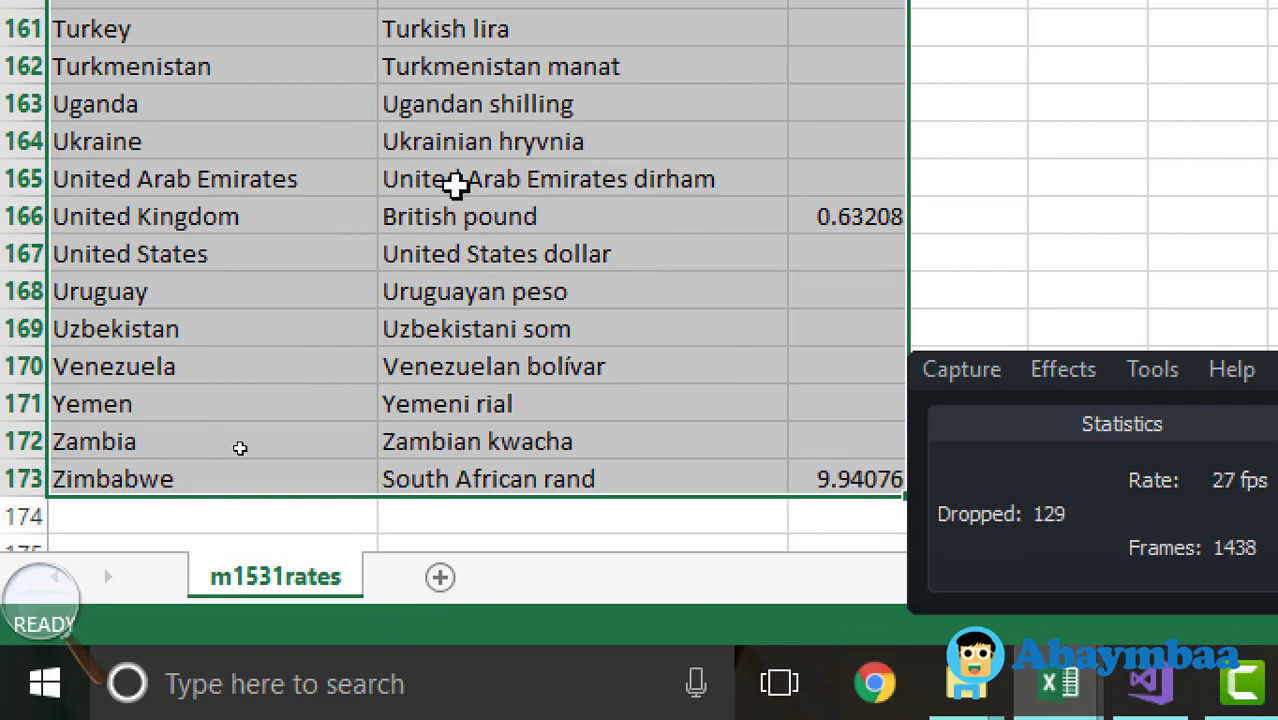
Step: Define the name Exch for the selected range A2:C173 via Define Name
{"action": "right_click", "coordinate": [493, 170]}
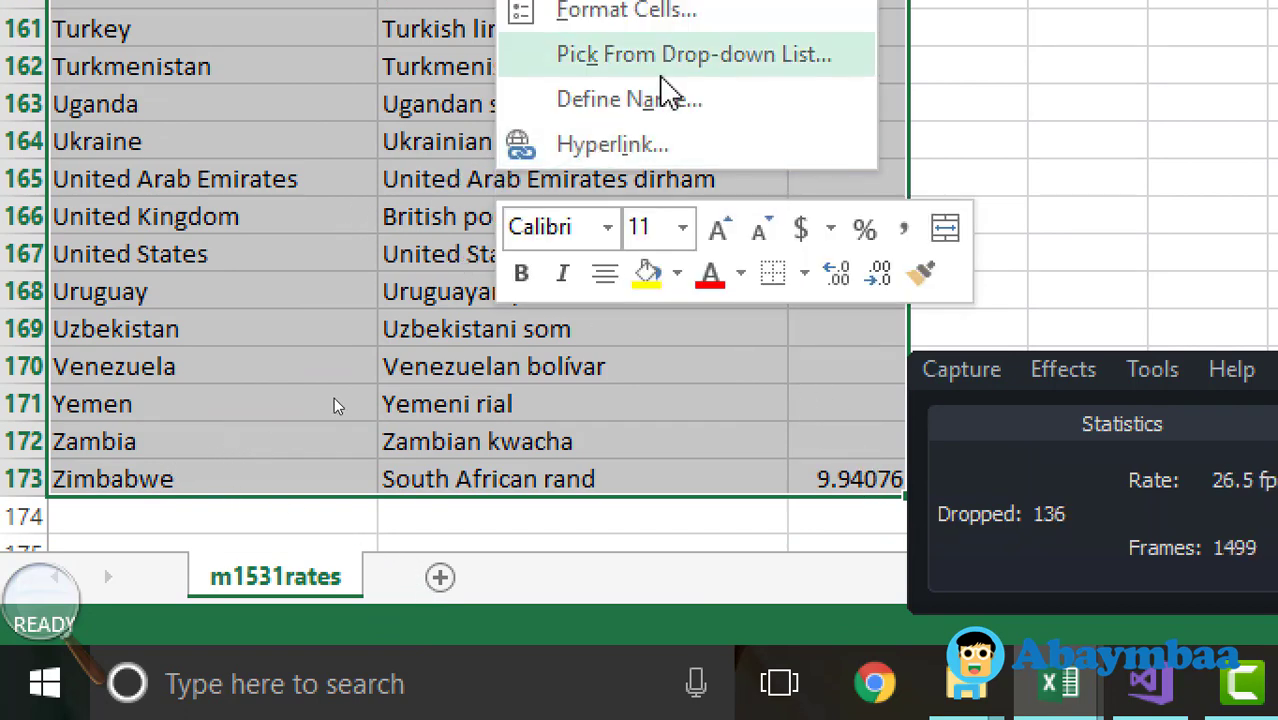
{"action": "left_click", "coordinate": [630, 100]}
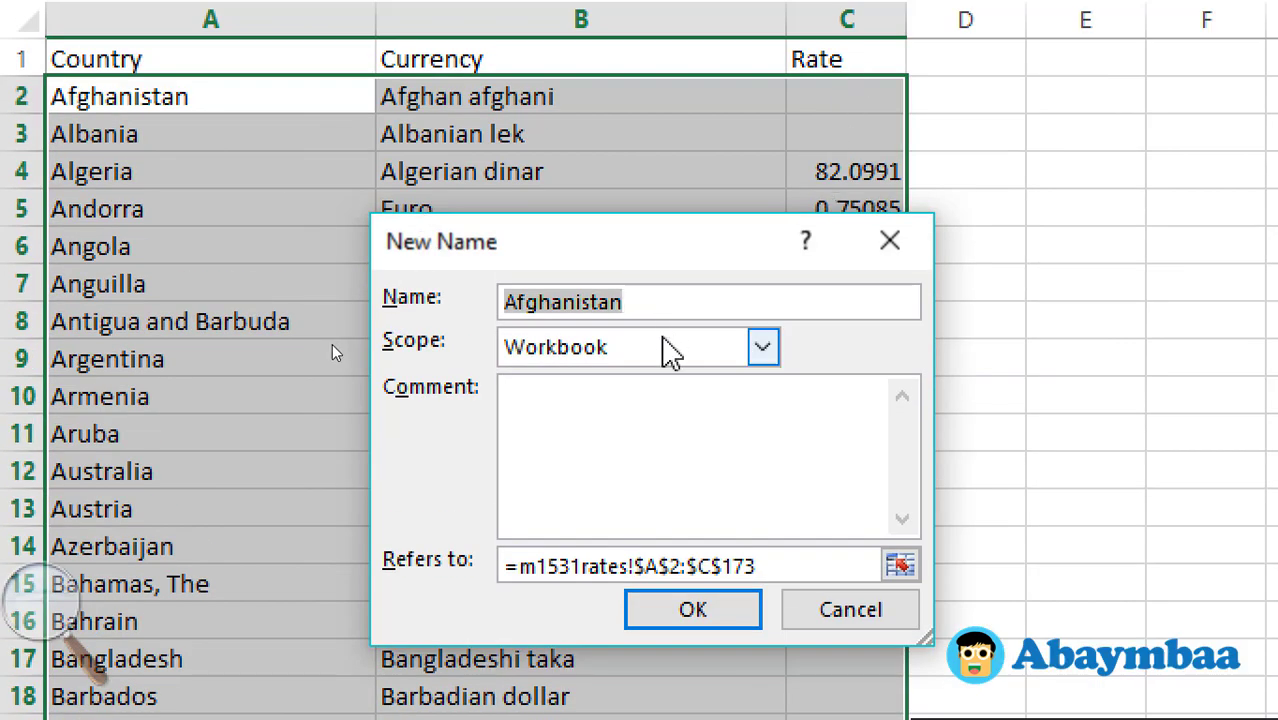
{"action": "type", "text": "E"}
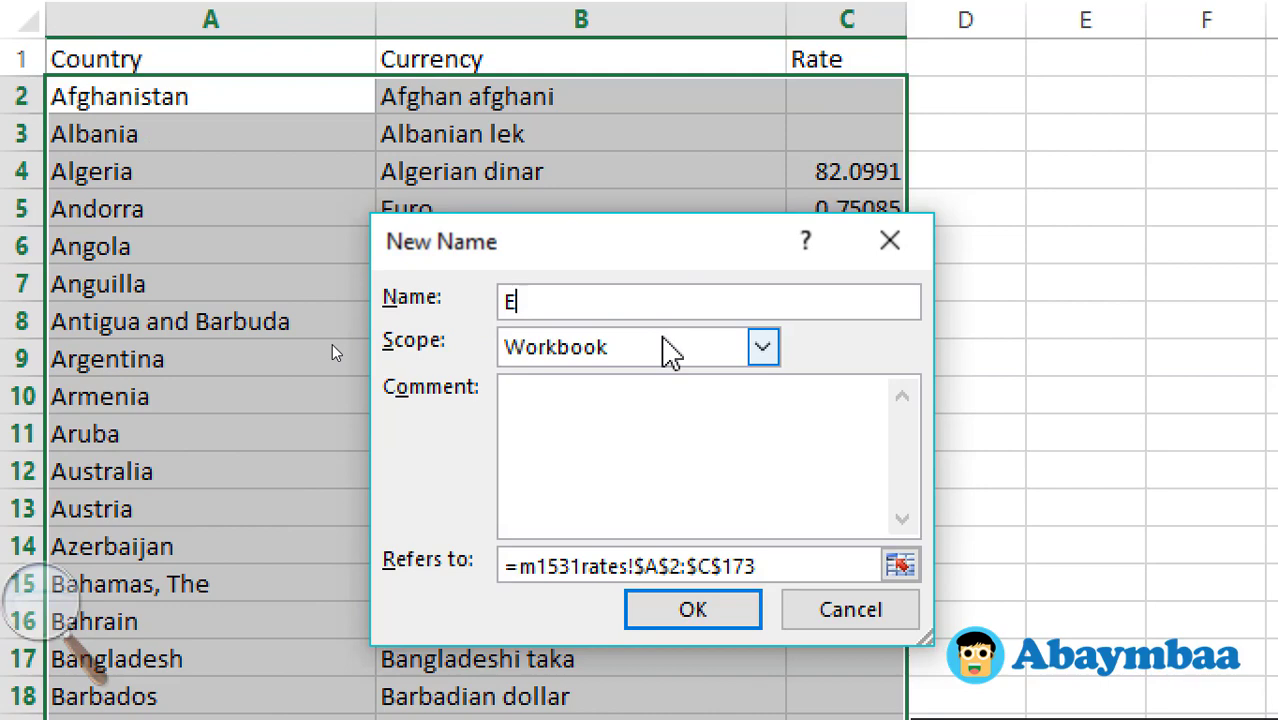
{"action": "type", "text": "xch"}
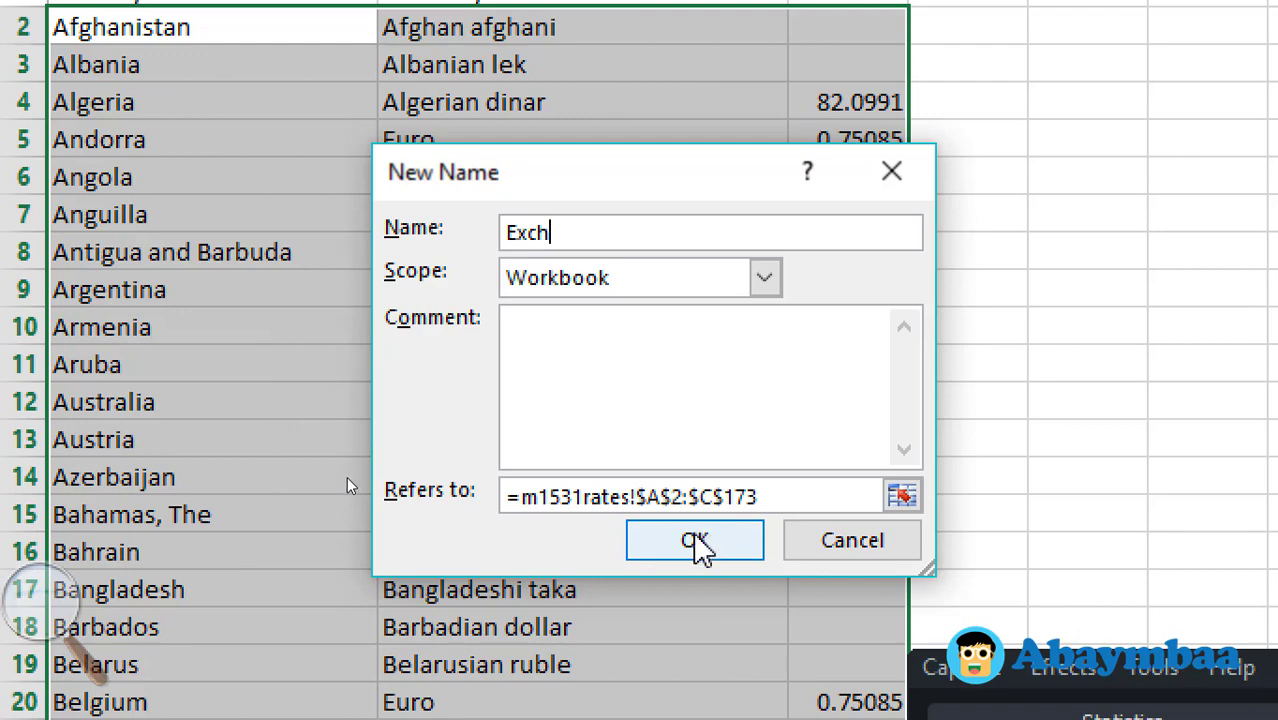
{"action": "left_click", "coordinate": [695, 537]}
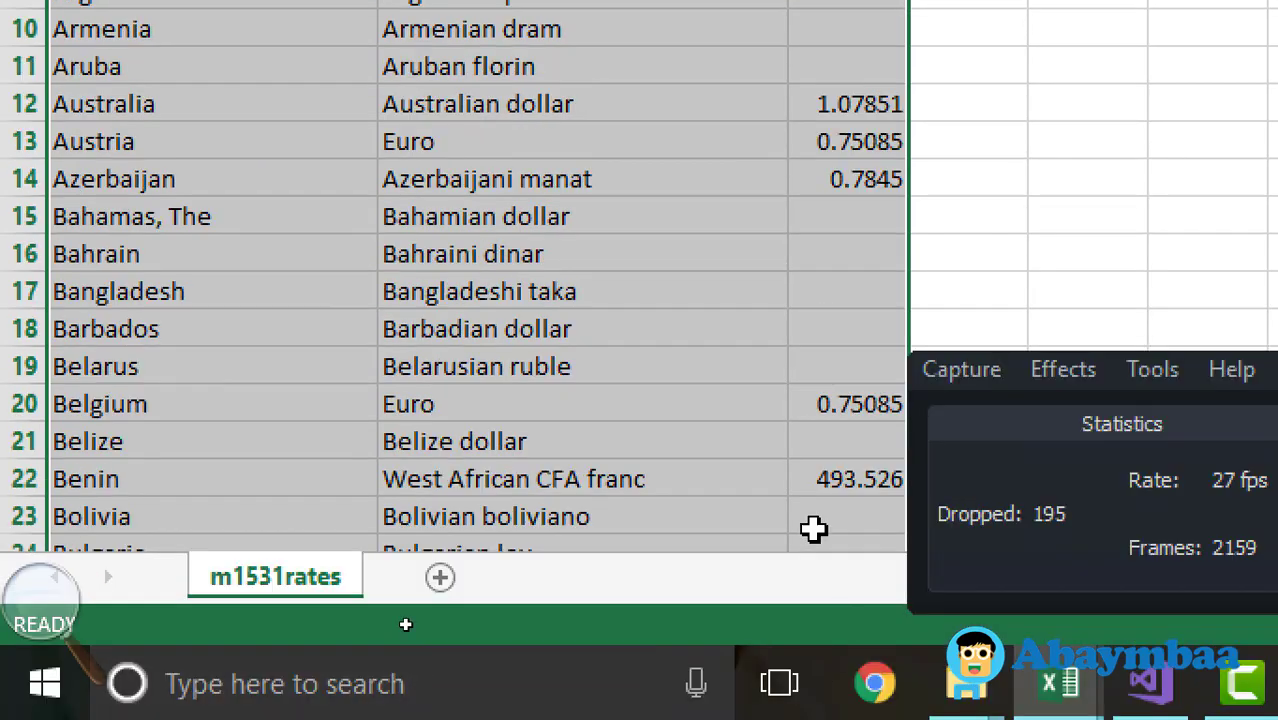
{"action": "key", "text": "alt+Tab"}
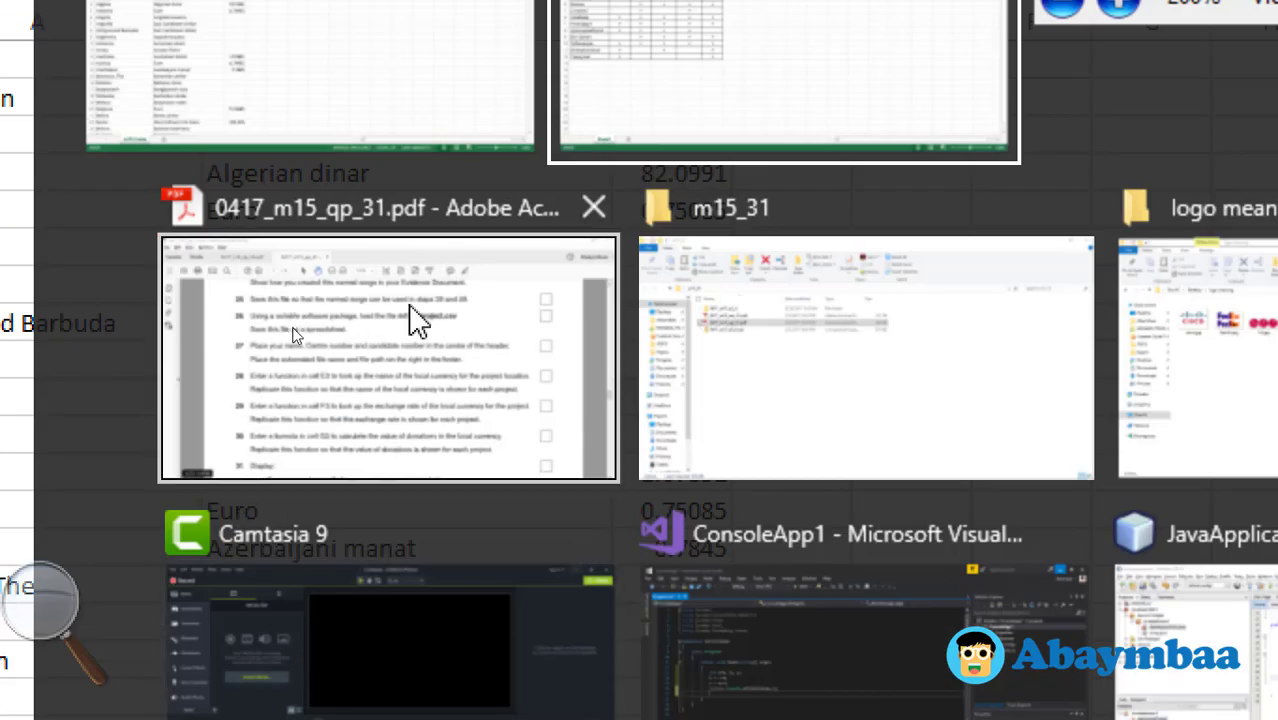
Step: Save the rates workbook as m1531rates.xlsx in Excel Workbook format instead of CSV
{"action": "left_click", "coordinate": [414, 320]}
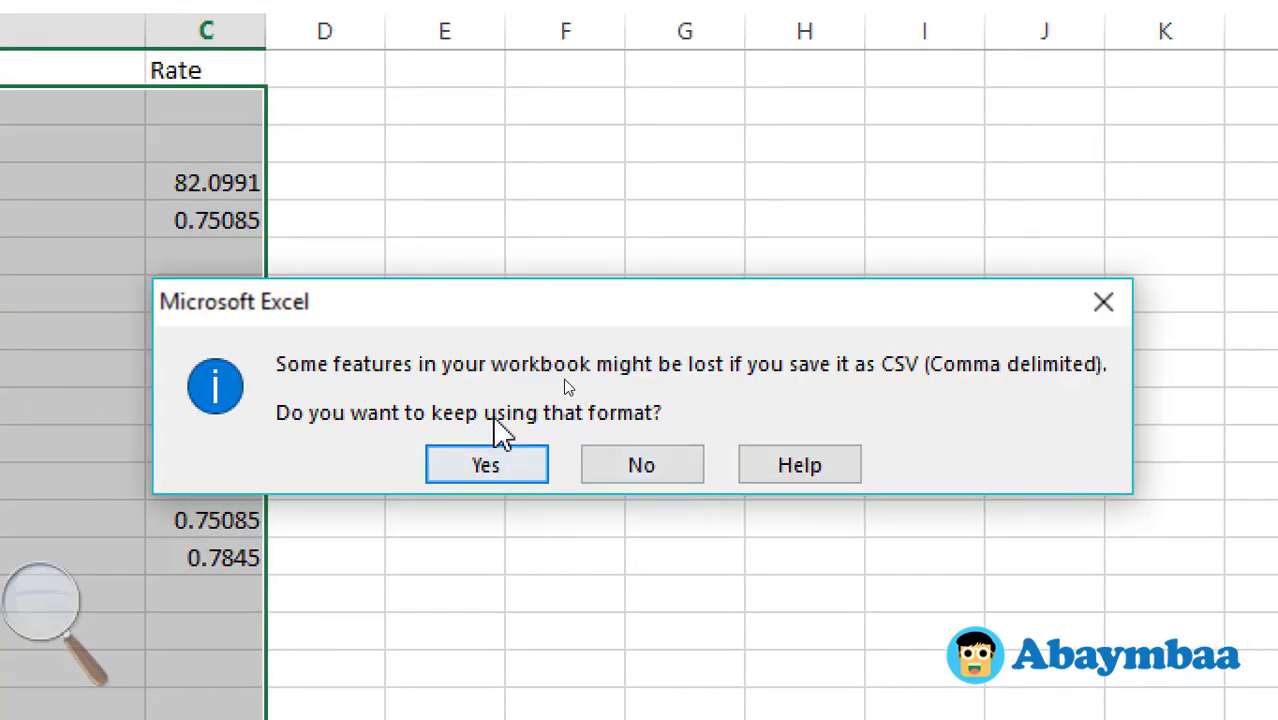
{"action": "left_click", "coordinate": [666, 476]}
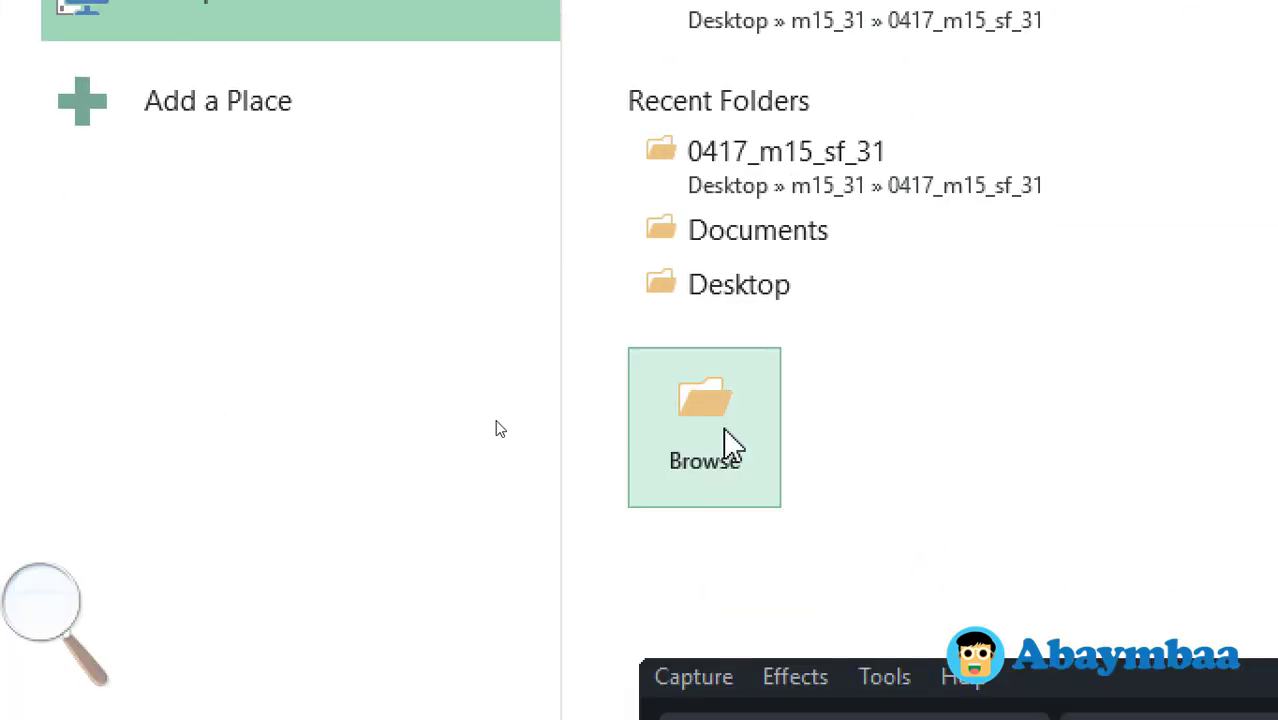
{"action": "left_click", "coordinate": [720, 440]}
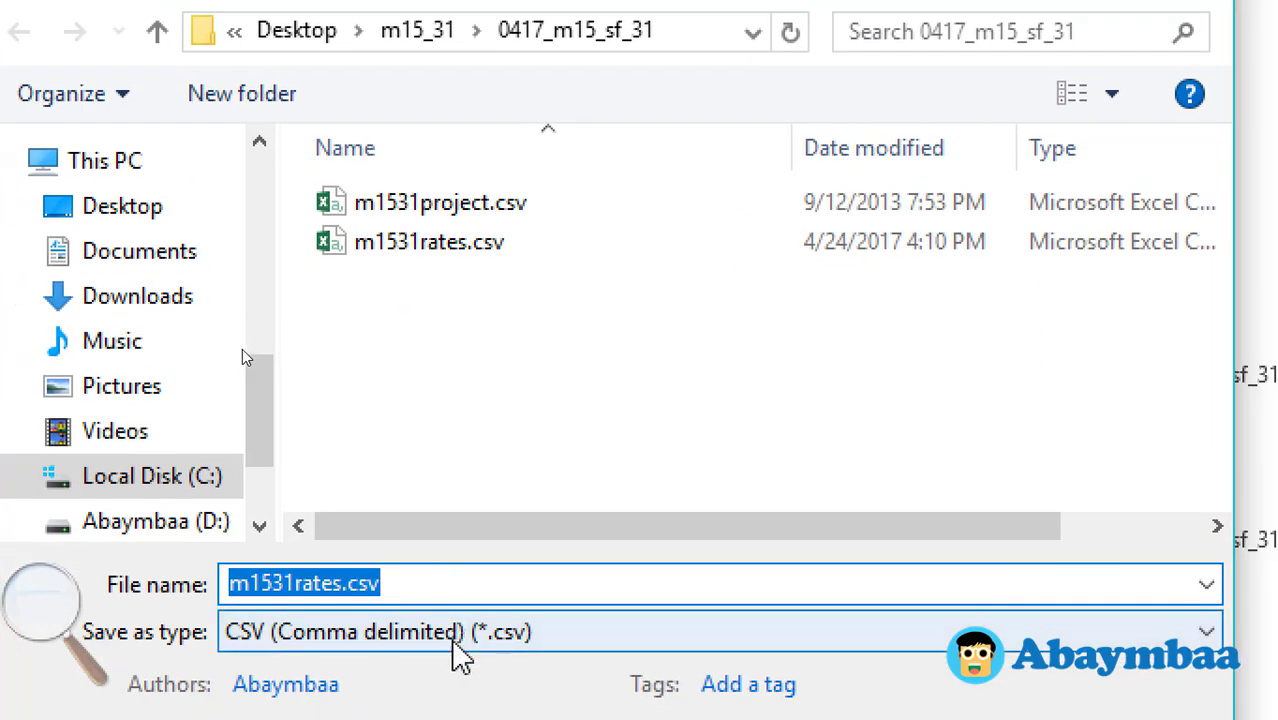
{"action": "left_click", "coordinate": [451, 642]}
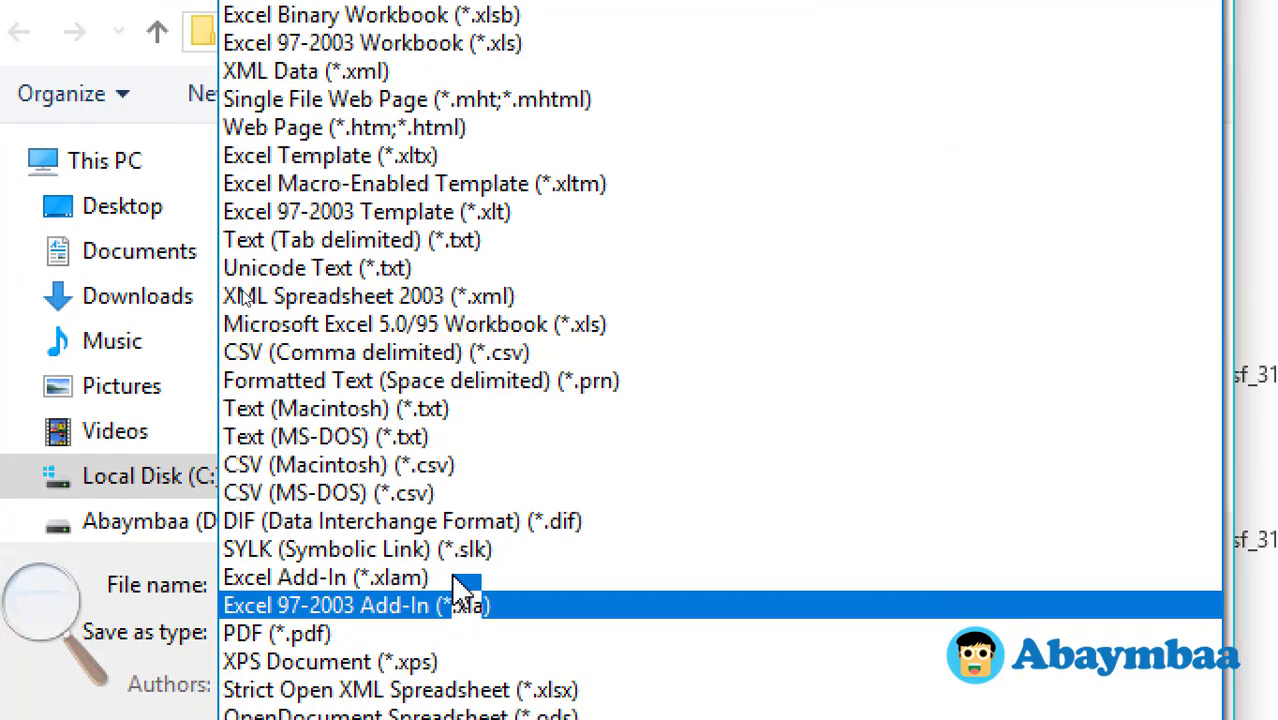
{"action": "left_click", "coordinate": [458, 14]}
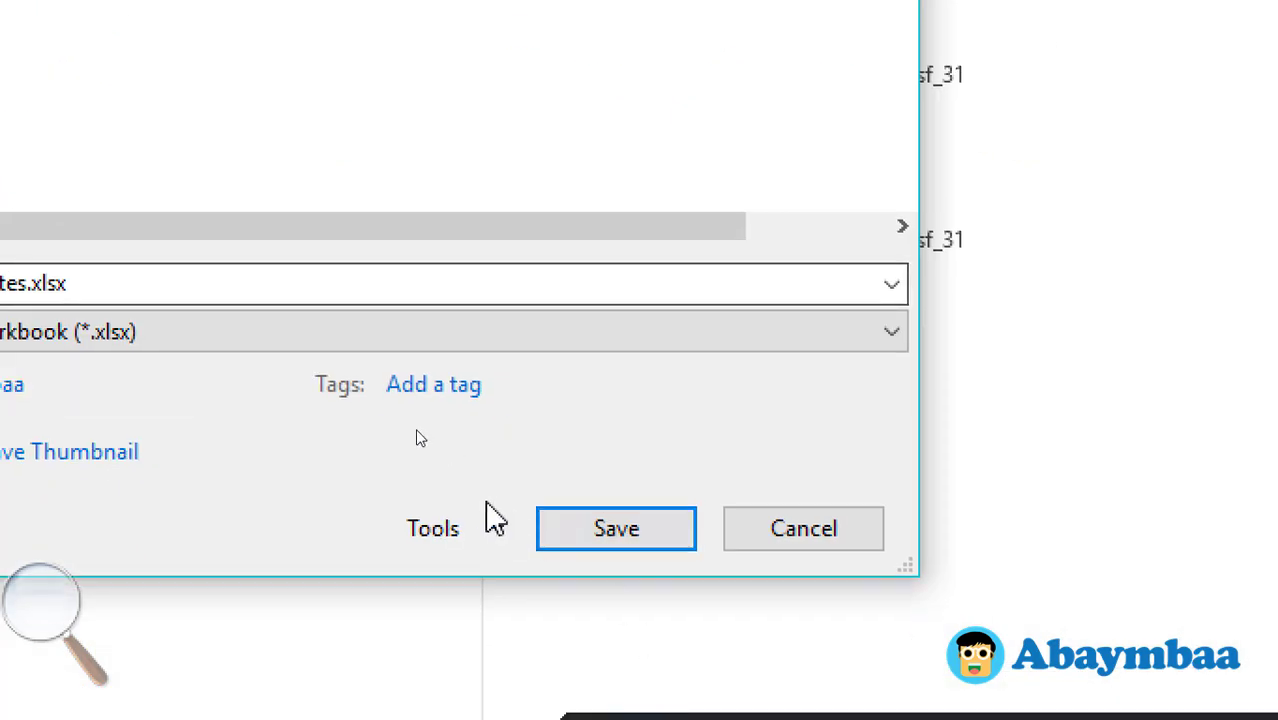
{"action": "left_click", "coordinate": [618, 531]}
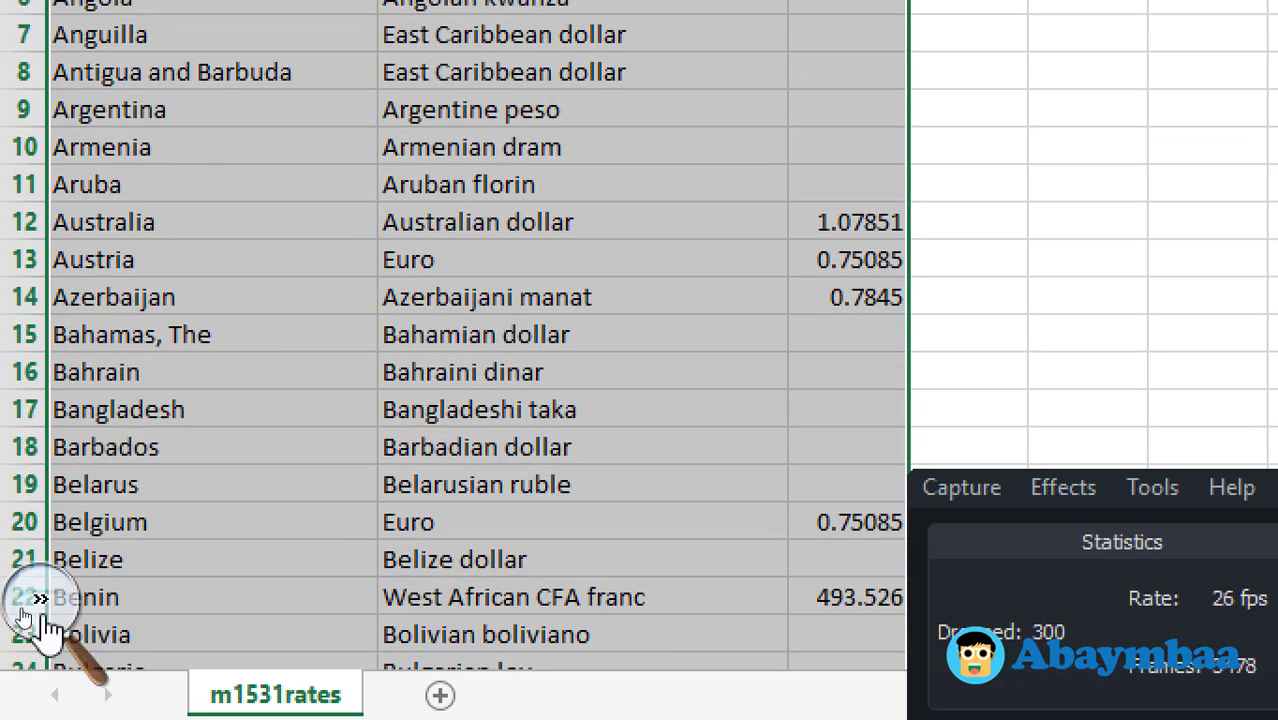
Step: Adjust the Magnifier settings and zoom the screen to 150% magnification
{"action": "left_click", "coordinate": [38, 600]}
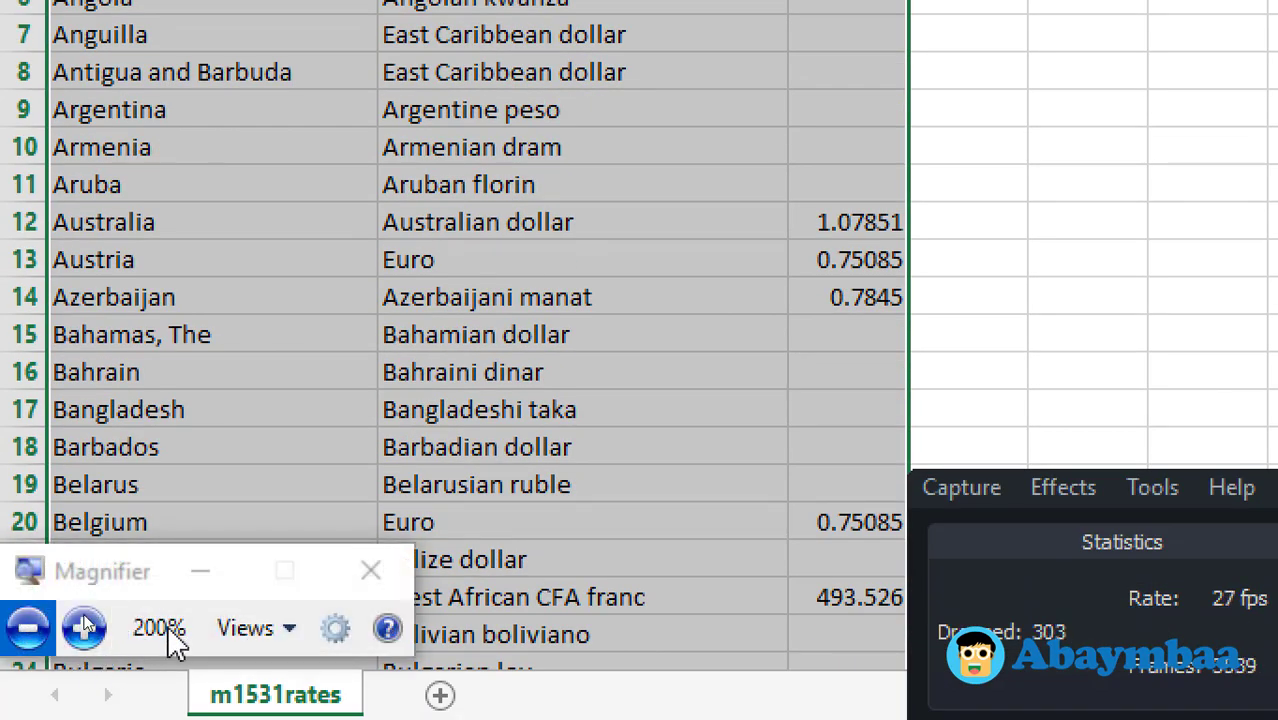
{"action": "left_click", "coordinate": [28, 627]}
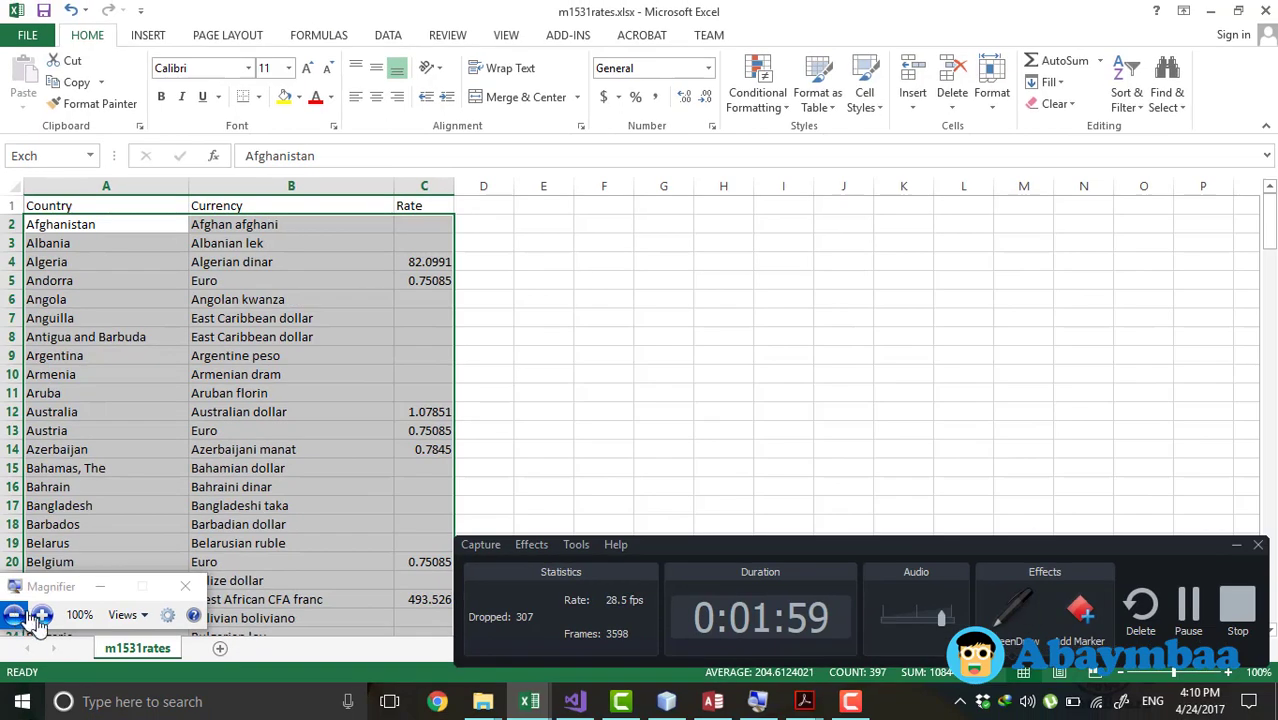
{"action": "left_click", "coordinate": [166, 618]}
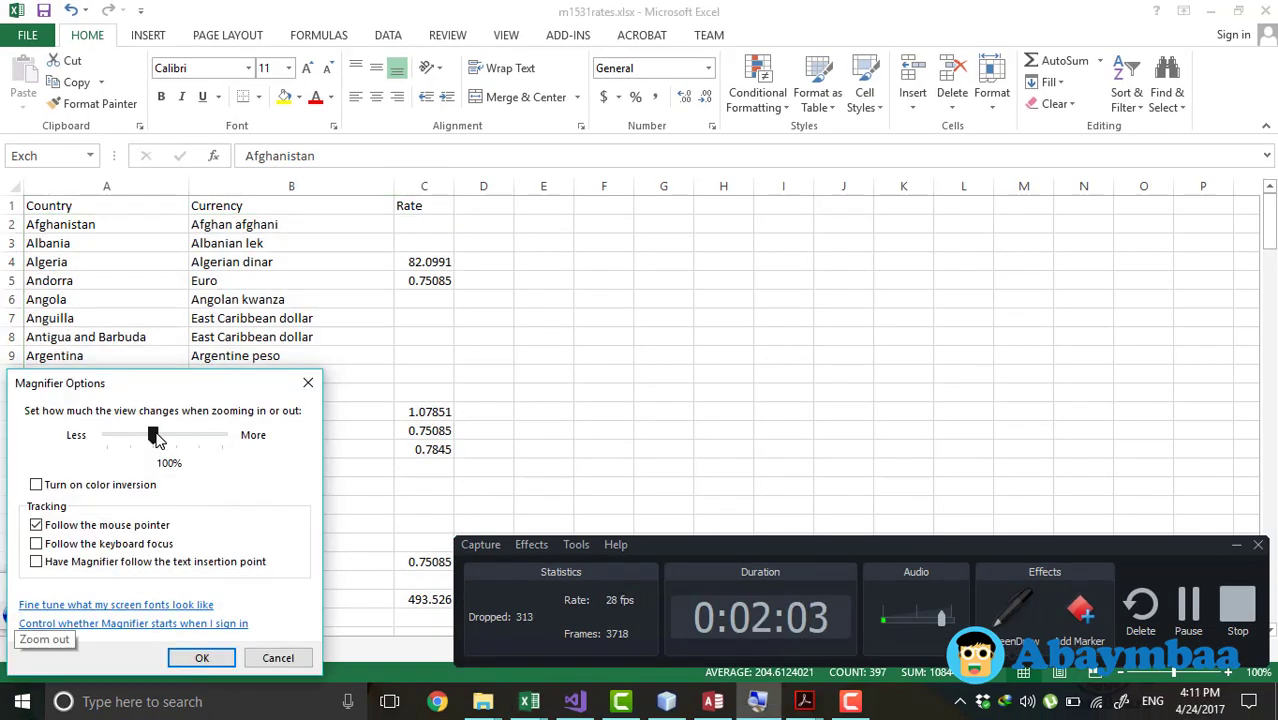
{"action": "left_click", "coordinate": [203, 657]}
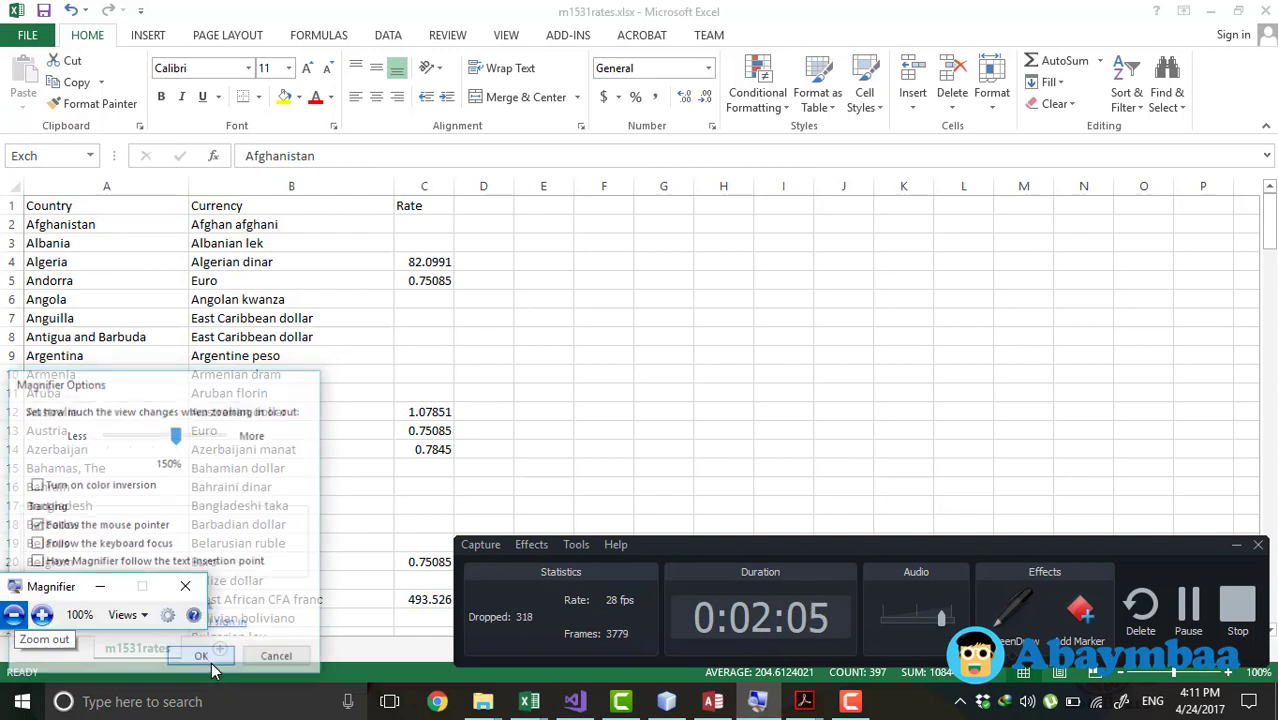
{"action": "left_click", "coordinate": [44, 617]}
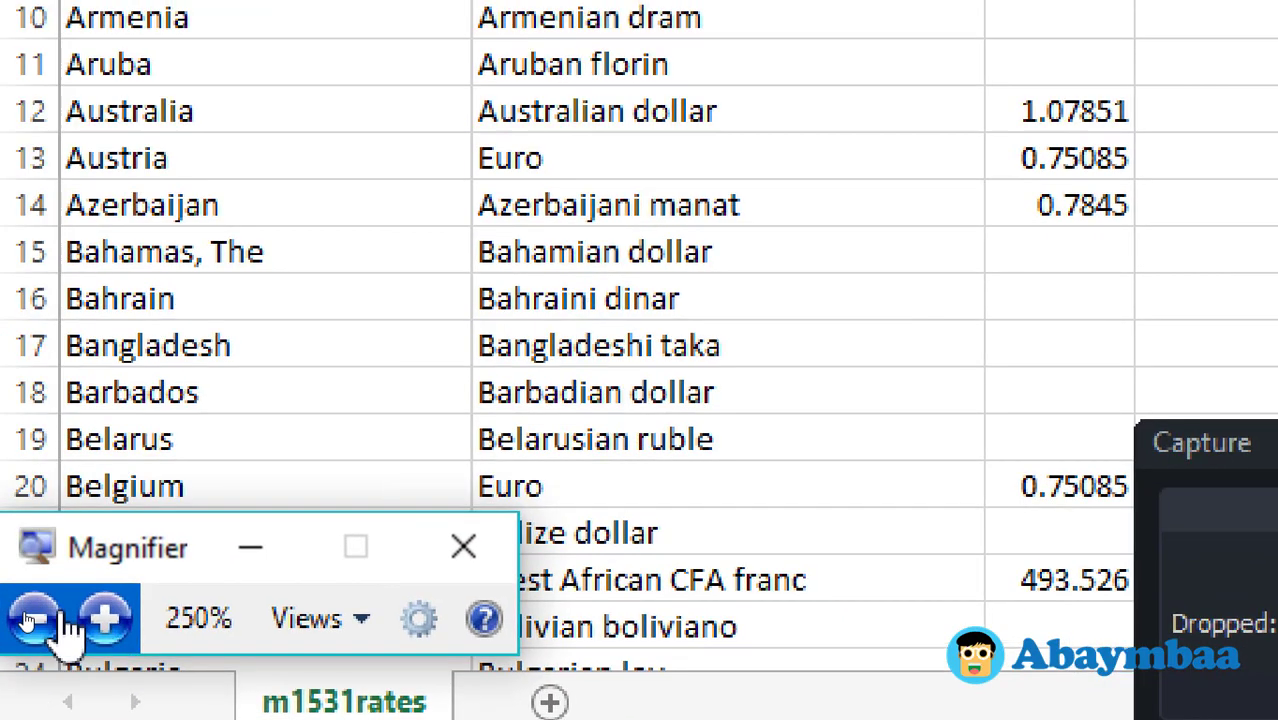
{"action": "left_click", "coordinate": [24, 614]}
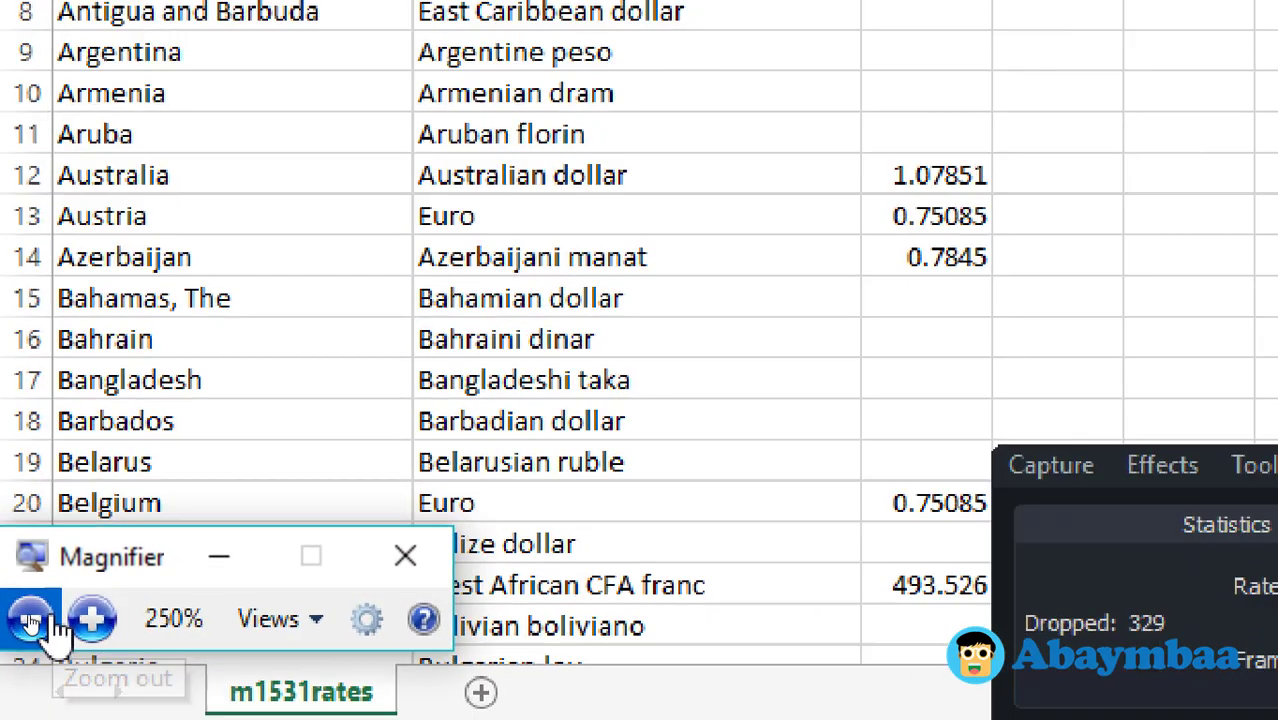
{"action": "left_click", "coordinate": [122, 615]}
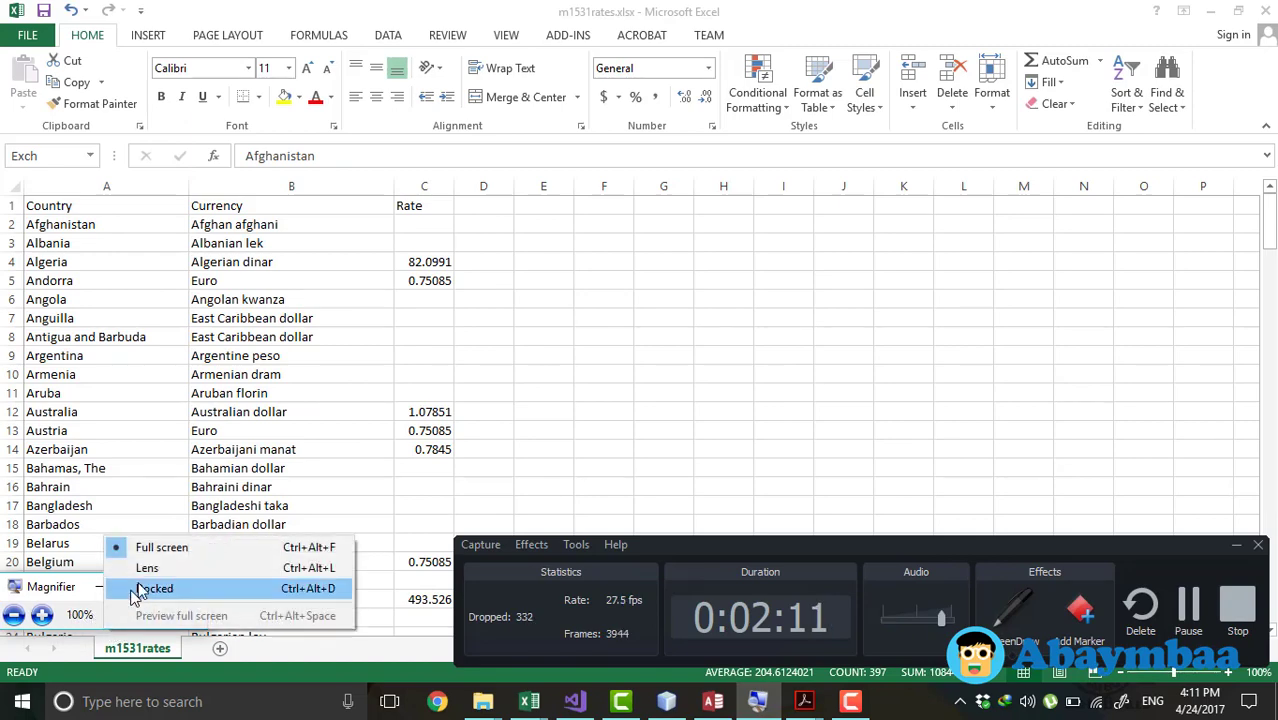
{"action": "left_click", "coordinate": [83, 600]}
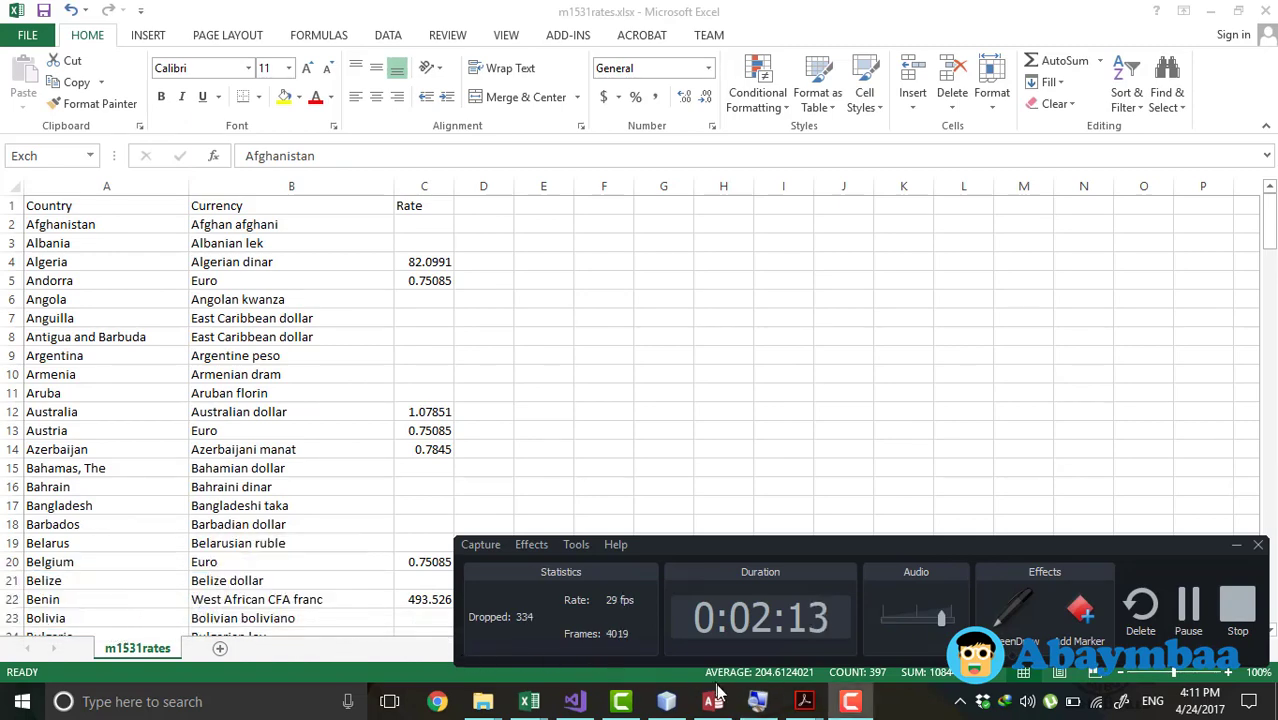
{"action": "left_click", "coordinate": [757, 701]}
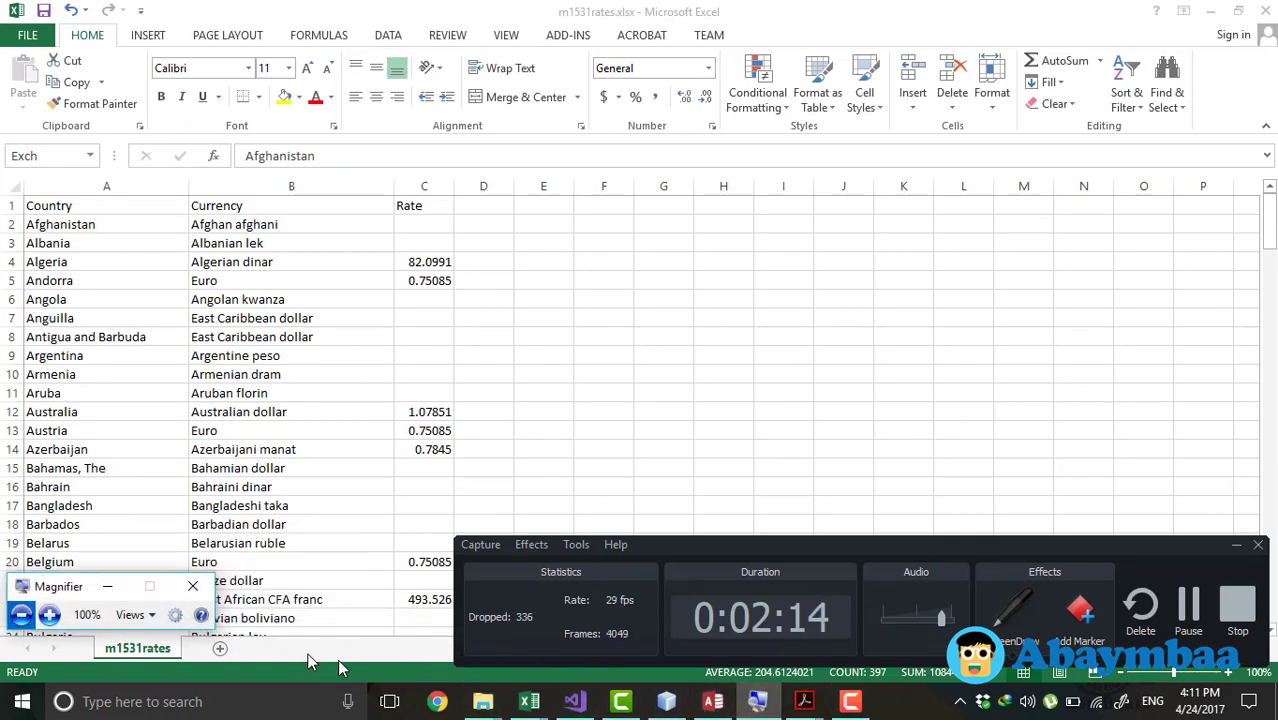
{"action": "left_click", "coordinate": [176, 615]}
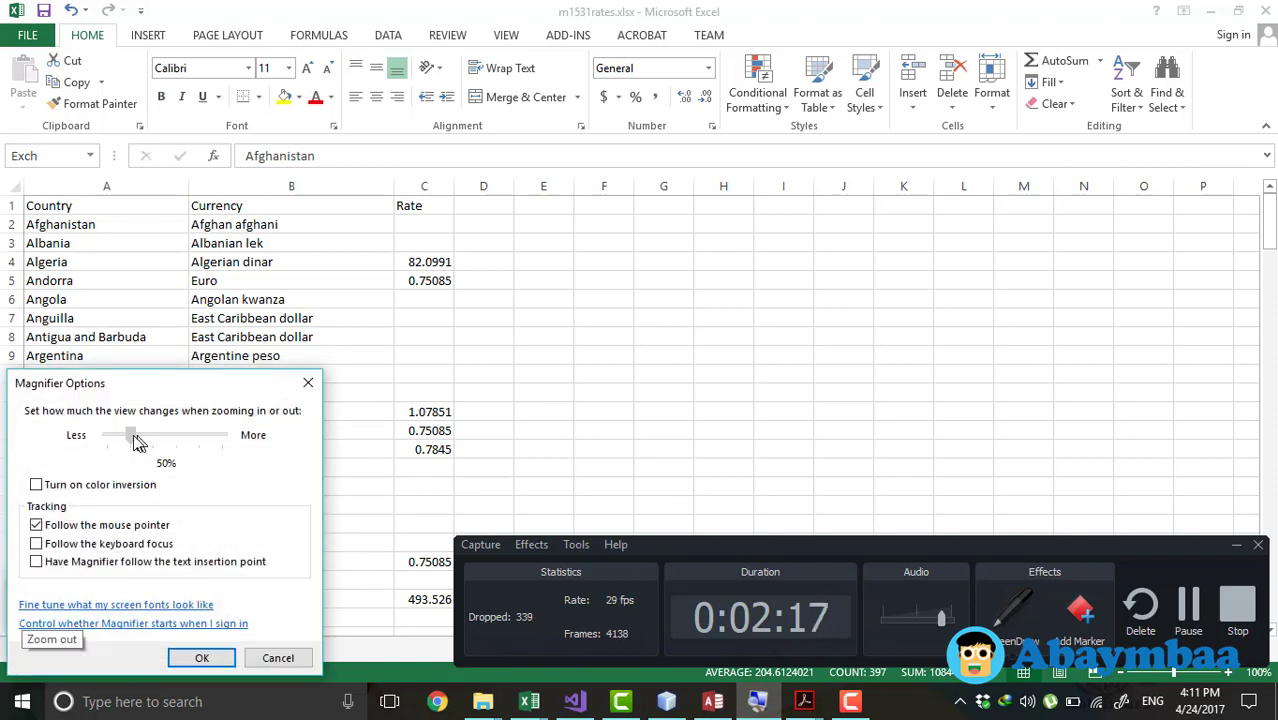
{"action": "left_click", "coordinate": [201, 658]}
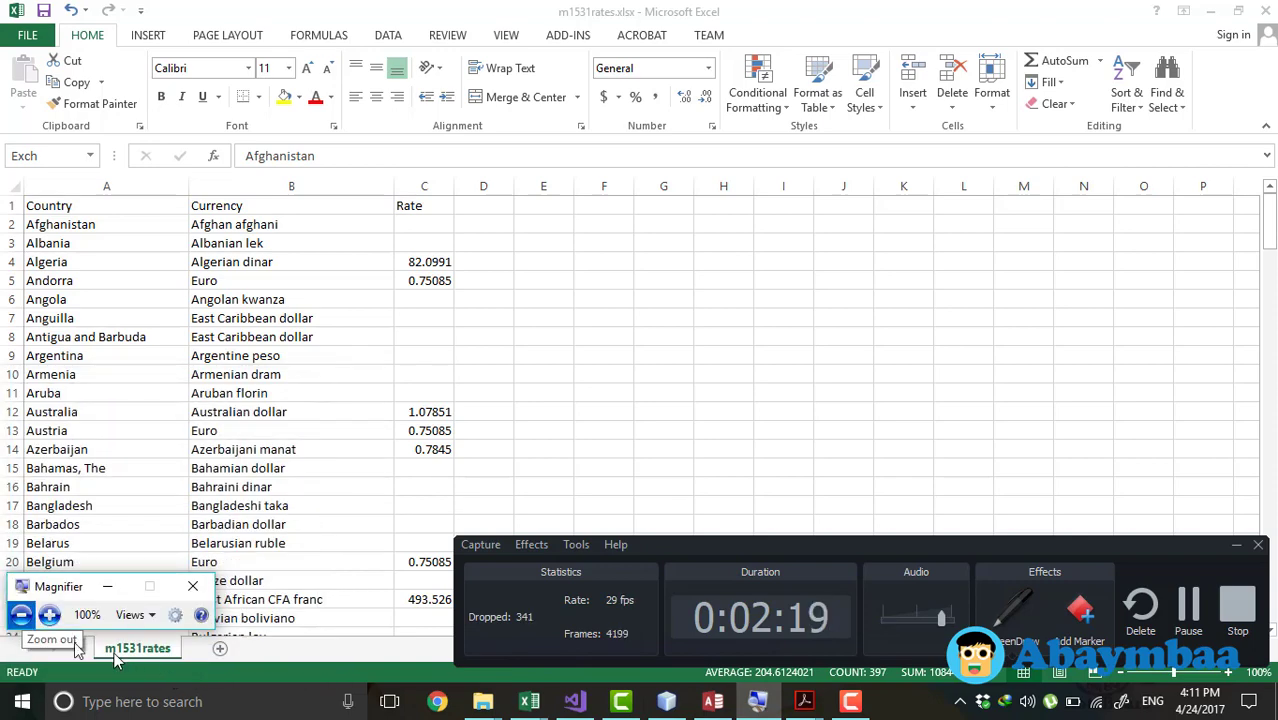
{"action": "left_click", "coordinate": [50, 615]}
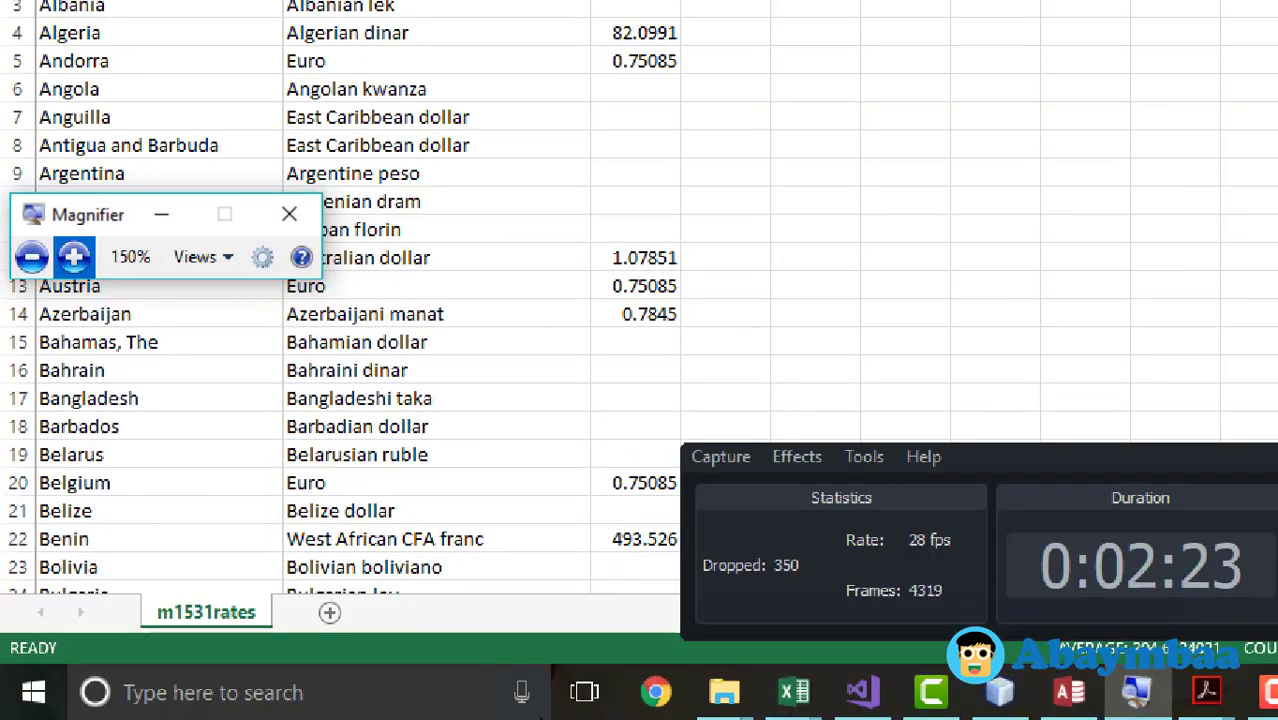
Step: Close the Chrome window and bring the Acrobat paper 0417_s16_qp_22.pdf to the front
{"action": "left_click", "coordinate": [794, 692]}
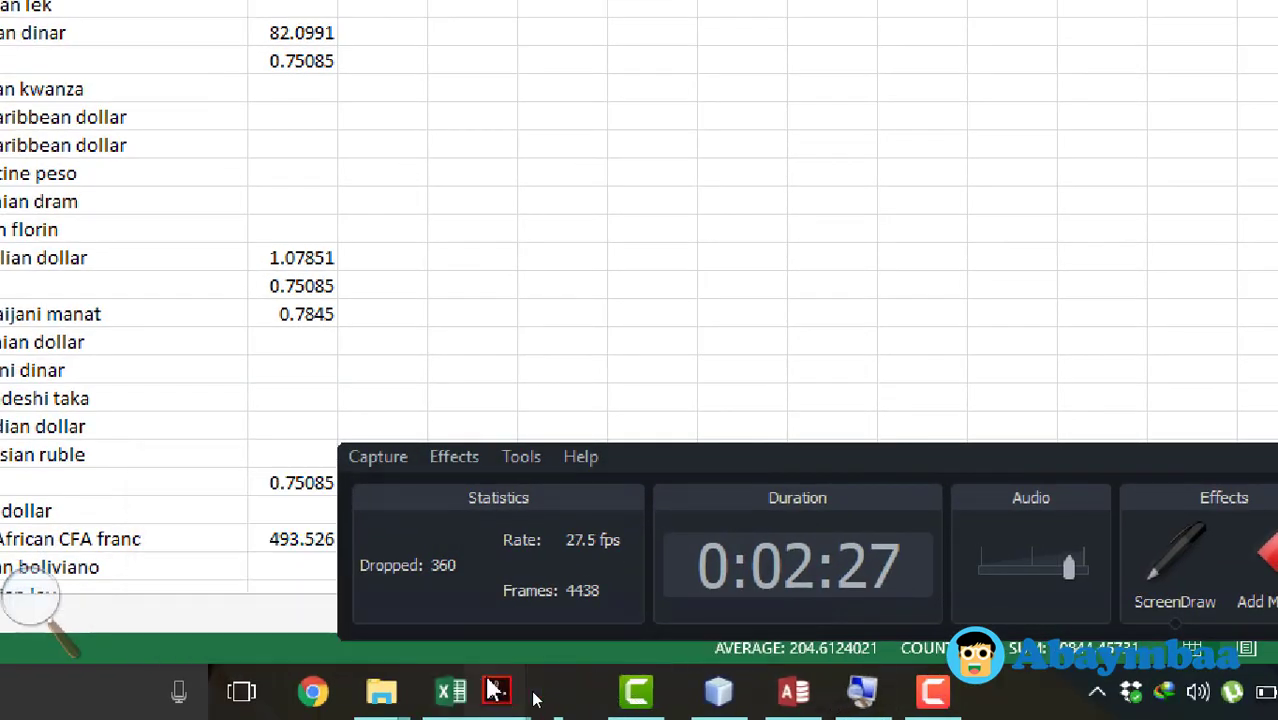
{"action": "left_click_drag", "start_coordinate": [868, 697], "coordinate": [430, 692]}
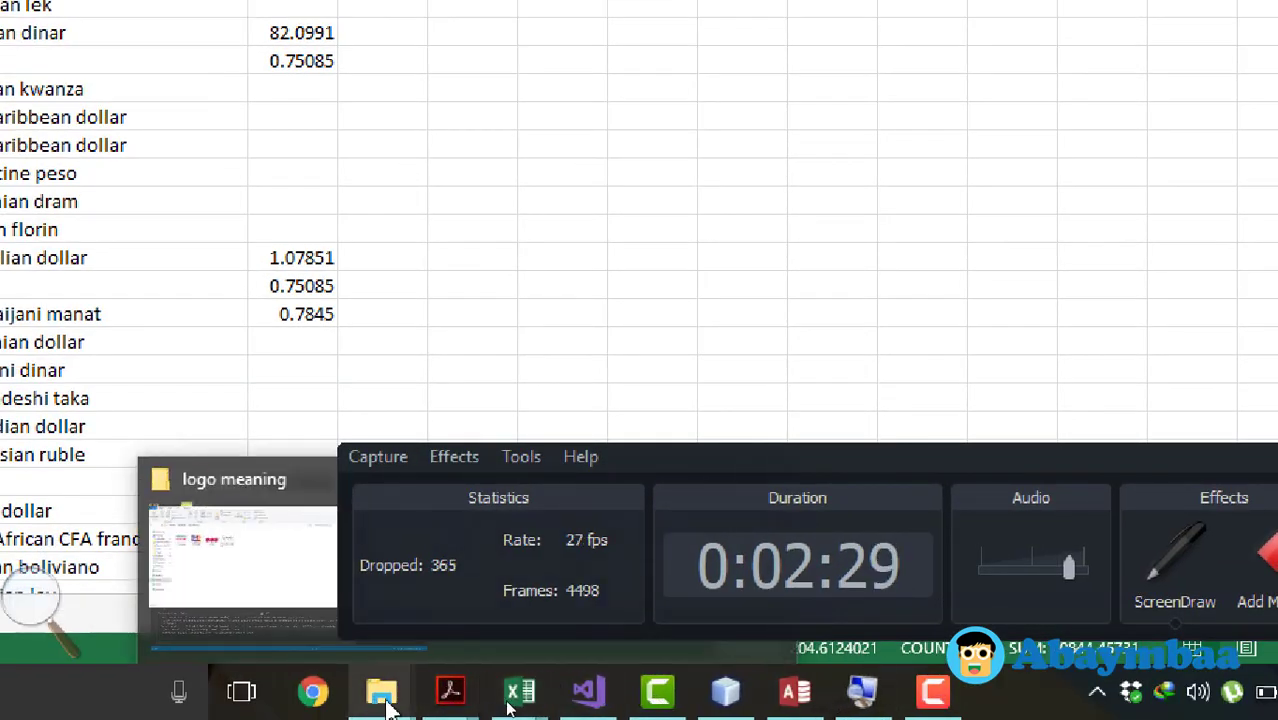
{"action": "mouse_move", "coordinate": [450, 691]}
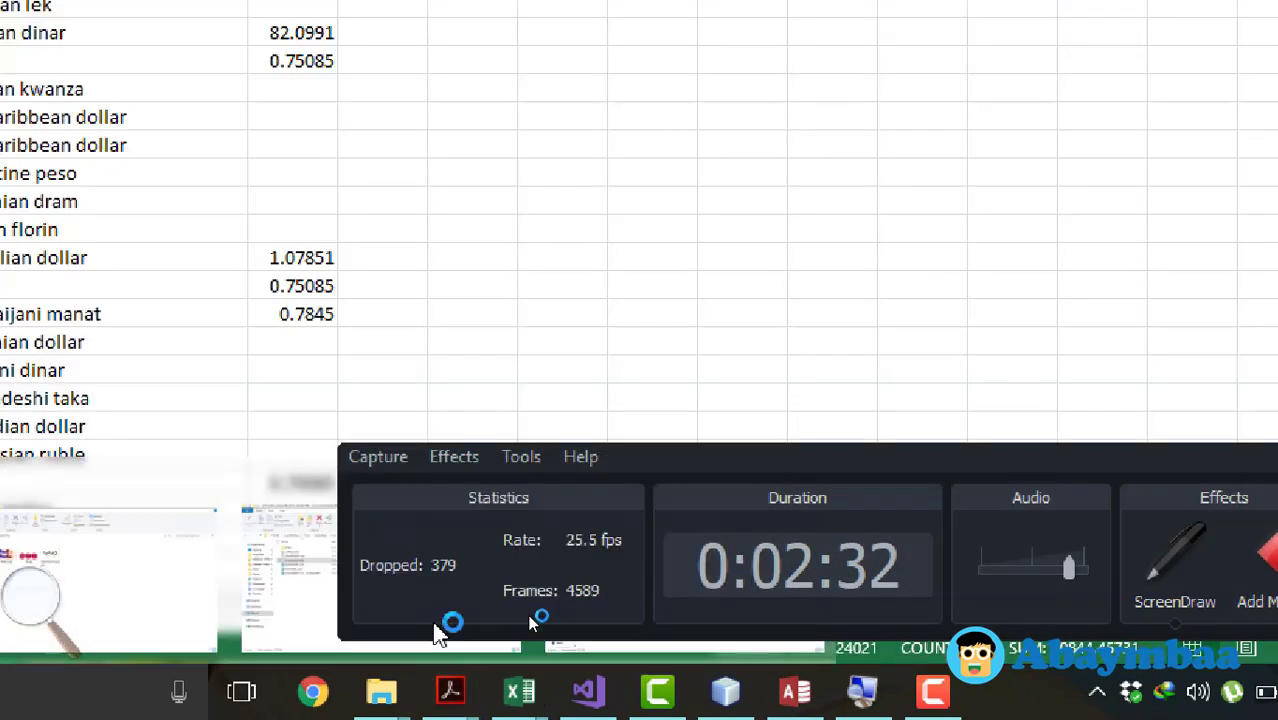
{"action": "left_click", "coordinate": [381, 692]}
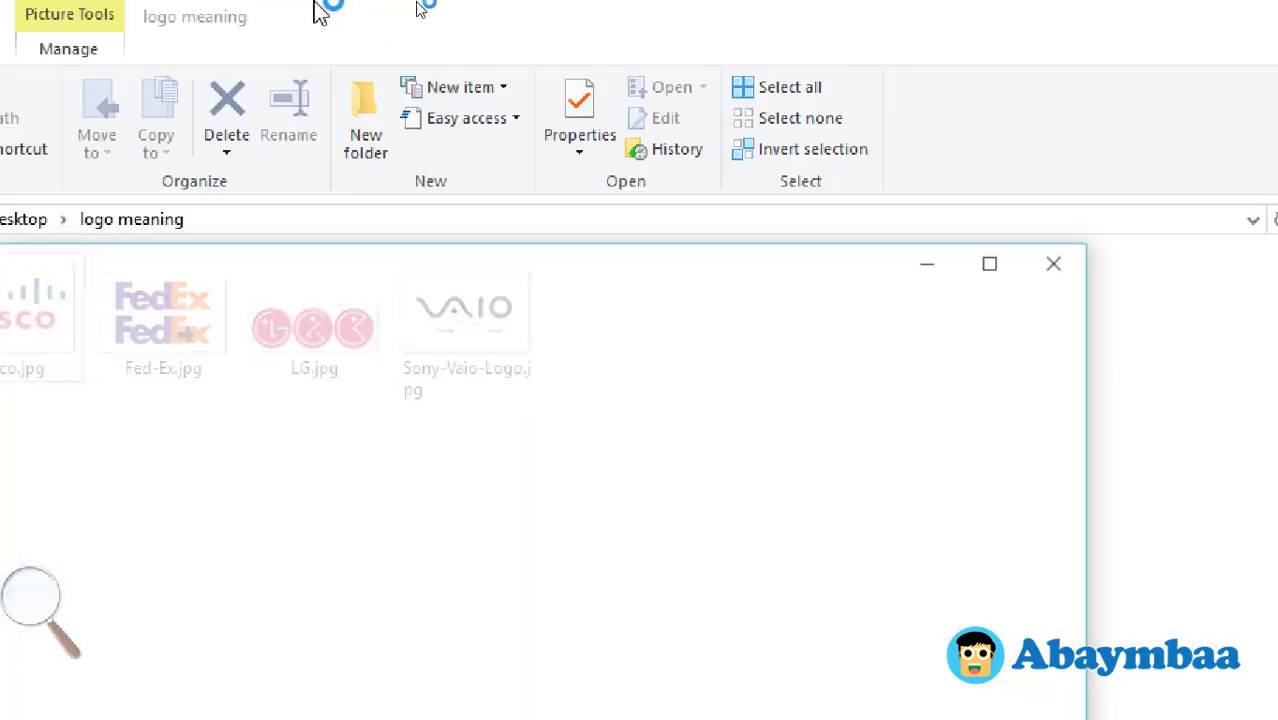
{"action": "left_click", "coordinate": [1190, 252]}
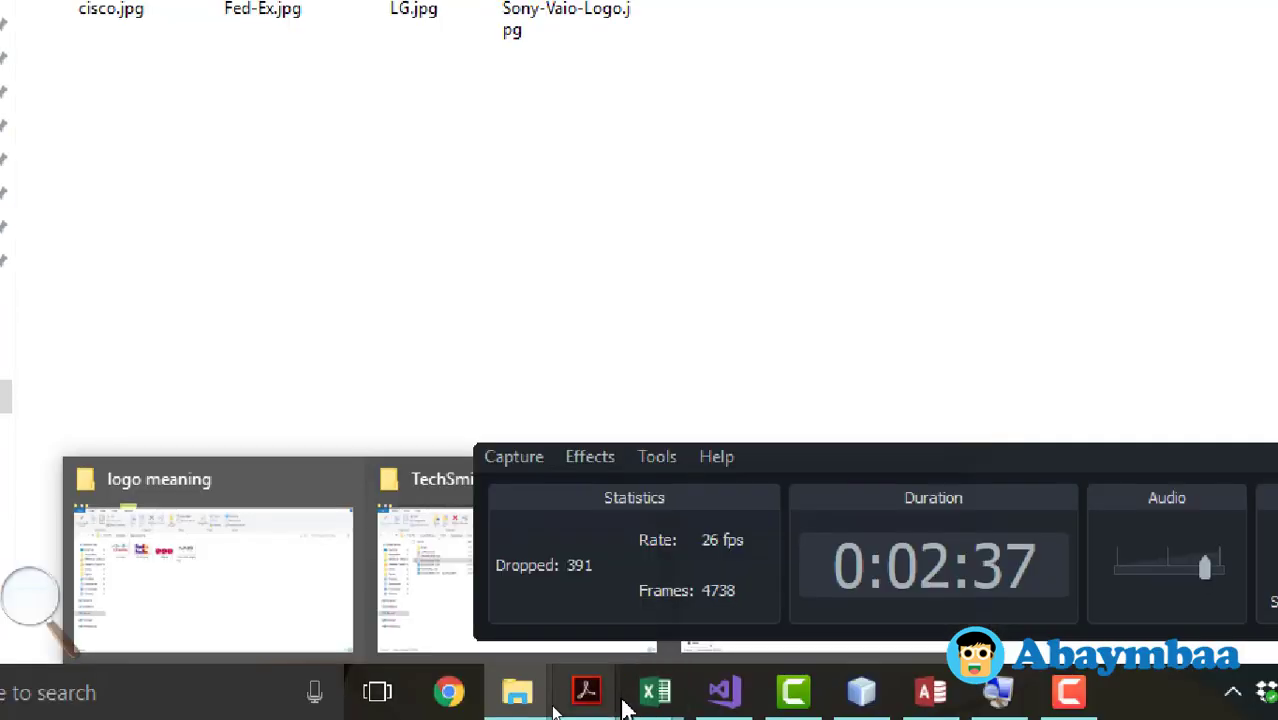
{"action": "left_click", "coordinate": [586, 692]}
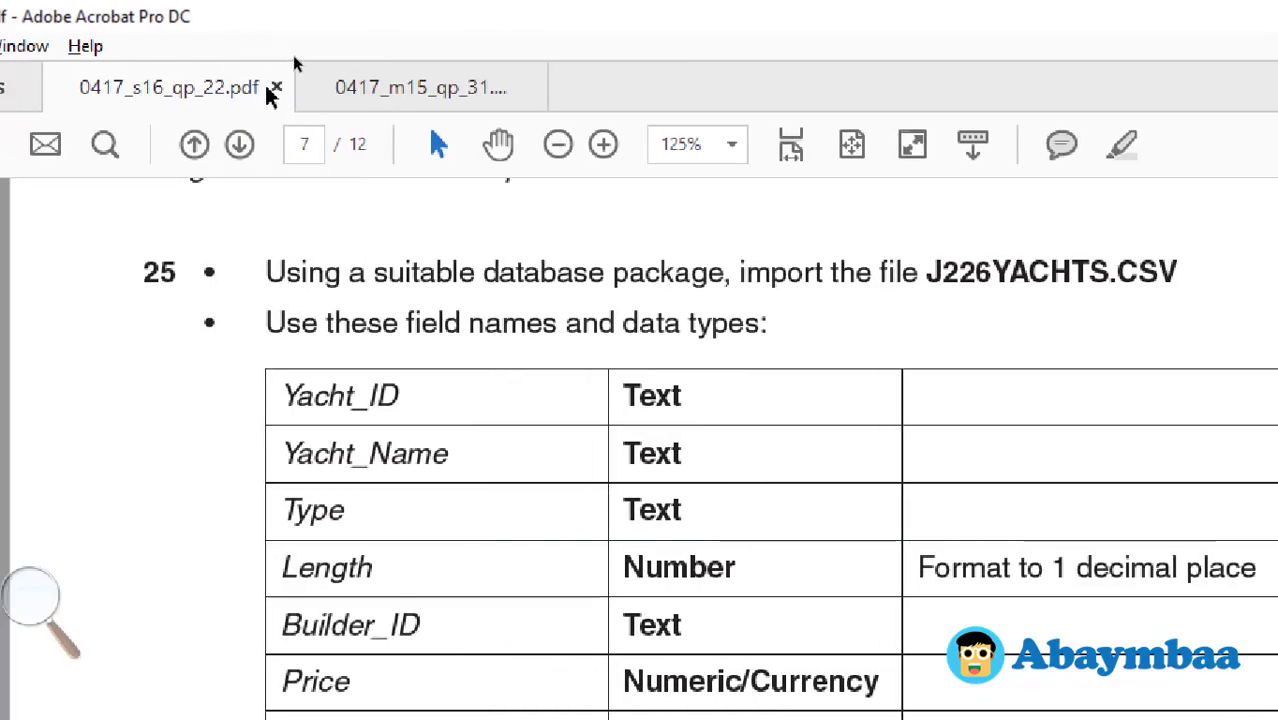
Step: Close 0417_s16_qp_22.pdf and scroll the remaining paper down to steps 27–30
{"action": "left_click", "coordinate": [272, 87]}
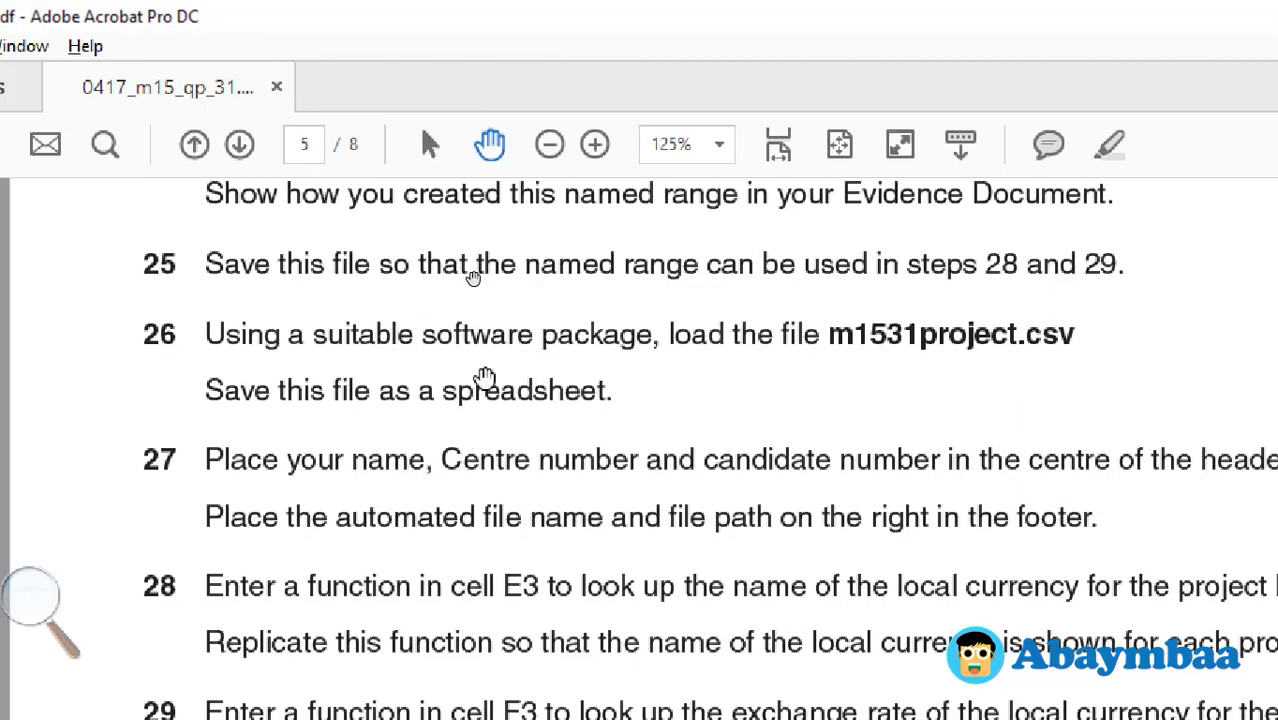
{"action": "scroll", "coordinate": [623, 421], "scroll_direction": "down", "scroll_amount": 1}
{"action": "scroll", "coordinate": [560, 380], "scroll_direction": "down", "scroll_amount": 1}
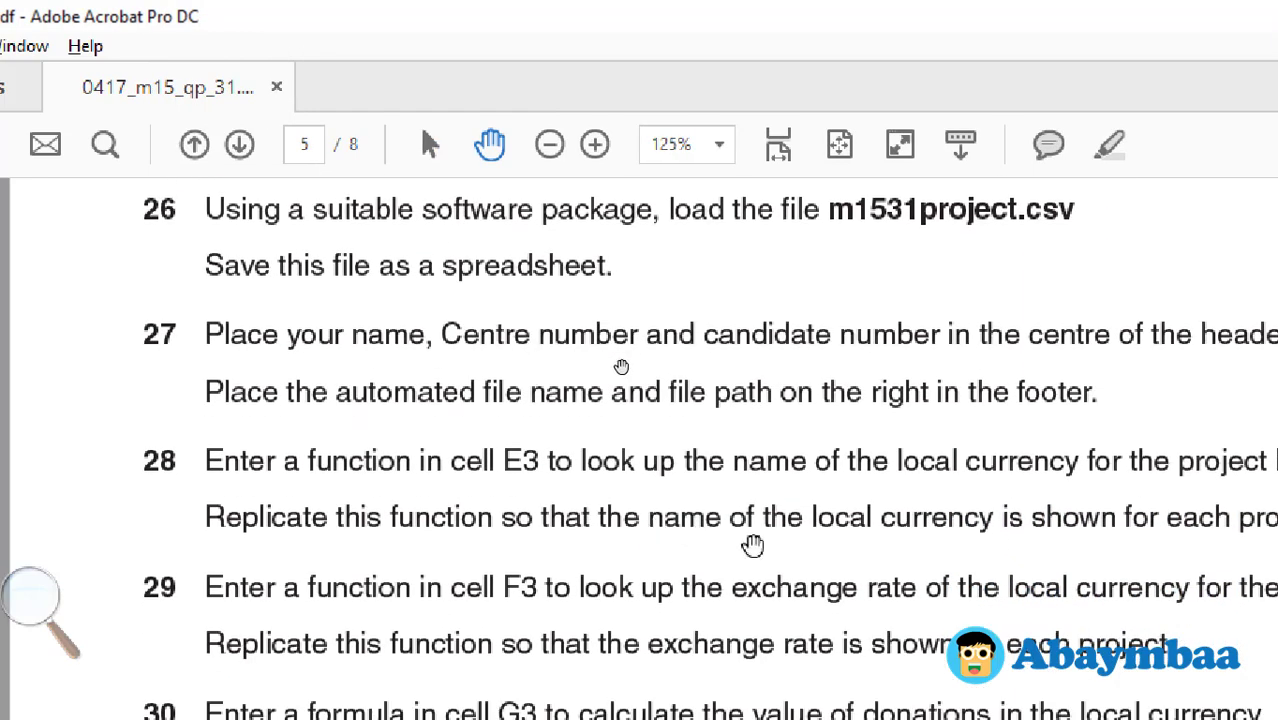
{"action": "scroll", "coordinate": [748, 520], "scroll_direction": "down", "scroll_amount": 2}
{"action": "left_click_drag", "start_coordinate": [750, 487], "coordinate": [753, 470]}
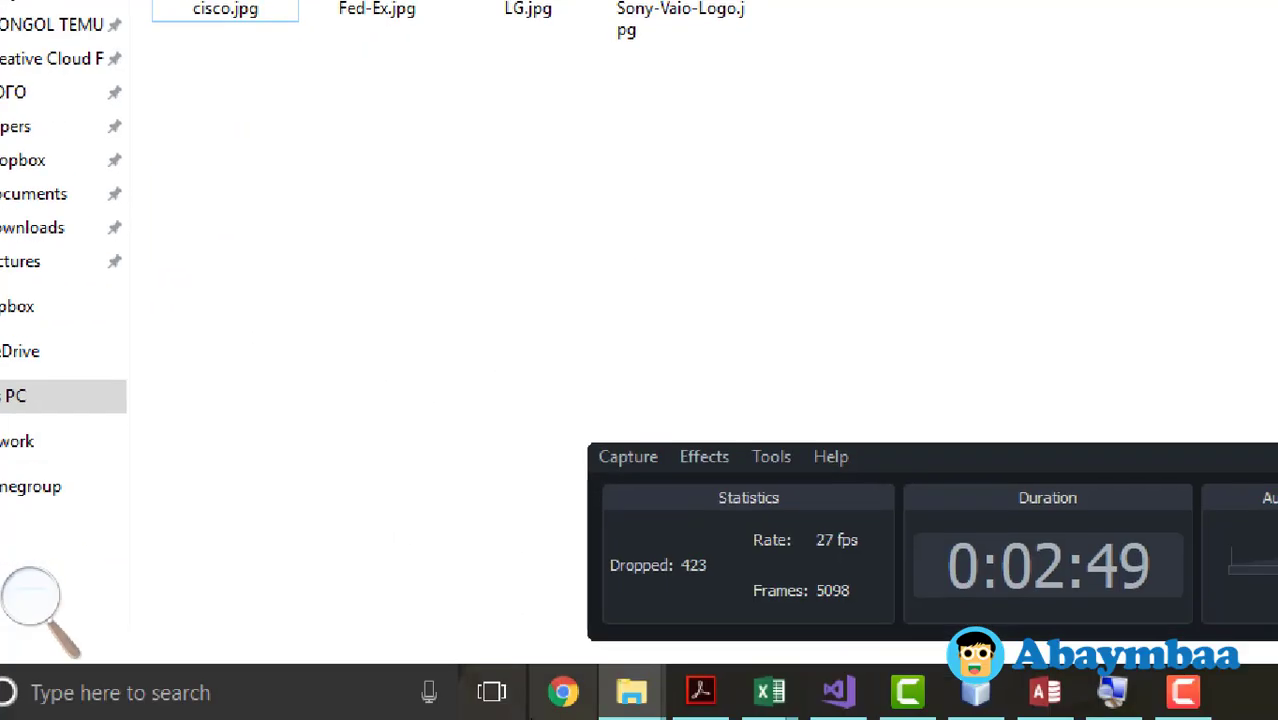
{"action": "mouse_move", "coordinate": [769, 692]}
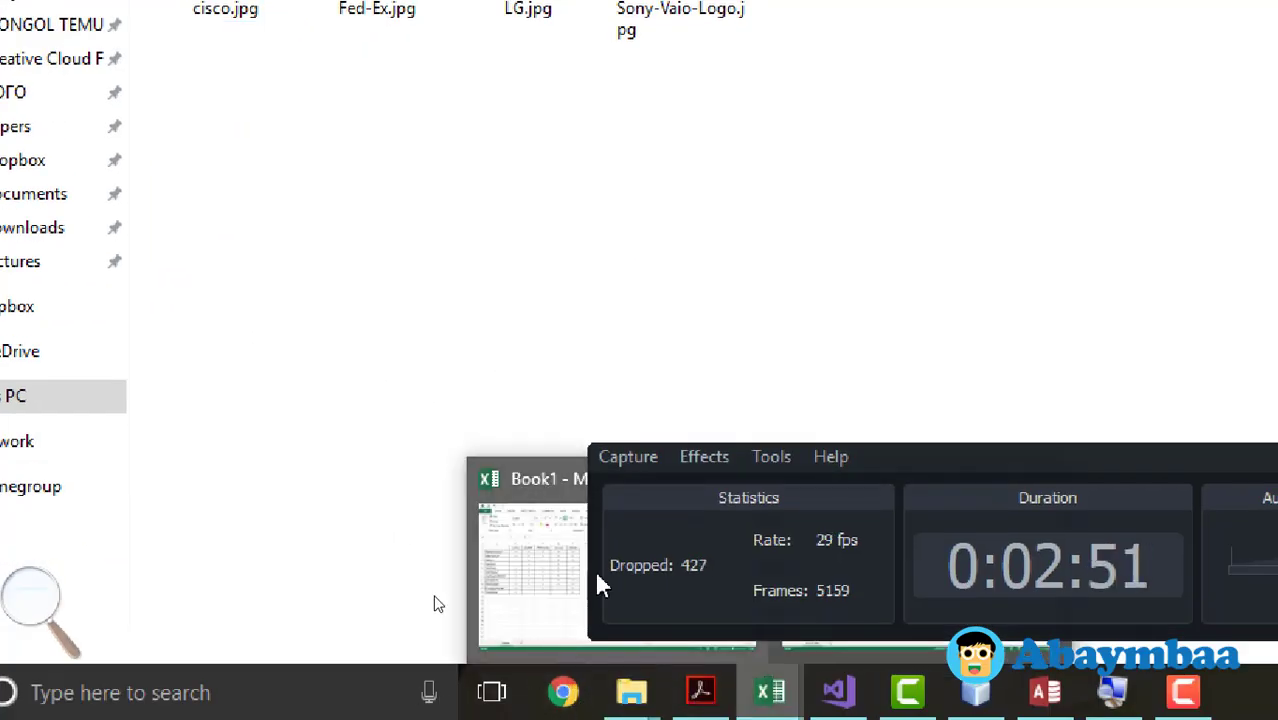
Step: Save the Book1 workbook as asdfasdf.xlsx in Documents
{"action": "left_click", "coordinate": [538, 534]}
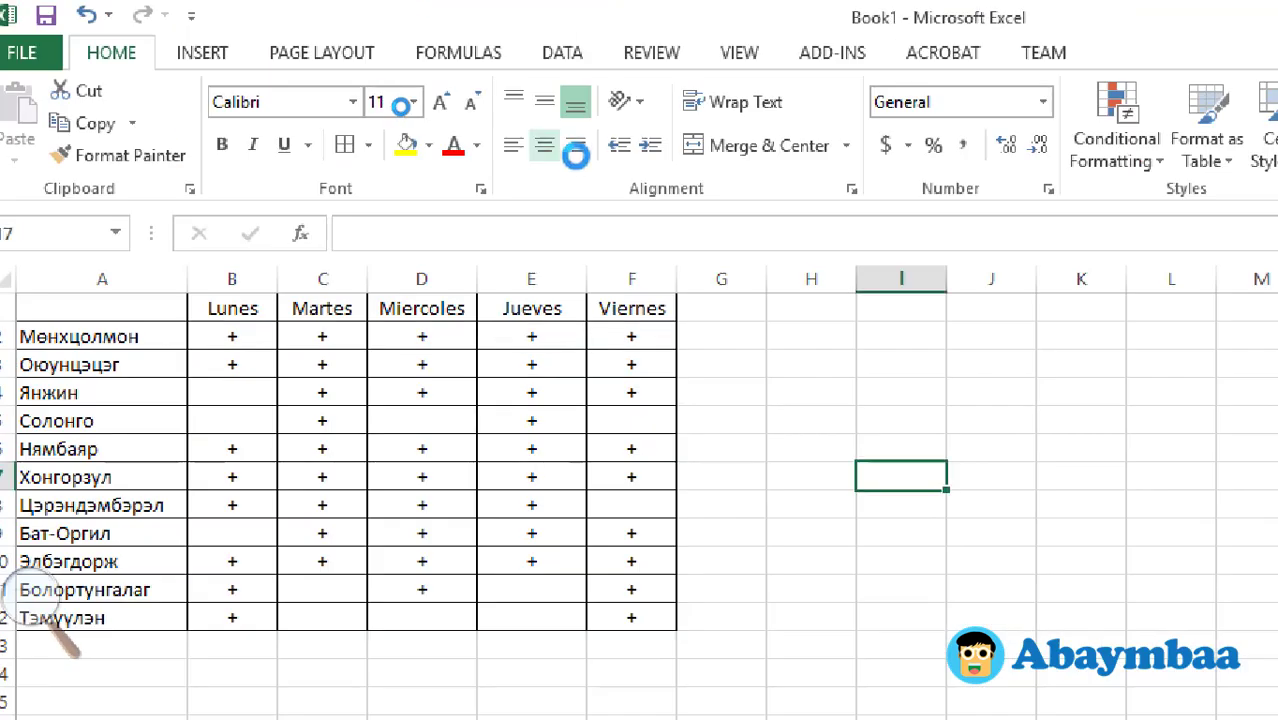
{"action": "key", "text": "ctrl+s"}
{"action": "left_click", "coordinate": [400, 325]}
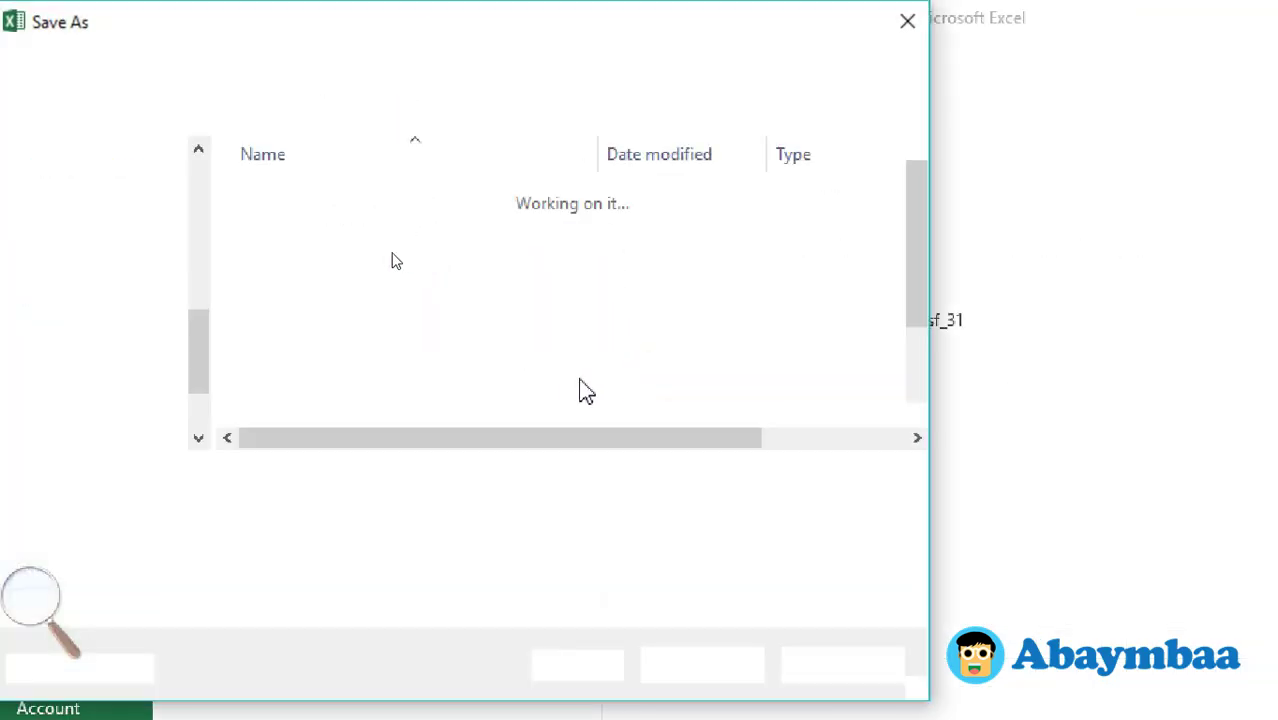
{"action": "type", "text": "asdfasdf"}
{"action": "left_click", "coordinate": [708, 664]}
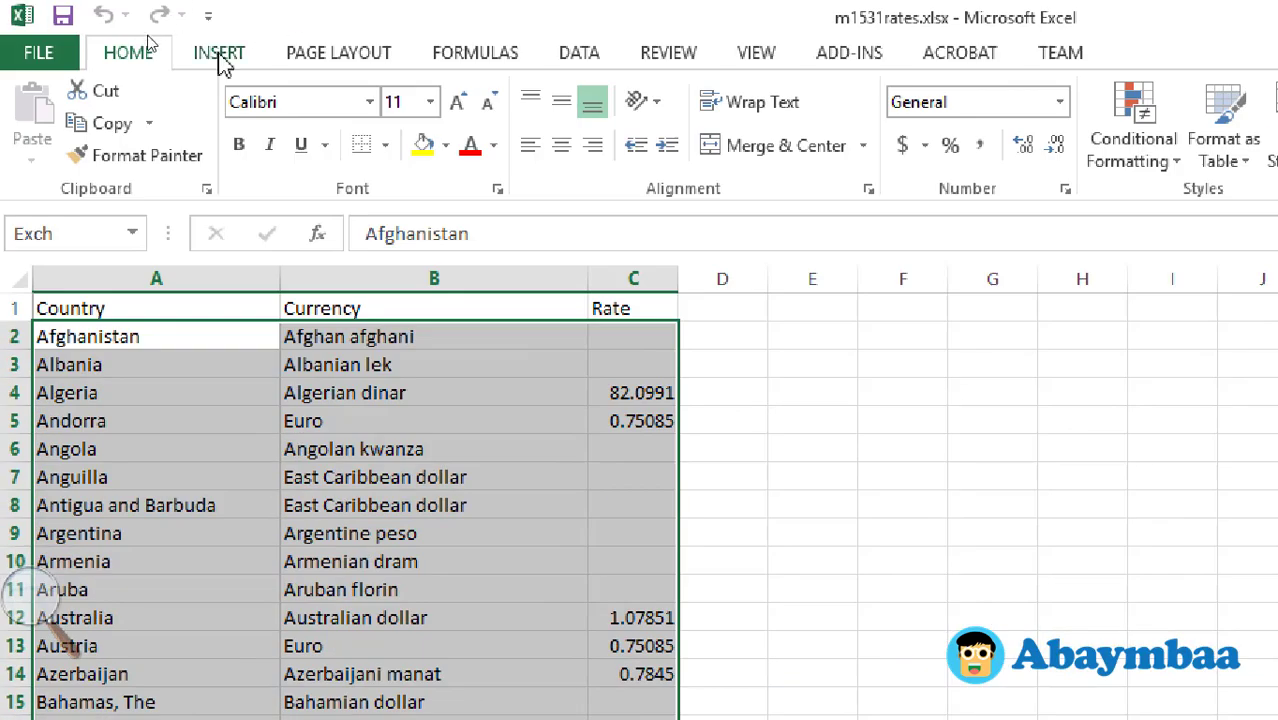
Step: Open Header & Footer editing on the m1531rates sheet and hide the recorder panel
{"action": "left_click", "coordinate": [220, 56]}
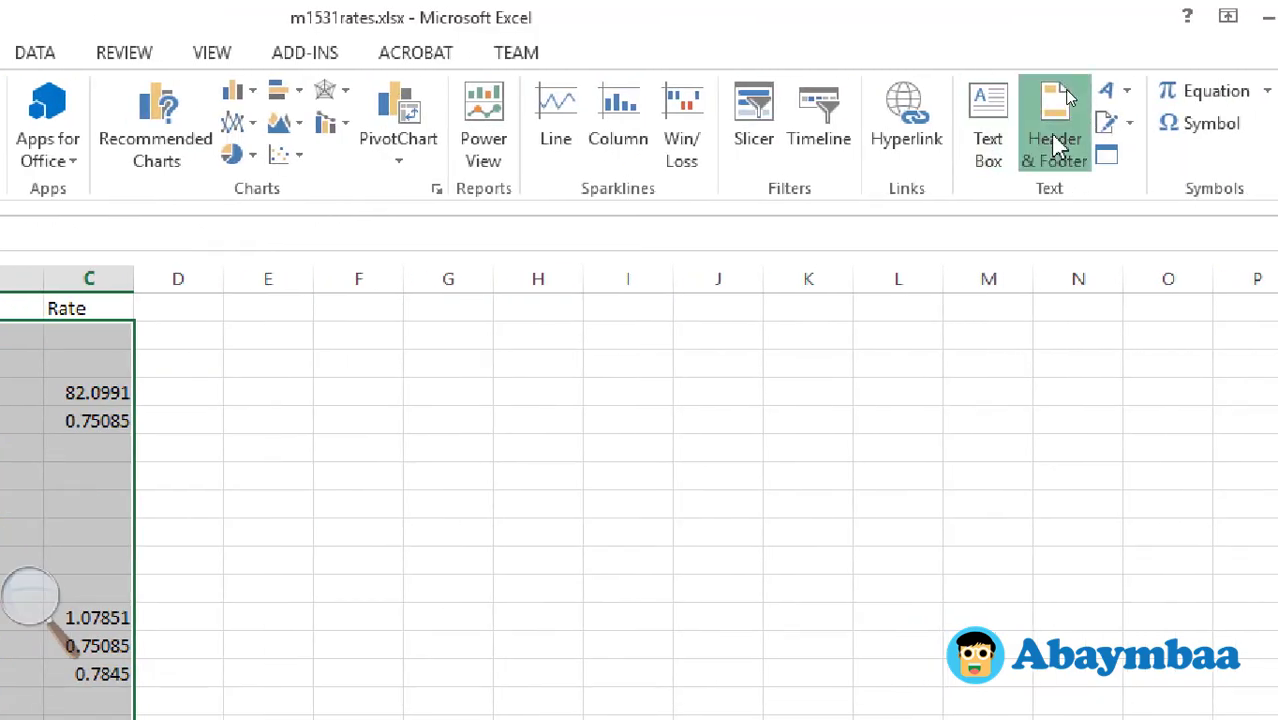
{"action": "left_click", "coordinate": [1055, 140]}
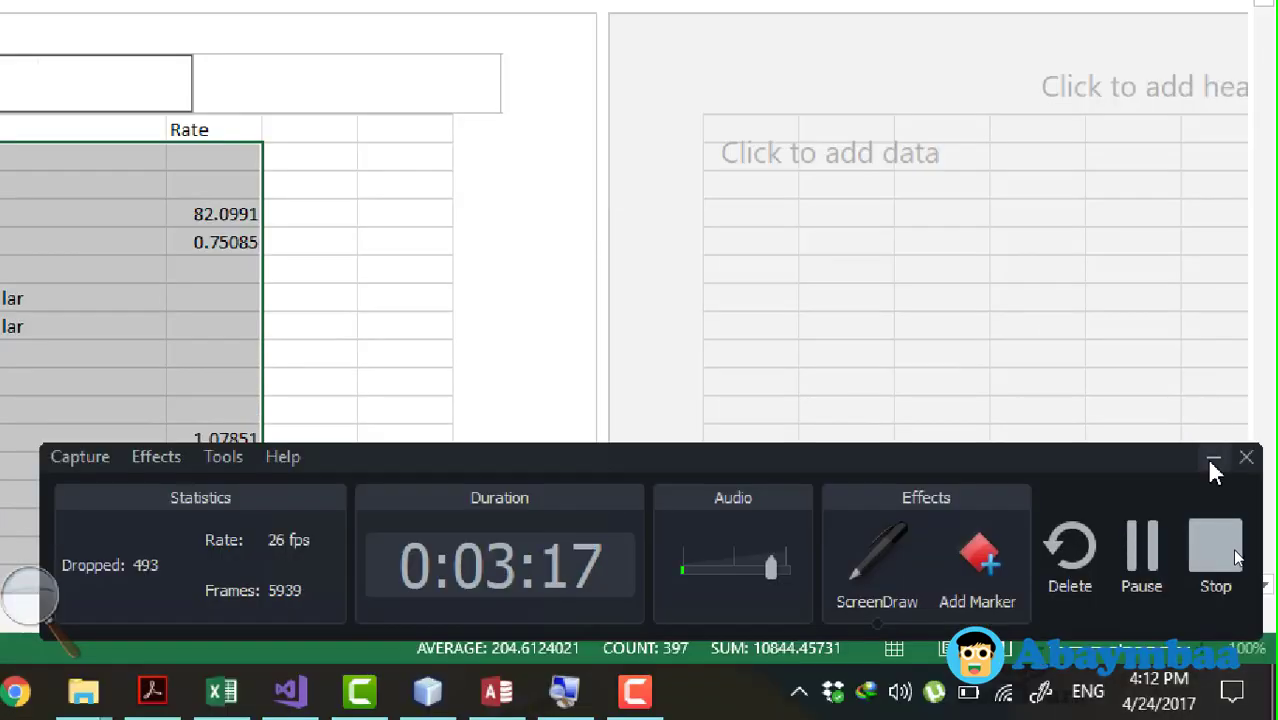
{"action": "left_click", "coordinate": [1214, 459]}
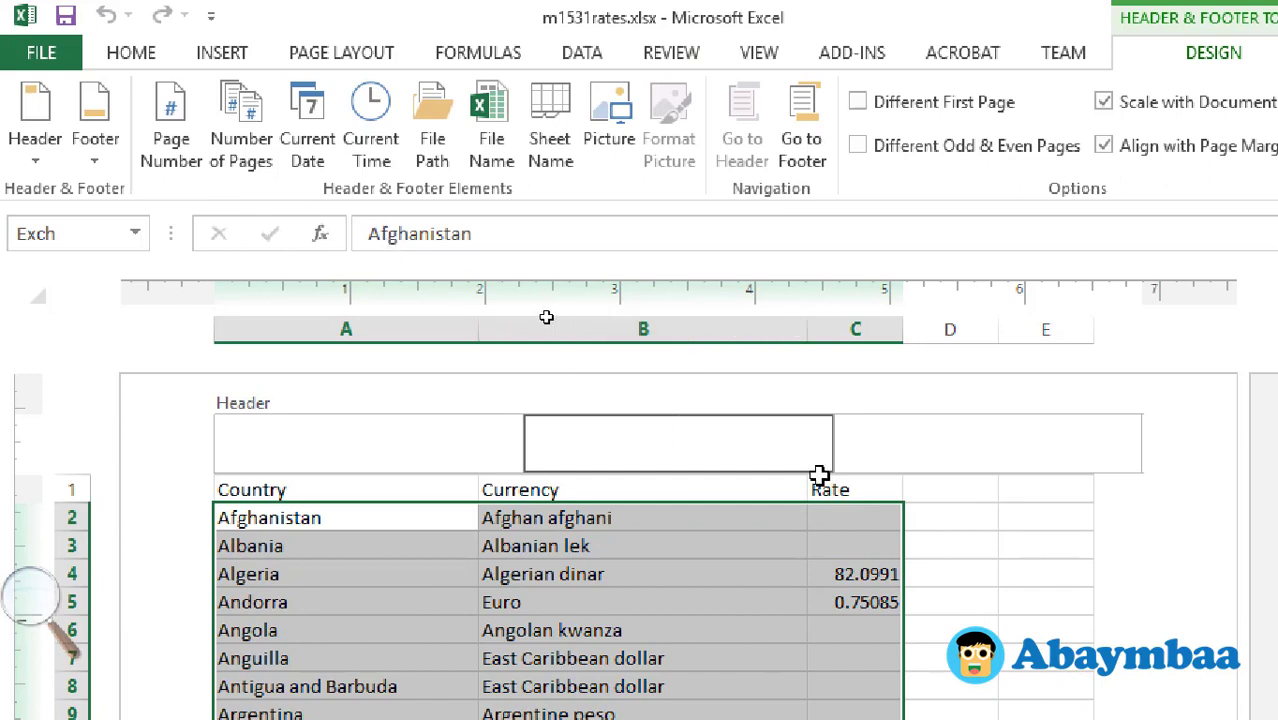
Step: Enter sdfasdf in the centre, right and left header sections
{"action": "type", "text": "sdfasdf"}
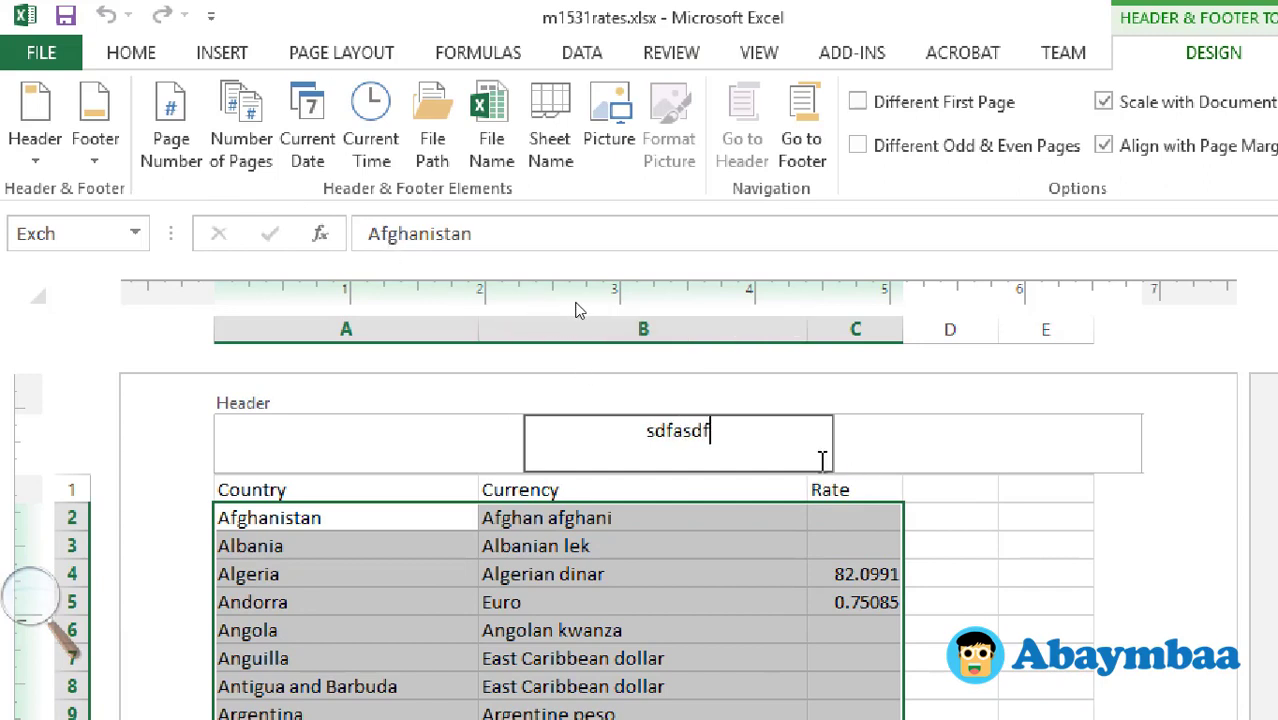
{"action": "left_click", "coordinate": [942, 430]}
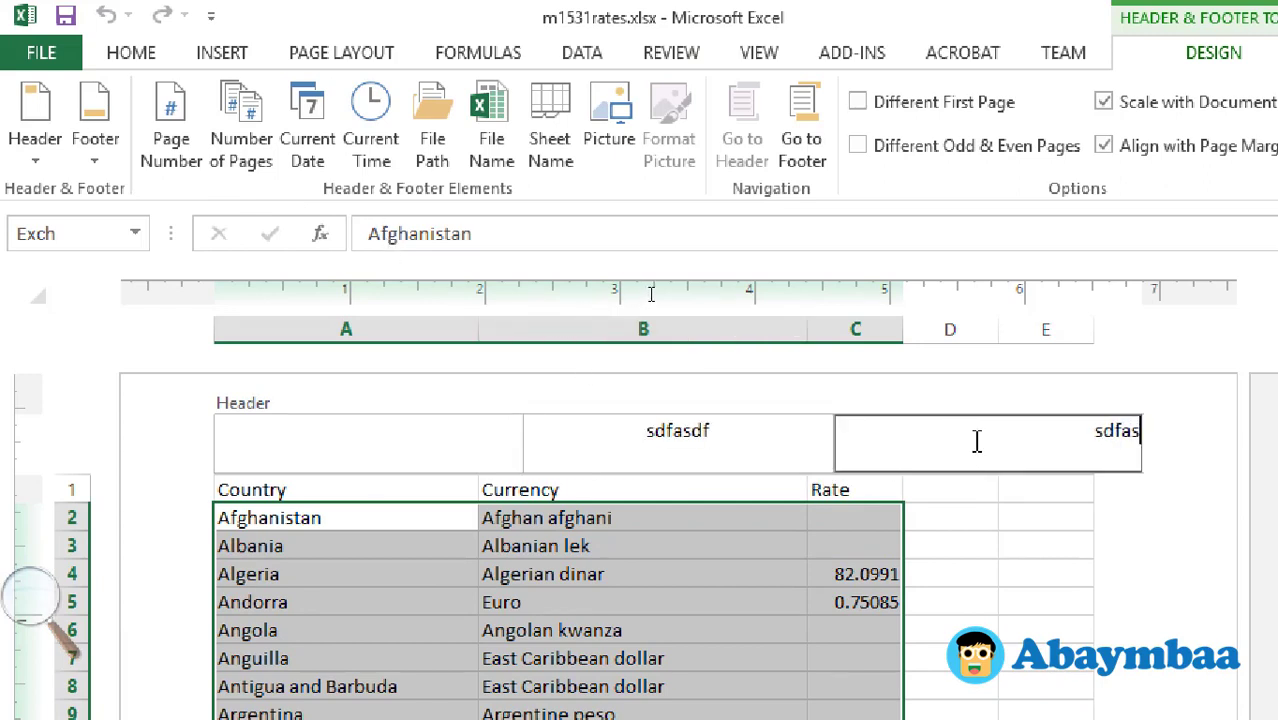
{"action": "type", "text": "df"}
{"action": "left_click", "coordinate": [447, 430]}
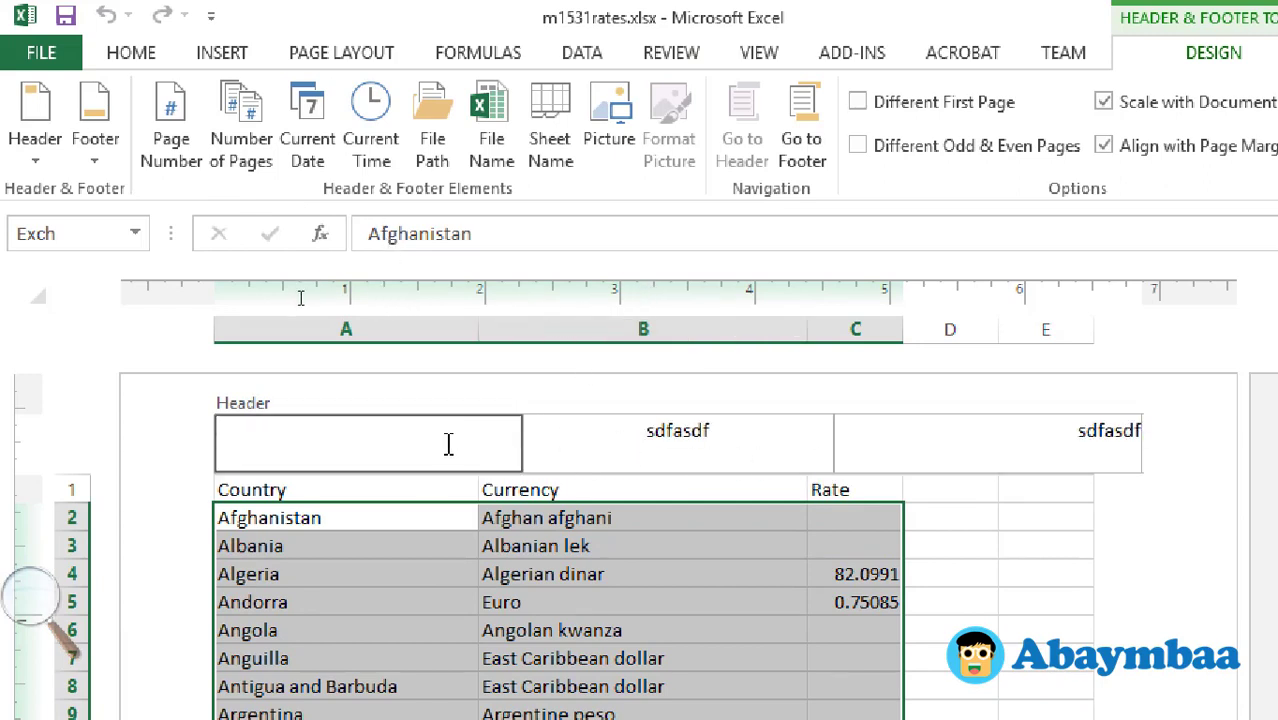
{"action": "type", "text": "sdfasdf"}
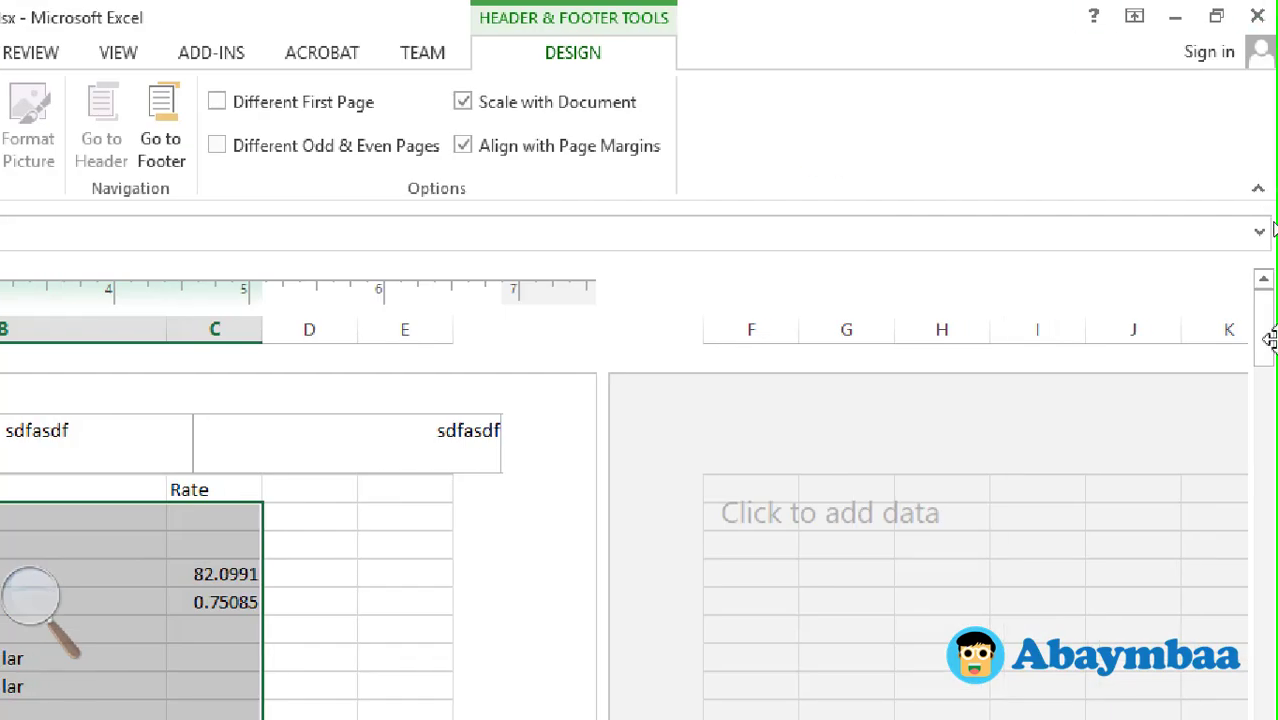
Step: Scroll down to the footer and place the caret in its left and centre sections
{"action": "mouse_move", "coordinate": [1266, 365]}
{"action": "left_mouse_down"}
{"action": "mouse_move", "coordinate": [1268, 555]}
{"action": "mouse_move", "coordinate": [1266, 540]}
{"action": "left_mouse_up"}
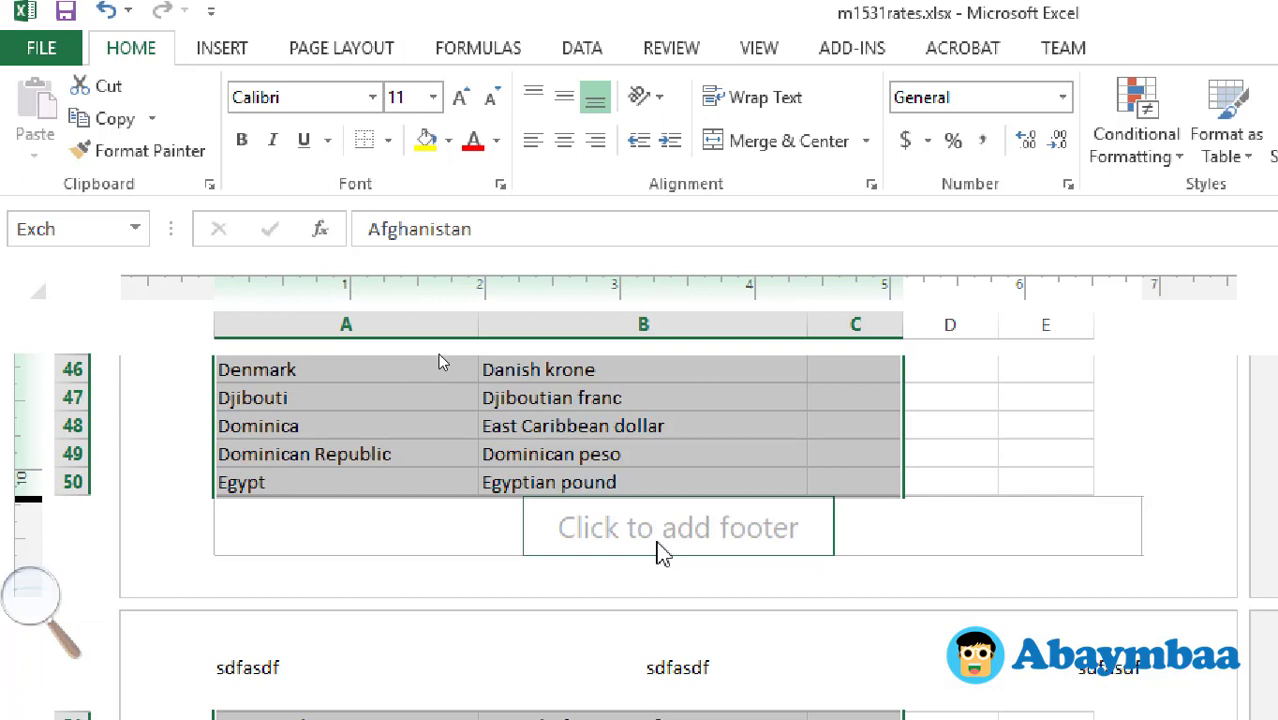
{"action": "left_click", "coordinate": [658, 527]}
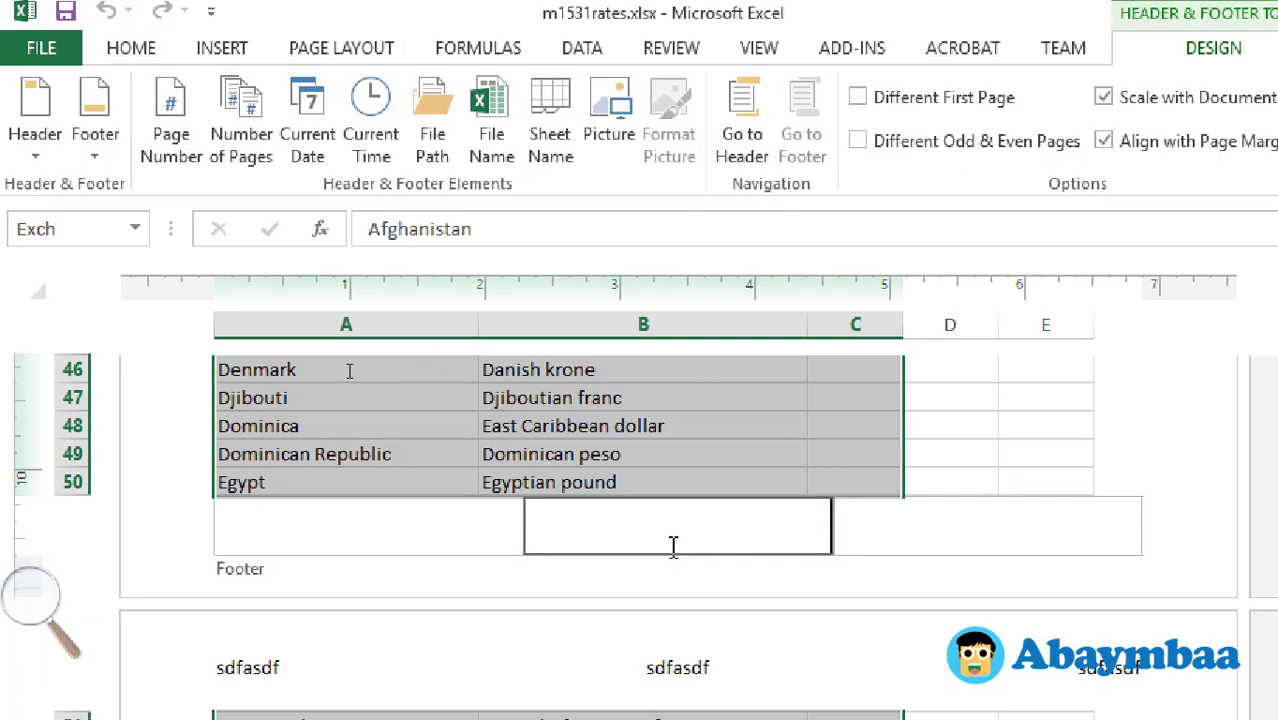
{"action": "left_click", "coordinate": [385, 532]}
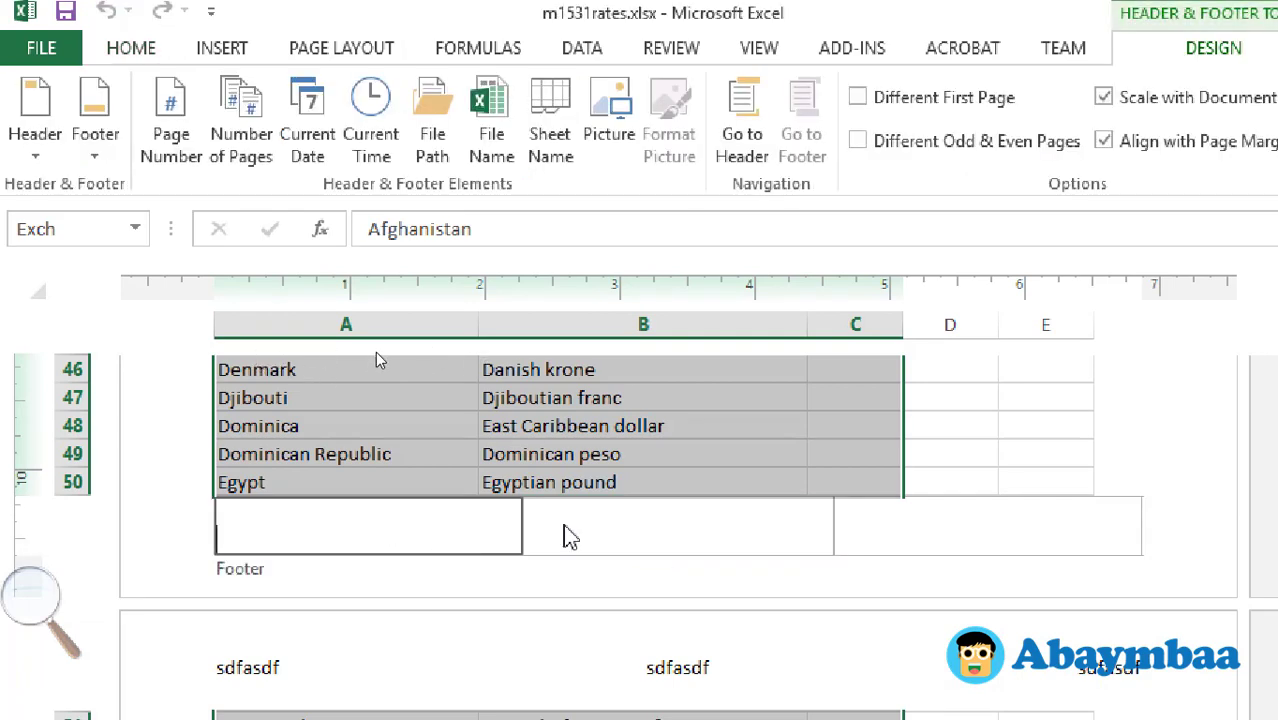
{"action": "left_click", "coordinate": [651, 541]}
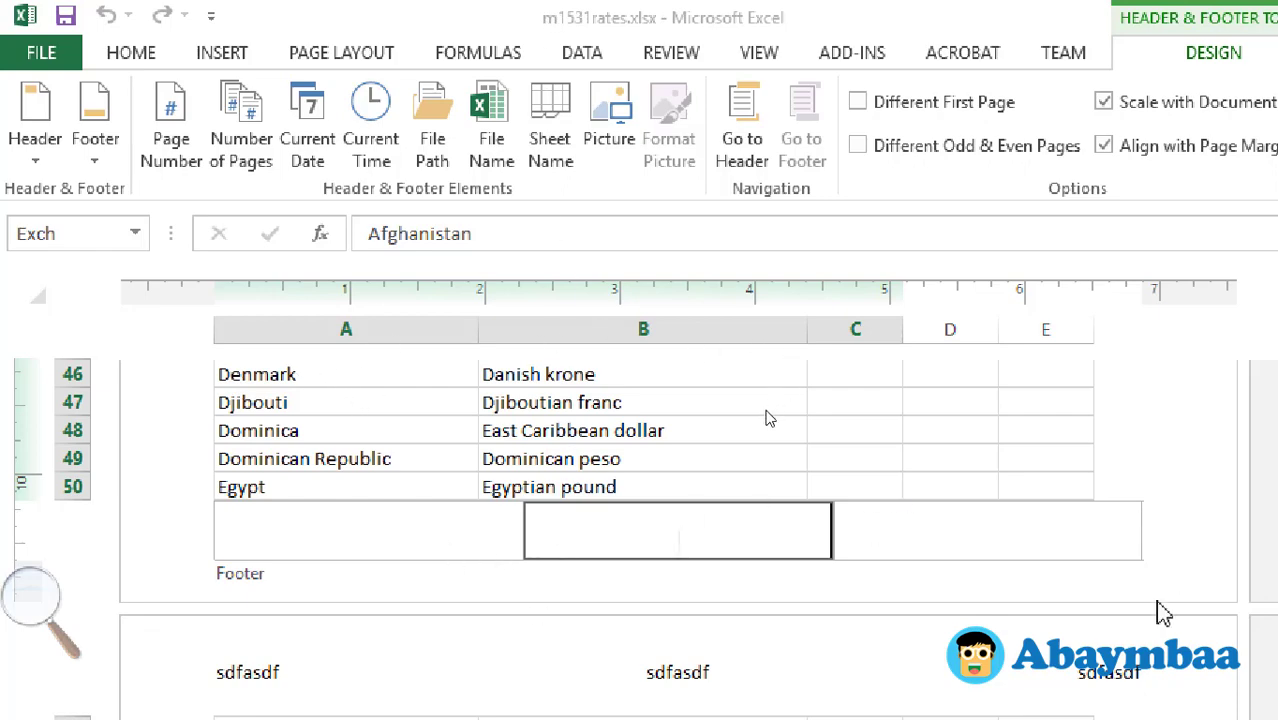
{"action": "key", "text": "alt+Tab"}
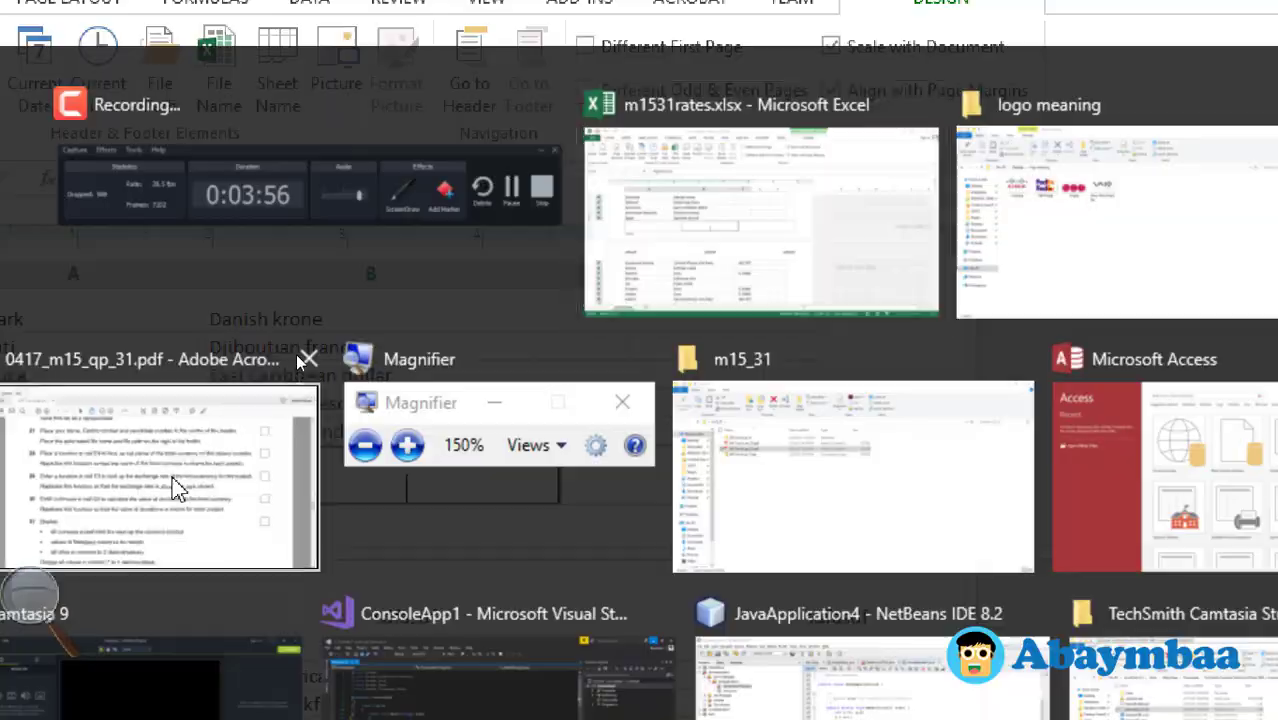
Step: Scroll the Acrobat paper up to steps 23–27, then return to the m1531rates workbook
{"action": "left_click", "coordinate": [177, 486]}
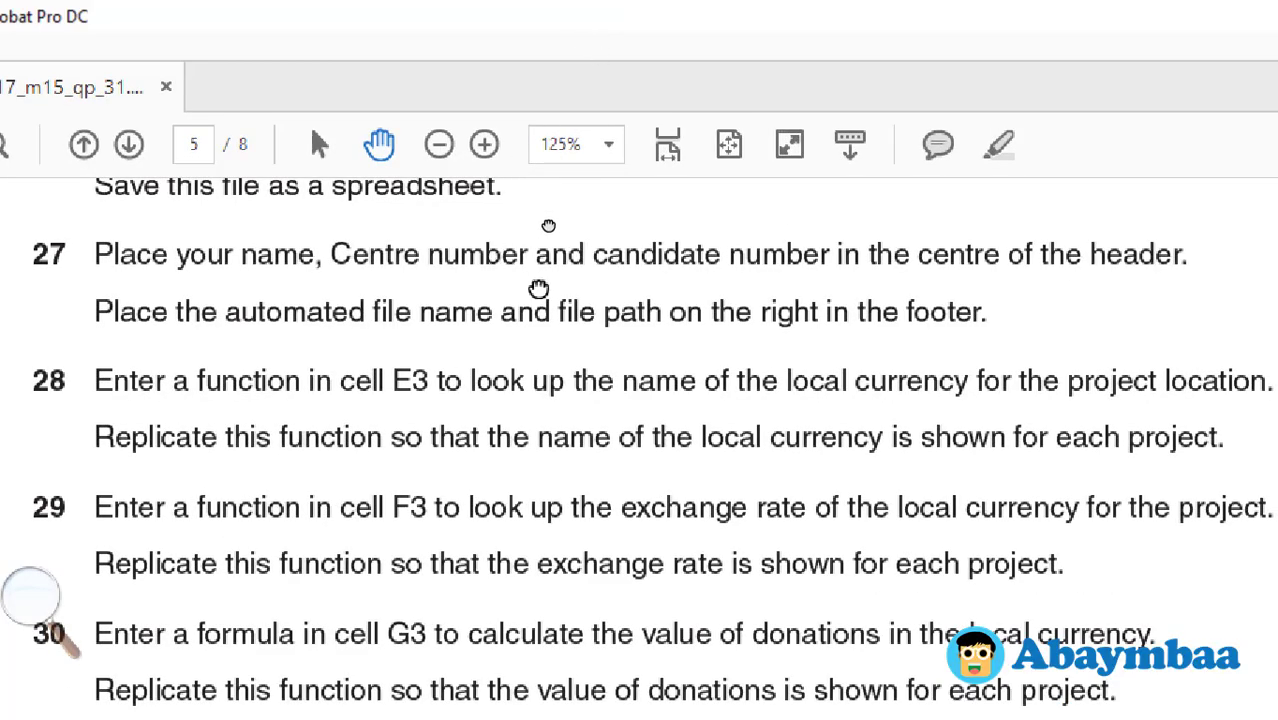
{"action": "scroll", "coordinate": [561, 474], "scroll_direction": "up", "scroll_amount": 3}
{"action": "left_click_drag", "start_coordinate": [561, 474], "coordinate": [574, 624]}
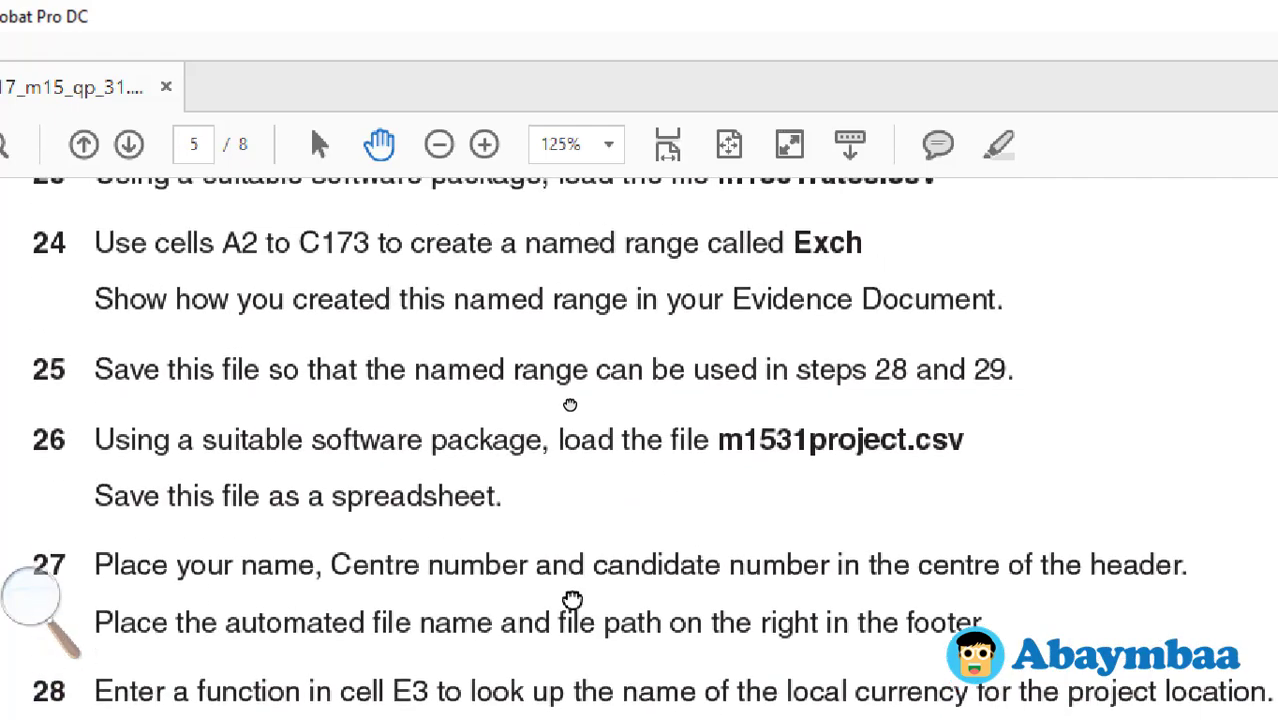
{"action": "scroll", "coordinate": [578, 560], "scroll_direction": "up", "scroll_amount": 1}
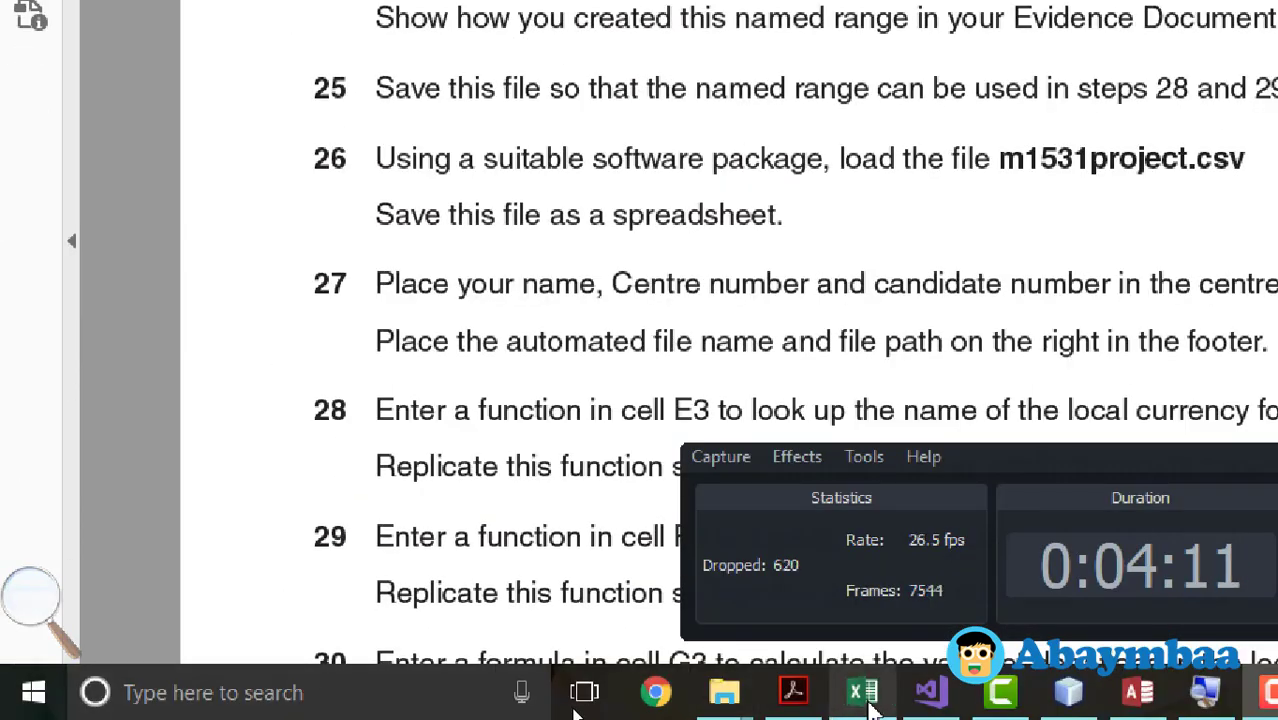
{"action": "left_click", "coordinate": [862, 691]}
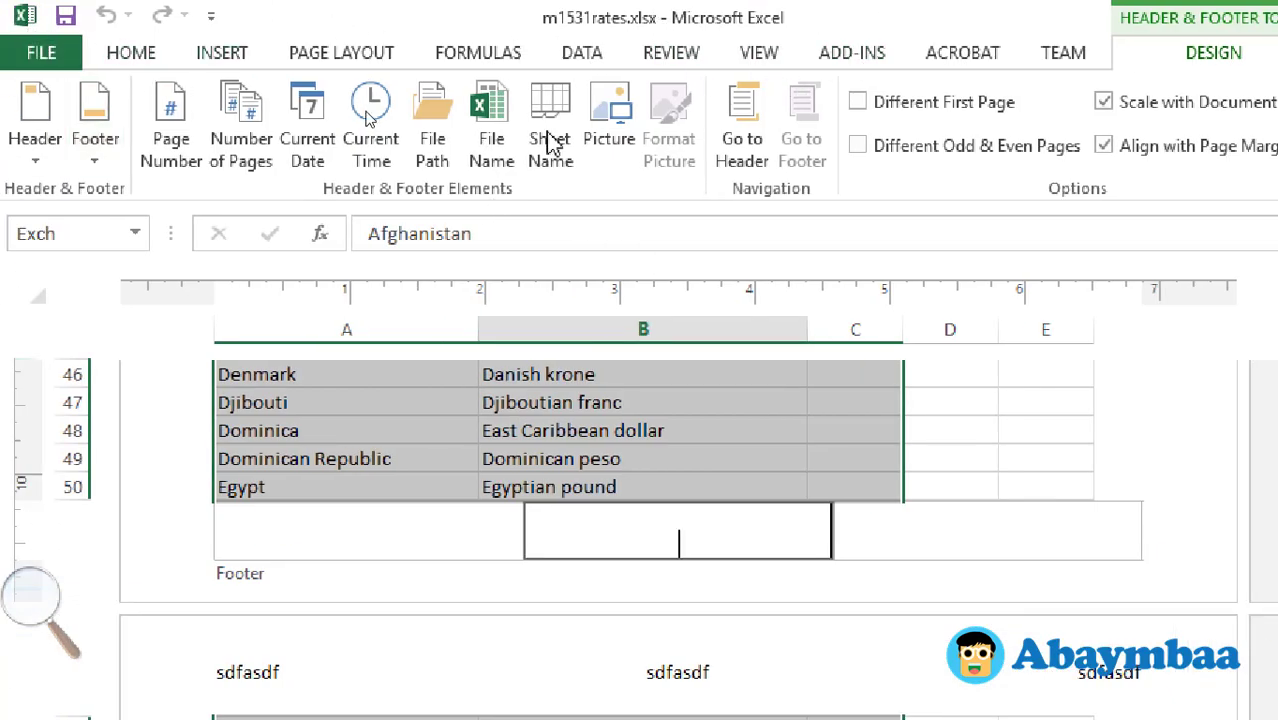
Step: Finish the footer edit, then open m1531project.csv through Computer > Browse
{"action": "left_click", "coordinate": [802, 576]}
{"action": "left_click", "coordinate": [640, 318]}
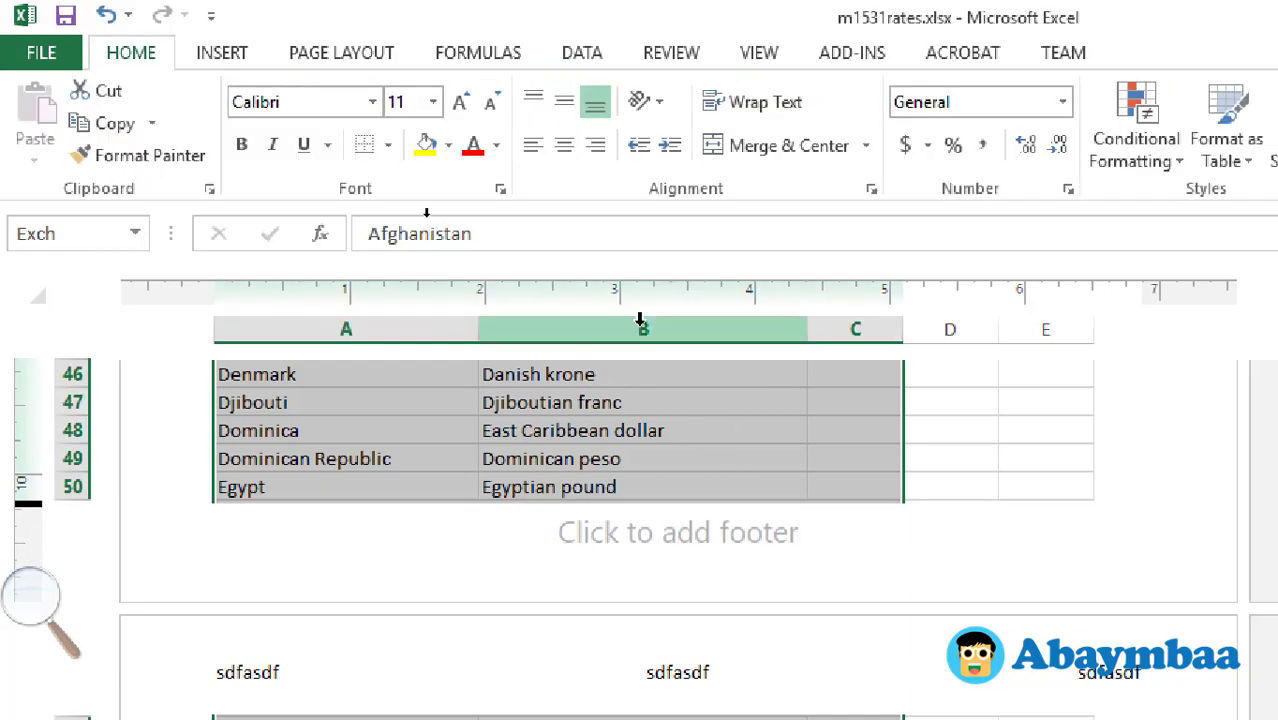
{"action": "key", "text": "ctrl+o"}
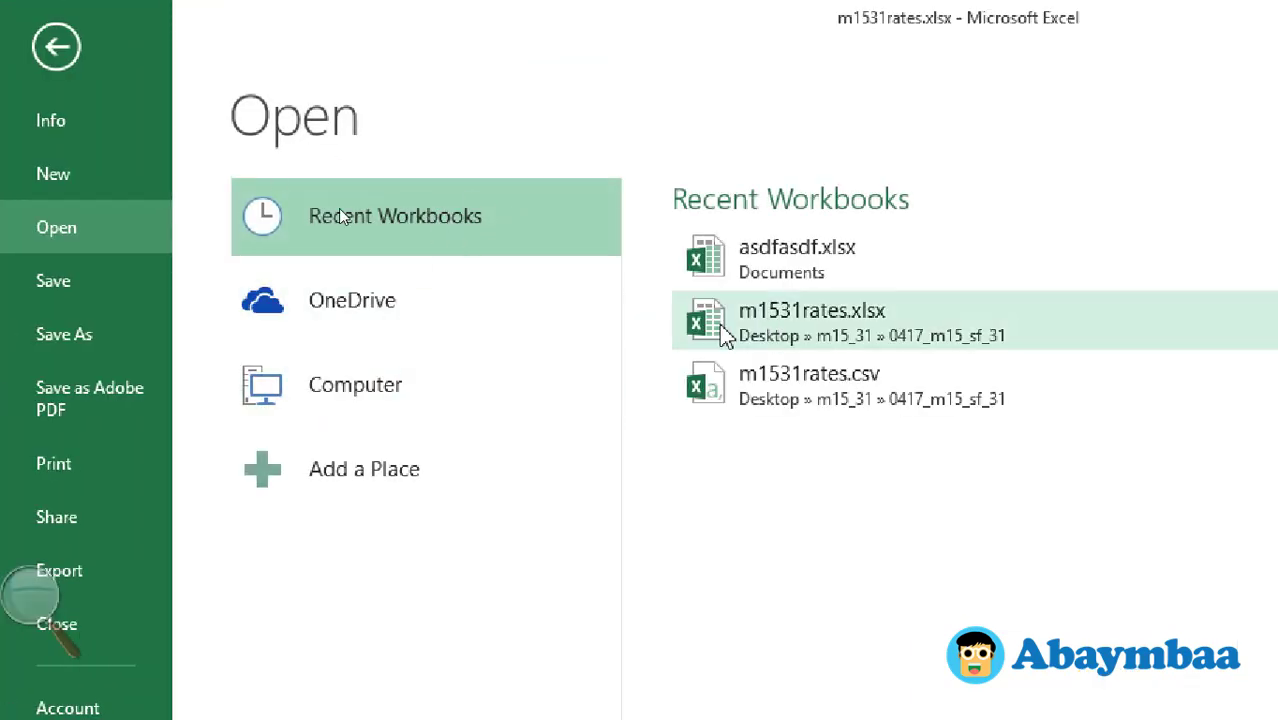
{"action": "left_click", "coordinate": [465, 400]}
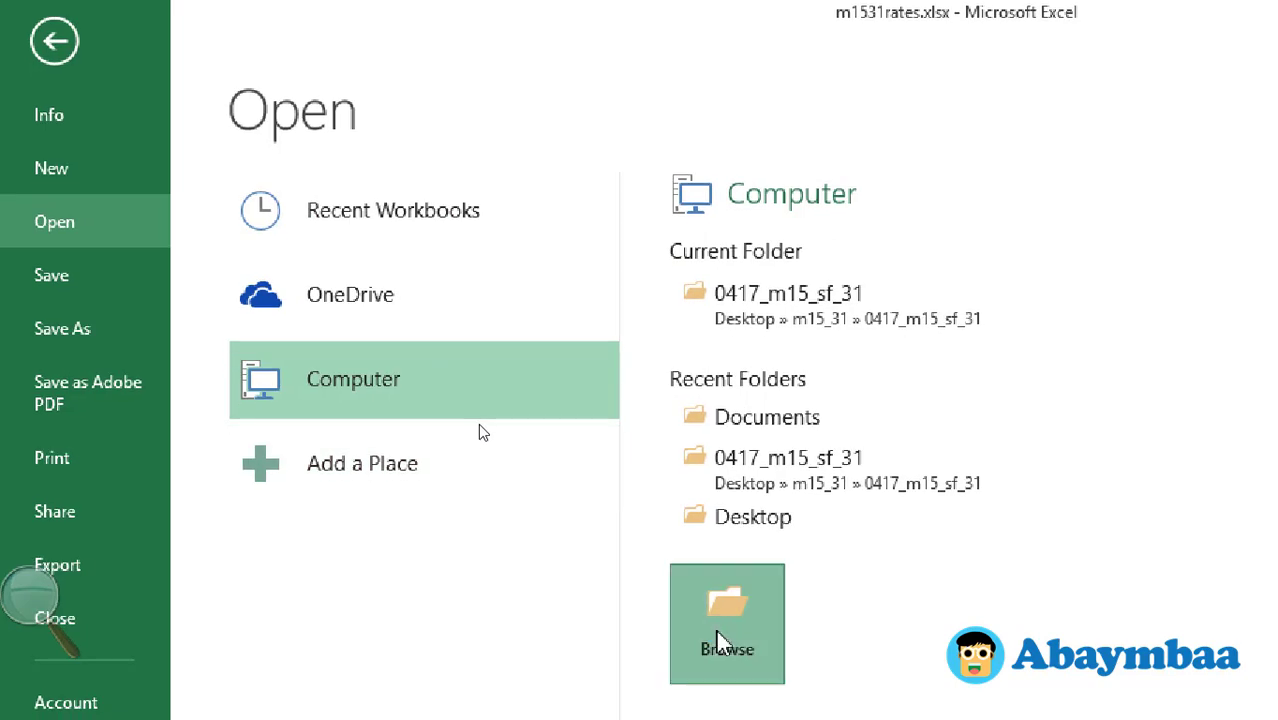
{"action": "left_click", "coordinate": [745, 610]}
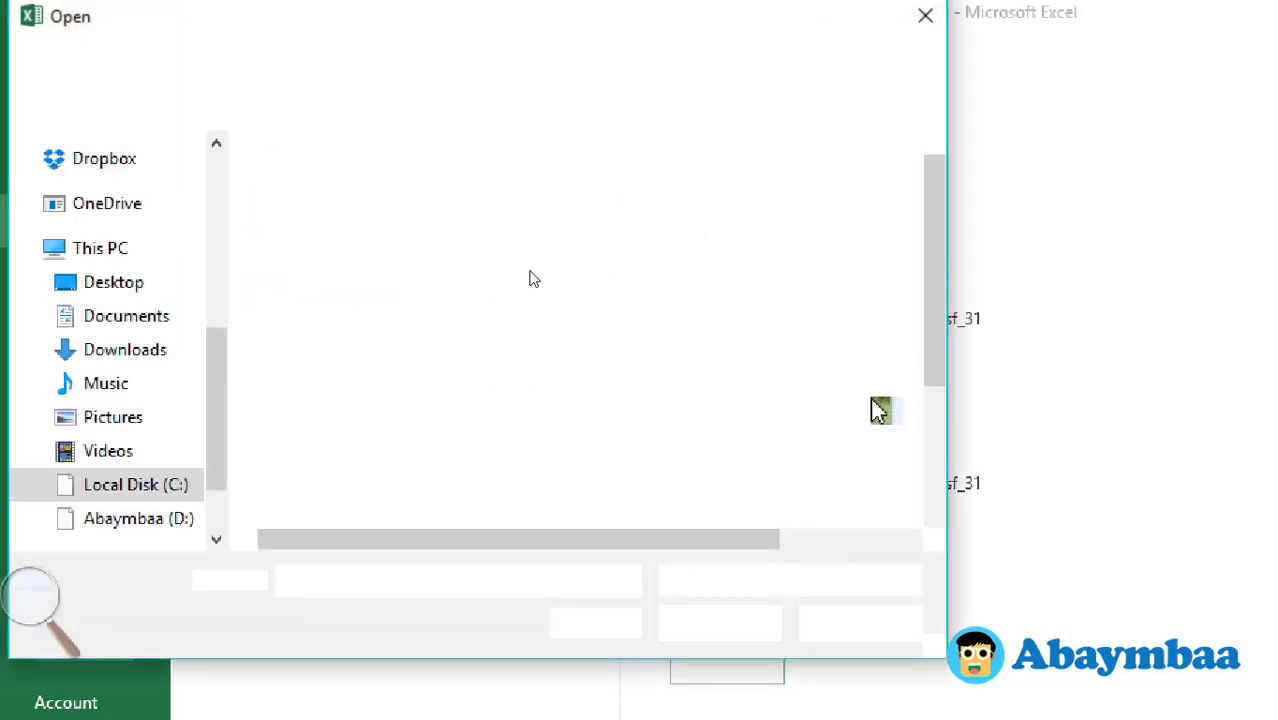
{"action": "left_click_drag", "start_coordinate": [930, 330], "coordinate": [922, 495]}
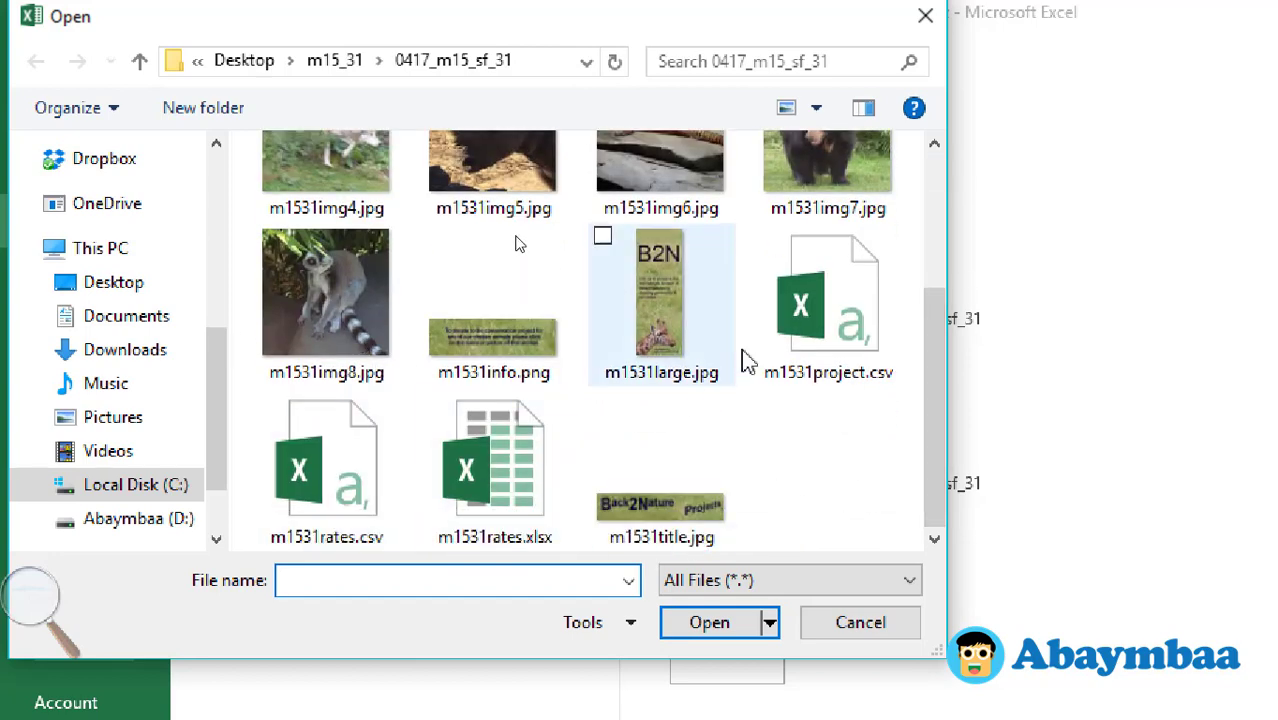
{"action": "double_click", "coordinate": [830, 358]}
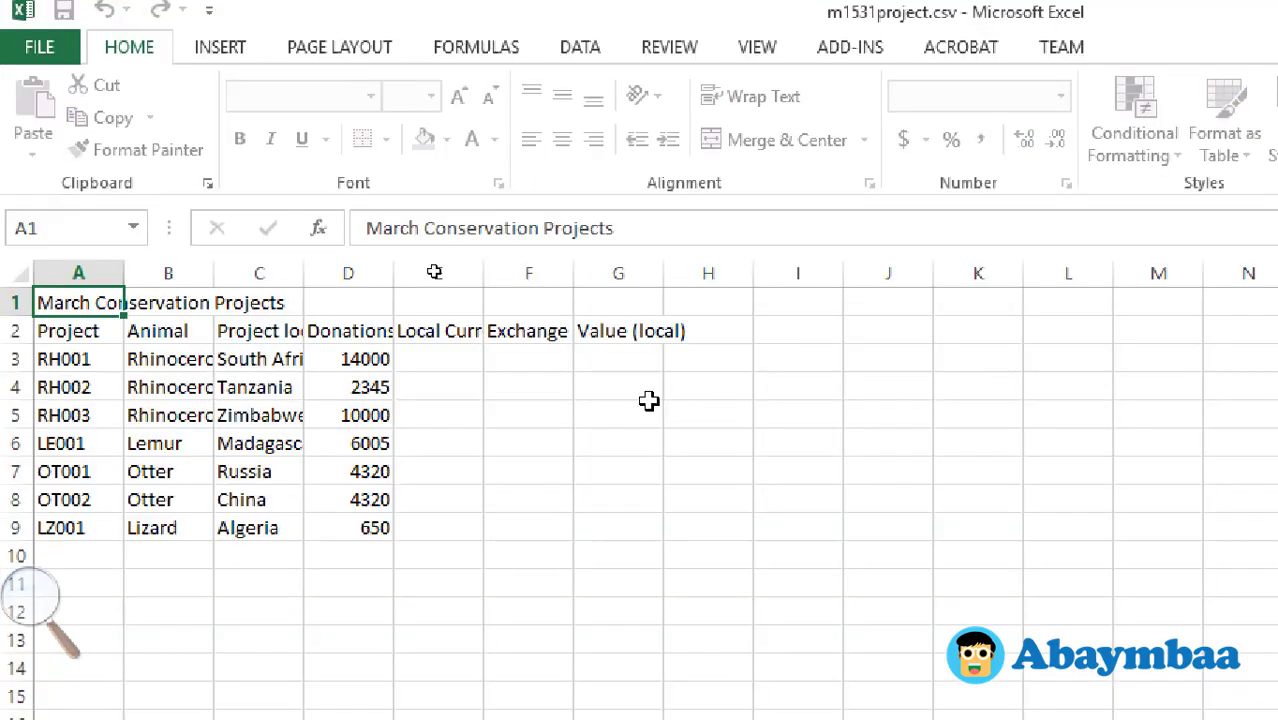
Step: Select cell E3, then bring the exam instructions PDF to the front
{"action": "left_click", "coordinate": [428, 349]}
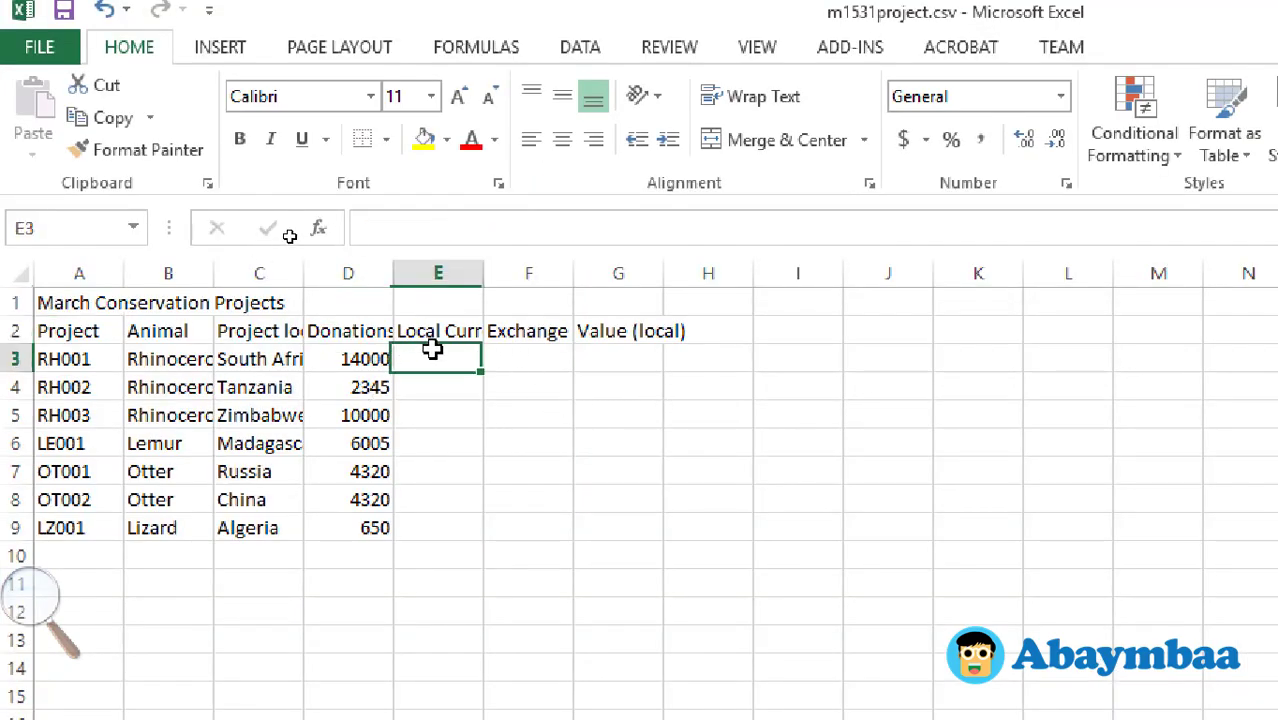
{"action": "key", "text": "alt+Tab"}
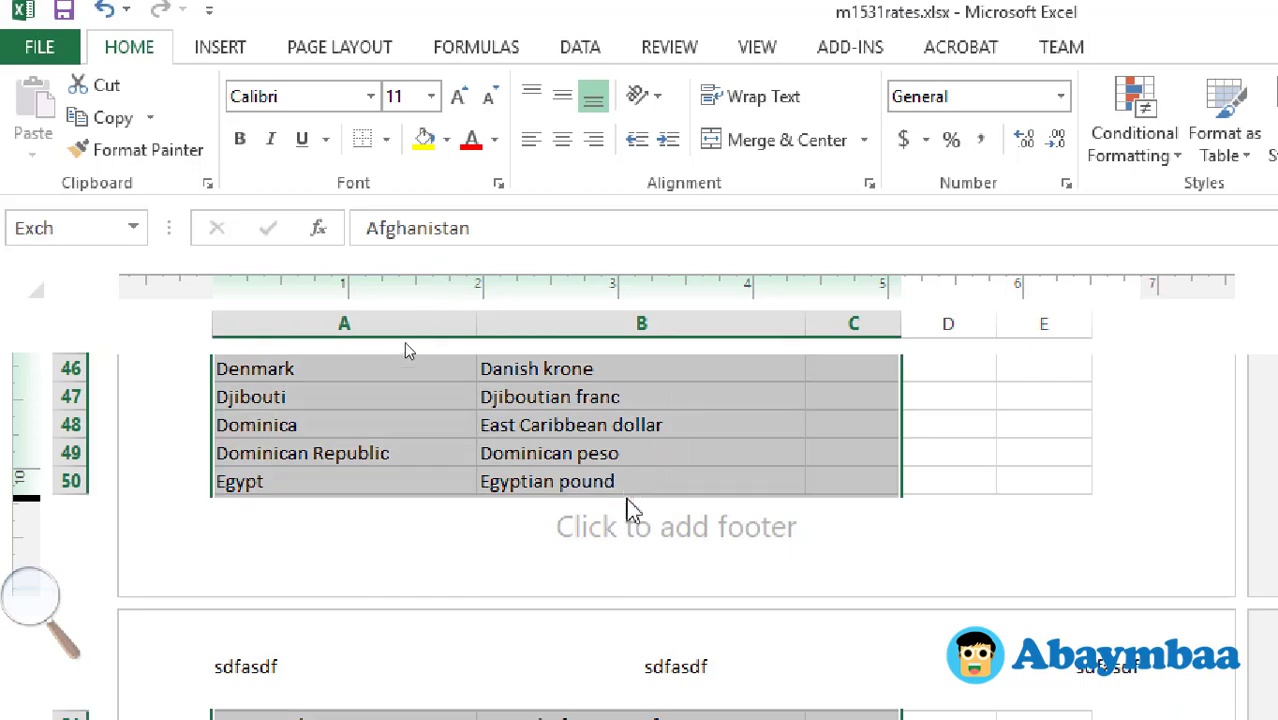
{"action": "key", "text": "alt+Tab"}
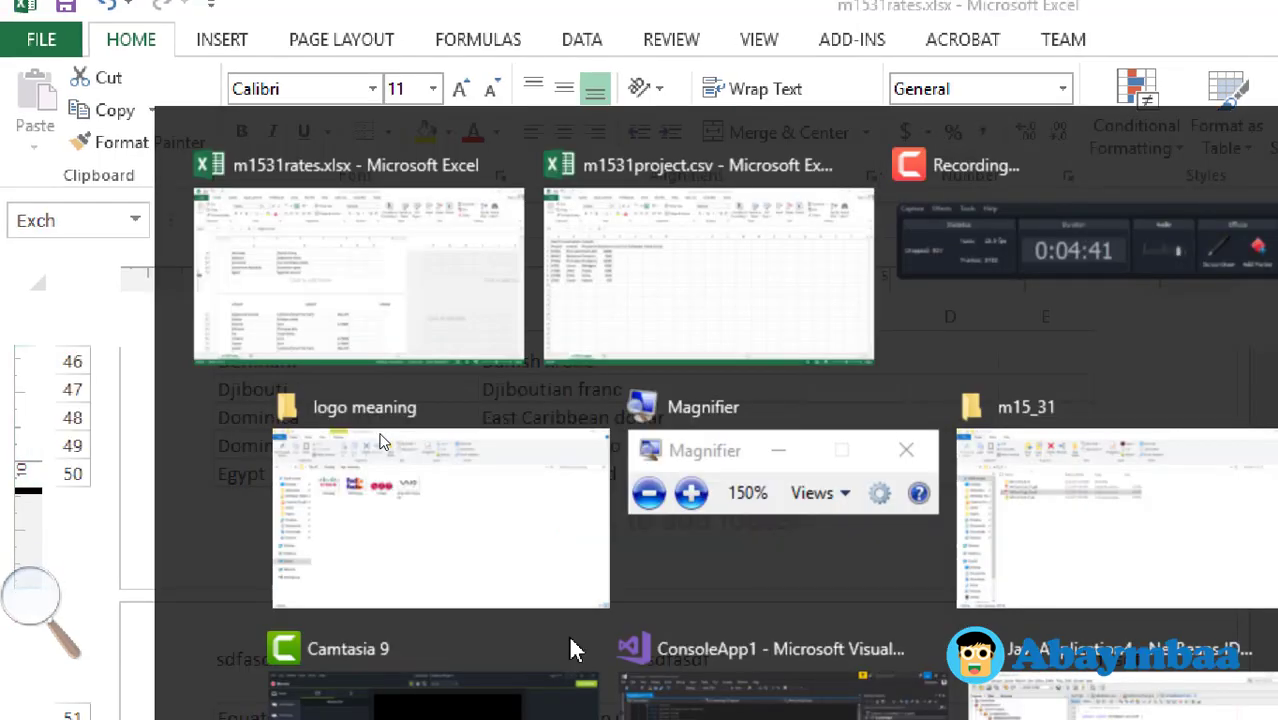
{"action": "key", "text": "alt+Tab"}
{"action": "scroll", "coordinate": [833, 272], "scroll_direction": "down", "scroll_amount": 1}
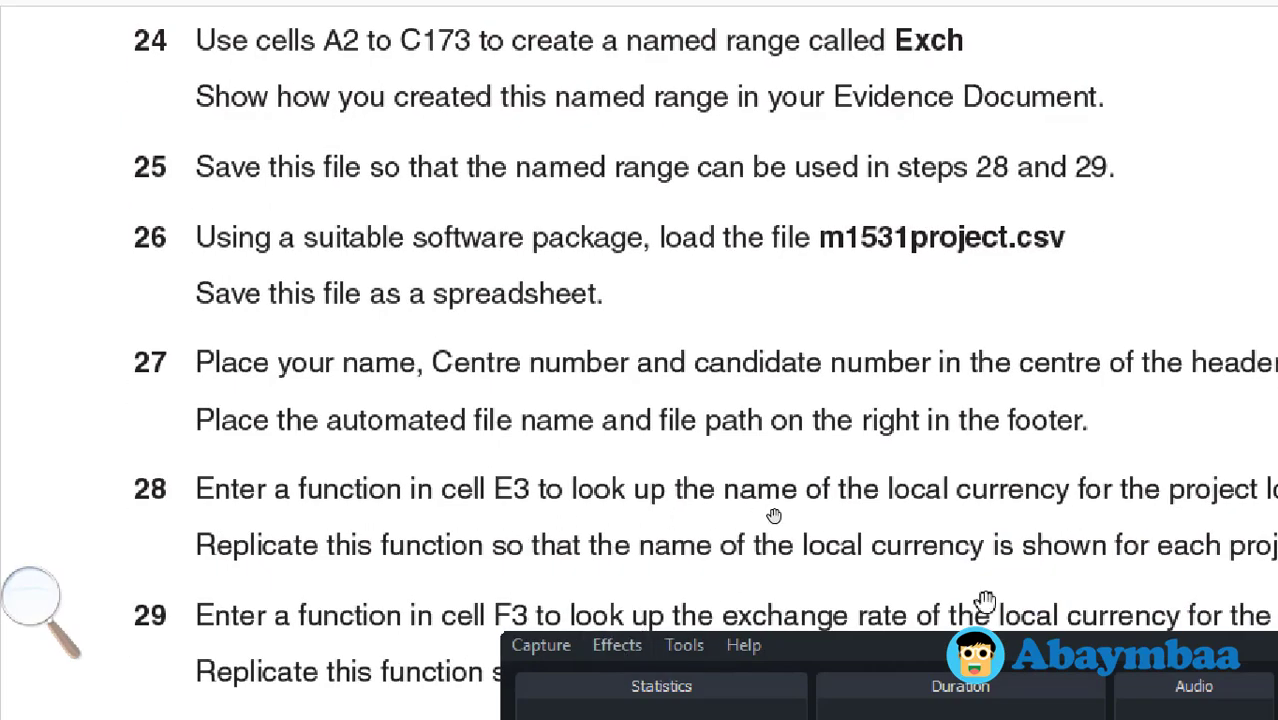
{"action": "scroll", "coordinate": [760, 420], "scroll_direction": "down", "scroll_amount": 5}
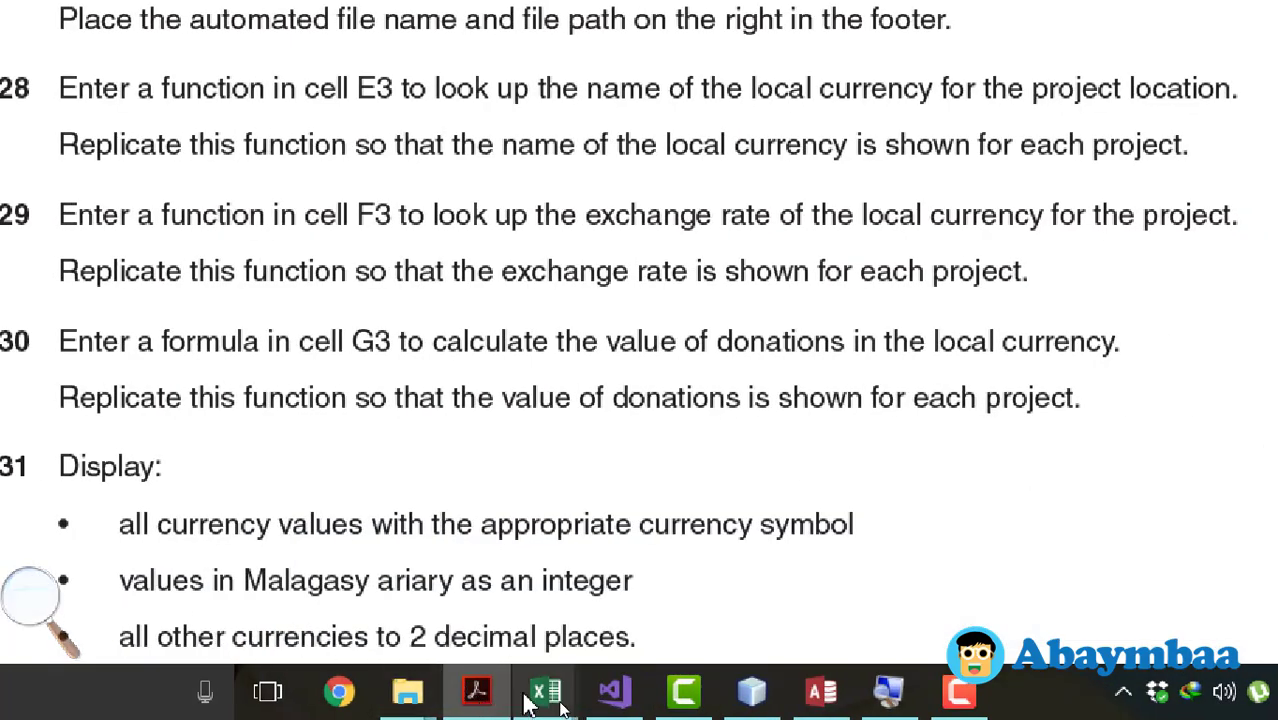
Step: Widen columns D, E and C so Donations (US$) and Project location show fully
{"action": "mouse_move", "coordinate": [545, 692]}
{"action": "left_click", "coordinate": [660, 573]}
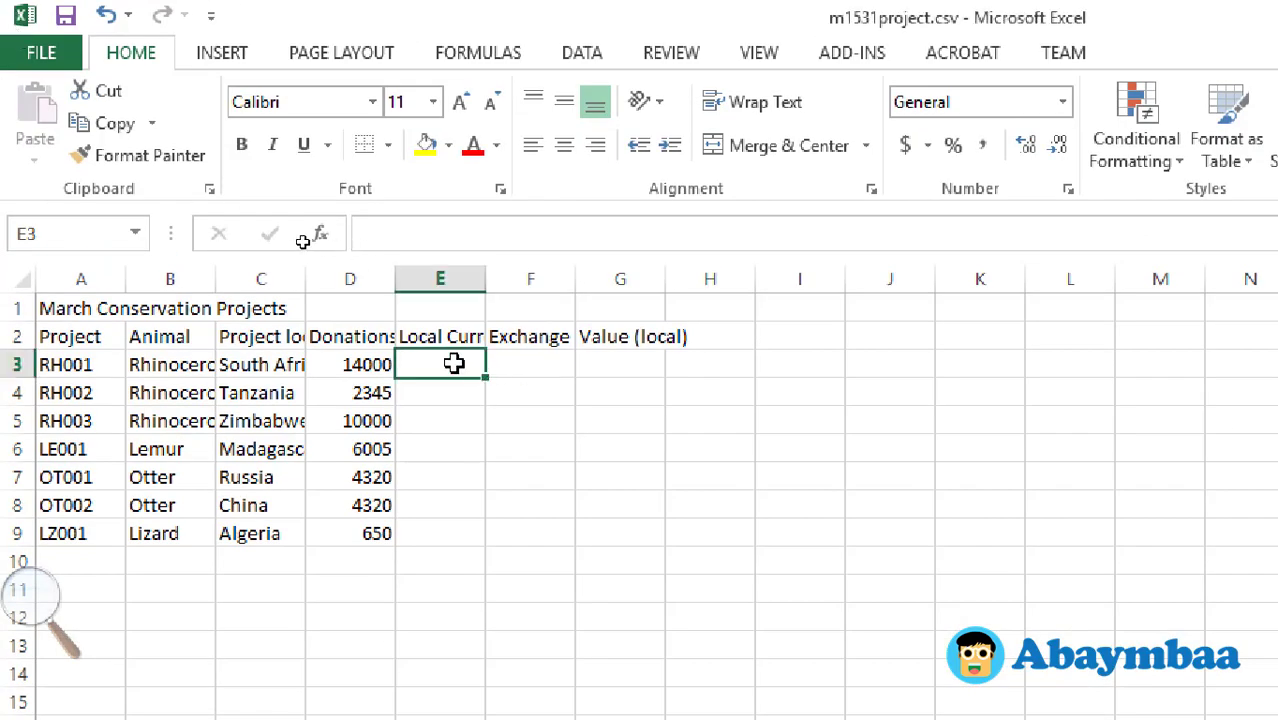
{"action": "left_click_drag", "start_coordinate": [398, 278], "coordinate": [465, 278]}
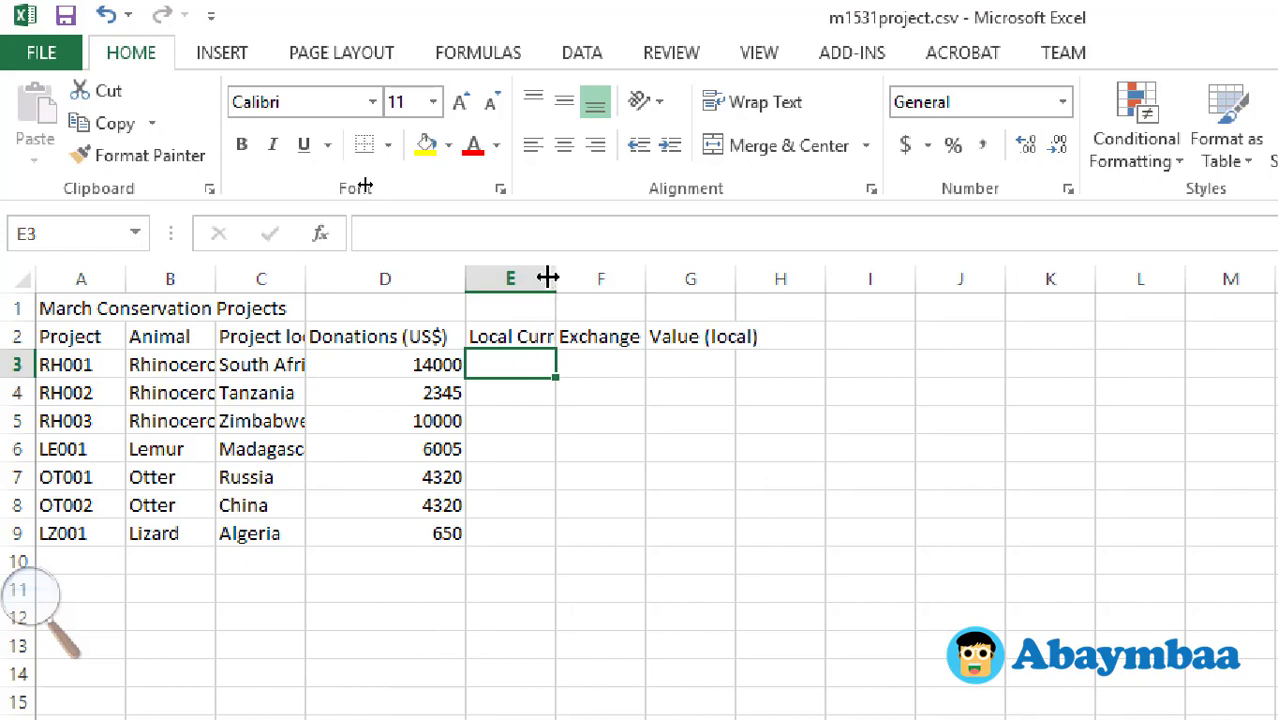
{"action": "left_click_drag", "start_coordinate": [548, 278], "coordinate": [633, 278]}
{"action": "left_click_drag", "start_coordinate": [305, 278], "coordinate": [424, 298]}
{"action": "left_click", "coordinate": [333, 366]}
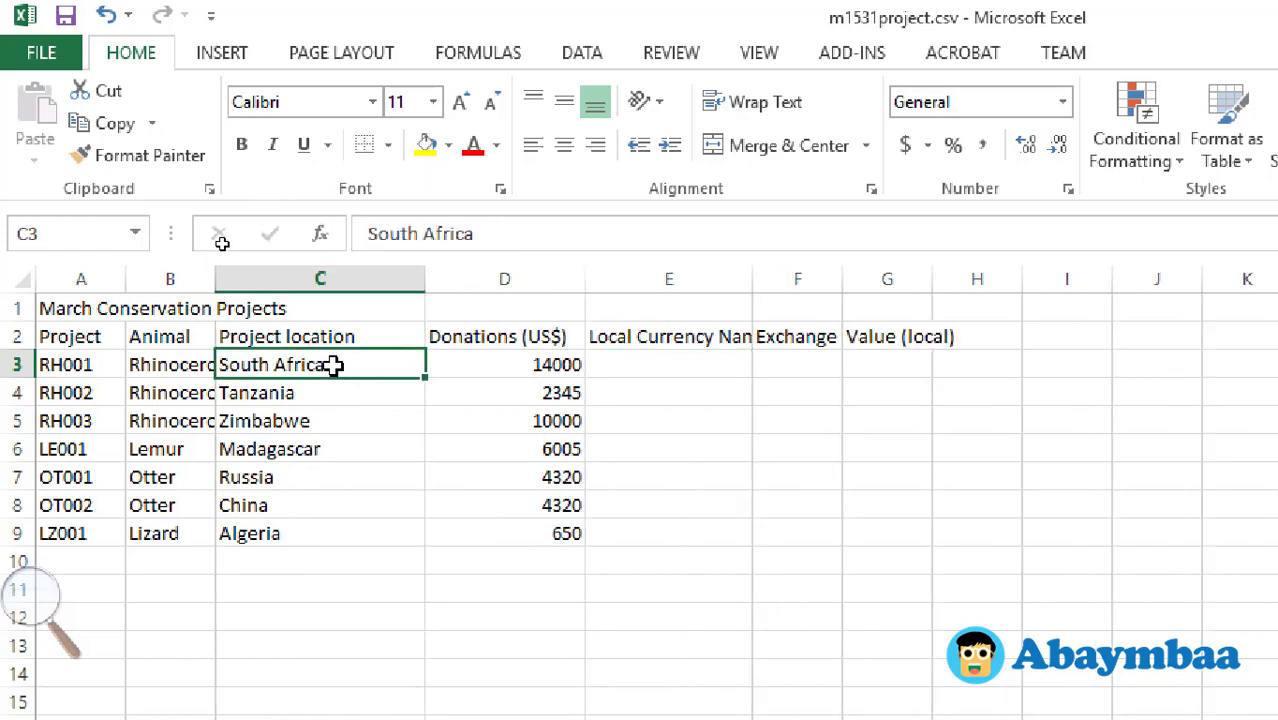
Step: Check the Country and Currency headings in m1531rates, then return to cell E3
{"action": "key", "text": "alt+Tab"}
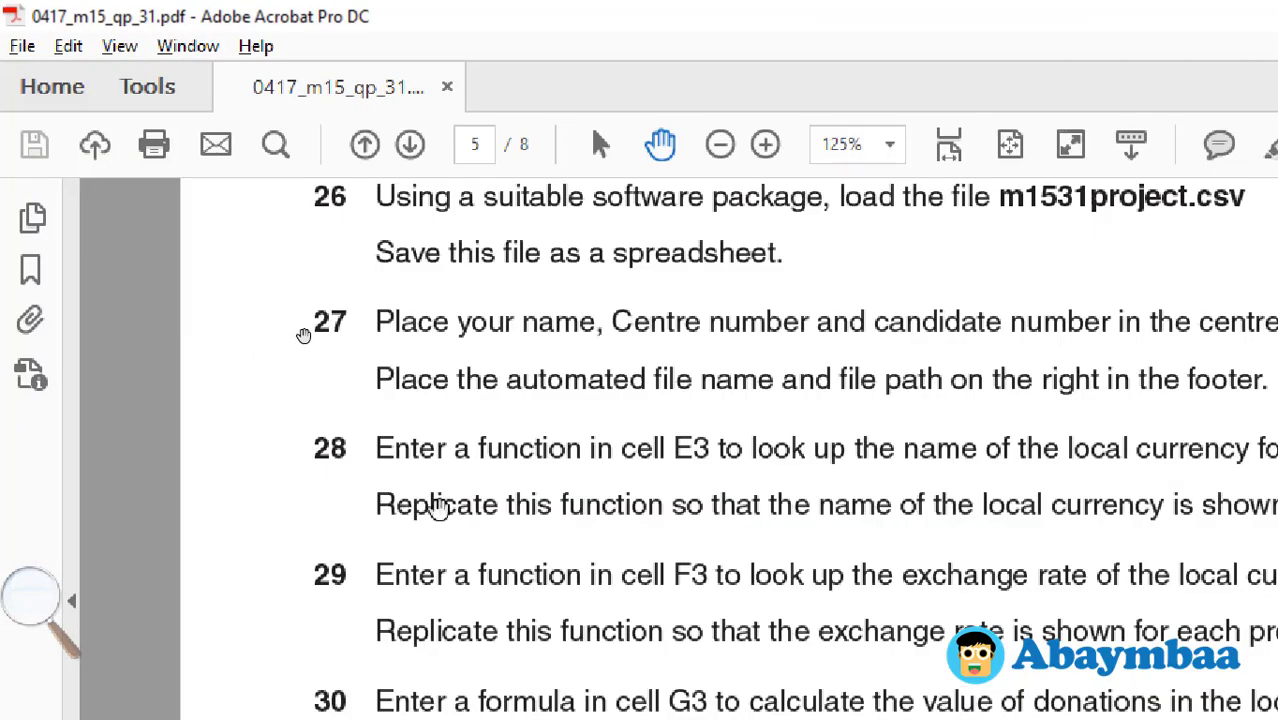
{"action": "key", "text": "alt+Tab"}
{"action": "key", "text": "alt+Tab"}
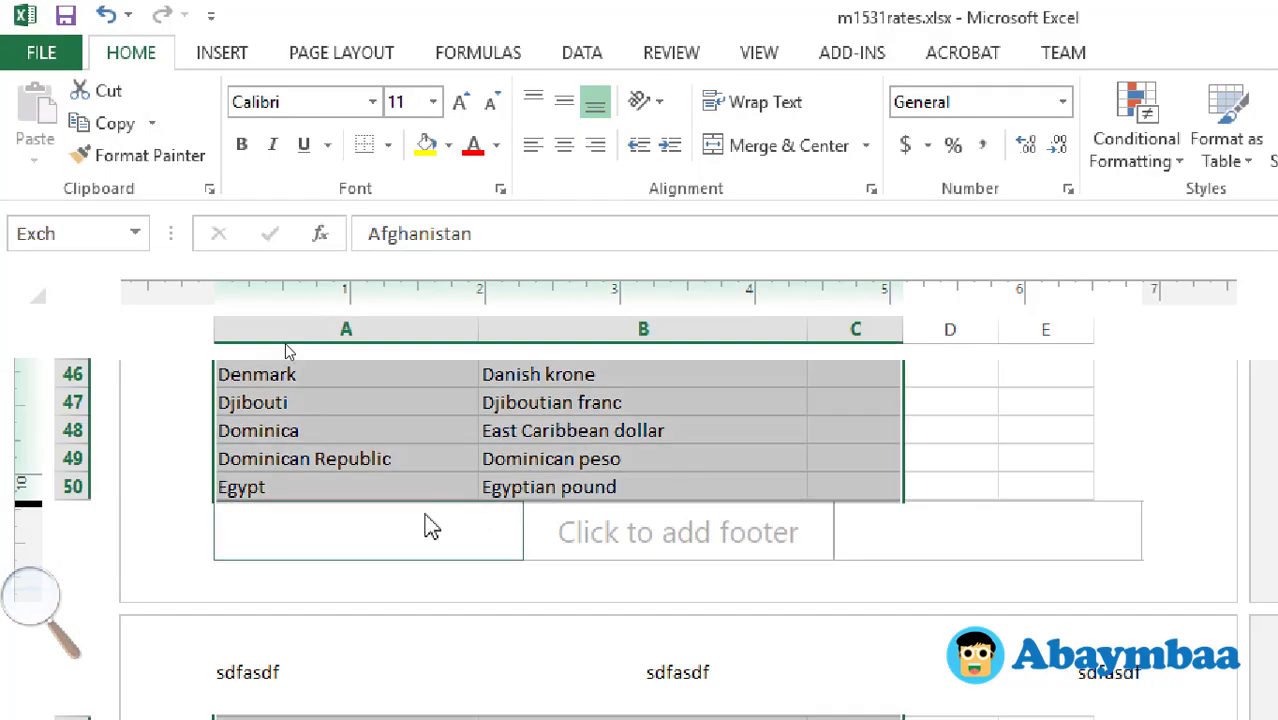
{"action": "scroll", "coordinate": [427, 455], "scroll_direction": "up", "scroll_amount": 1}
{"action": "scroll", "coordinate": [427, 455], "scroll_direction": "up", "scroll_amount": 10}
{"action": "scroll", "coordinate": [428, 462], "scroll_direction": "up", "scroll_amount": 4}
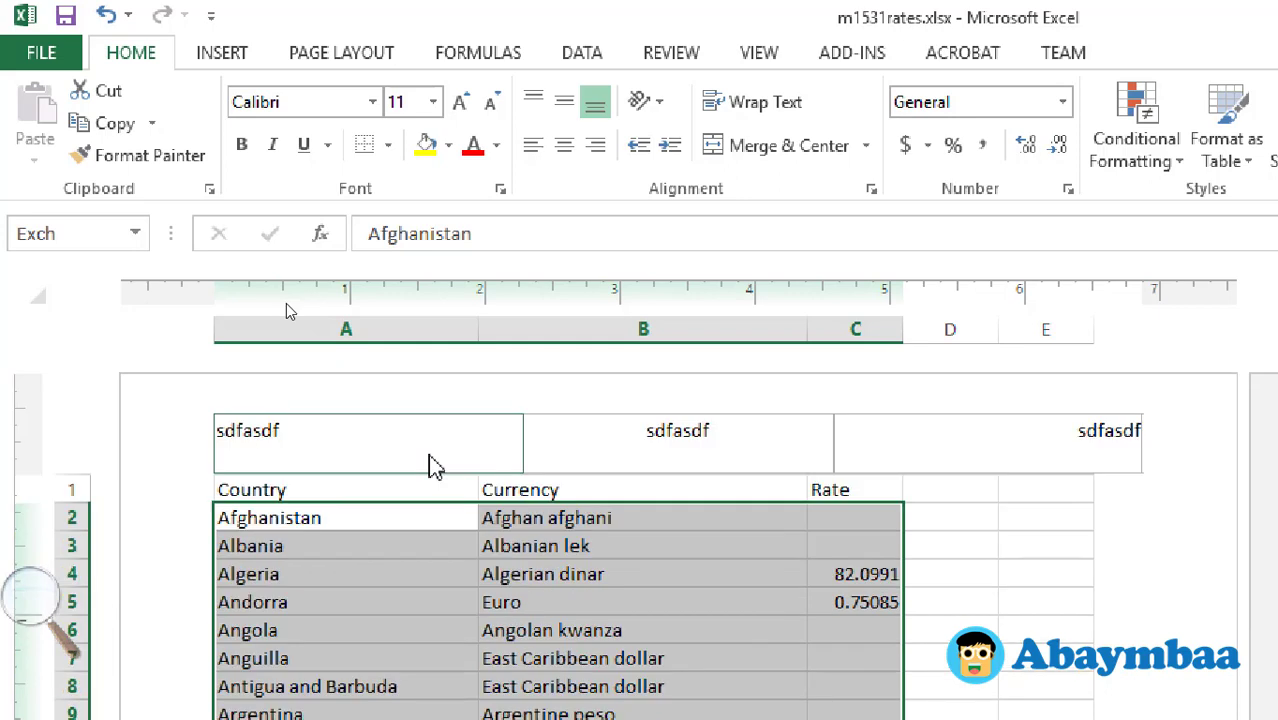
{"action": "left_click", "coordinate": [565, 497]}
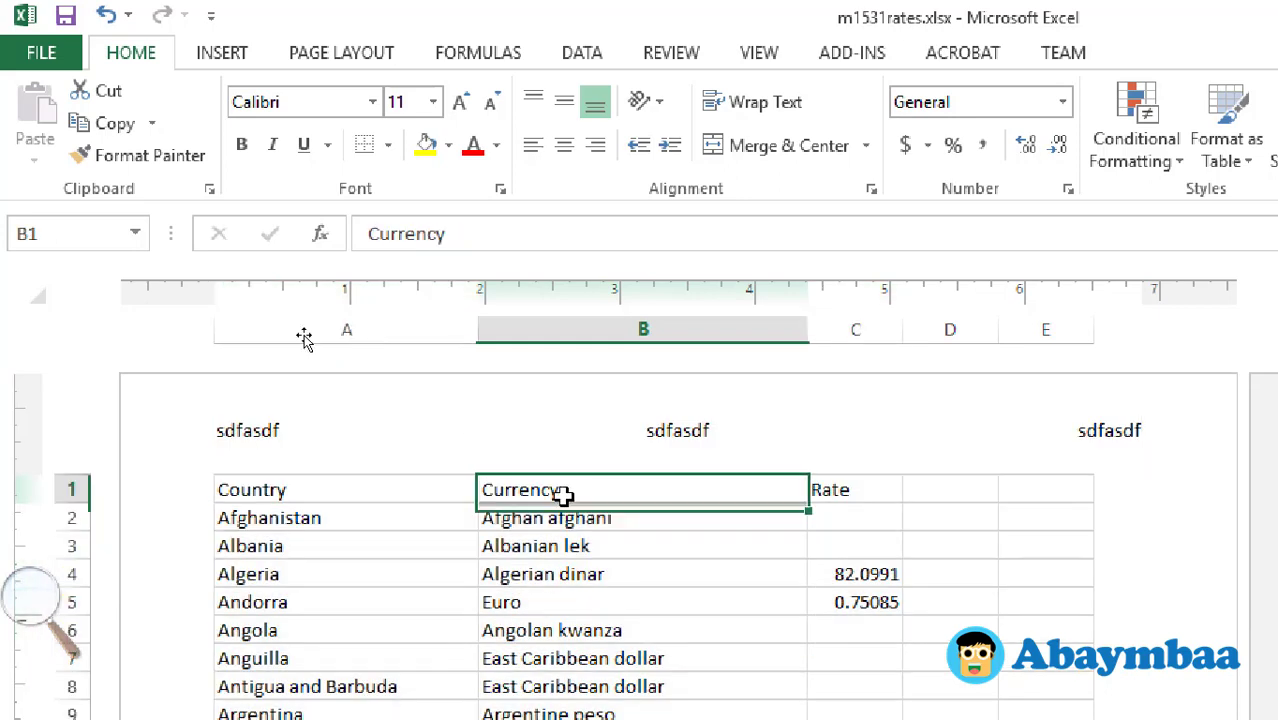
{"action": "left_click", "coordinate": [290, 495]}
{"action": "left_click", "coordinate": [608, 495]}
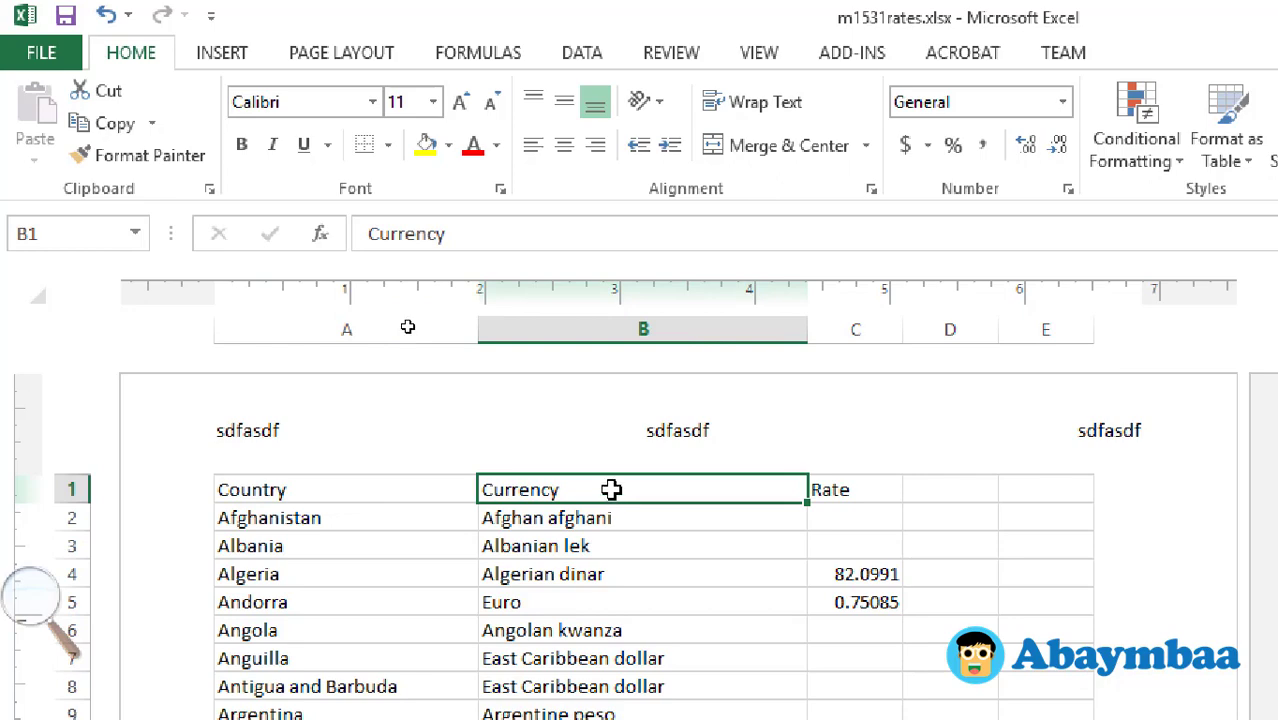
{"action": "key", "text": "alt+Tab"}
{"action": "key", "text": "alt+Tab"}
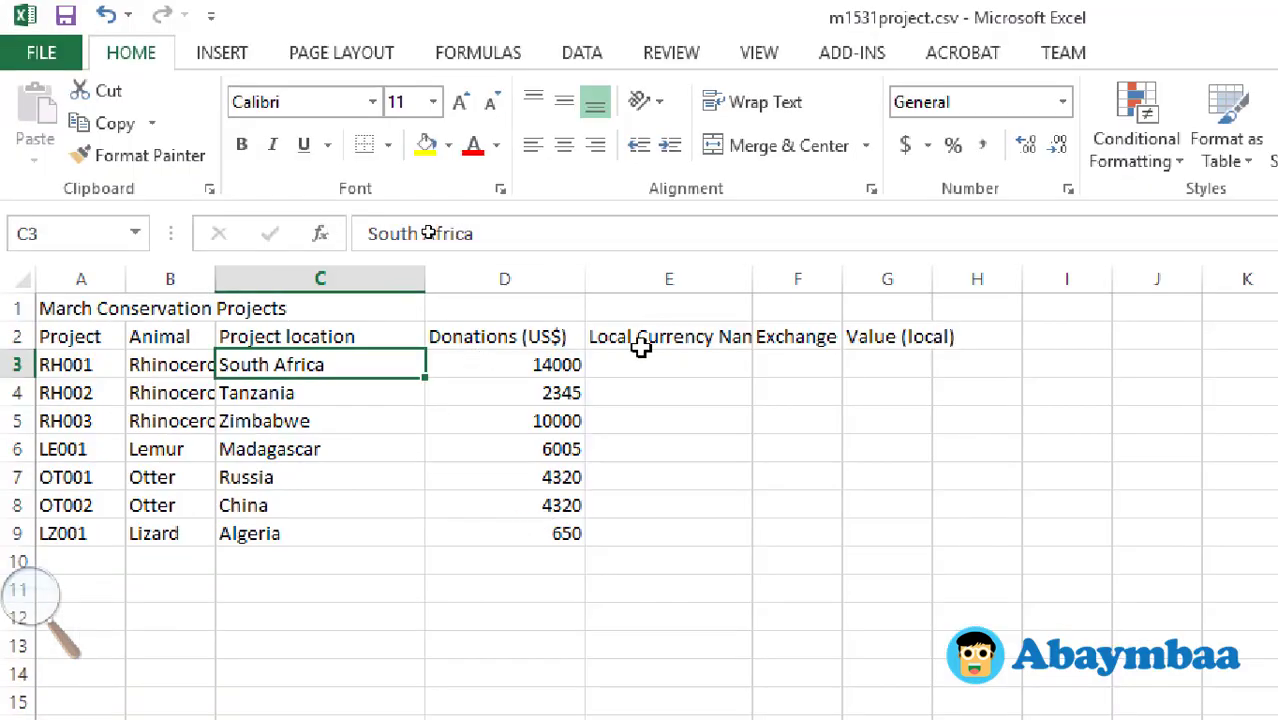
{"action": "left_click", "coordinate": [633, 362]}
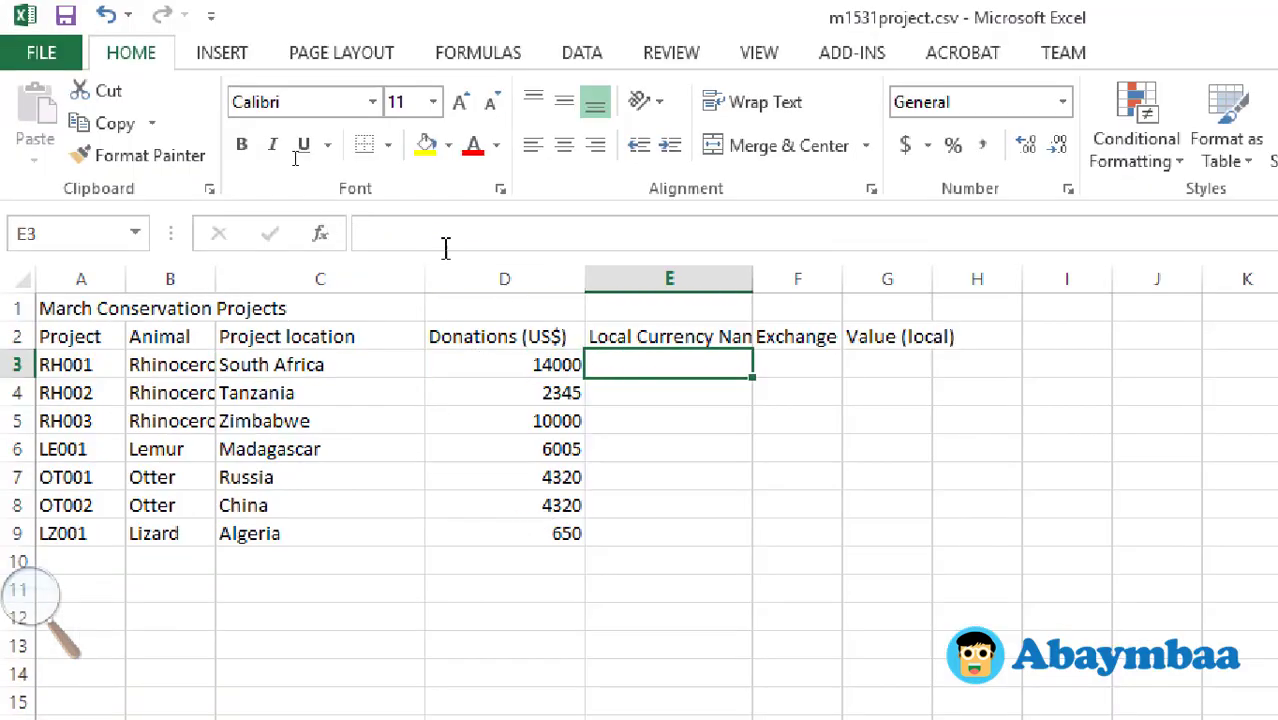
Step: Open Insert Function for cell E3 with the category set to All
{"action": "left_click", "coordinate": [447, 227]}
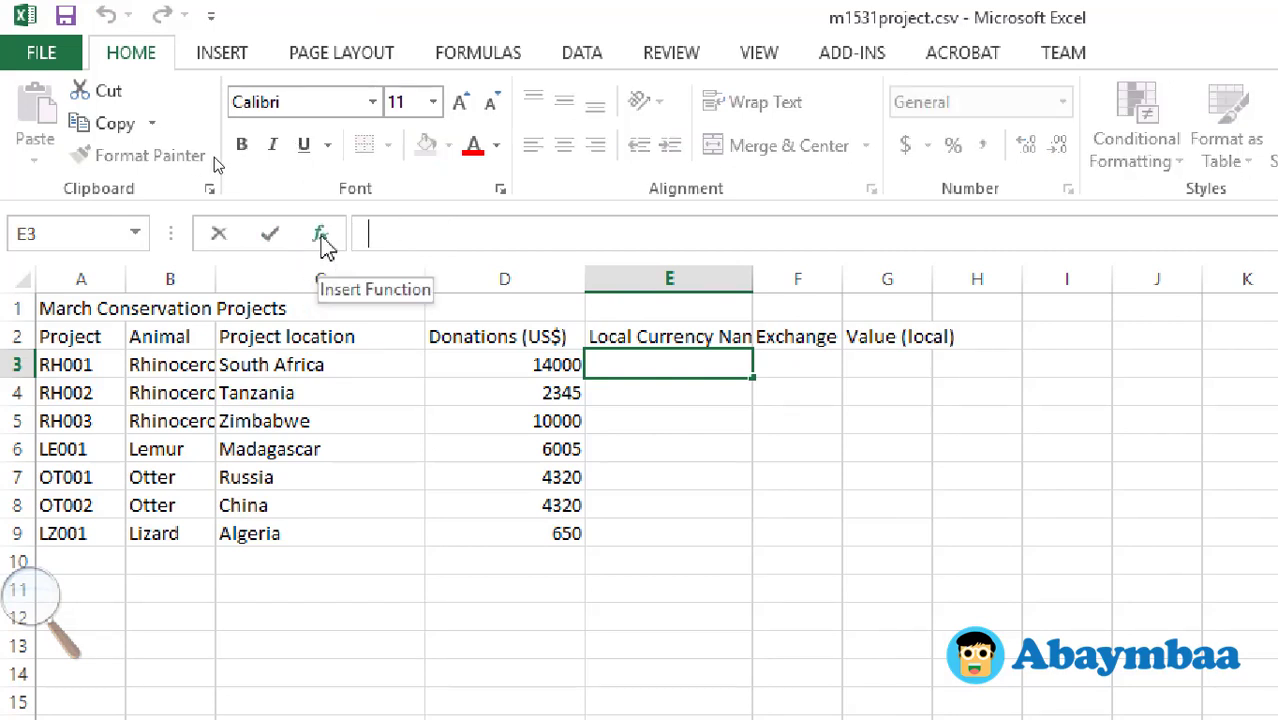
{"action": "left_click", "coordinate": [321, 239]}
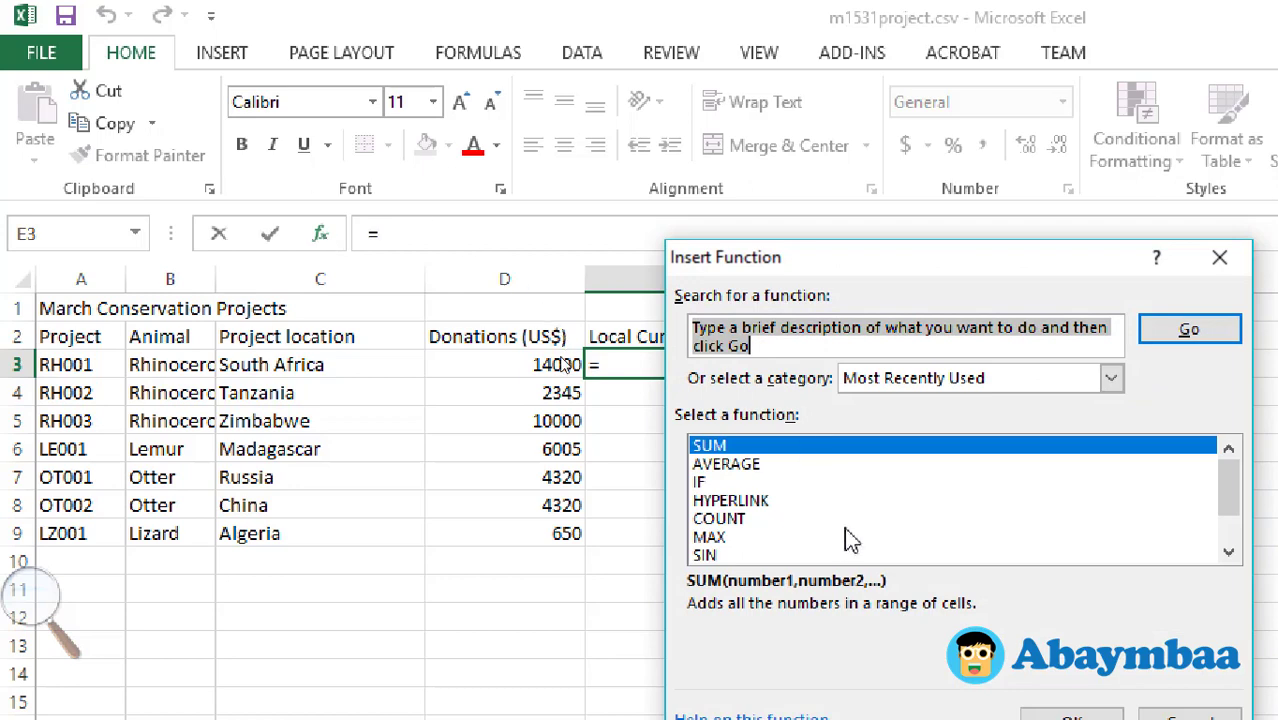
{"action": "scroll", "coordinate": [845, 540], "scroll_direction": "down", "scroll_amount": 1}
{"action": "scroll", "coordinate": [805, 540], "scroll_direction": "up", "scroll_amount": 1}
{"action": "scroll", "coordinate": [805, 525], "scroll_direction": "down", "scroll_amount": 1}
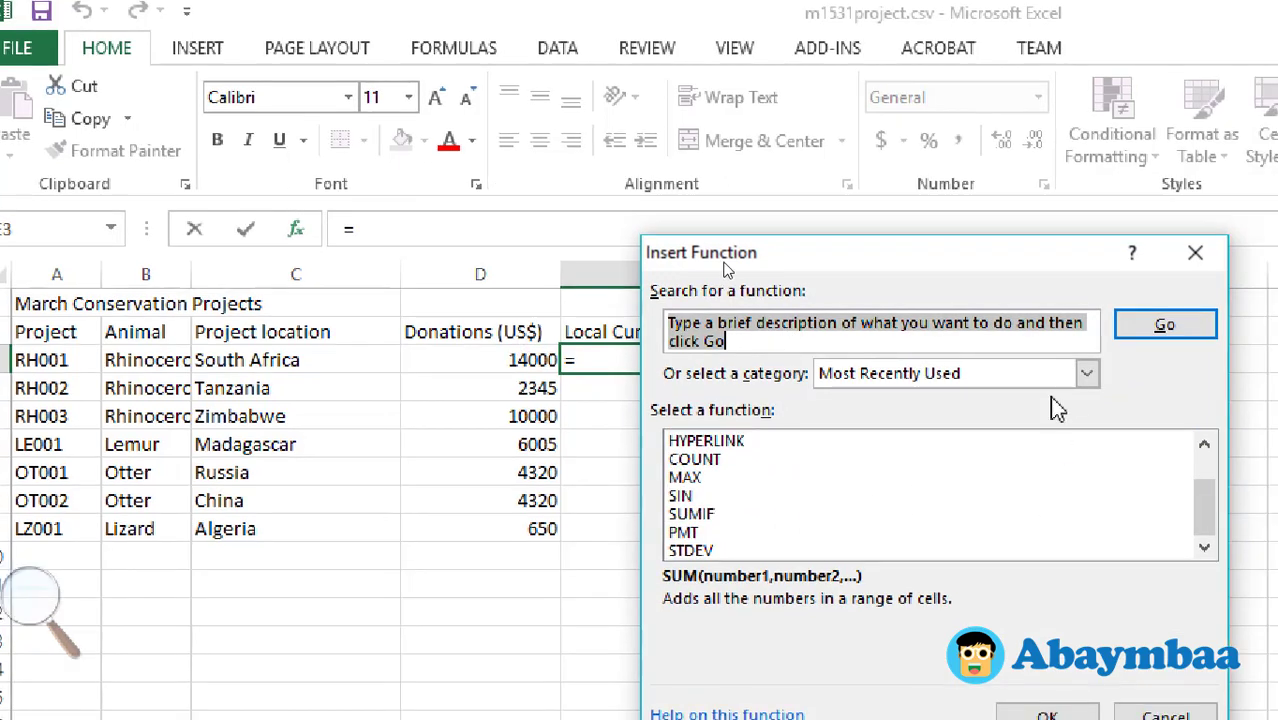
{"action": "left_click", "coordinate": [1086, 376]}
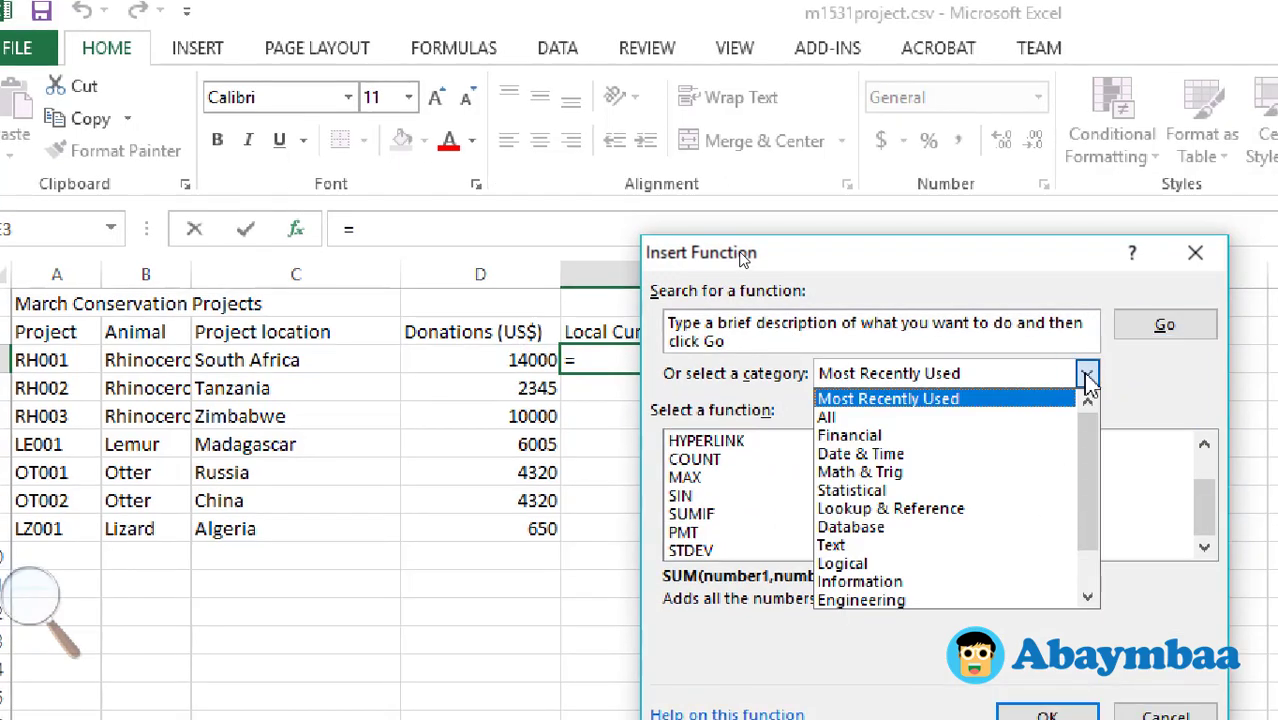
{"action": "left_click", "coordinate": [1022, 417]}
{"action": "scroll", "coordinate": [900, 487], "scroll_direction": "down", "scroll_amount": 6}
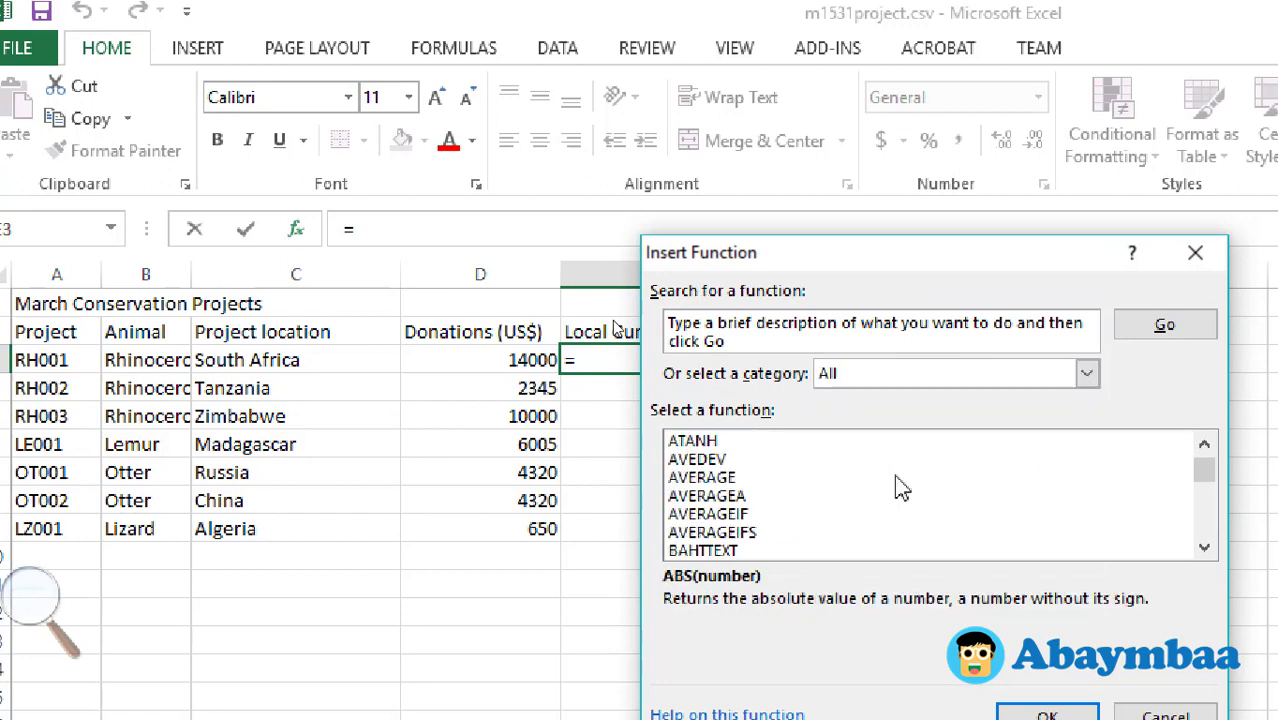
{"action": "scroll", "coordinate": [890, 483], "scroll_direction": "up", "scroll_amount": 5}
{"action": "left_click", "coordinate": [1086, 373]}
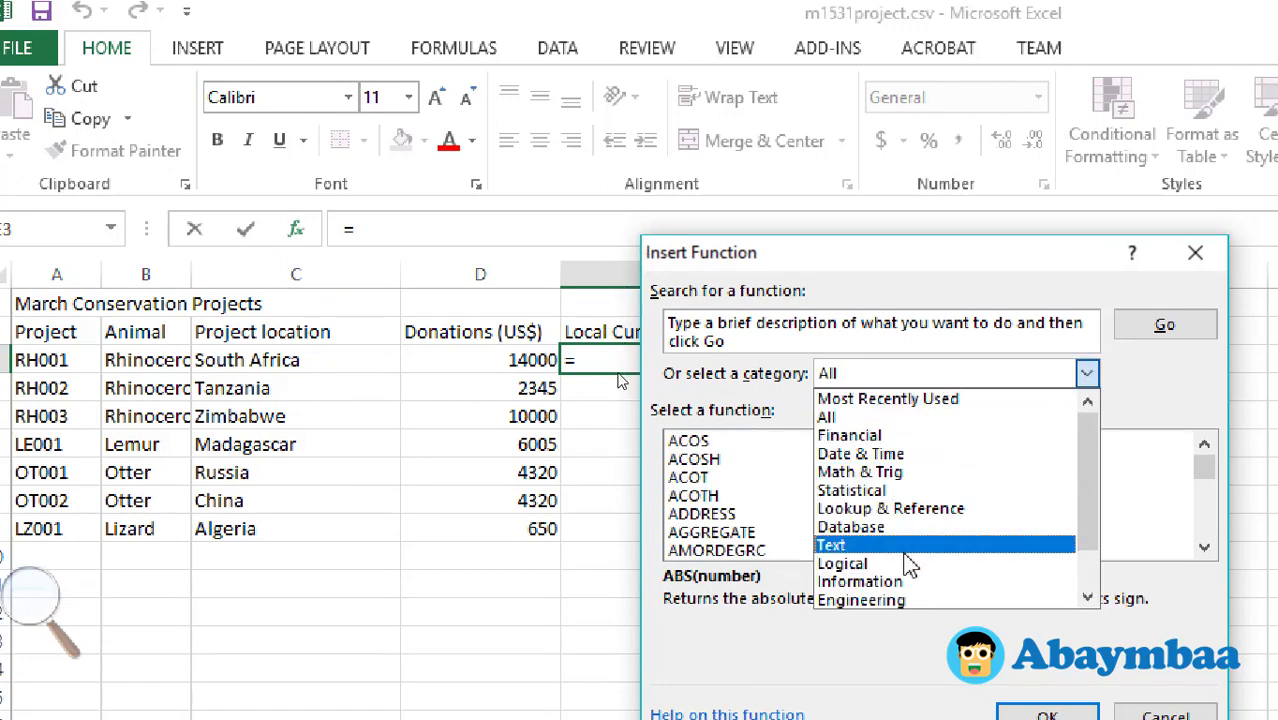
{"action": "left_click", "coordinate": [804, 341]}
Step: Enter V in the function search and reset screen magnification to 100%
{"action": "left_click_drag", "start_coordinate": [804, 341], "coordinate": [665, 332]}
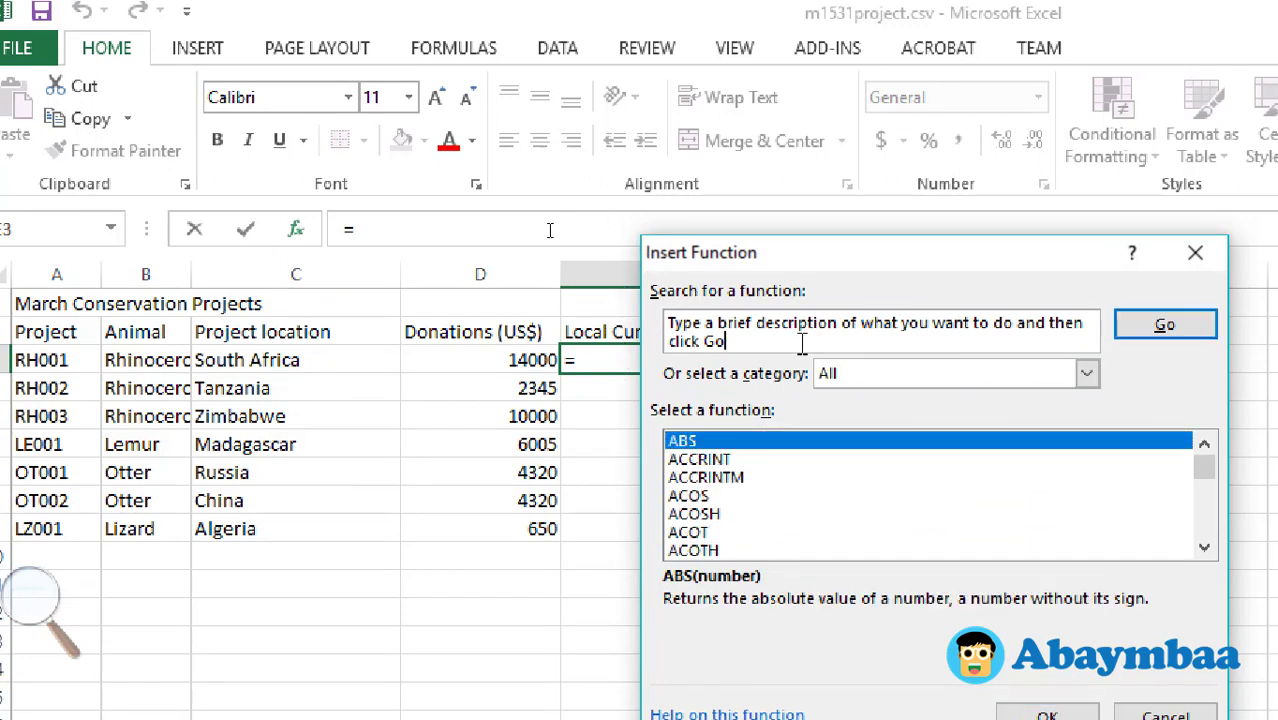
{"action": "type", "text": "Value (local"}
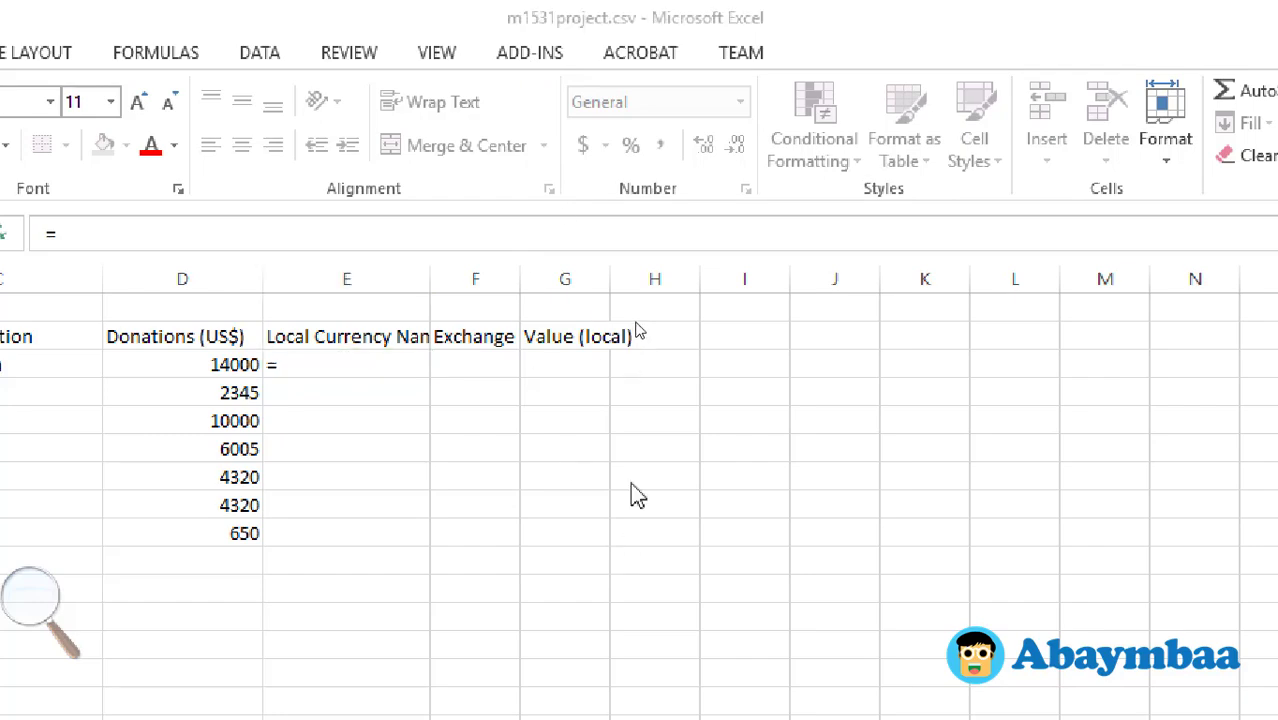
{"action": "key", "text": "alt+Tab"}
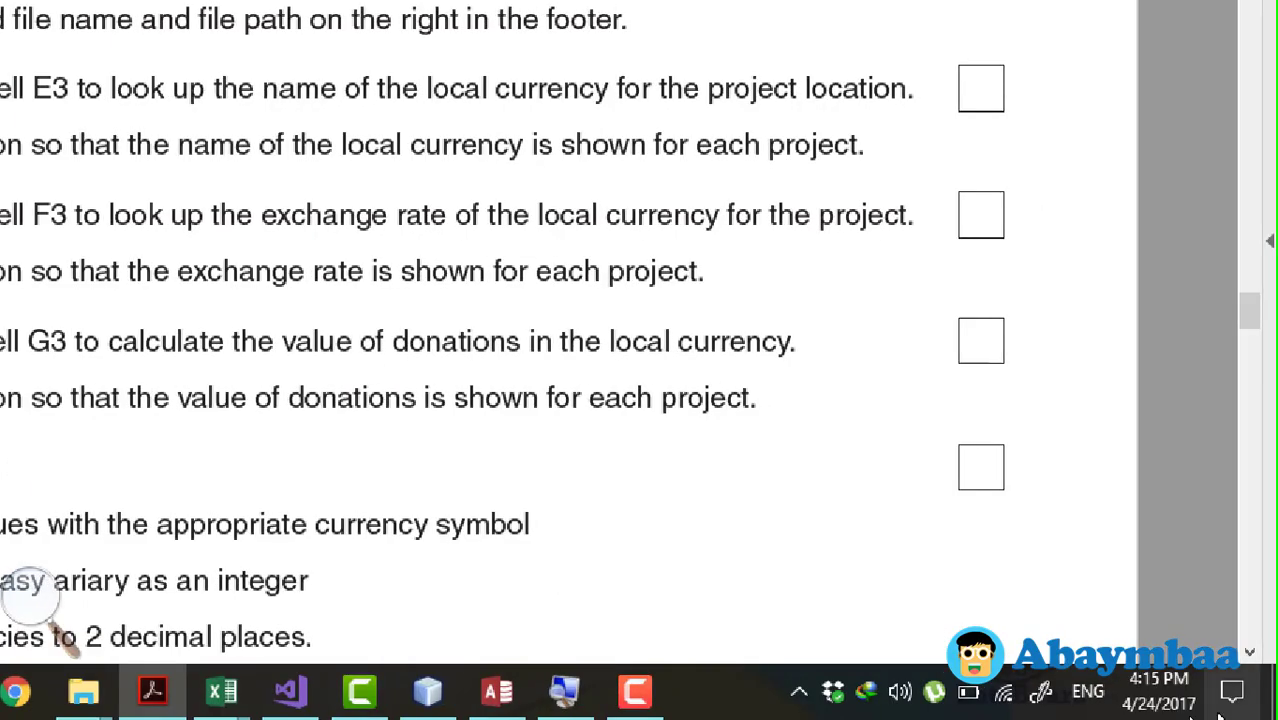
{"action": "left_click", "coordinate": [560, 700]}
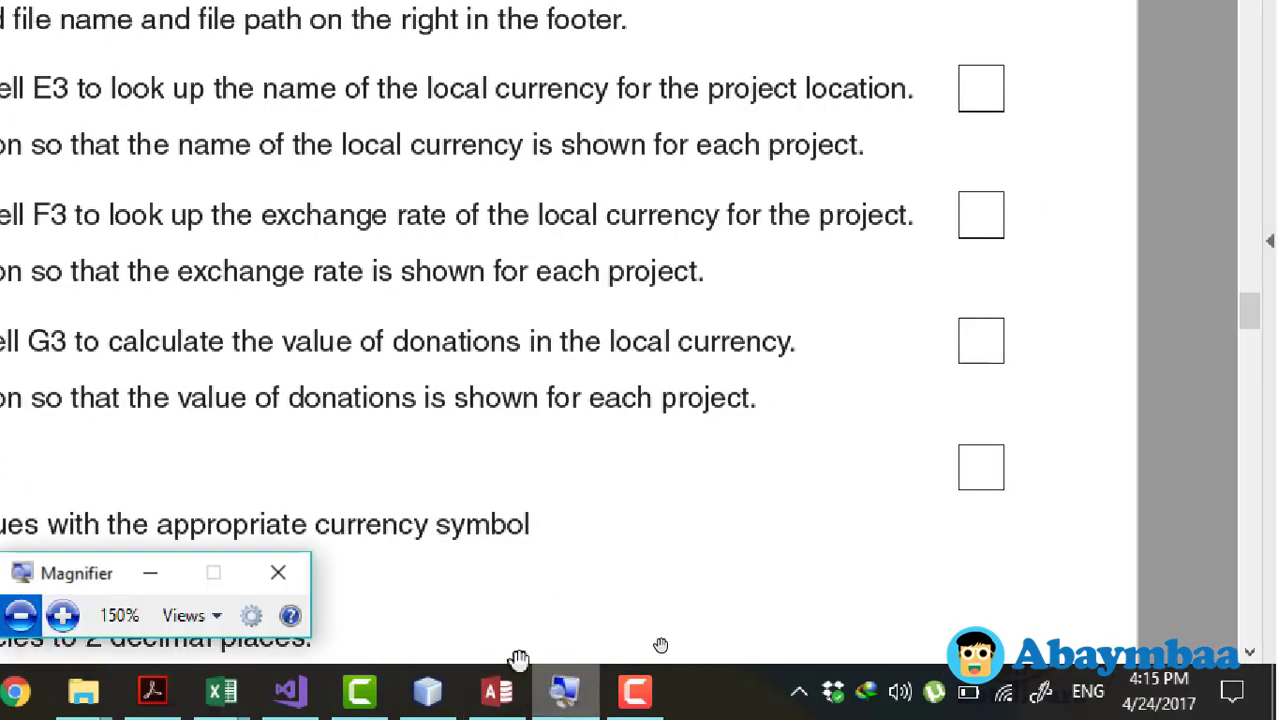
{"action": "left_click", "coordinate": [20, 612]}
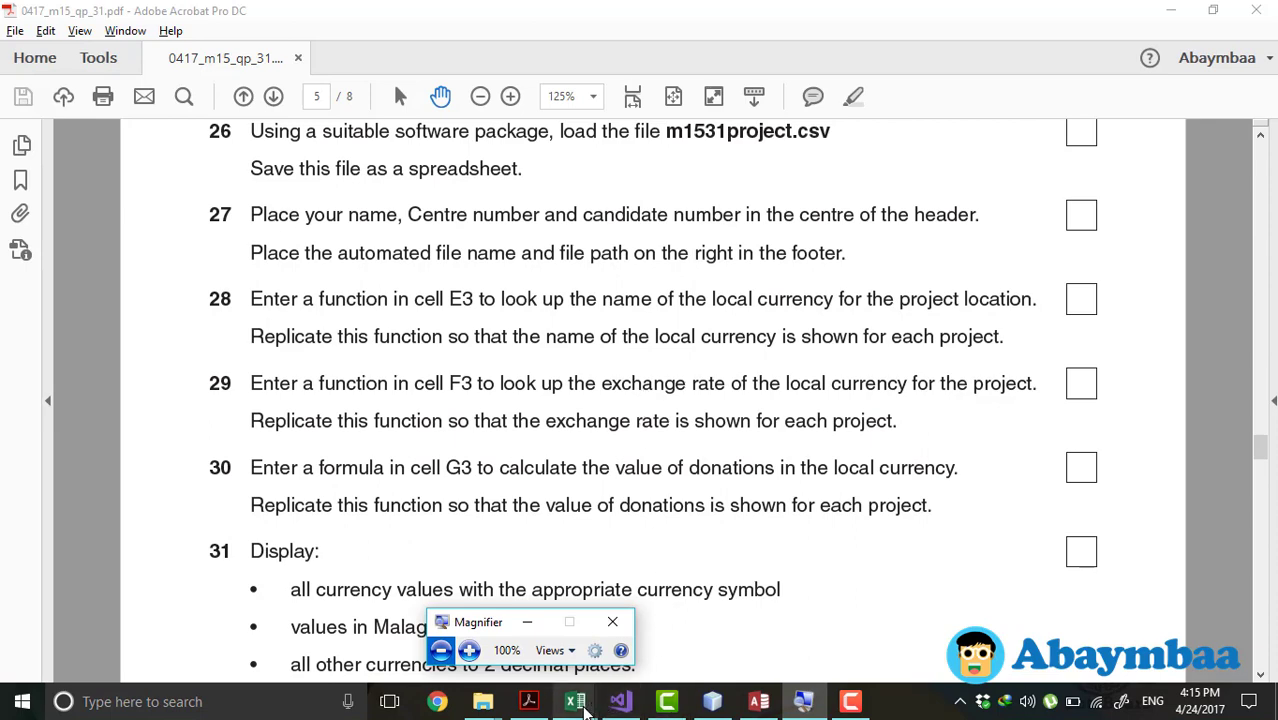
{"action": "mouse_move", "coordinate": [575, 701]}
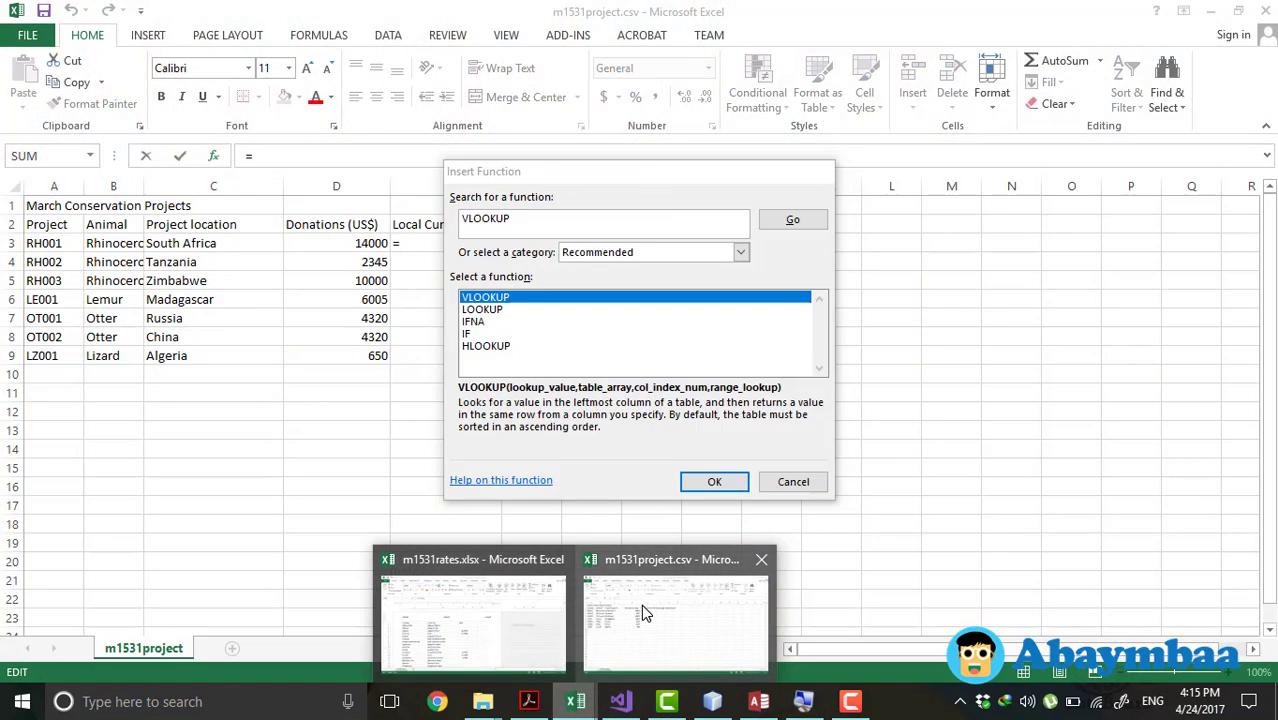
{"action": "left_click", "coordinate": [645, 614]}
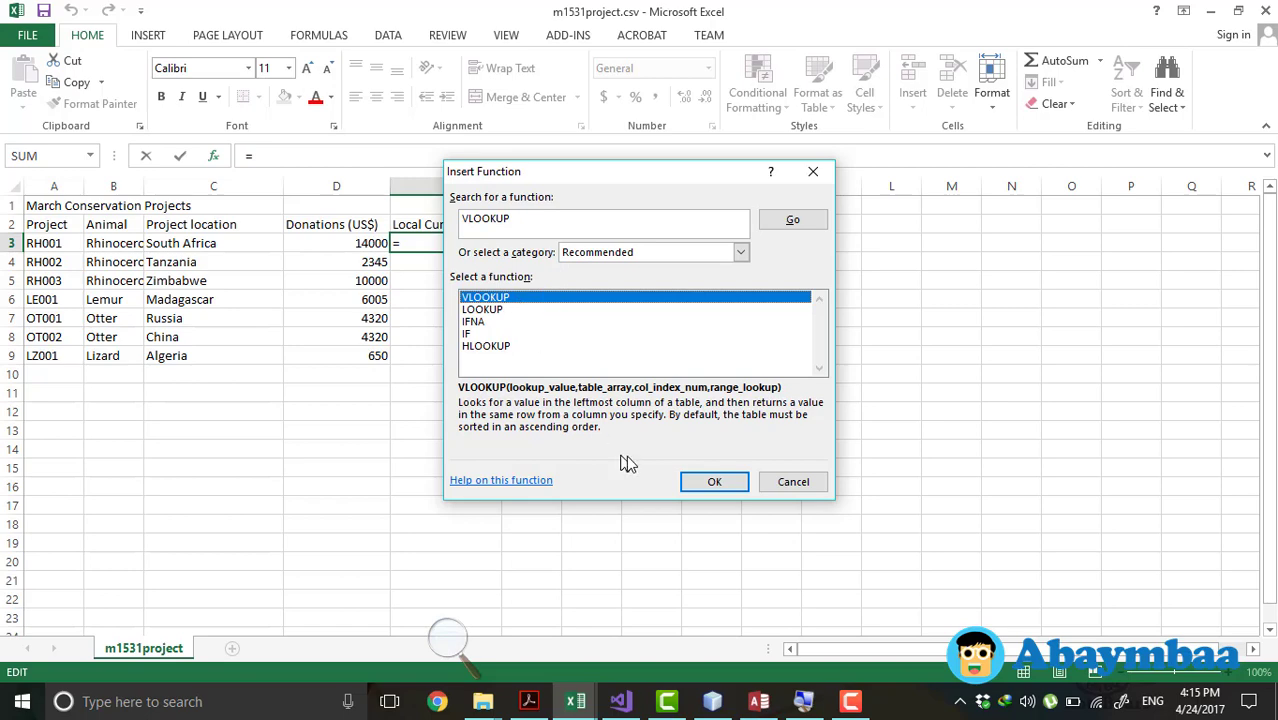
Step: Open VLOOKUP's Function Arguments and raise screen magnification to 150%
{"action": "left_click", "coordinate": [700, 482]}
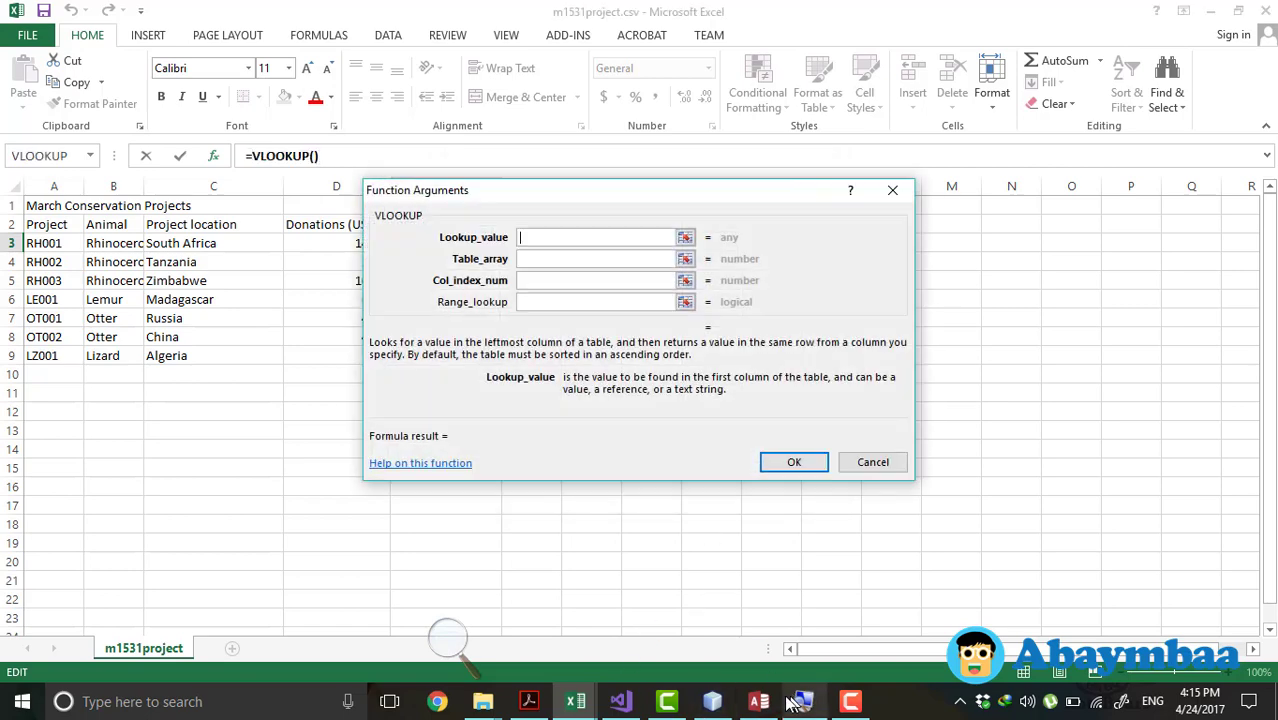
{"action": "left_click", "coordinate": [800, 703]}
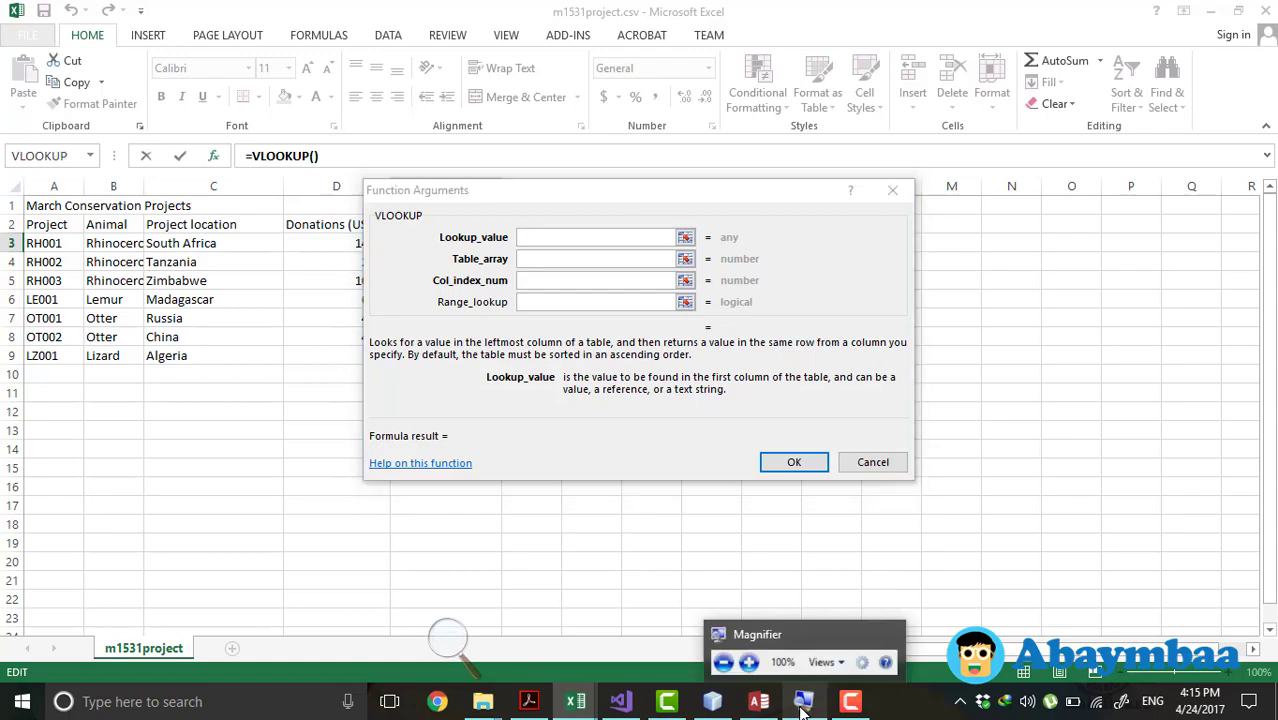
{"action": "left_click", "coordinate": [468, 652]}
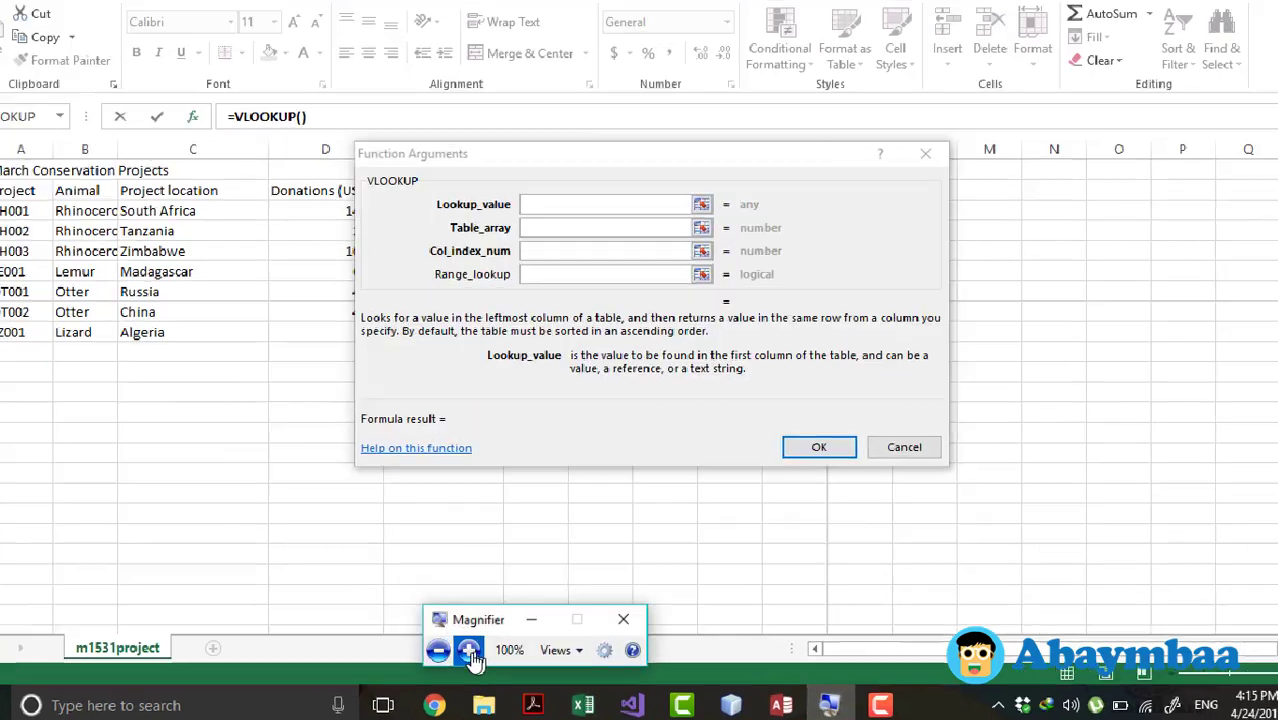
{"action": "left_click", "coordinate": [468, 652]}
{"action": "left_click", "coordinate": [461, 355]}
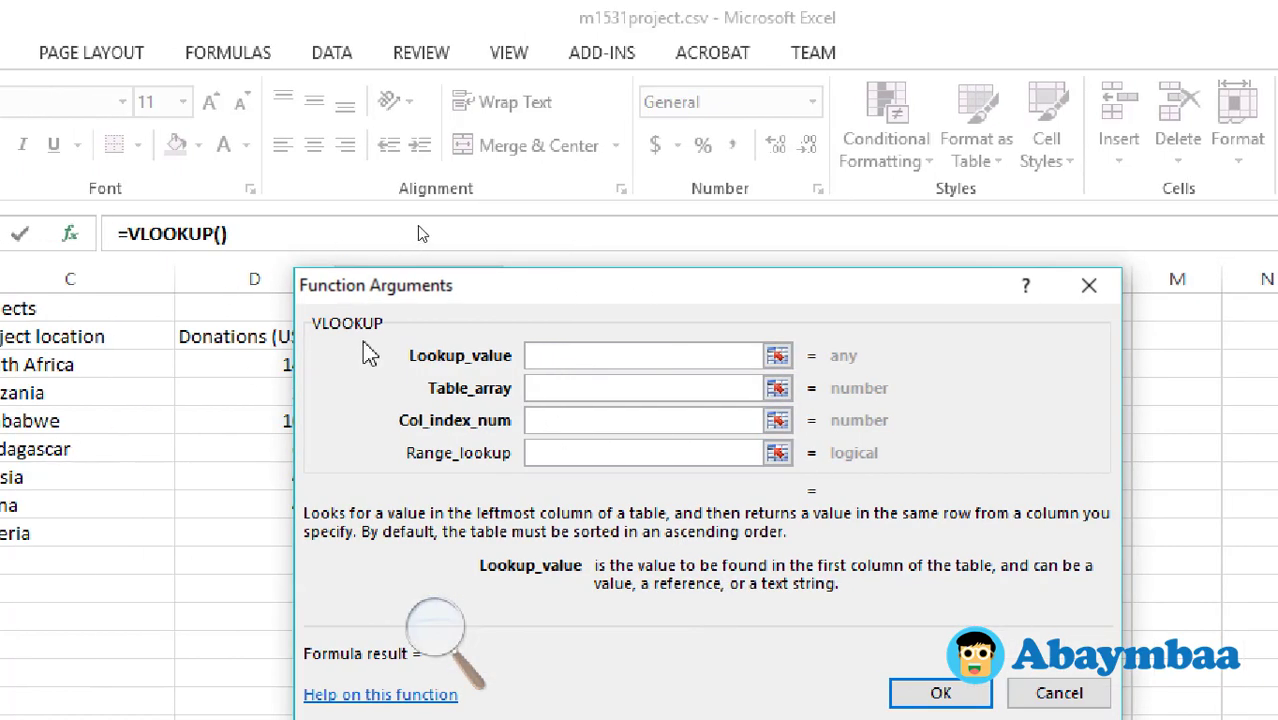
Step: Set Lookup_value to C3 (South Africa) and move into Table_array
{"action": "left_click_drag", "start_coordinate": [497, 288], "coordinate": [783, 445]}
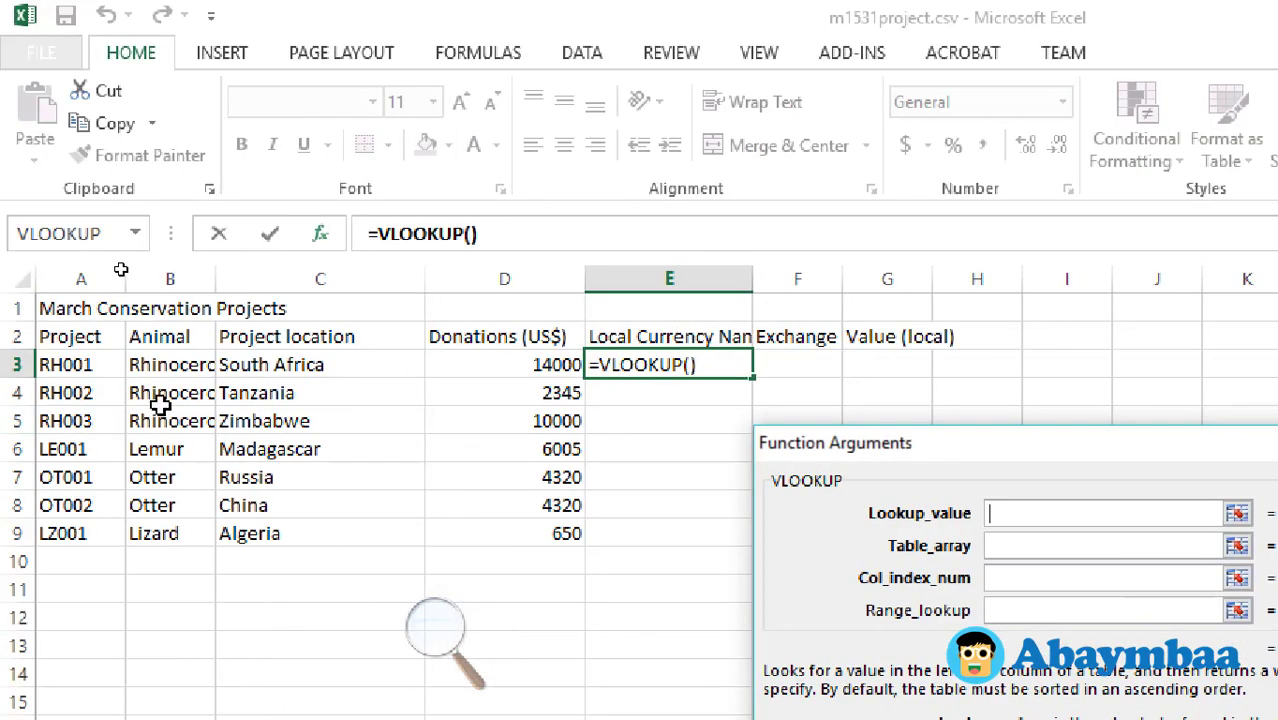
{"action": "left_click", "coordinate": [314, 364]}
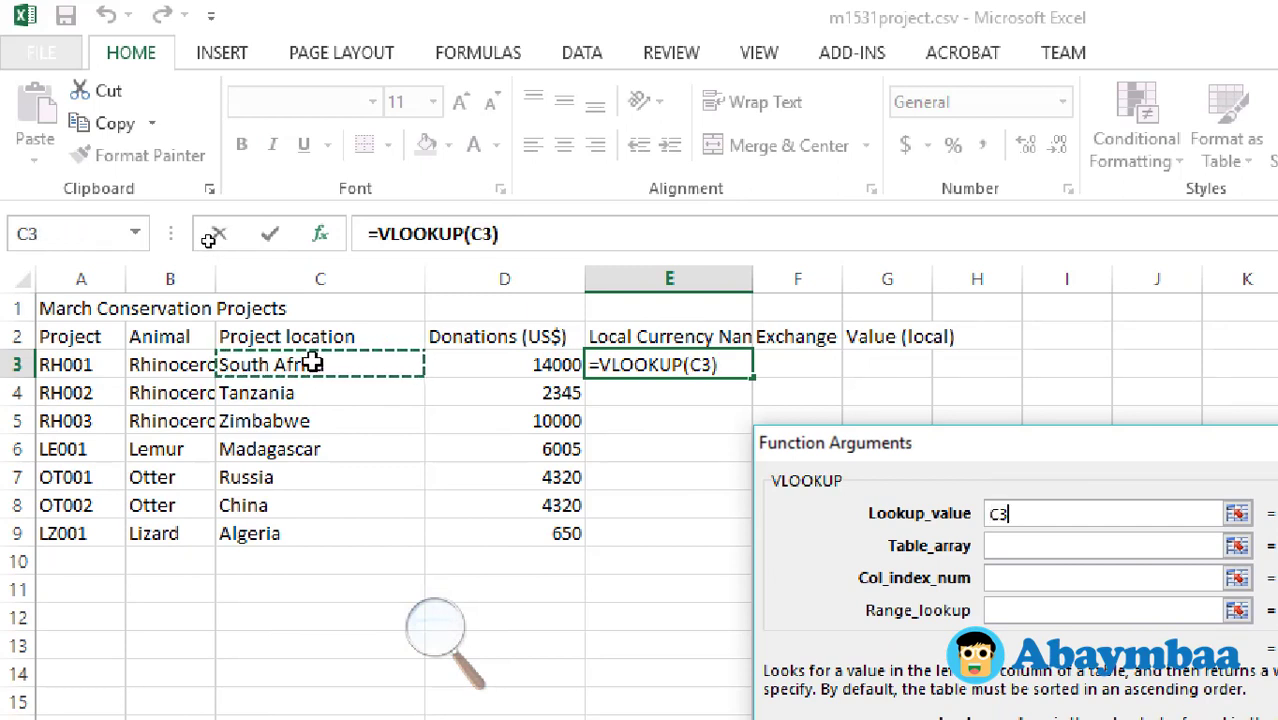
{"action": "left_click_drag", "start_coordinate": [1042, 445], "coordinate": [905, 308]}
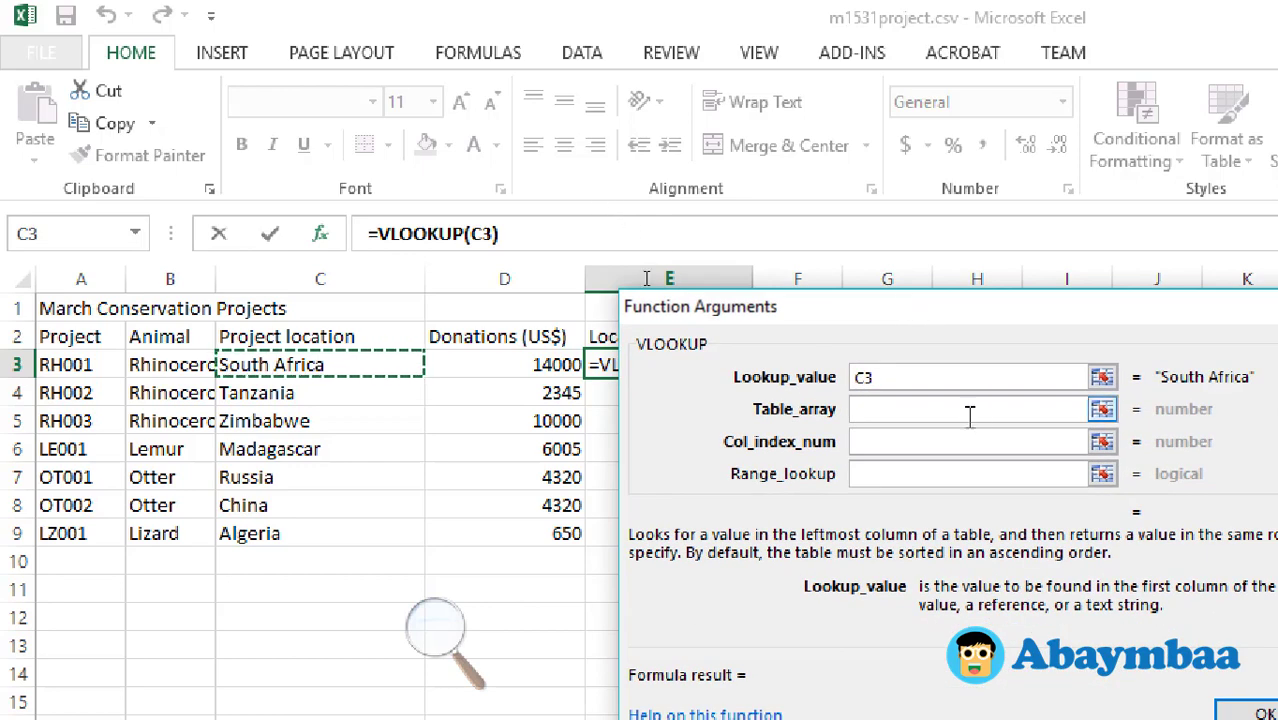
{"action": "left_click", "coordinate": [970, 409]}
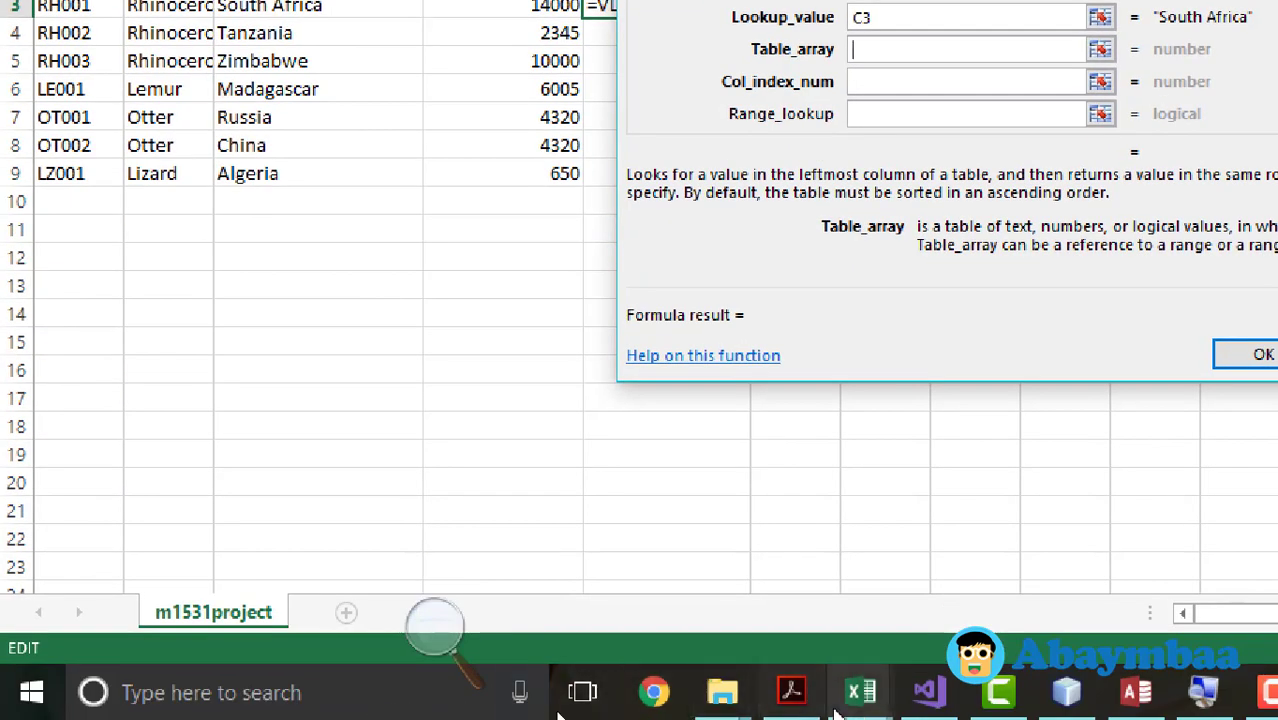
{"action": "mouse_move", "coordinate": [861, 692]}
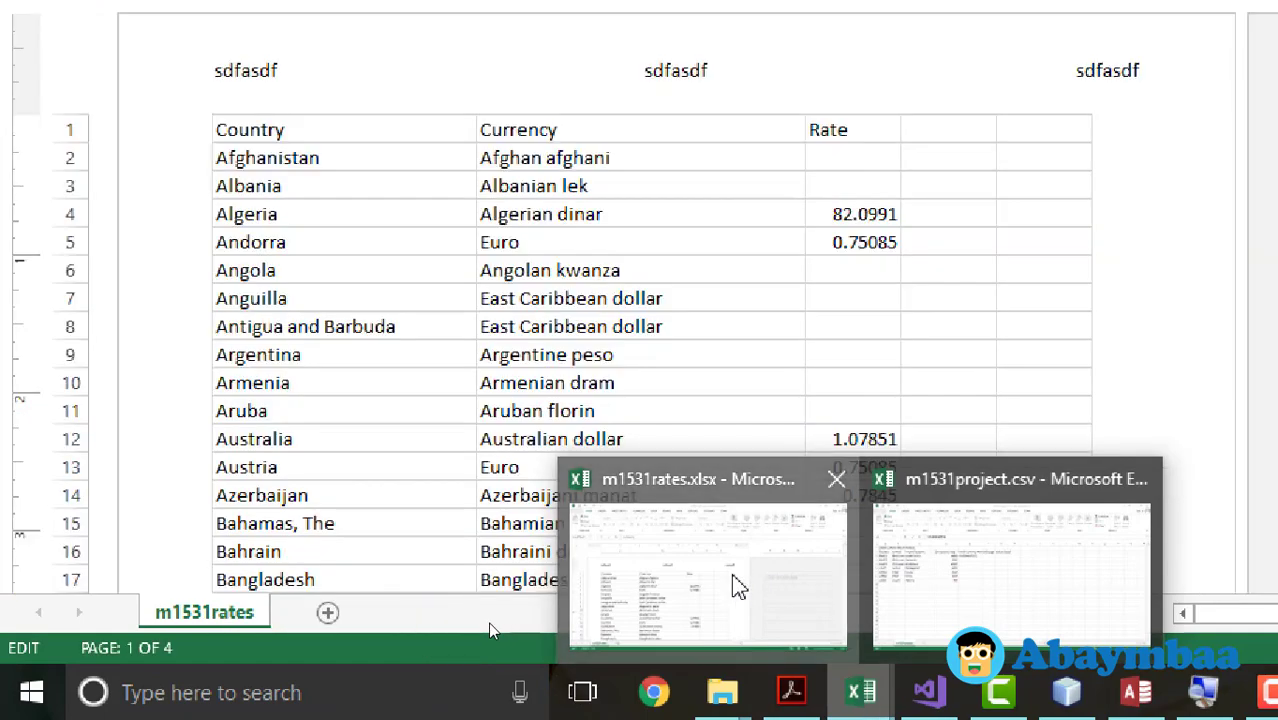
Step: Select the Country and Currency columns in m1531rates.xlsx, to the last country, as Table_array
{"action": "left_click", "coordinate": [735, 585]}
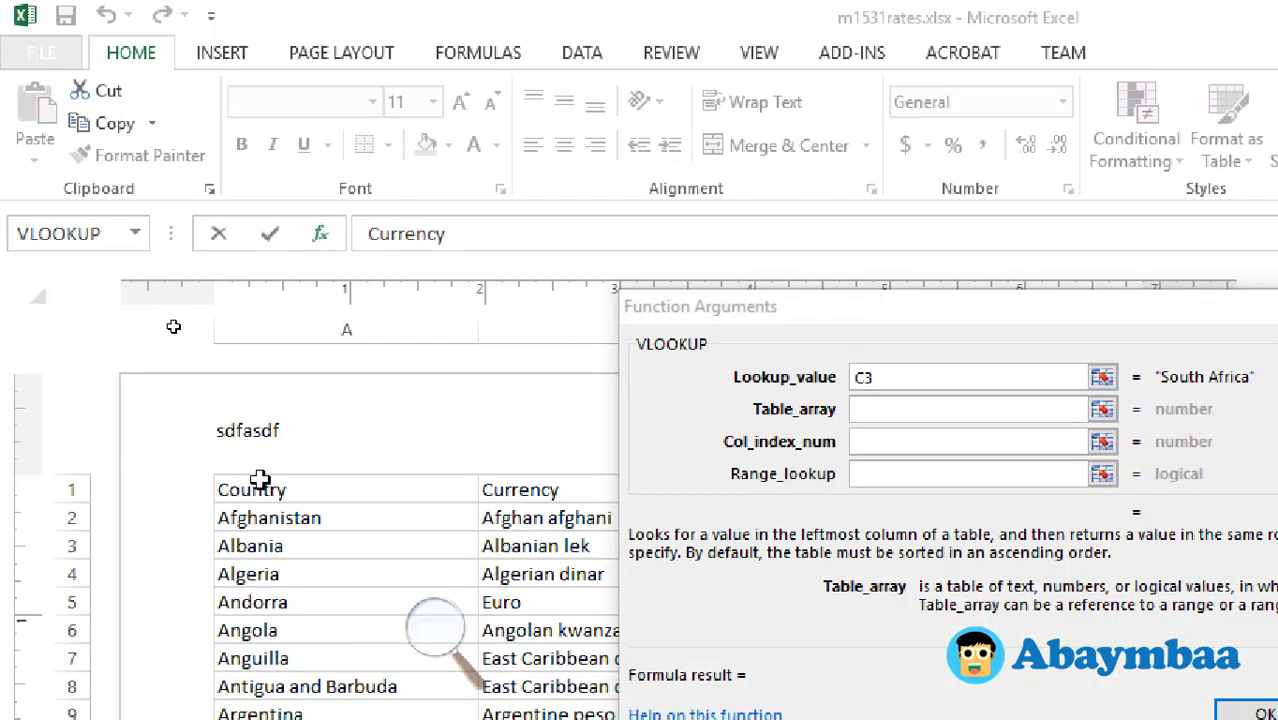
{"action": "left_click_drag", "start_coordinate": [258, 480], "coordinate": [540, 660]}
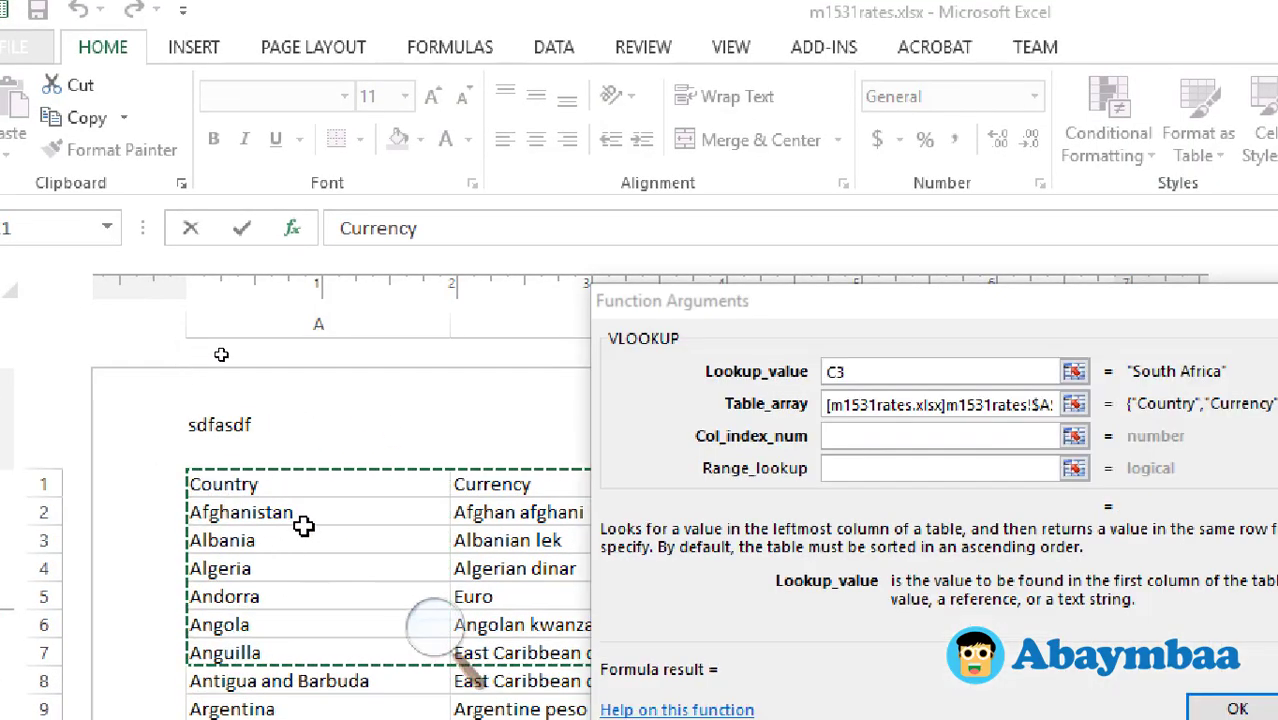
{"action": "left_click_drag", "start_coordinate": [303, 524], "coordinate": [790, 500]}
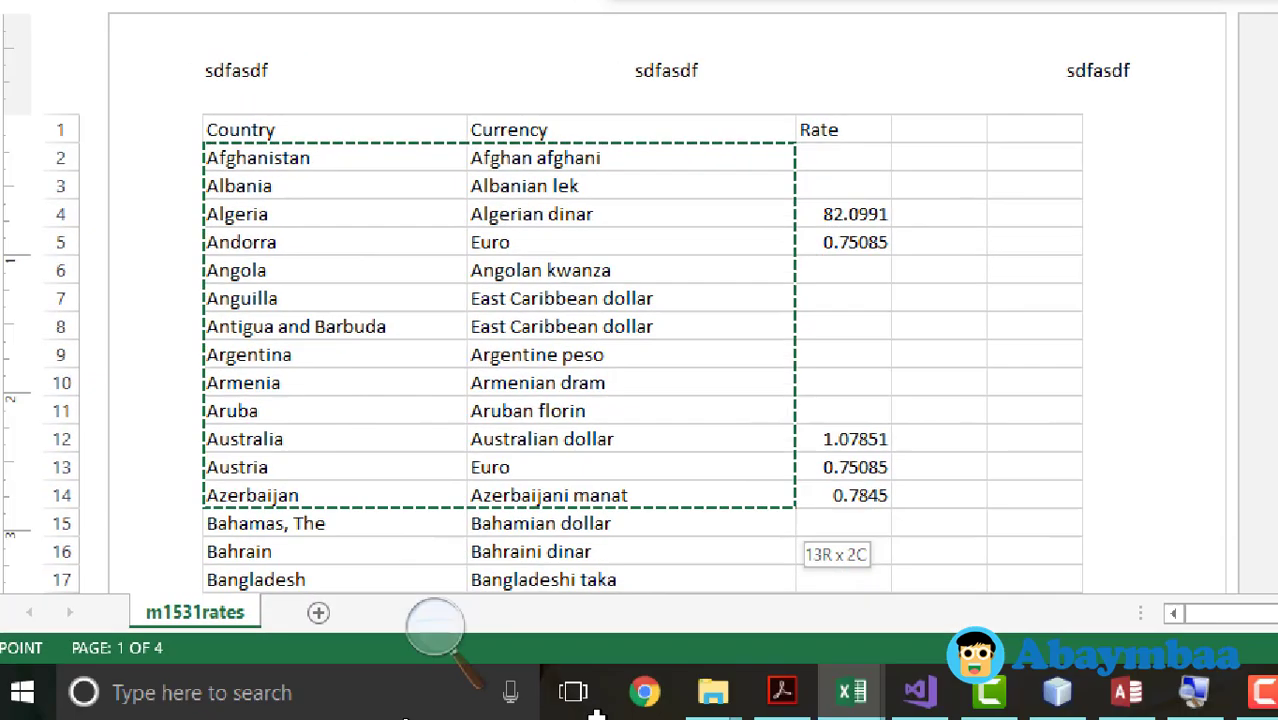
{"action": "mouse_move", "coordinate": [596, 714]}
{"action": "left_mouse_down"}
{"action": "mouse_move", "coordinate": [717, 512]}
{"action": "mouse_move", "coordinate": [820, 550]}
{"action": "left_mouse_up"}
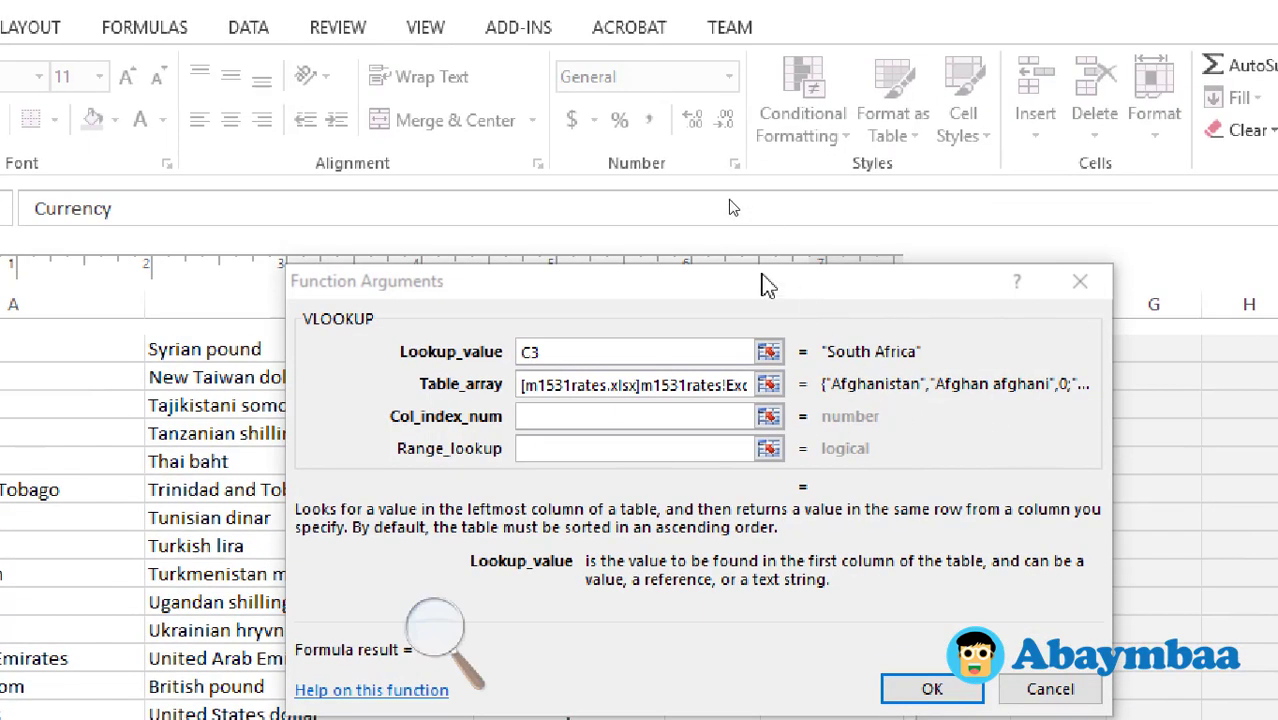
{"action": "left_click_drag", "start_coordinate": [767, 285], "coordinate": [670, 237]}
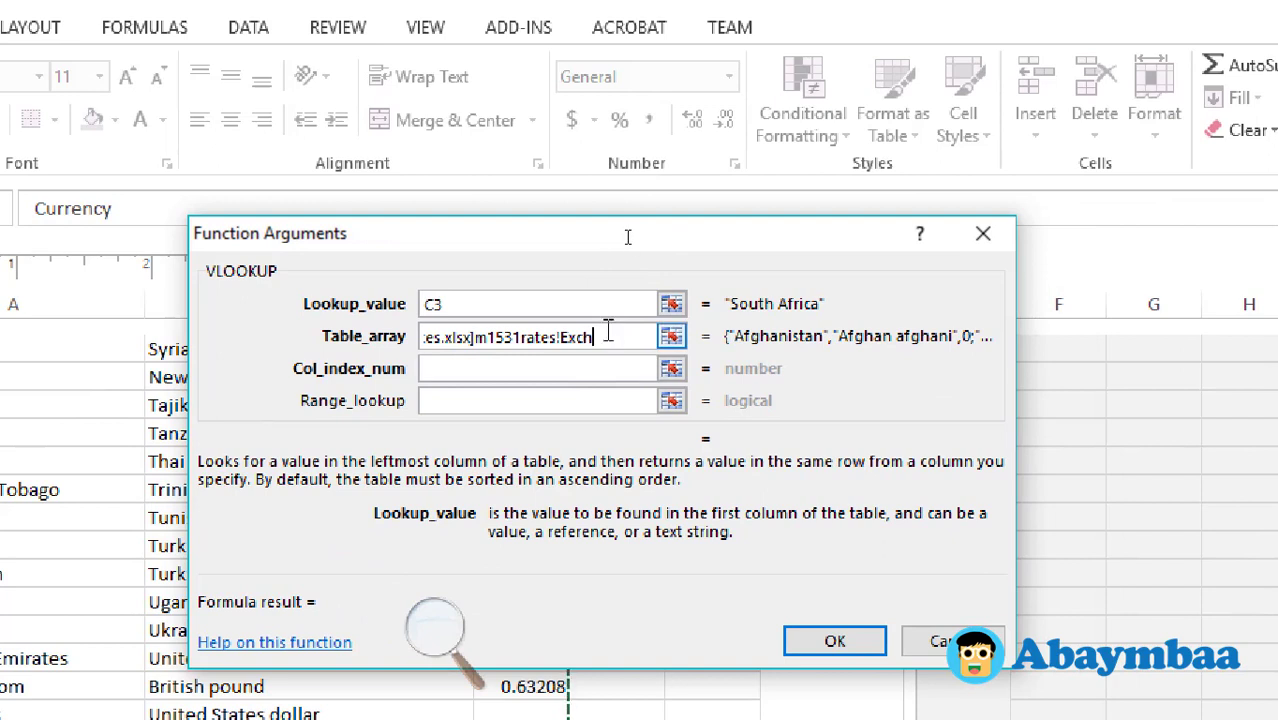
{"action": "left_click", "coordinate": [570, 340]}
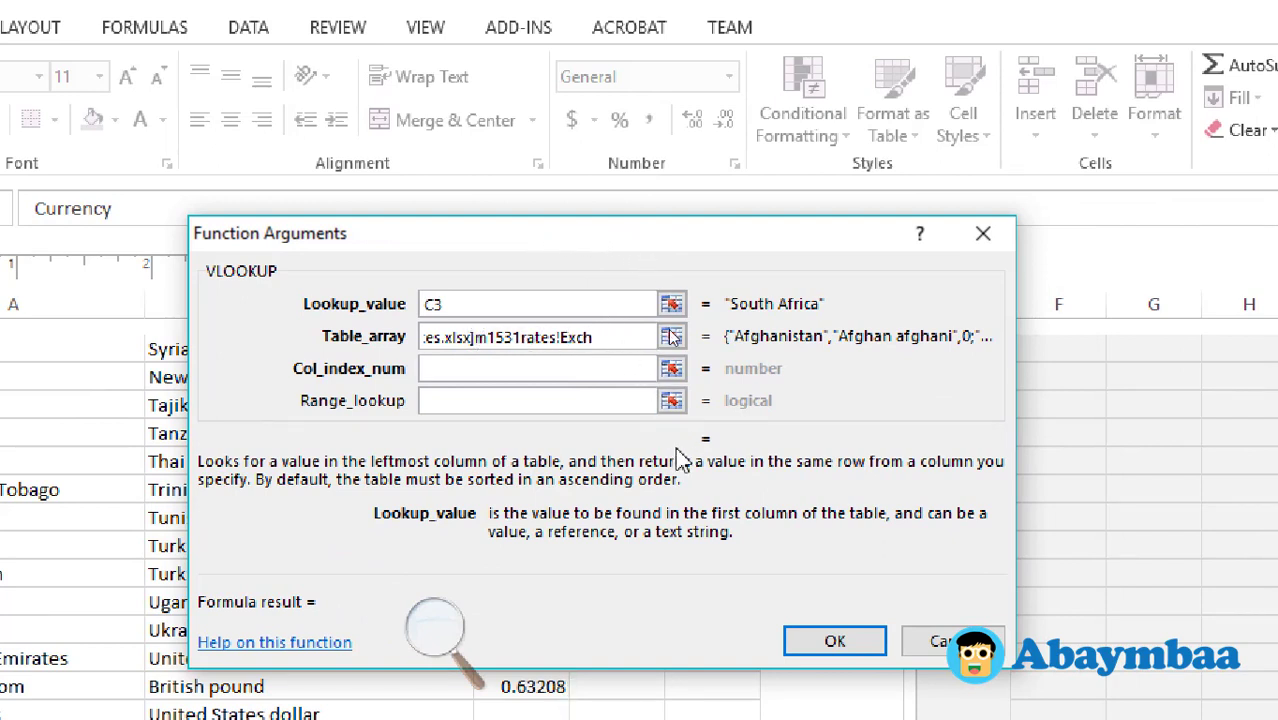
Step: Set Col_index_num to 2 and Range_lookup to false, giving South African rand
{"action": "left_click", "coordinate": [494, 368]}
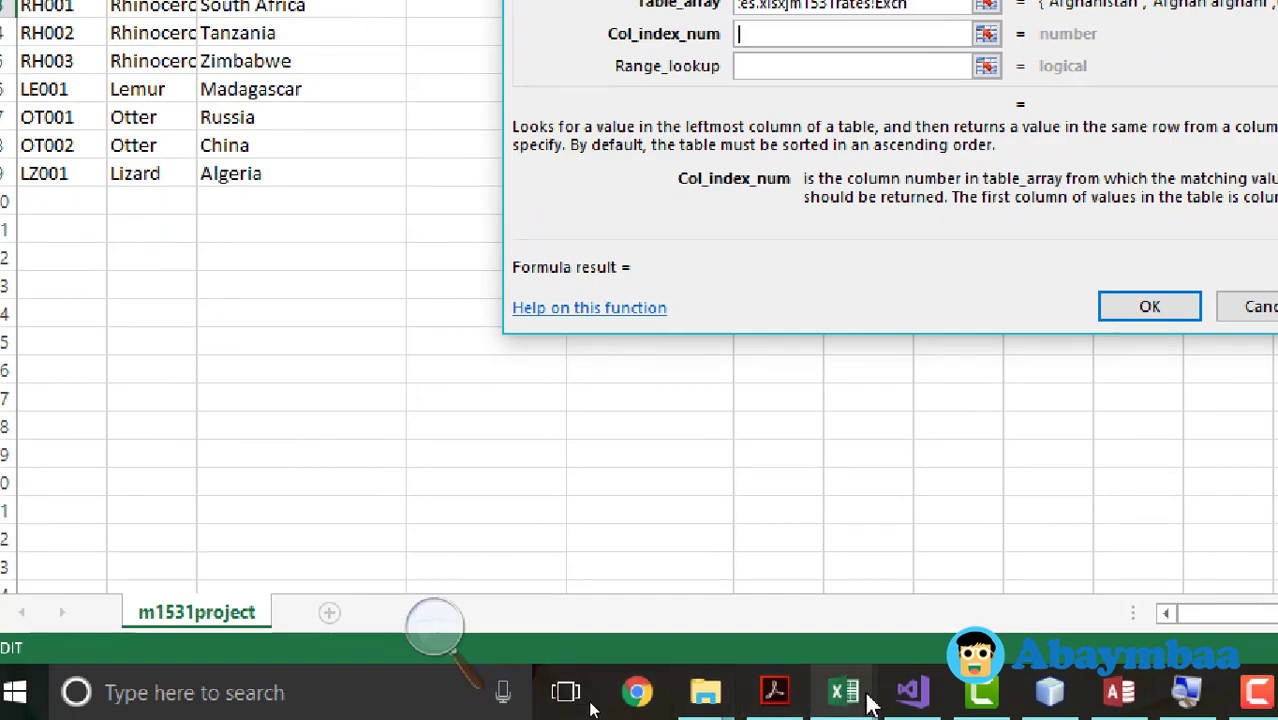
{"action": "left_click", "coordinate": [868, 703]}
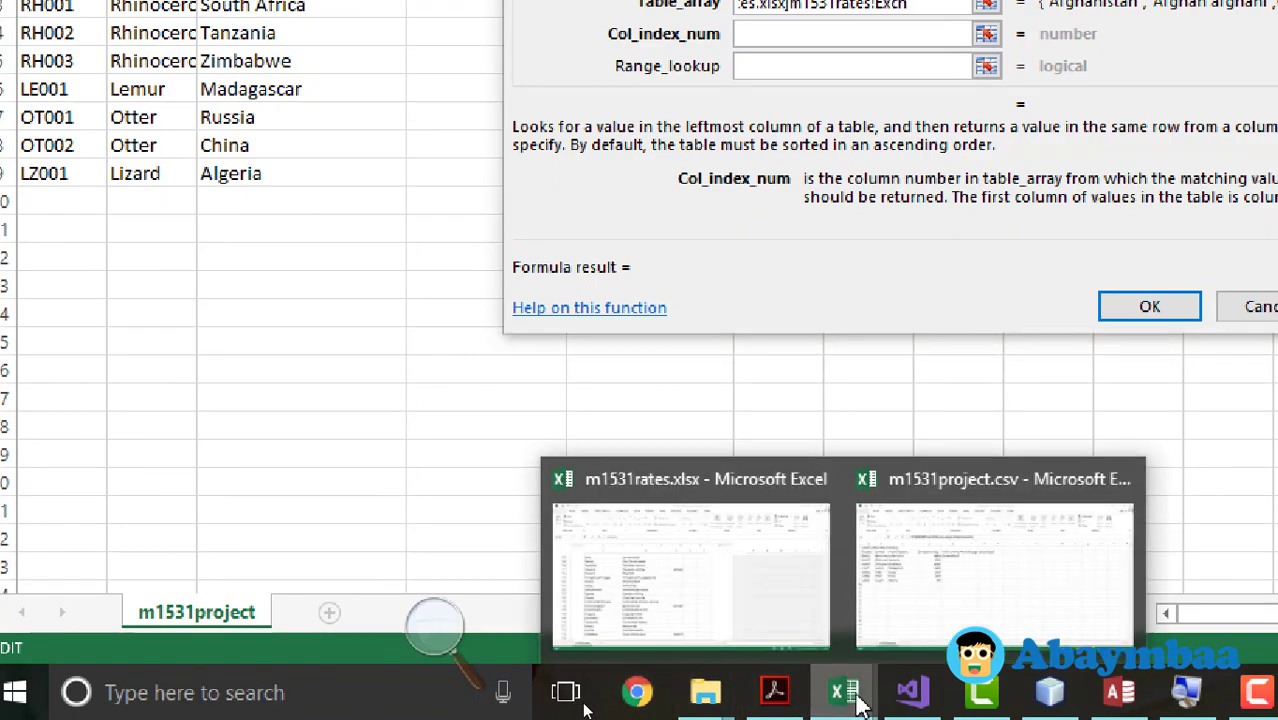
{"action": "left_click", "coordinate": [765, 579]}
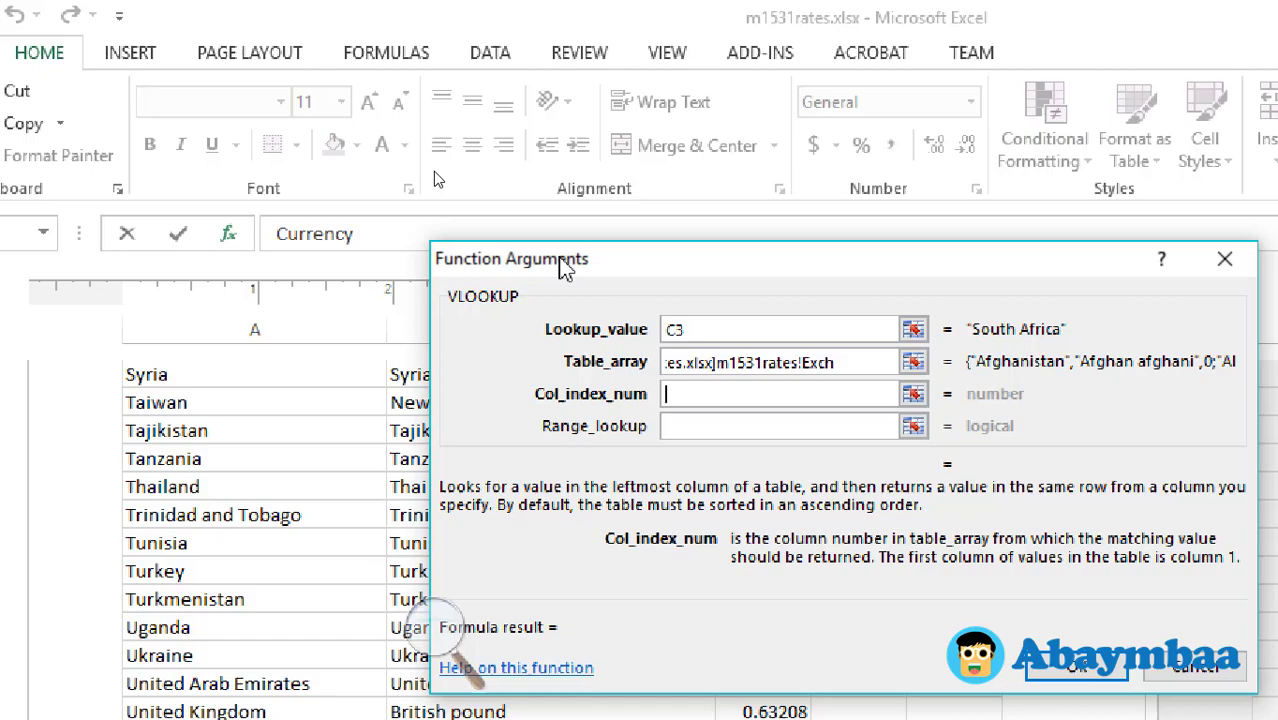
{"action": "left_click_drag", "start_coordinate": [566, 266], "coordinate": [338, 265]}
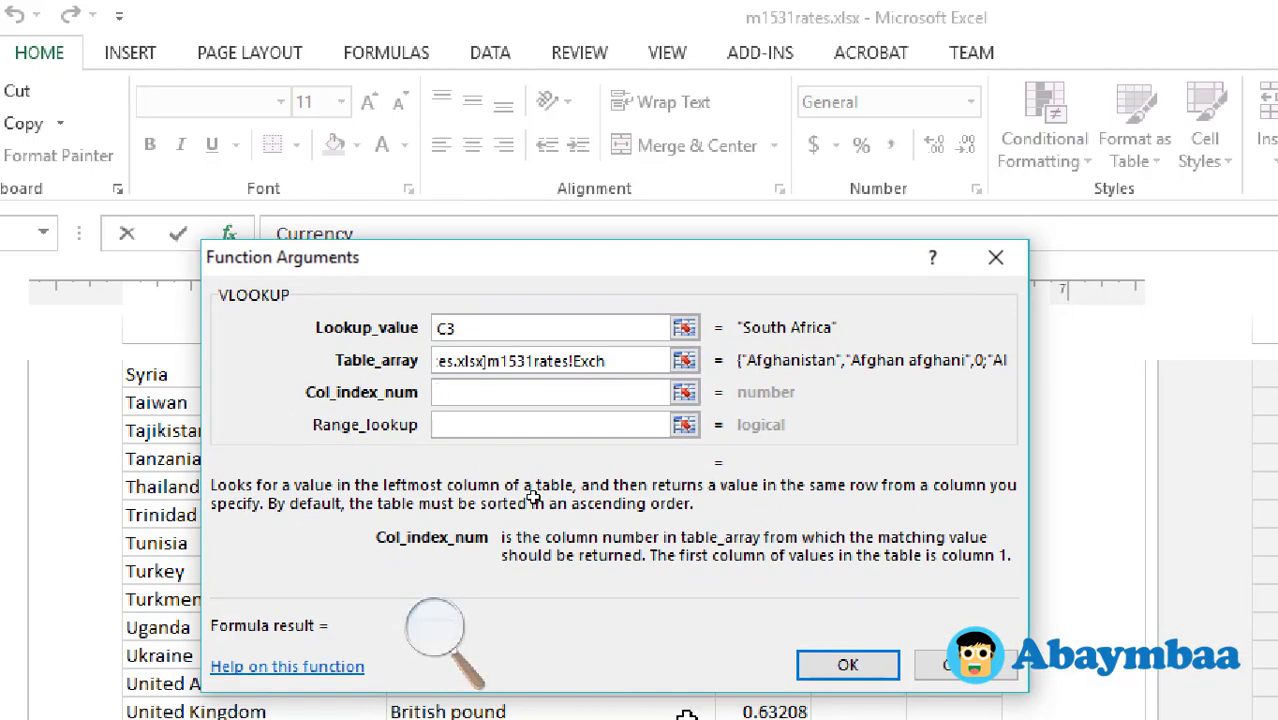
{"action": "mouse_move", "coordinate": [844, 692]}
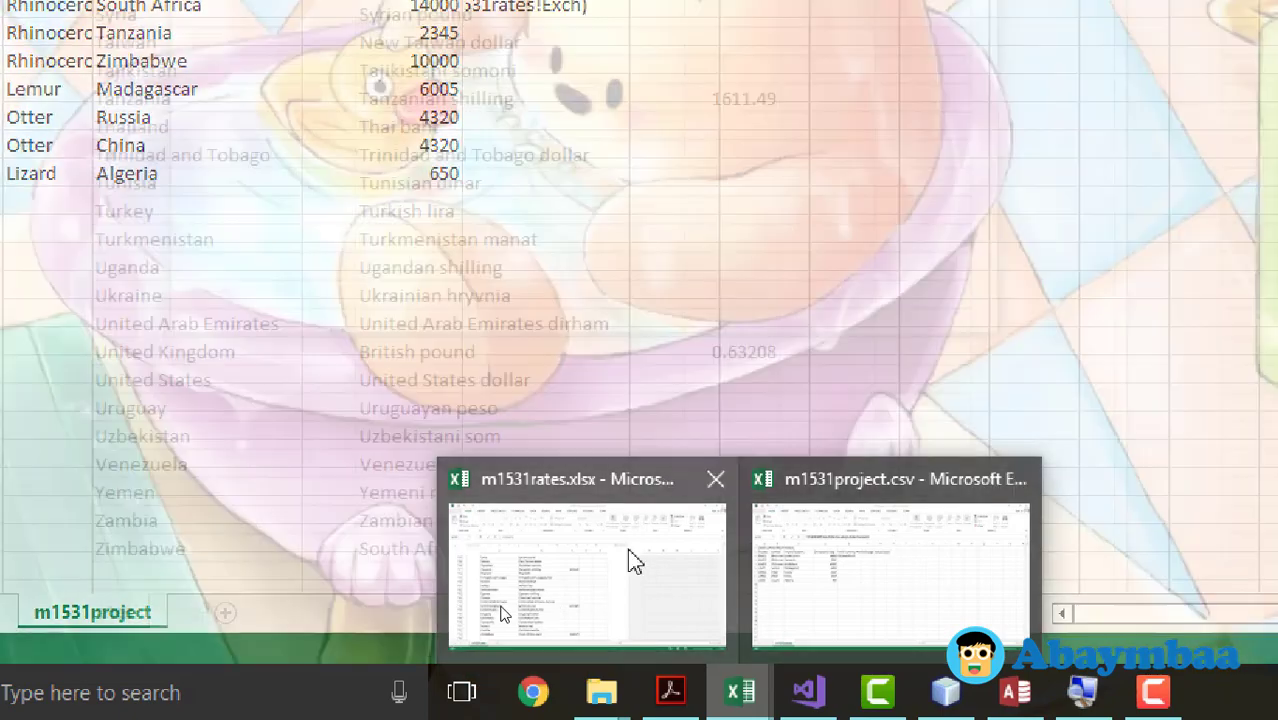
{"action": "left_click", "coordinate": [627, 560]}
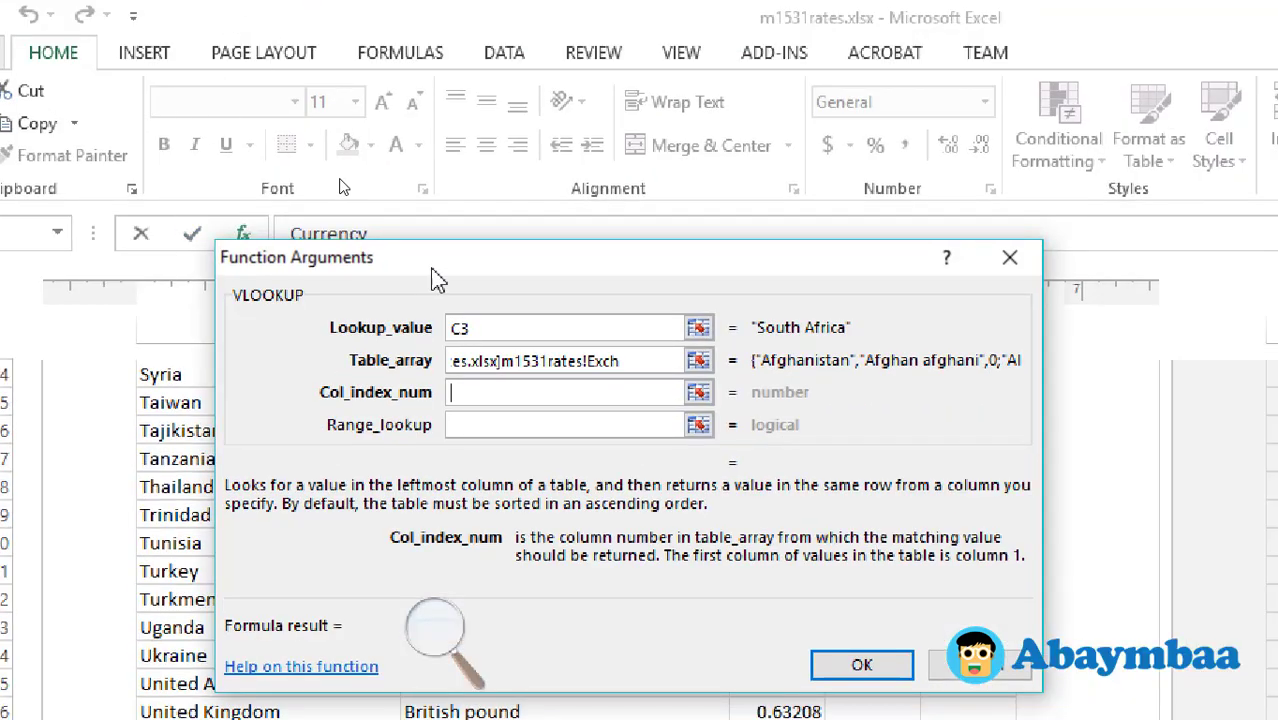
{"action": "left_click_drag", "start_coordinate": [438, 278], "coordinate": [298, 235]}
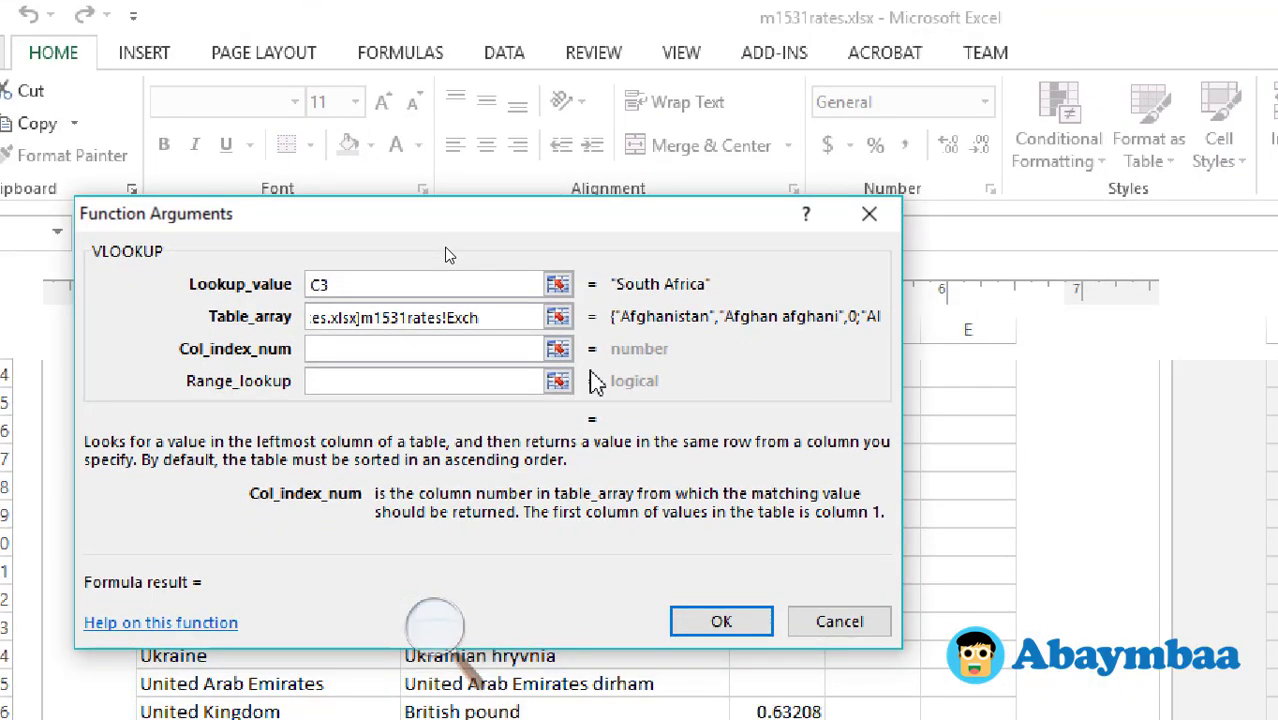
{"action": "type", "text": "2"}
{"action": "left_click", "coordinate": [440, 388]}
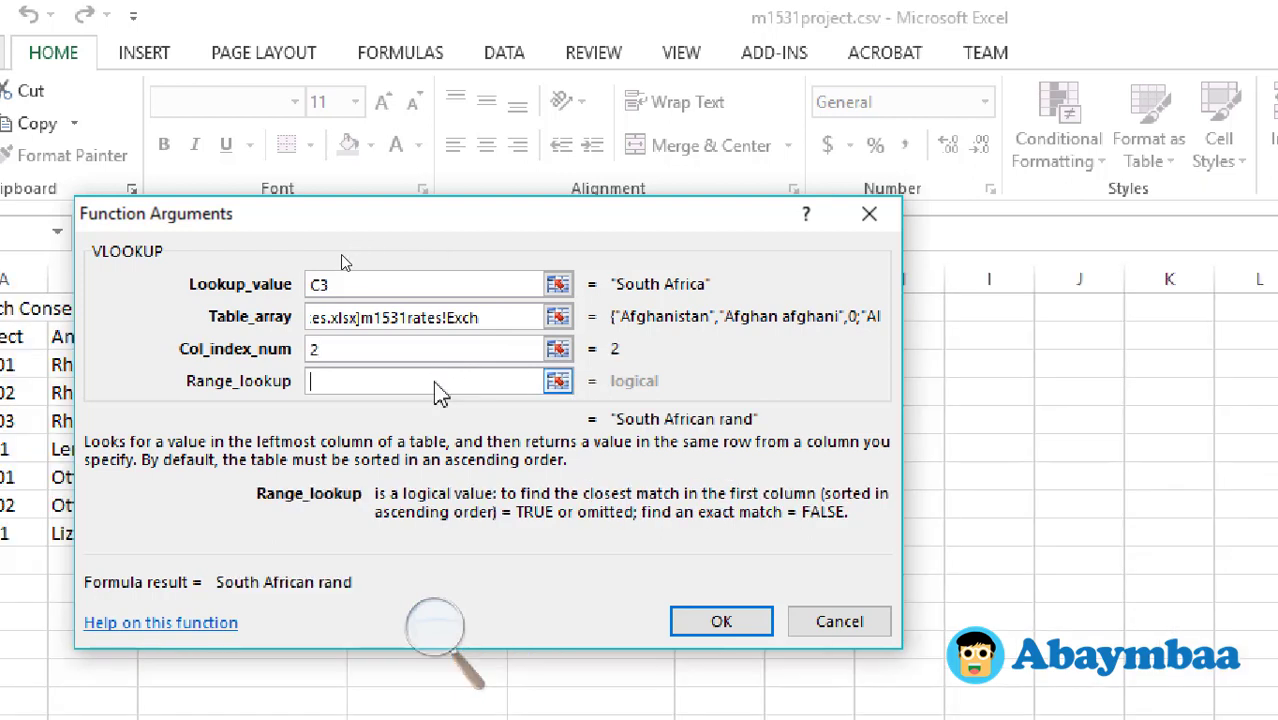
{"action": "type", "text": "false"}
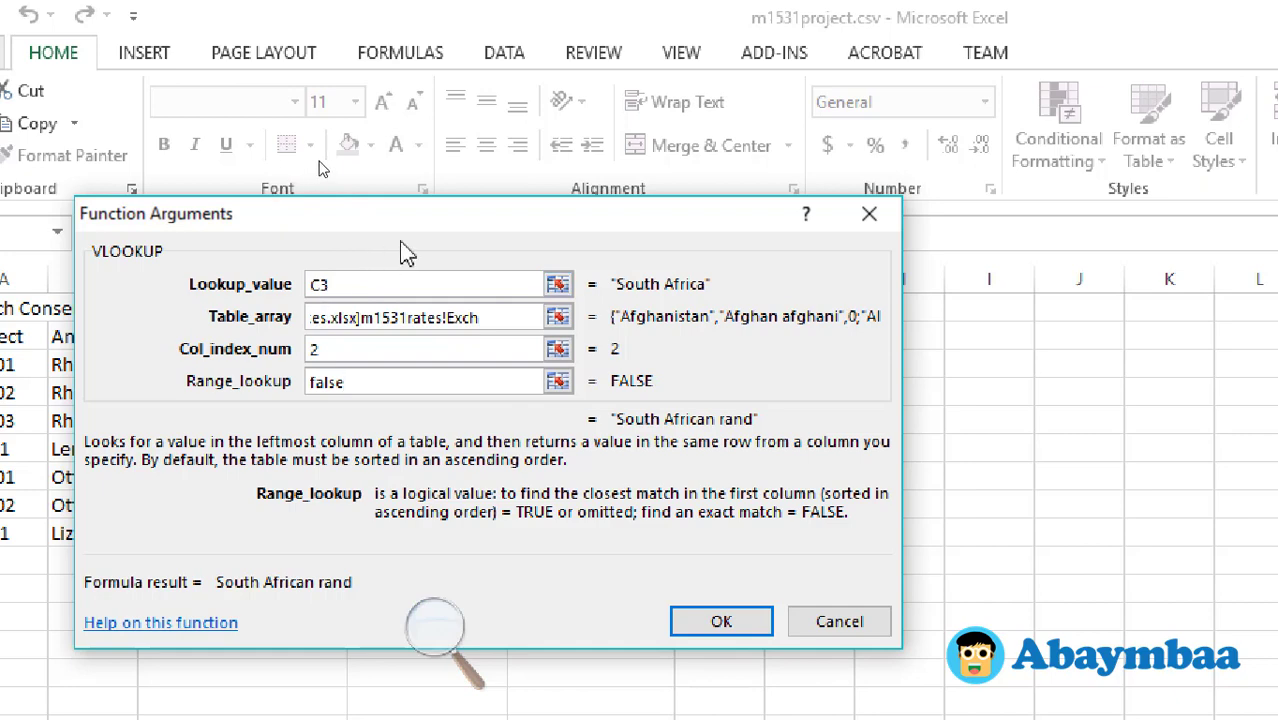
Step: Confirm the E3 VLOOKUP and undo an accidental move of its result
{"action": "left_click", "coordinate": [729, 621]}
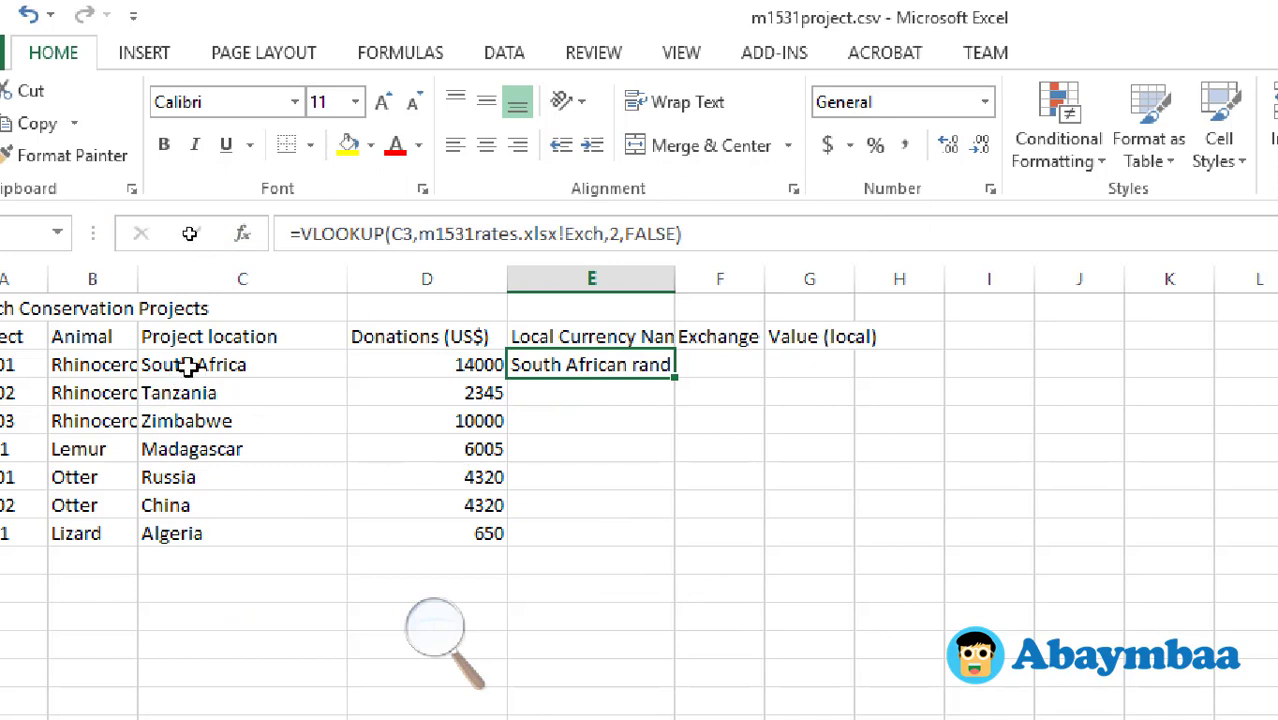
{"action": "left_click", "coordinate": [217, 367]}
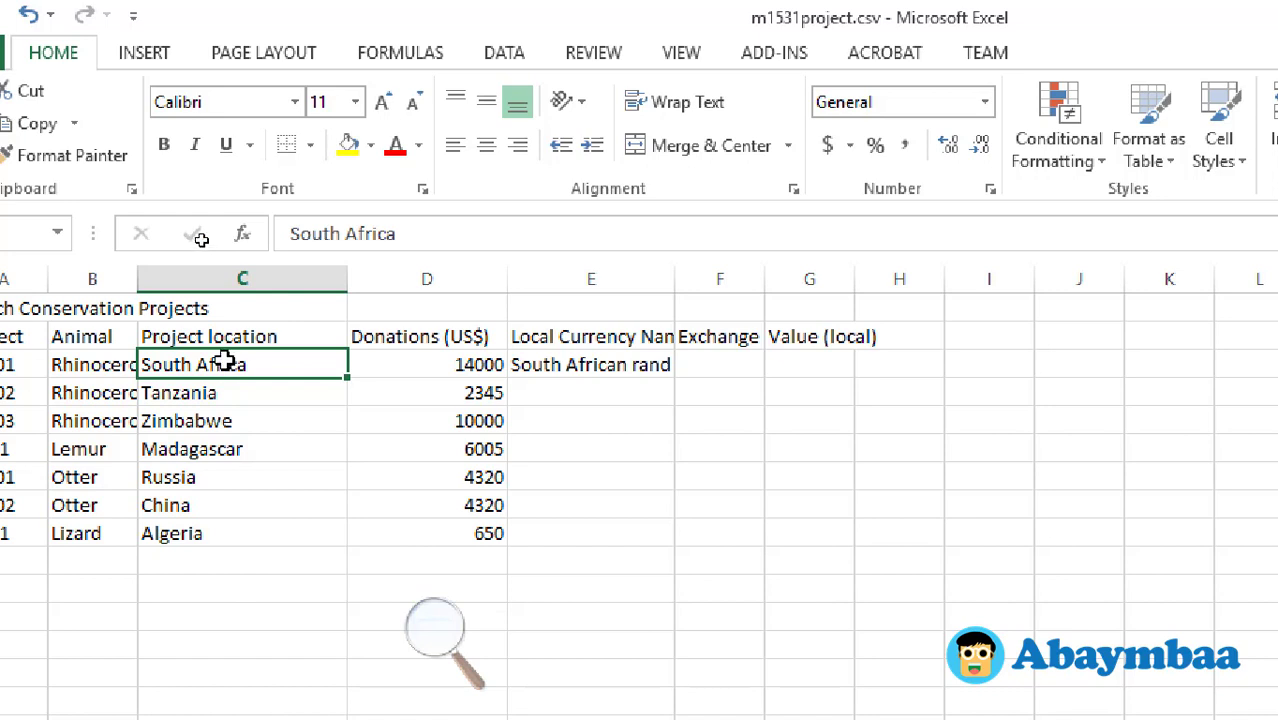
{"action": "left_click", "coordinate": [628, 352]}
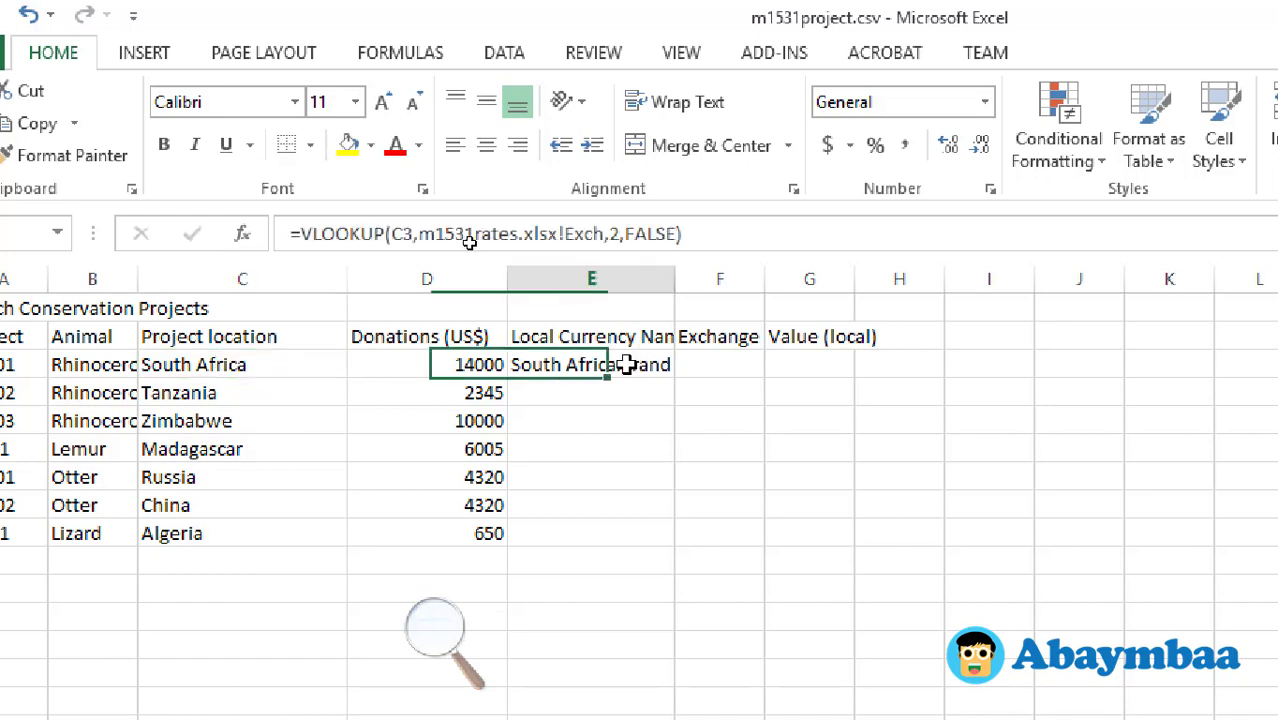
{"action": "mouse_move", "coordinate": [668, 377]}
{"action": "left_mouse_down"}
{"action": "mouse_move", "coordinate": [662, 391]}
{"action": "mouse_move", "coordinate": [618, 390]}
{"action": "mouse_move", "coordinate": [673, 390]}
{"action": "left_mouse_up"}
{"action": "left_click", "coordinate": [597, 364]}
{"action": "left_click", "coordinate": [618, 390]}
{"action": "key", "text": "ctrl+z"}
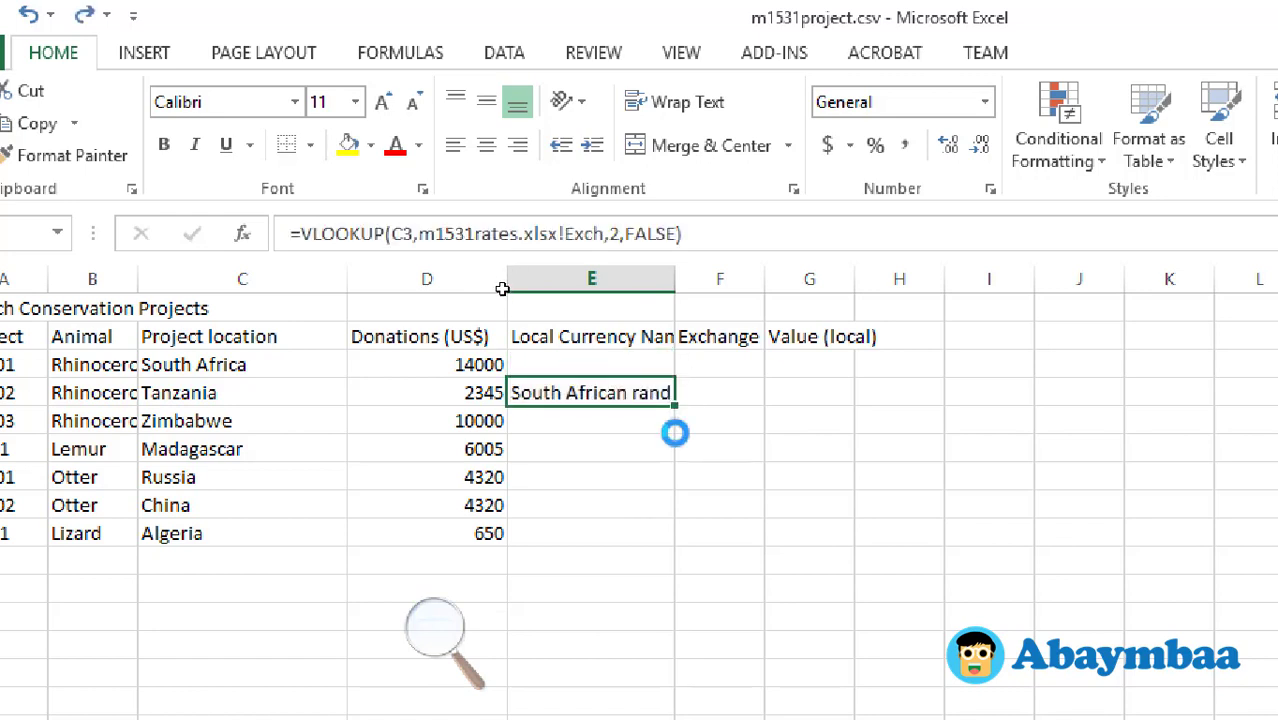
Step: Fill the lookup down E3:E9, South African rand to Algerian dinar, then switch to the instructions
{"action": "left_click_drag", "start_coordinate": [673, 371], "coordinate": [660, 545]}
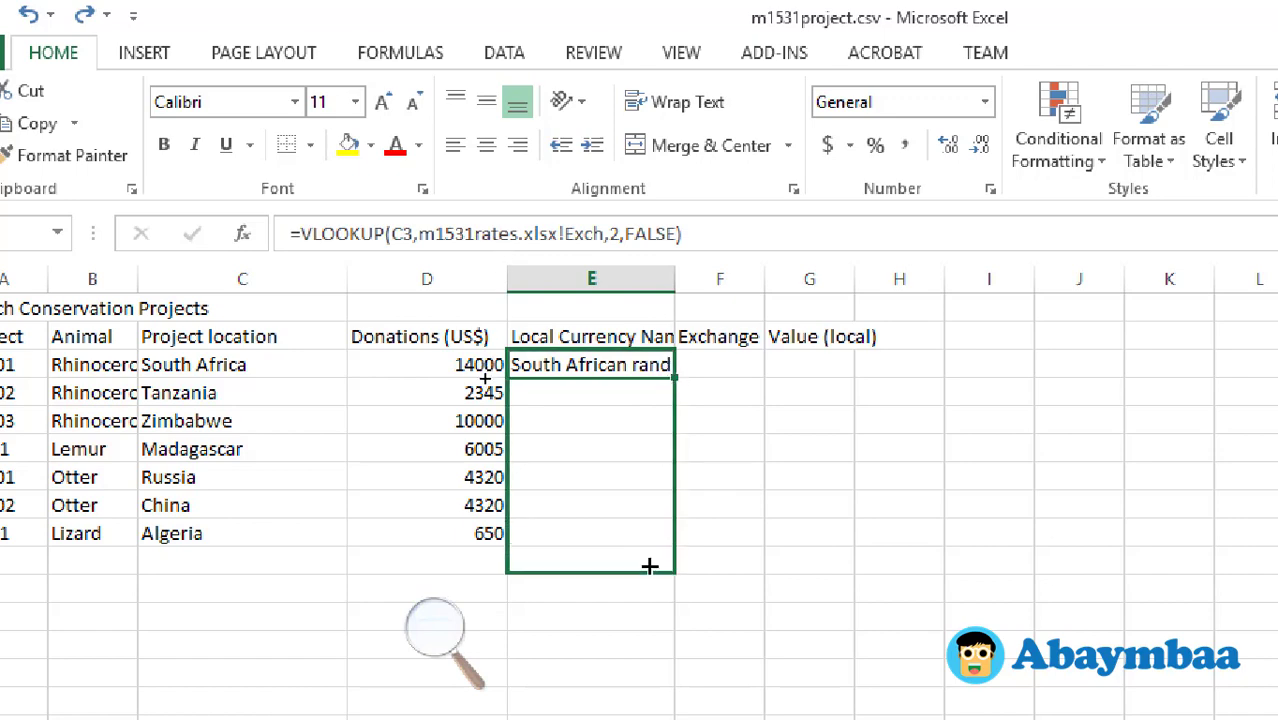
{"action": "left_click", "coordinate": [710, 480]}
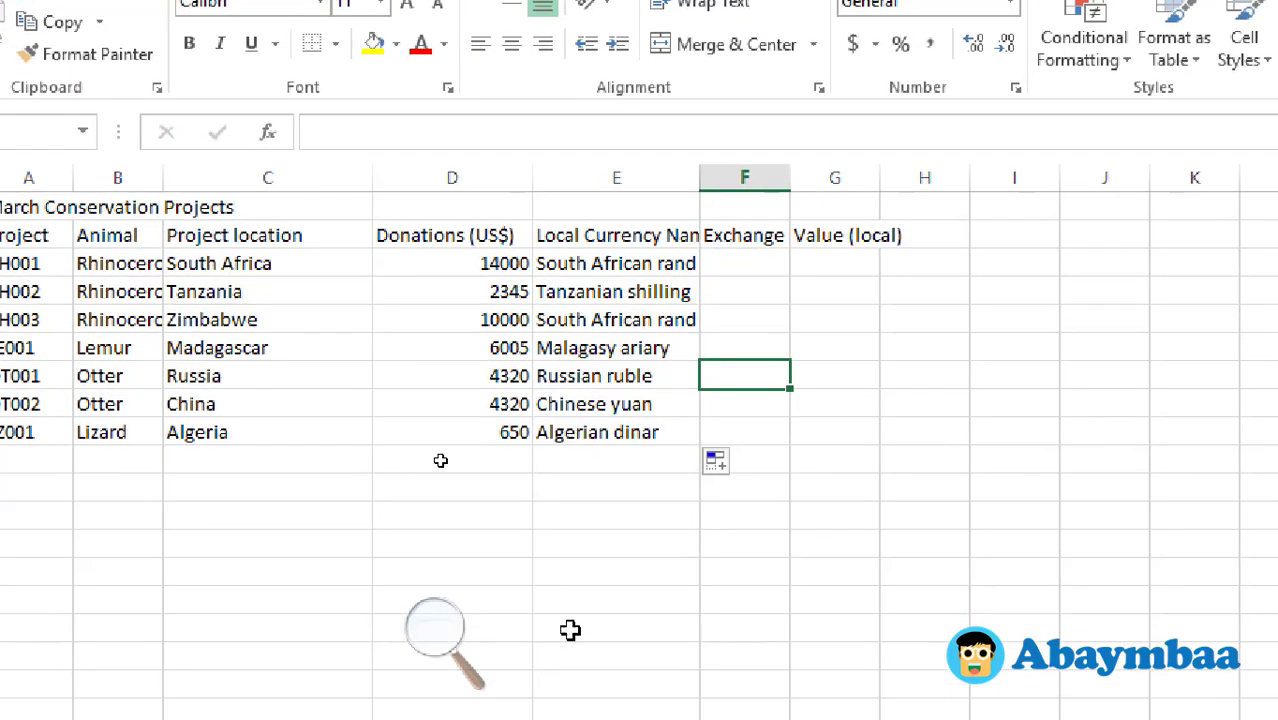
{"action": "key", "text": "alt+Tab"}
{"action": "key", "text": "alt+Tab"}
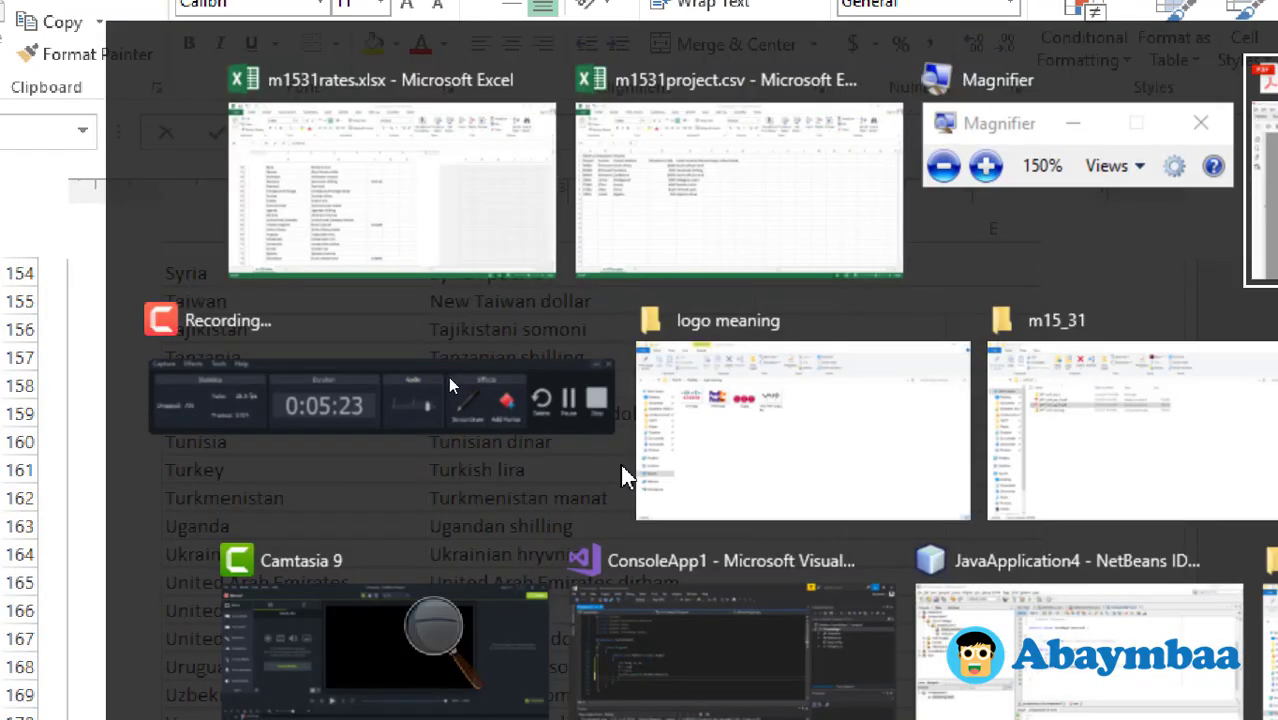
{"action": "key", "text": "alt+Tab"}
Step: Read step 29 on the F3 exchange-rate lookup, then select F3 in the projects sheet
{"action": "scroll", "coordinate": [690, 410], "scroll_direction": "down", "scroll_amount": 2}
{"action": "scroll", "coordinate": [690, 410], "scroll_direction": "down", "scroll_amount": 1}
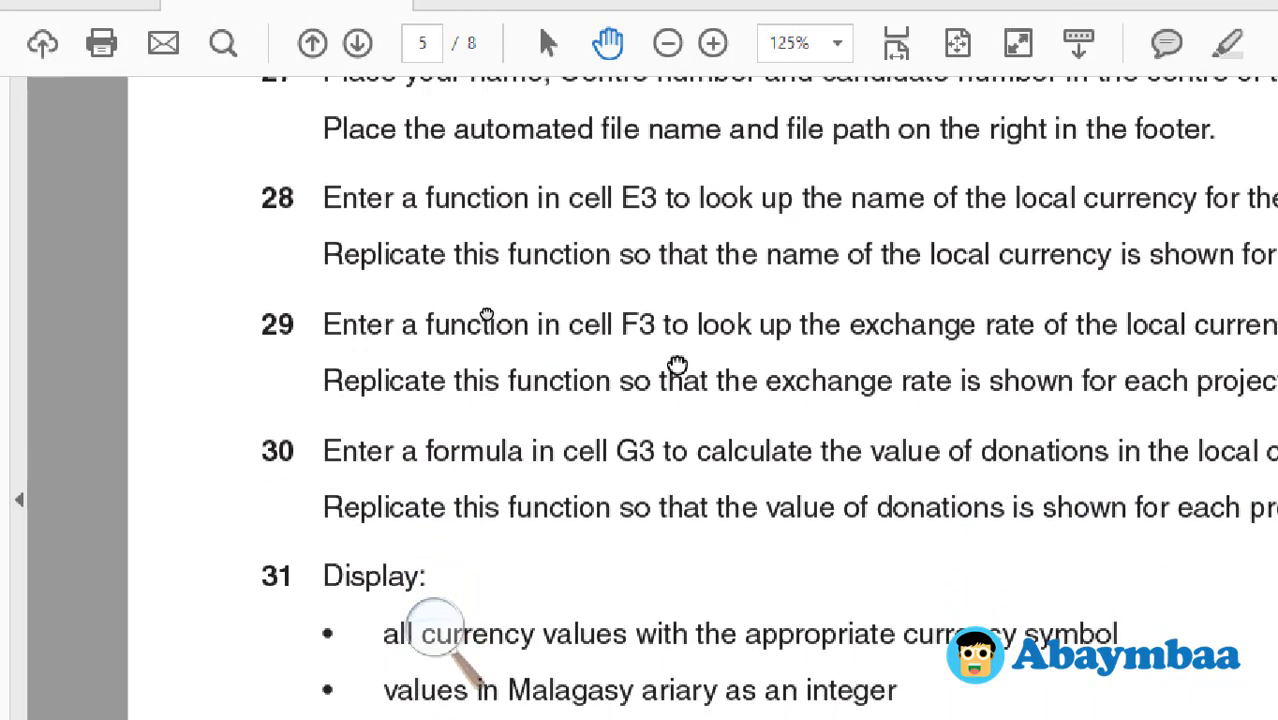
{"action": "scroll", "coordinate": [675, 412], "scroll_direction": "up", "scroll_amount": 1}
{"action": "scroll", "coordinate": [850, 400], "scroll_direction": "down", "scroll_amount": 1}
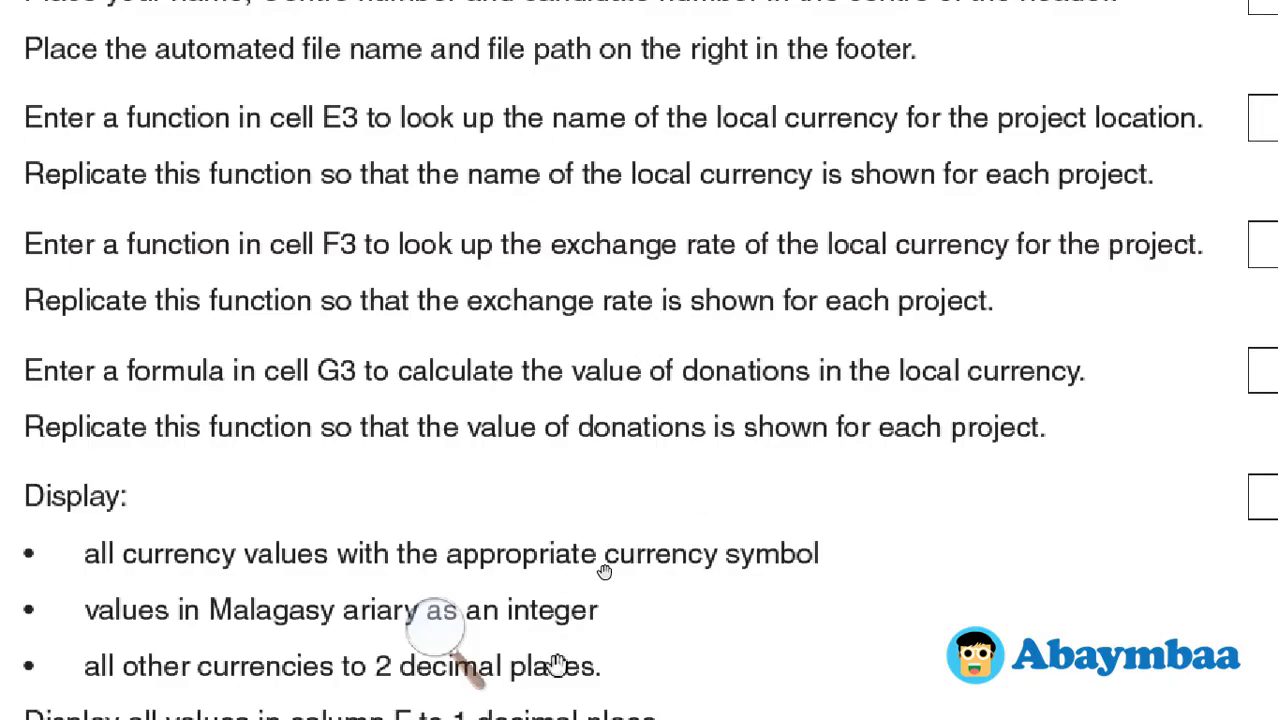
{"action": "key", "text": "alt+Tab"}
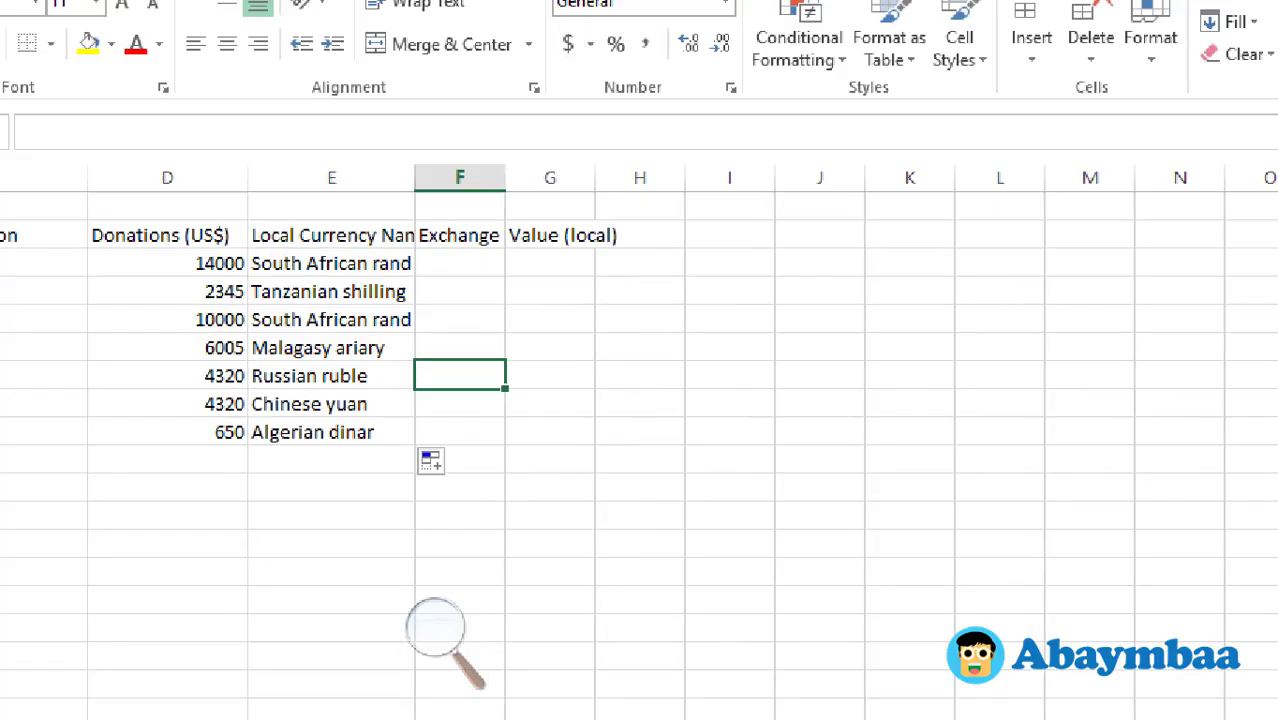
{"action": "key", "text": "Up"}
{"action": "left_click", "coordinate": [453, 371]}
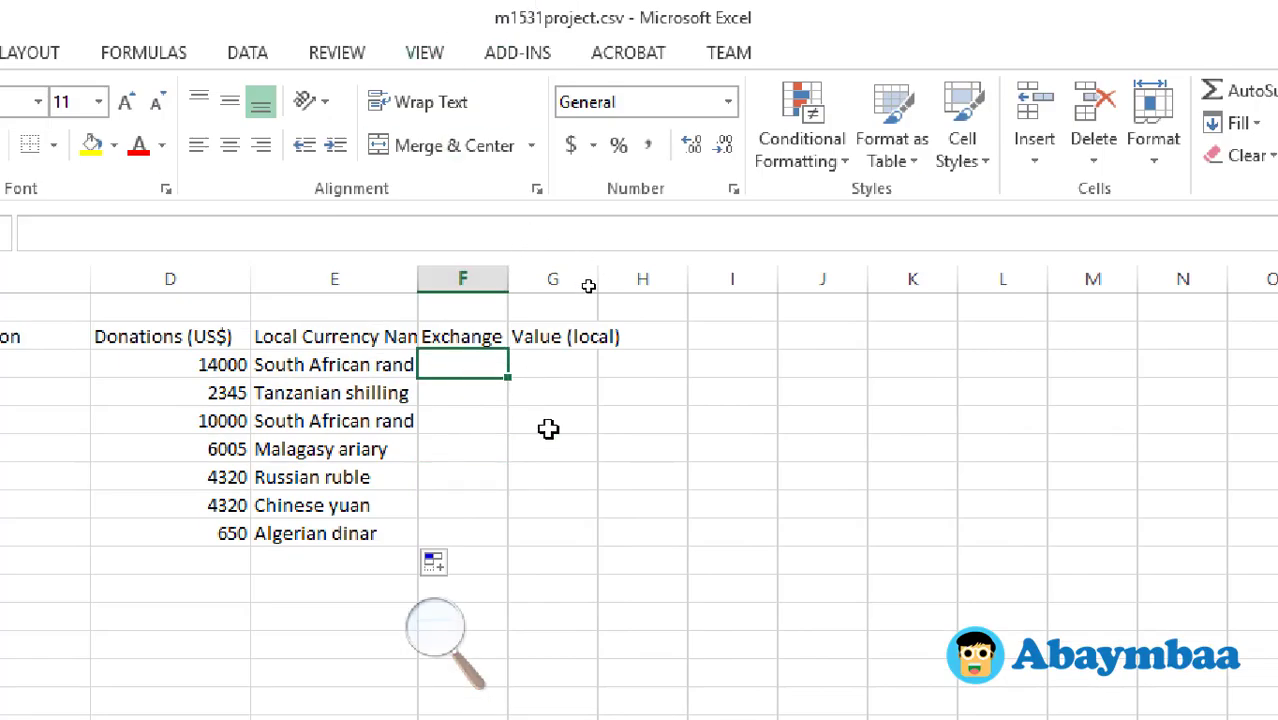
Step: Start a VLOOKUP in F3 with C3 (South Africa) as Lookup_value
{"action": "type", "text": "="}
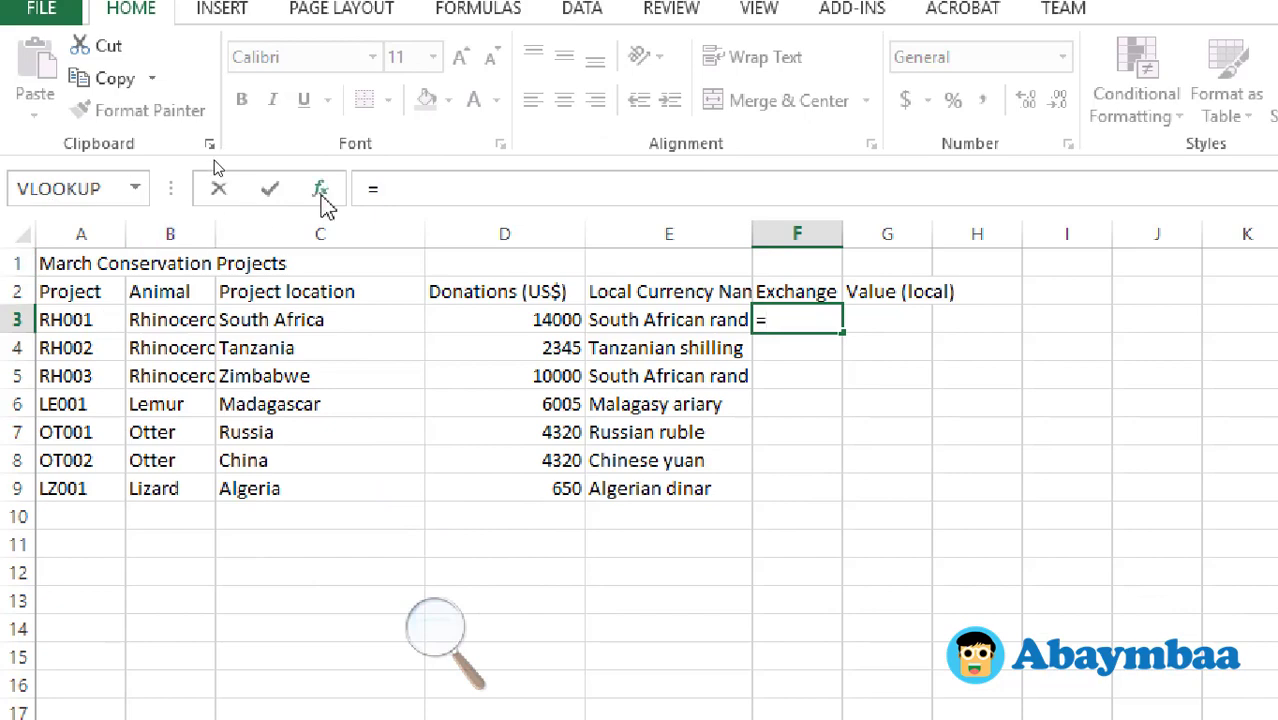
{"action": "left_click", "coordinate": [323, 199]}
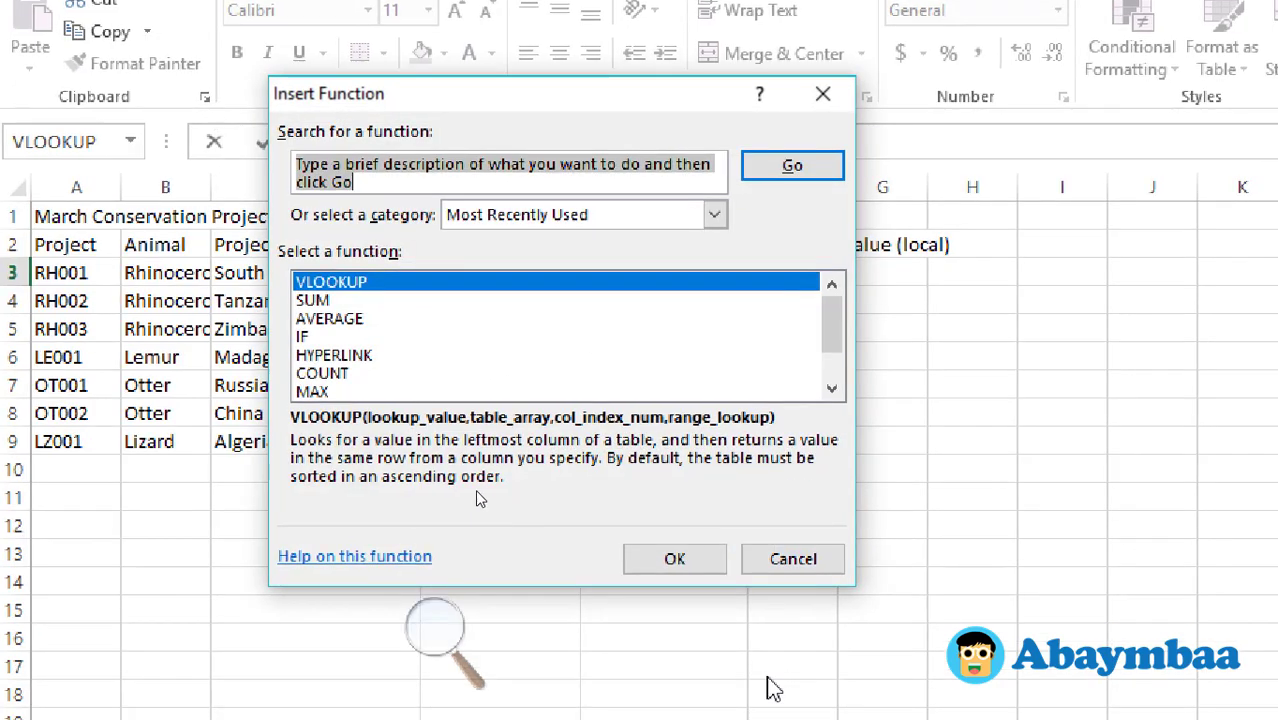
{"action": "left_click", "coordinate": [667, 562]}
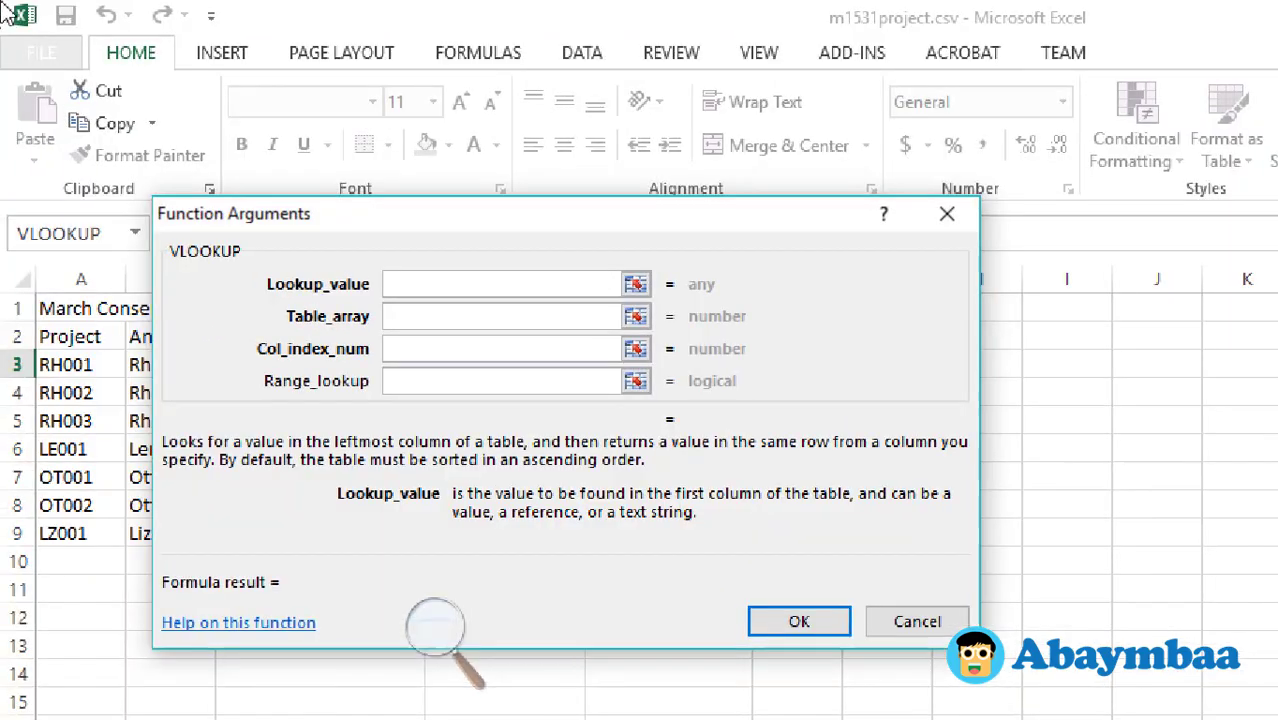
{"action": "left_click_drag", "start_coordinate": [398, 220], "coordinate": [628, 370]}
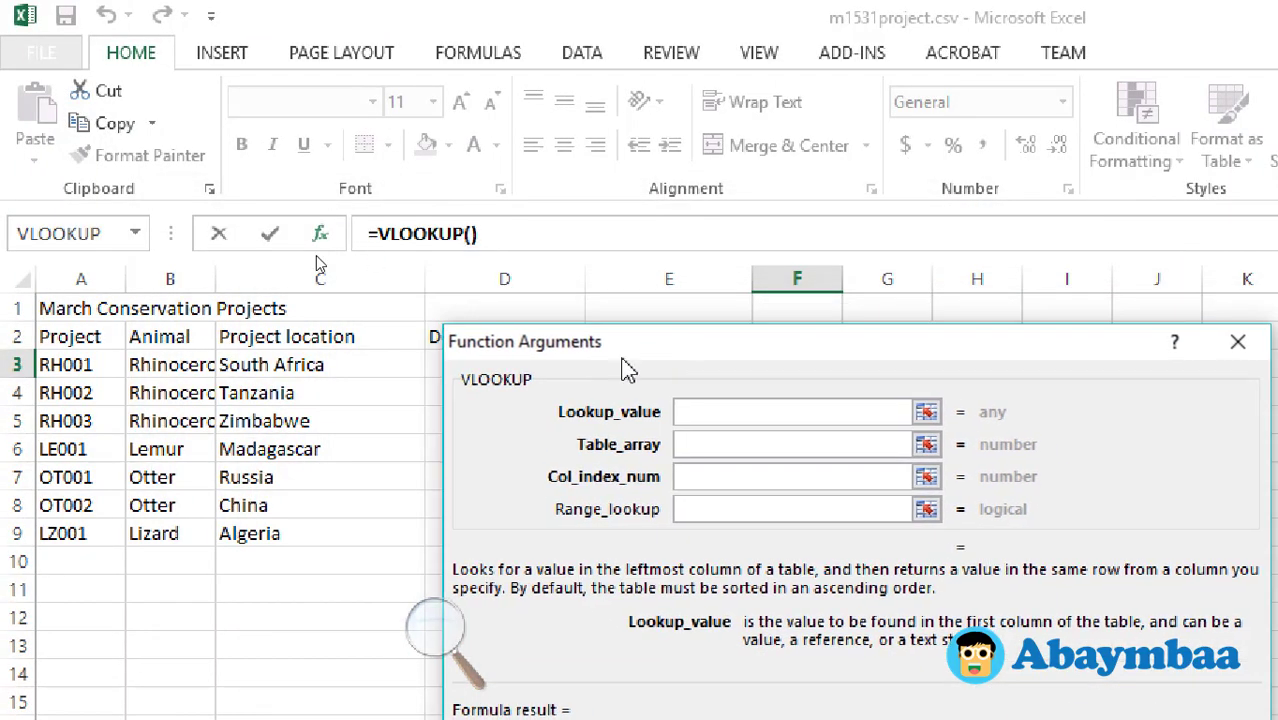
{"action": "left_click", "coordinate": [313, 338]}
{"action": "left_click", "coordinate": [287, 365]}
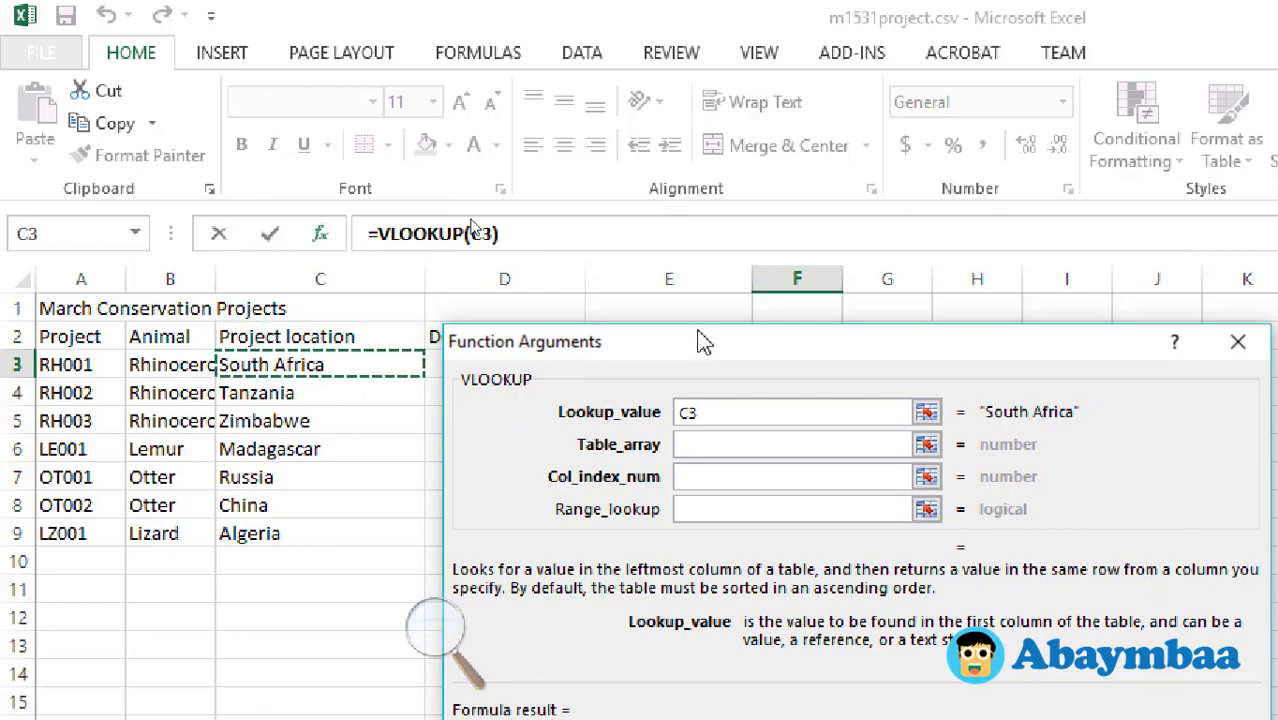
{"action": "mouse_move", "coordinate": [898, 355]}
{"action": "left_mouse_down"}
{"action": "mouse_move", "coordinate": [726, 712]}
{"action": "mouse_move", "coordinate": [720, 256]}
{"action": "mouse_move", "coordinate": [738, 216]}
{"action": "left_mouse_up"}
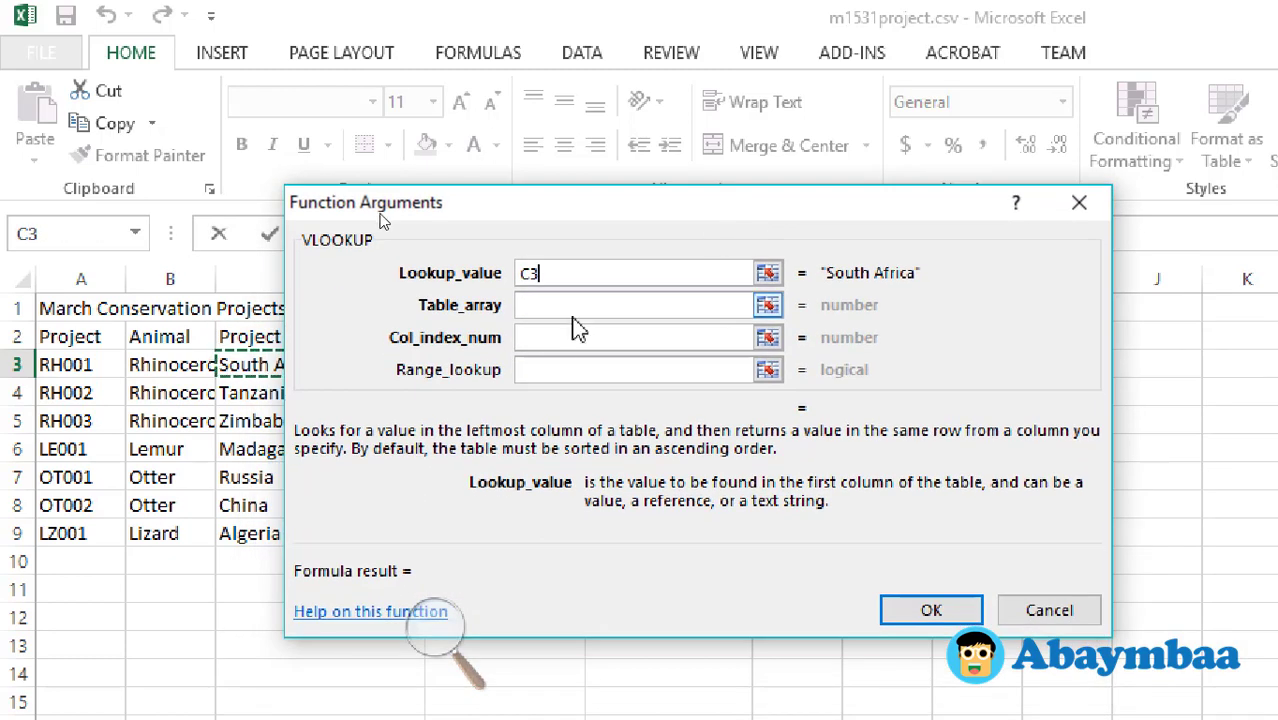
{"action": "left_click", "coordinate": [584, 304]}
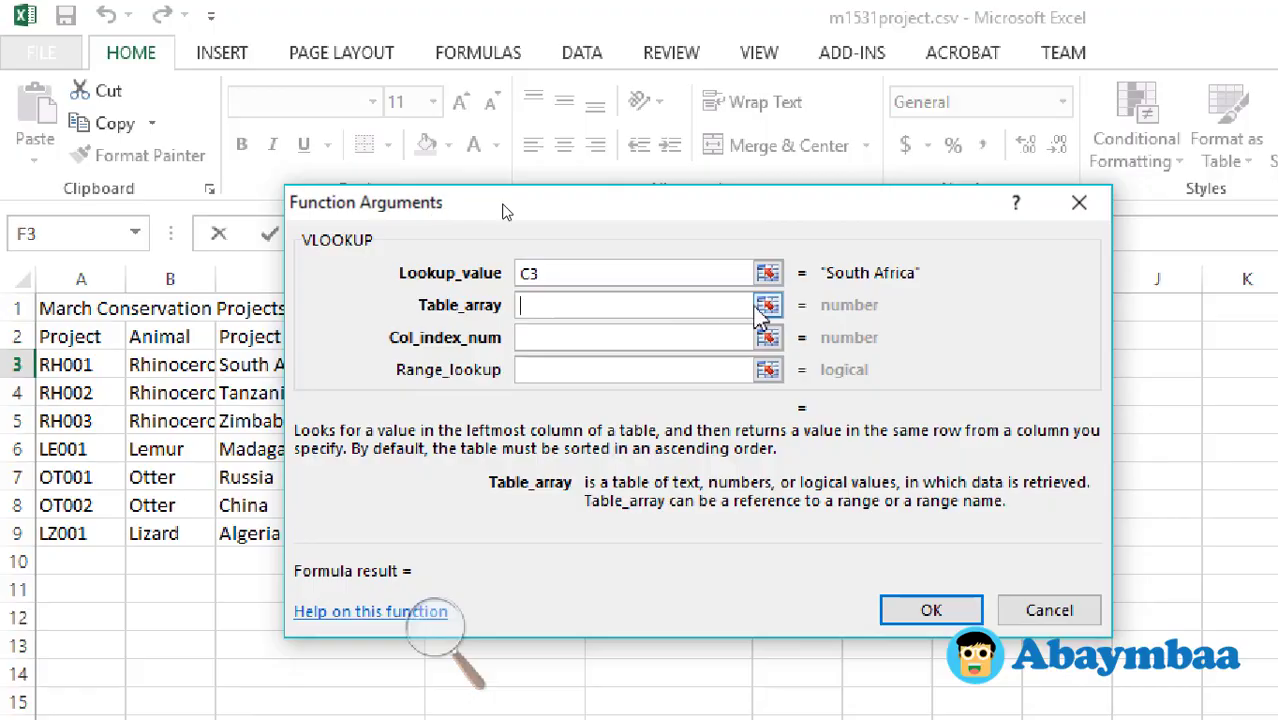
{"action": "mouse_move", "coordinate": [851, 692]}
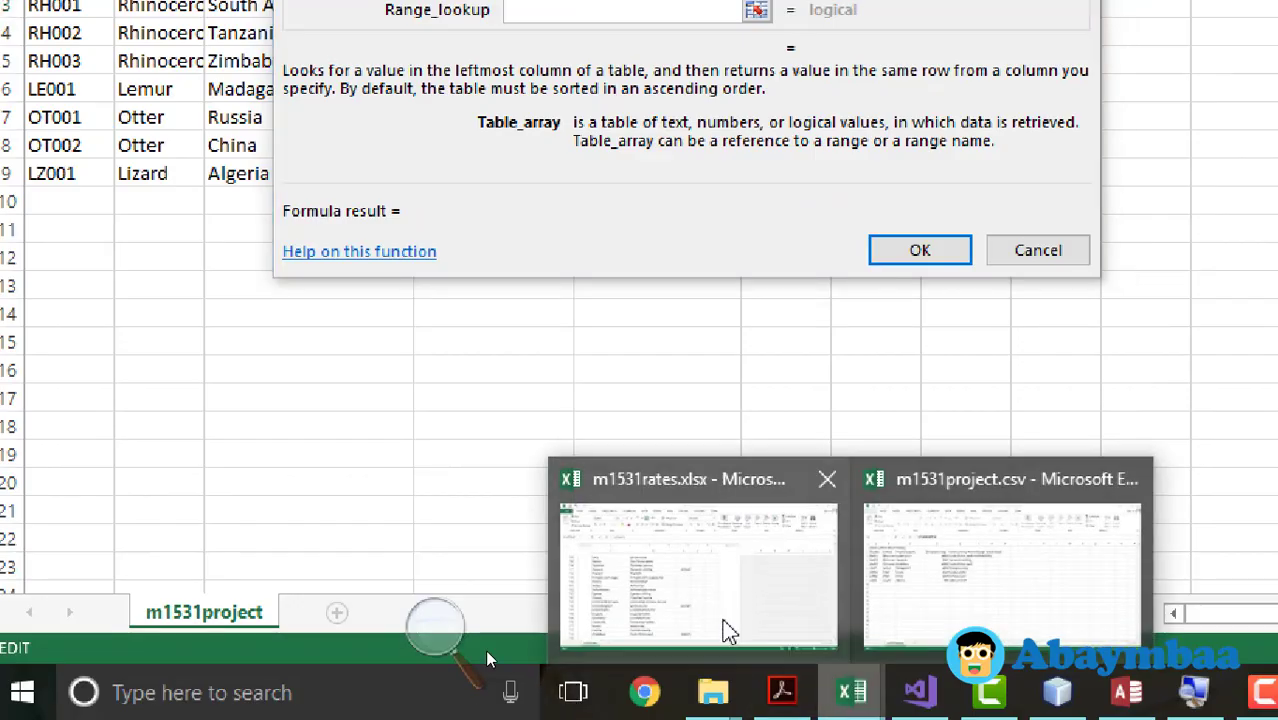
Step: Select A2:C173 in m1531rates.xlsx as the Table_array
{"action": "left_click", "coordinate": [688, 599]}
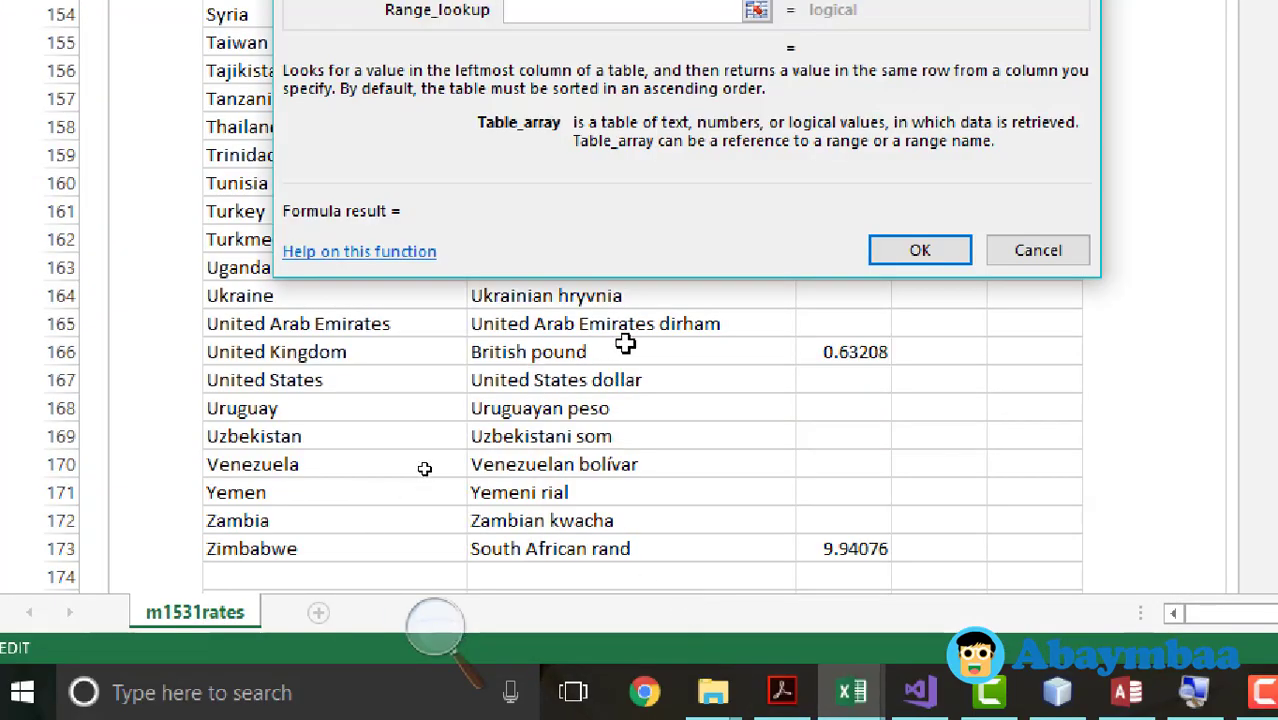
{"action": "scroll", "coordinate": [148, 308], "scroll_direction": "up", "scroll_amount": 6}
{"action": "scroll", "coordinate": [177, 414], "scroll_direction": "up", "scroll_amount": 7}
{"action": "scroll", "coordinate": [160, 414], "scroll_direction": "up", "scroll_amount": 6}
{"action": "scroll", "coordinate": [159, 402], "scroll_direction": "up", "scroll_amount": 7}
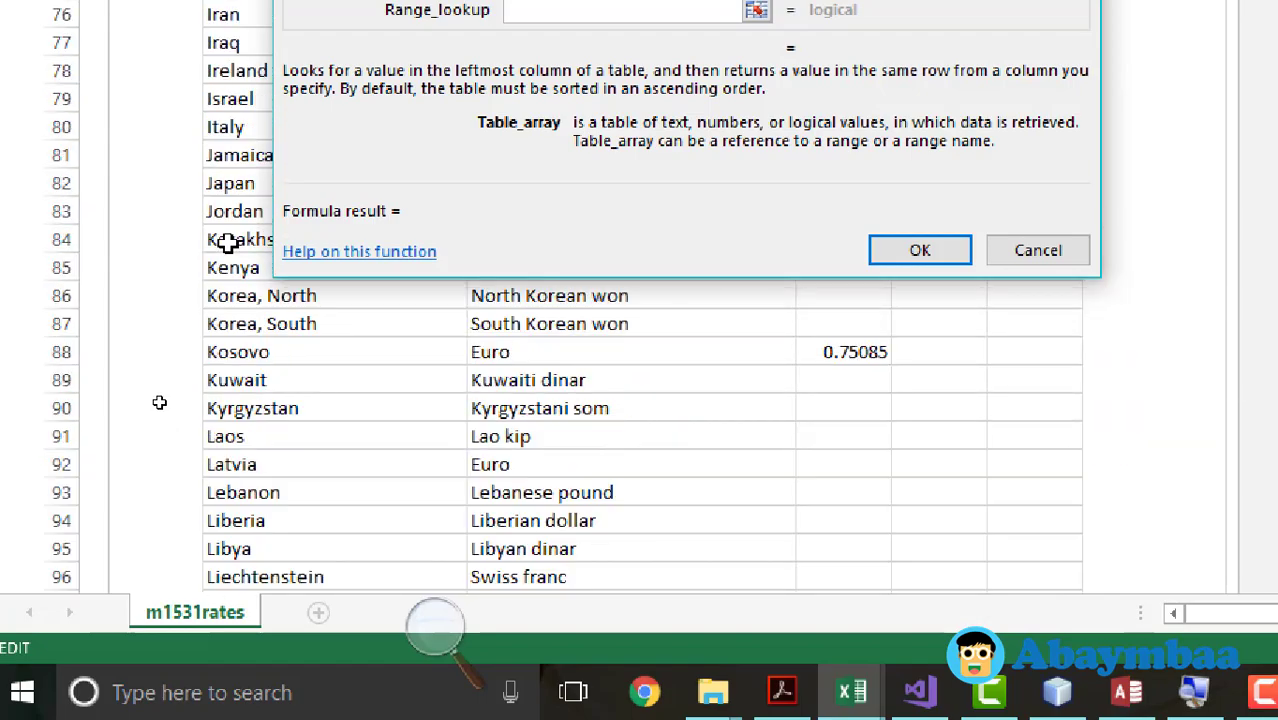
{"action": "scroll", "coordinate": [159, 402], "scroll_direction": "up", "scroll_amount": 9}
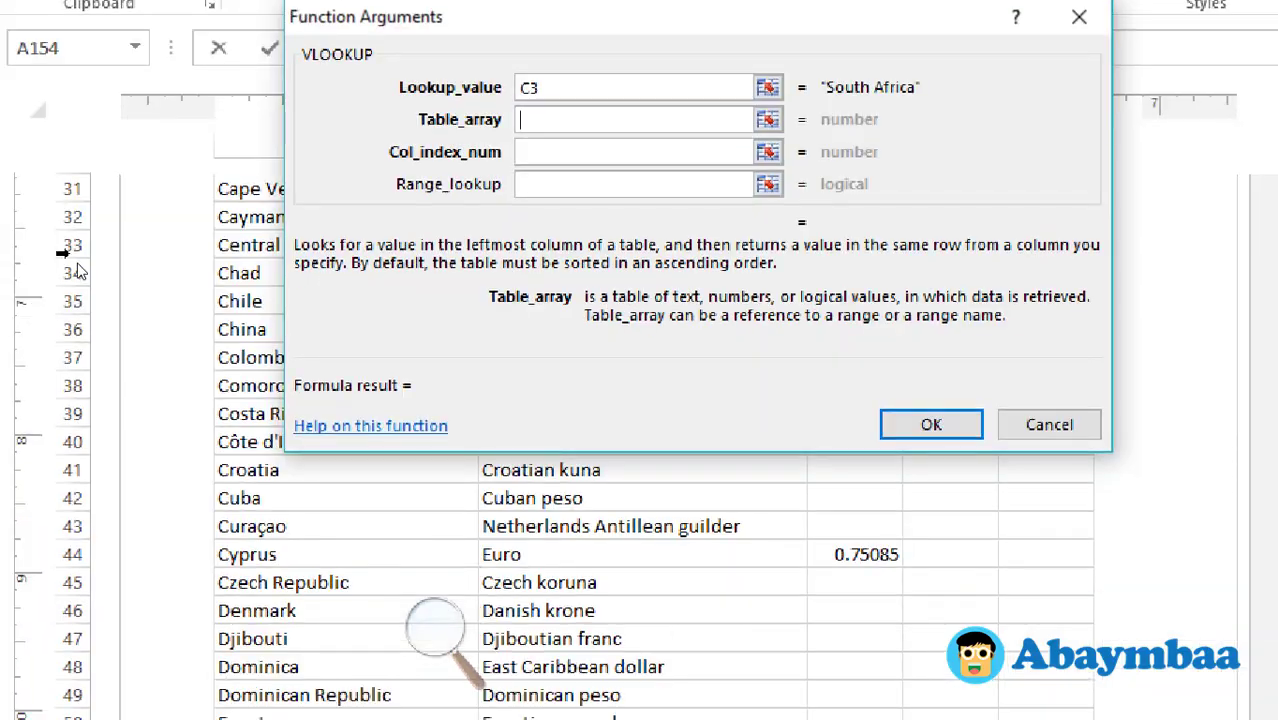
{"action": "scroll", "coordinate": [78, 271], "scroll_direction": "up", "scroll_amount": 6}
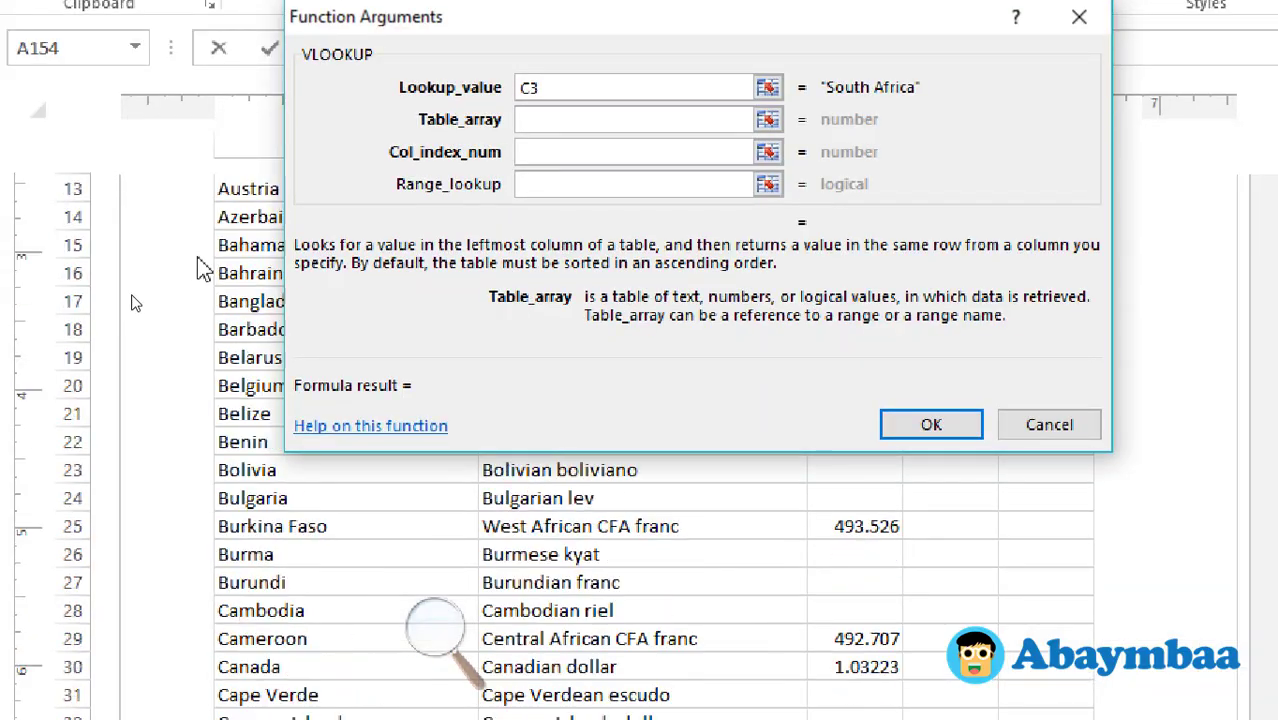
{"action": "scroll", "coordinate": [165, 268], "scroll_direction": "up", "scroll_amount": 5}
{"action": "left_click_drag", "start_coordinate": [245, 330], "coordinate": [833, 710]}
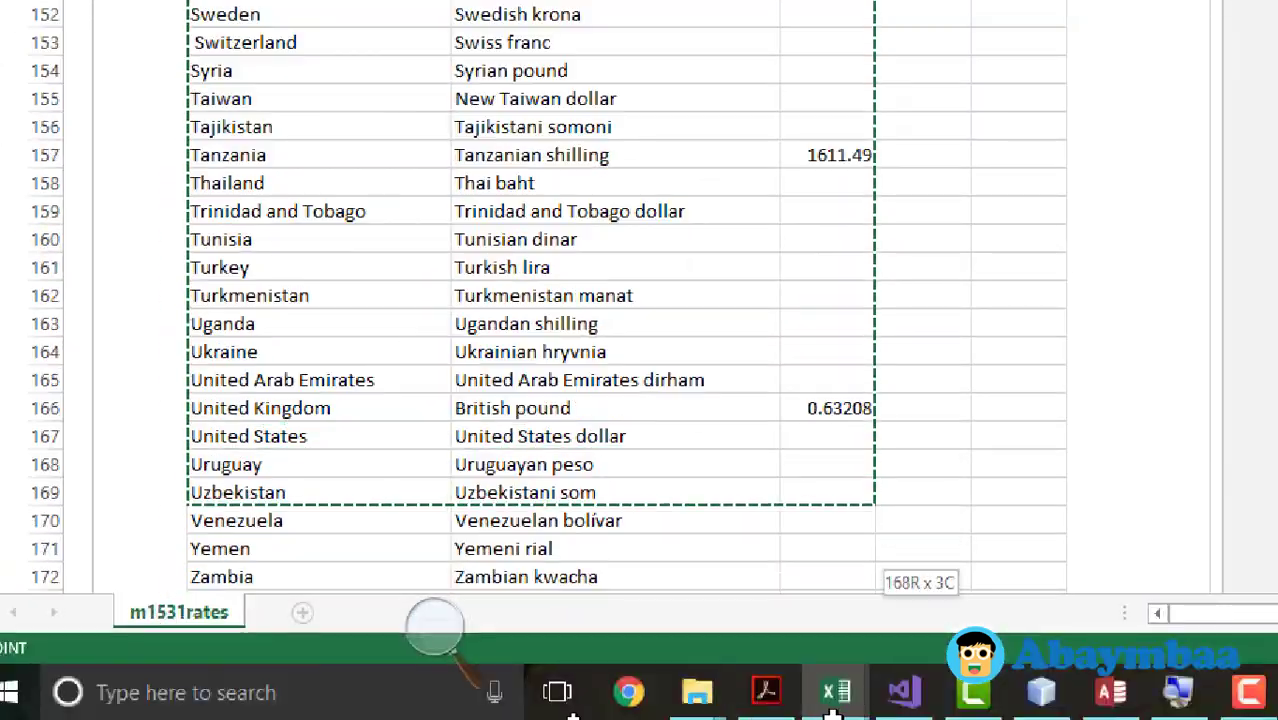
{"action": "left_click_drag", "start_coordinate": [833, 710], "coordinate": [850, 546]}
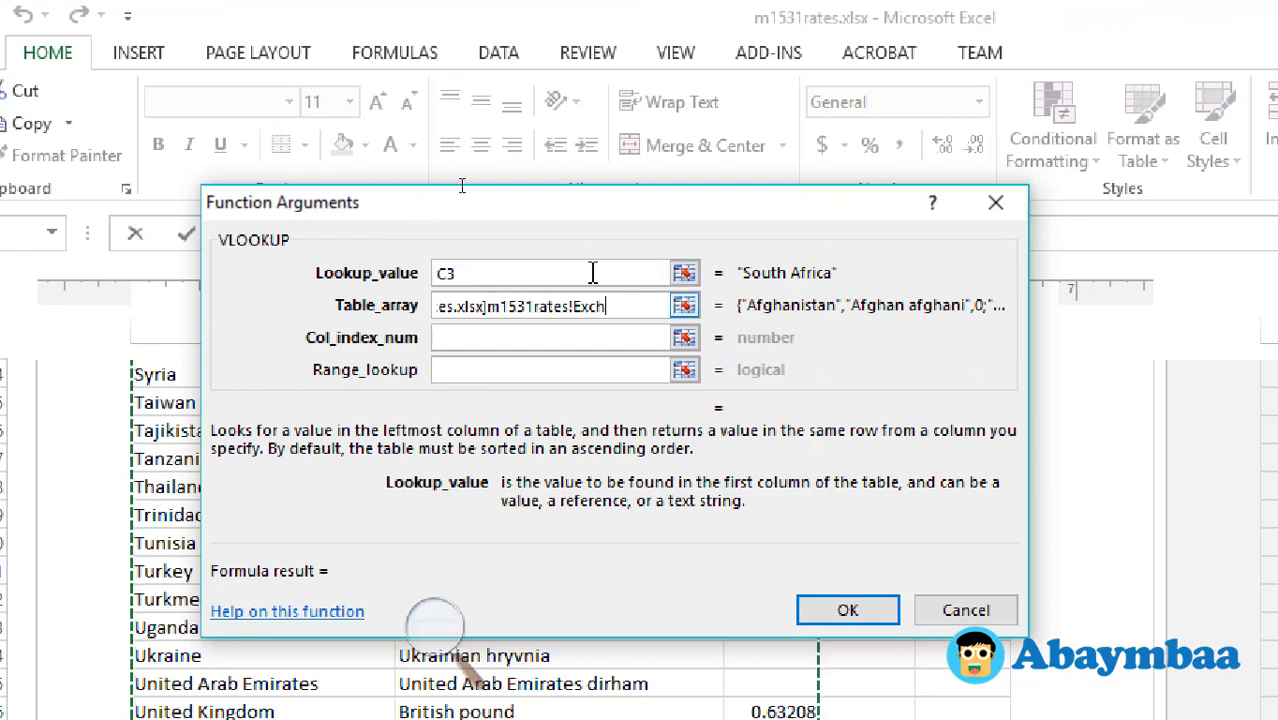
{"action": "left_click", "coordinate": [529, 341]}
Step: Set column index 3 and, after trying false, true and 2, Range_lookup 3, returning 9.94076
{"action": "left_click", "coordinate": [529, 341]}
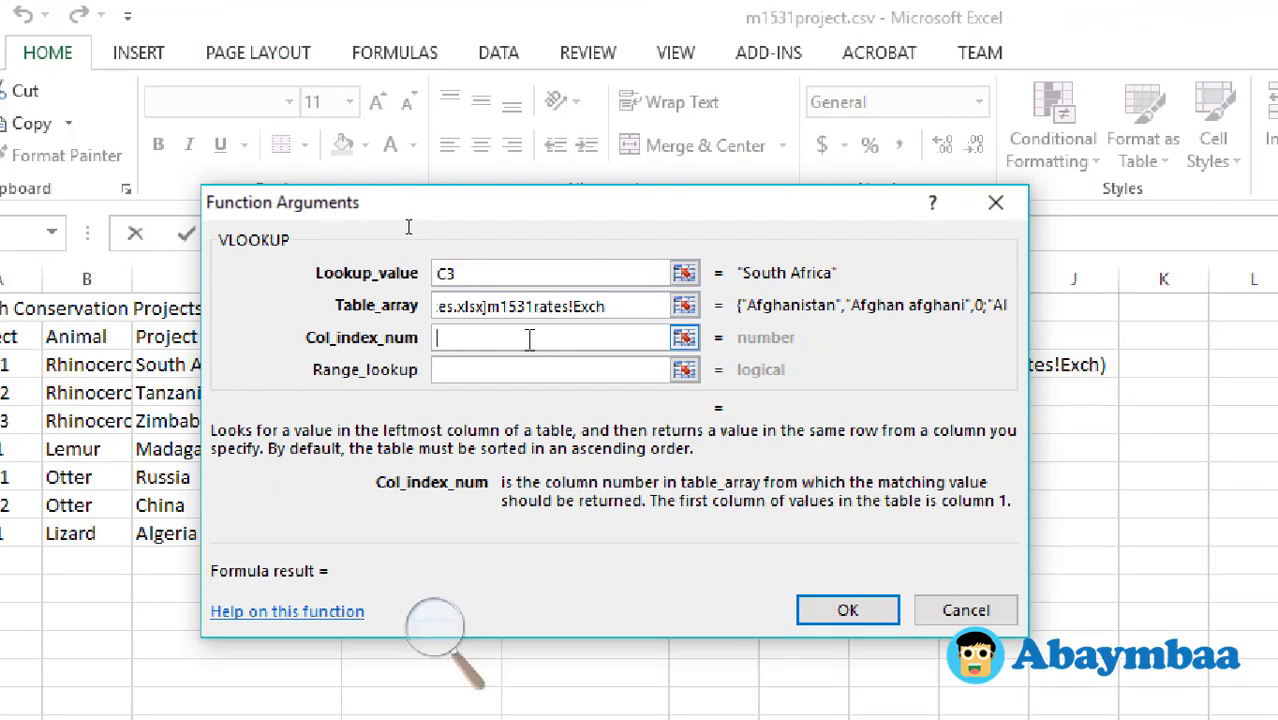
{"action": "type", "text": "3"}
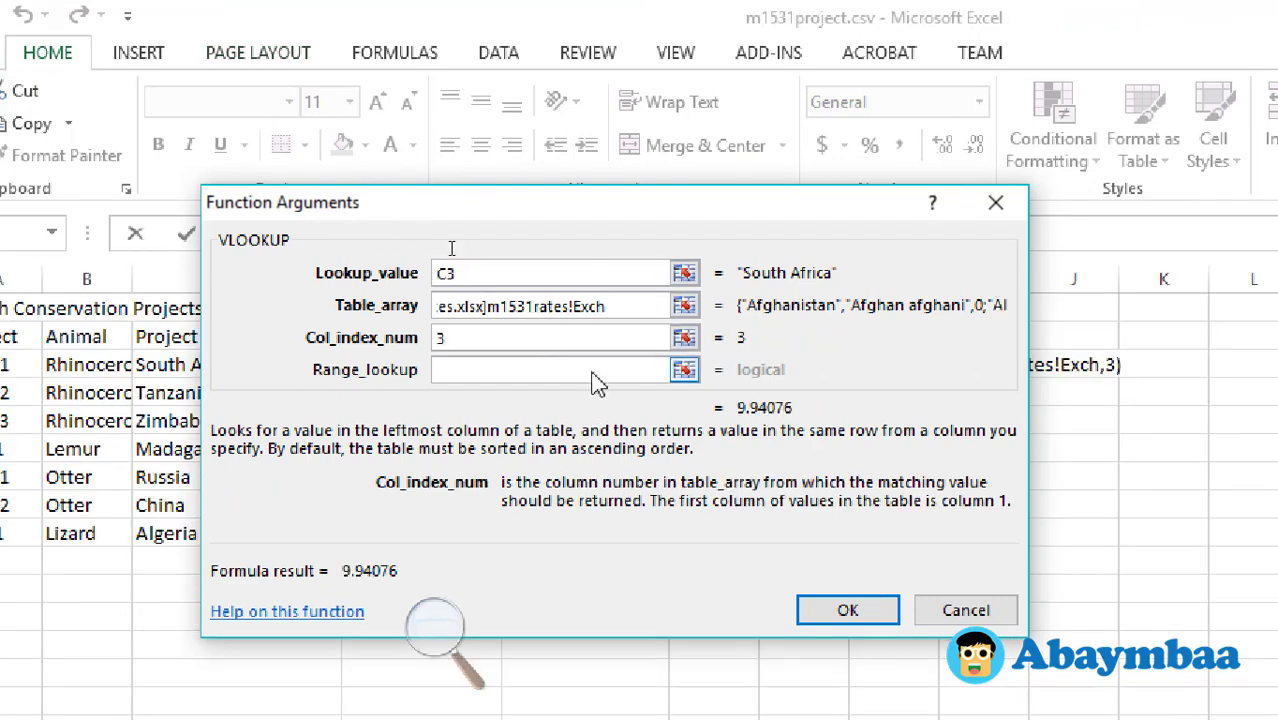
{"action": "left_click", "coordinate": [597, 376]}
{"action": "type", "text": "f"}
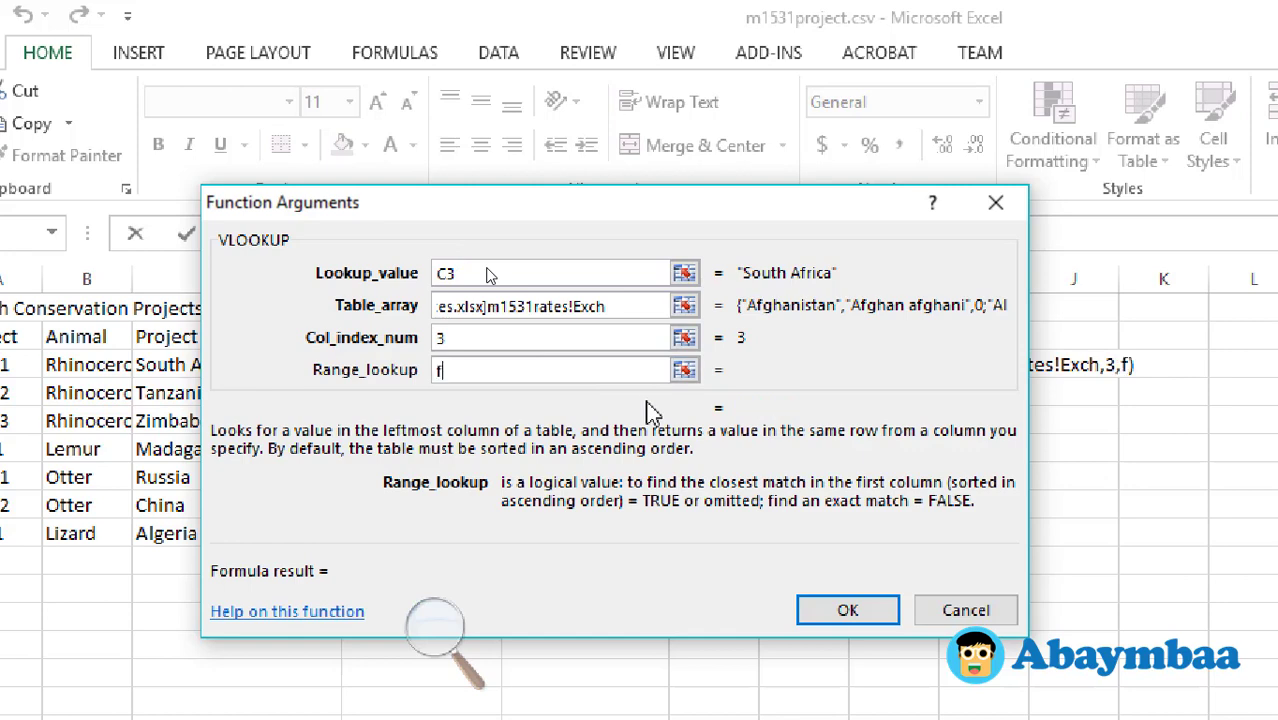
{"action": "type", "text": "alse"}
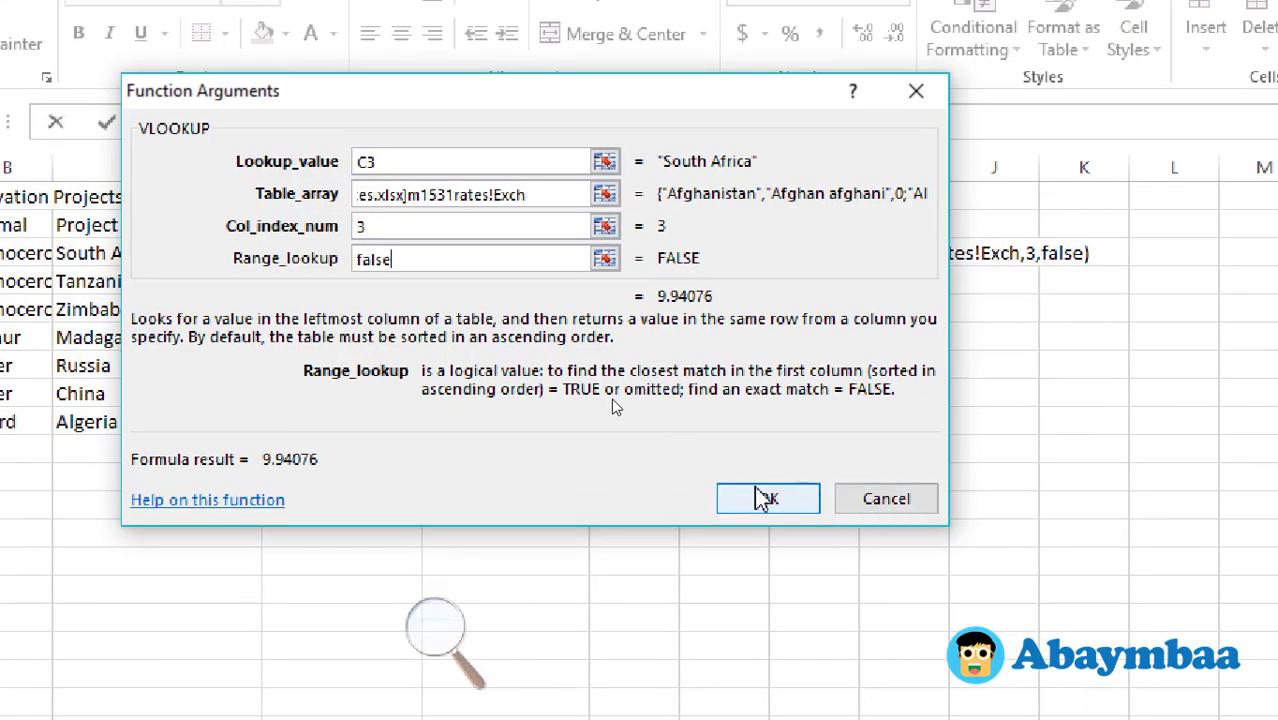
{"action": "key", "text": "BackSpace"}
{"action": "key", "text": "BackSpace"}
{"action": "key", "text": "BackSpace"}
{"action": "key", "text": "BackSpace"}
{"action": "key", "text": "BackSpace"}
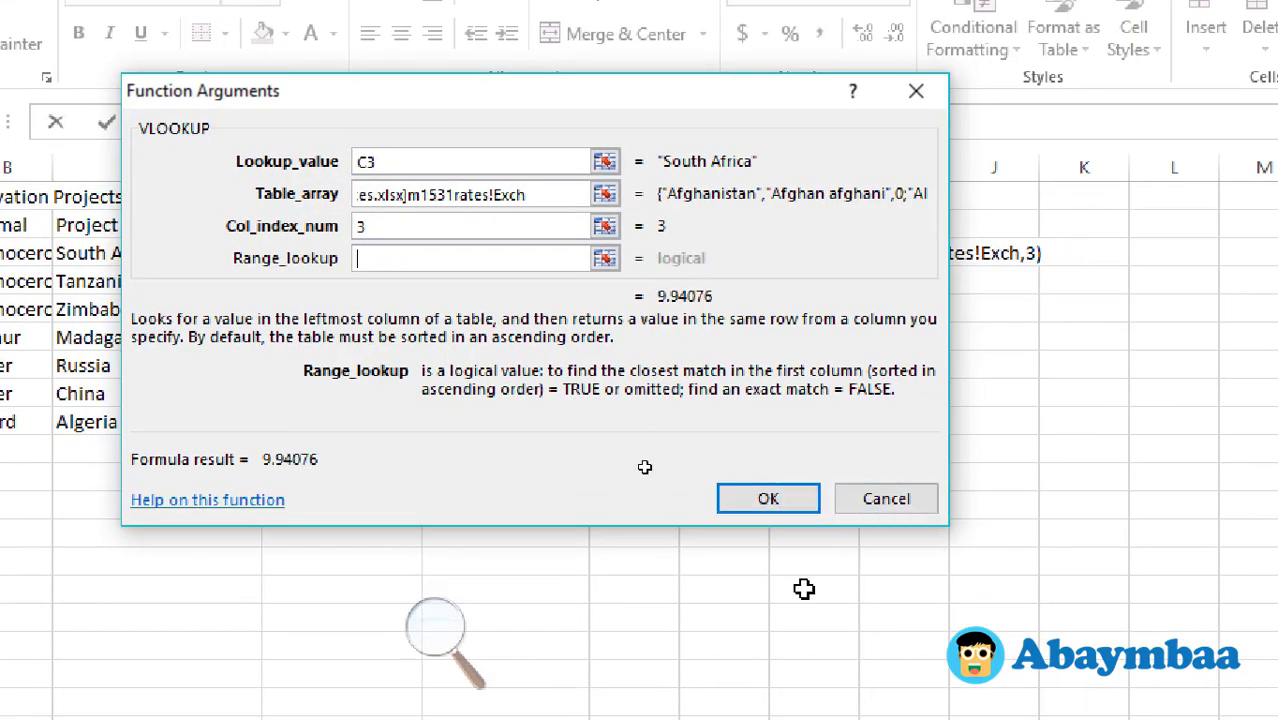
{"action": "type", "text": "true"}
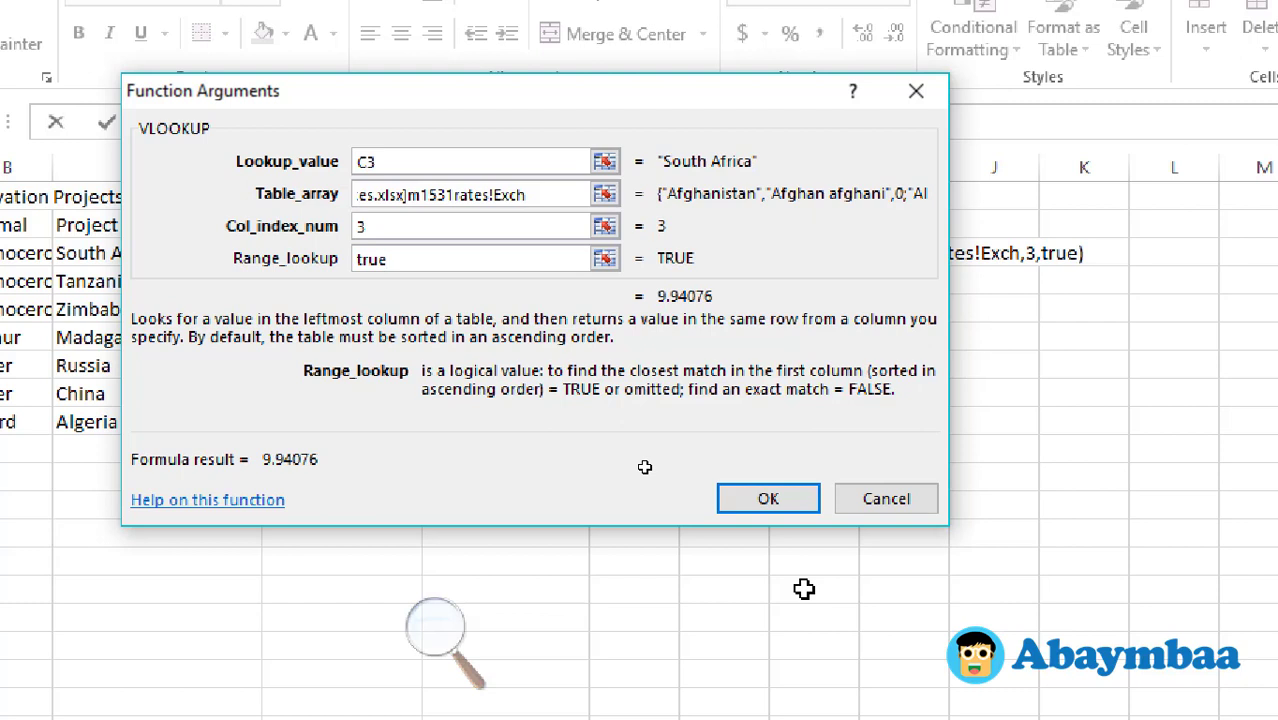
{"action": "key", "text": "BackSpace"}
{"action": "key", "text": "BackSpace"}
{"action": "key", "text": "BackSpace"}
{"action": "key", "text": "BackSpace"}
{"action": "type", "text": "2"}
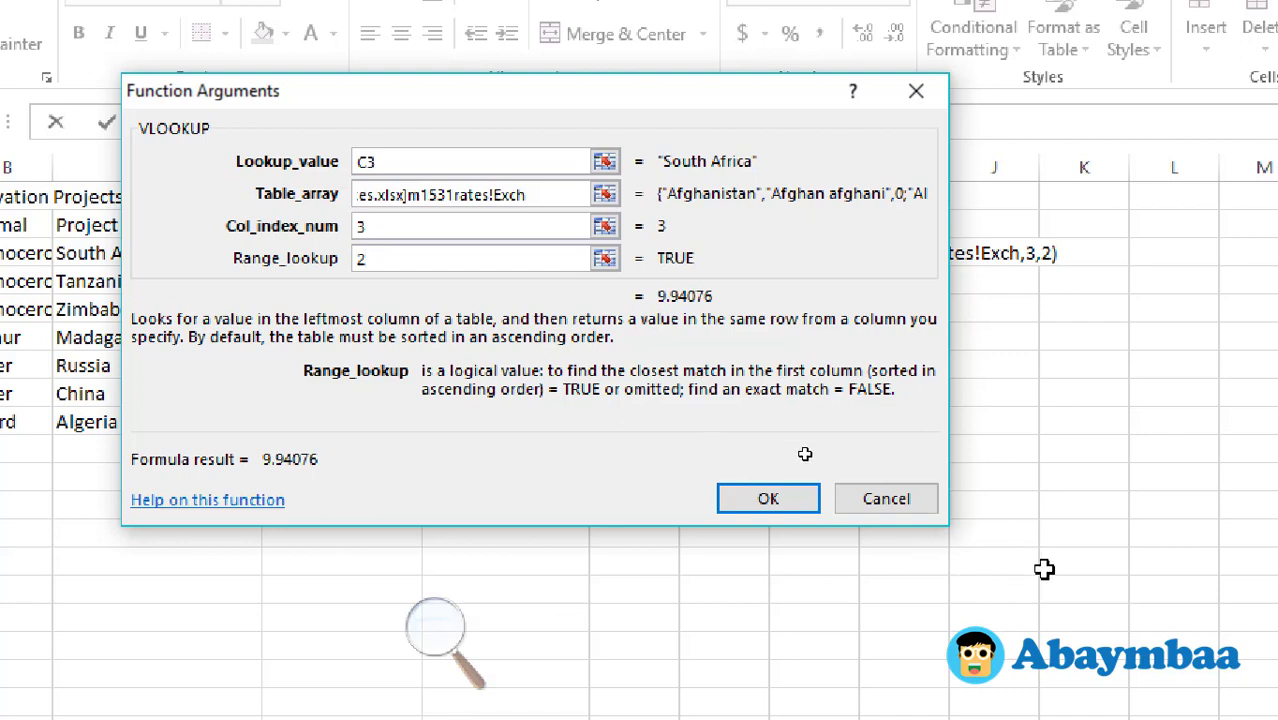
{"action": "key", "text": "BackSpace"}
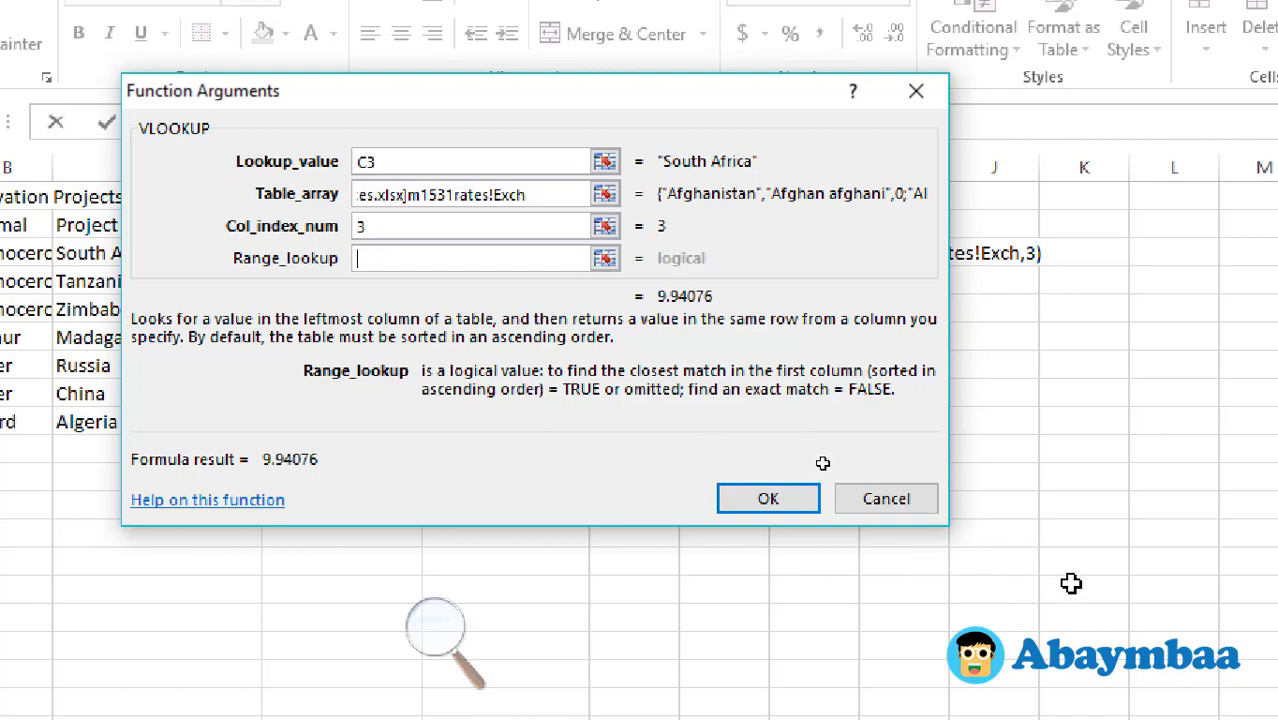
{"action": "type", "text": "3"}
{"action": "left_click", "coordinate": [797, 502]}
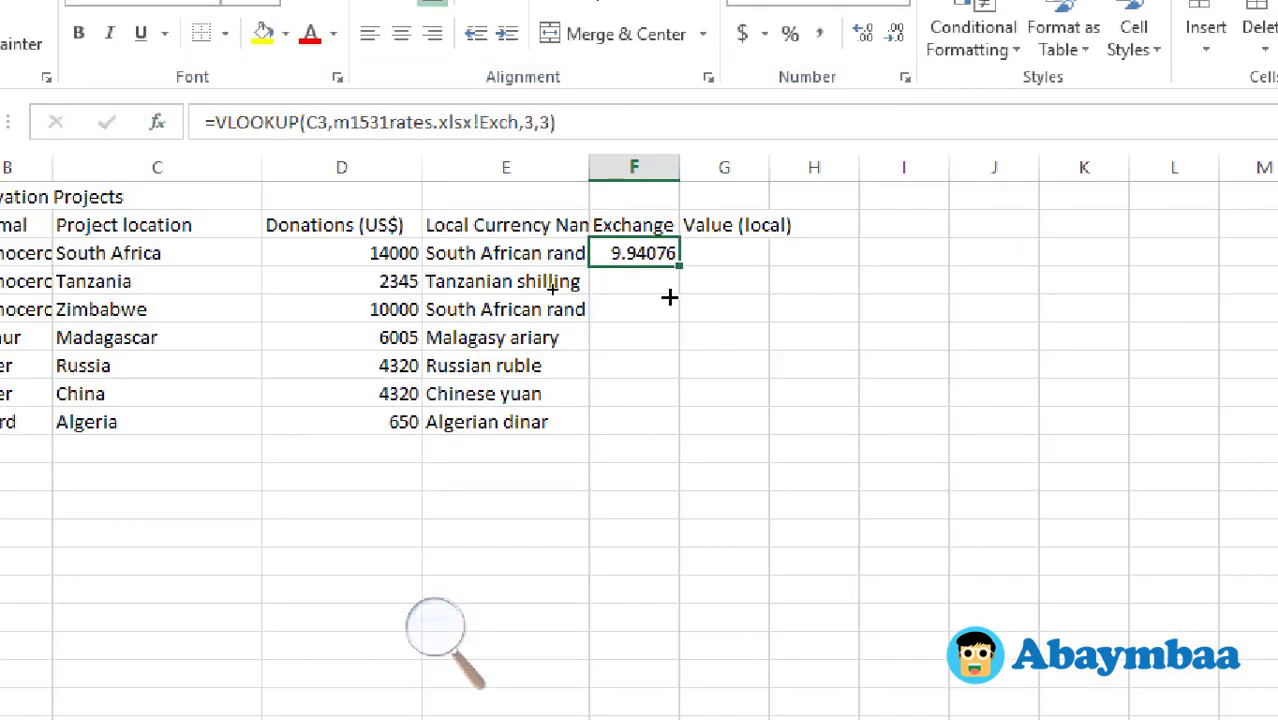
Step: Fill the exchange-rate lookup down F3:F9, then check the Exch named range in m1531rates
{"action": "left_click_drag", "start_coordinate": [679, 265], "coordinate": [655, 425]}
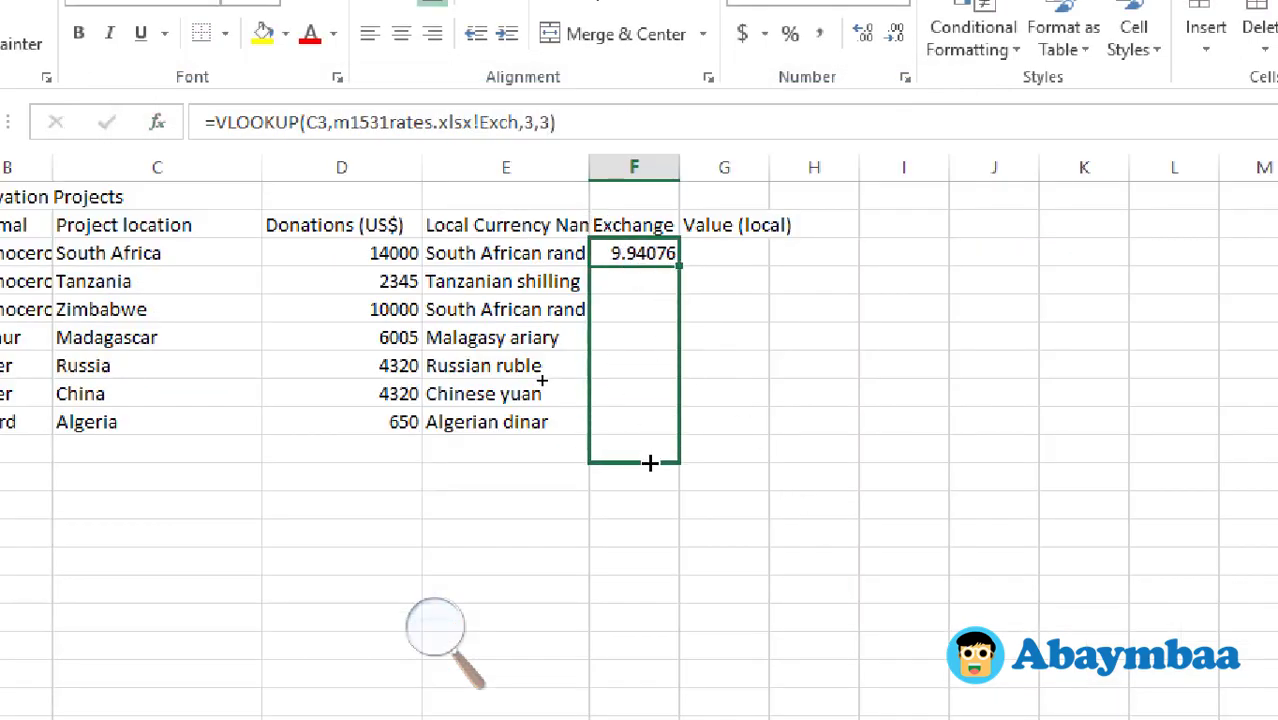
{"action": "left_click", "coordinate": [707, 363]}
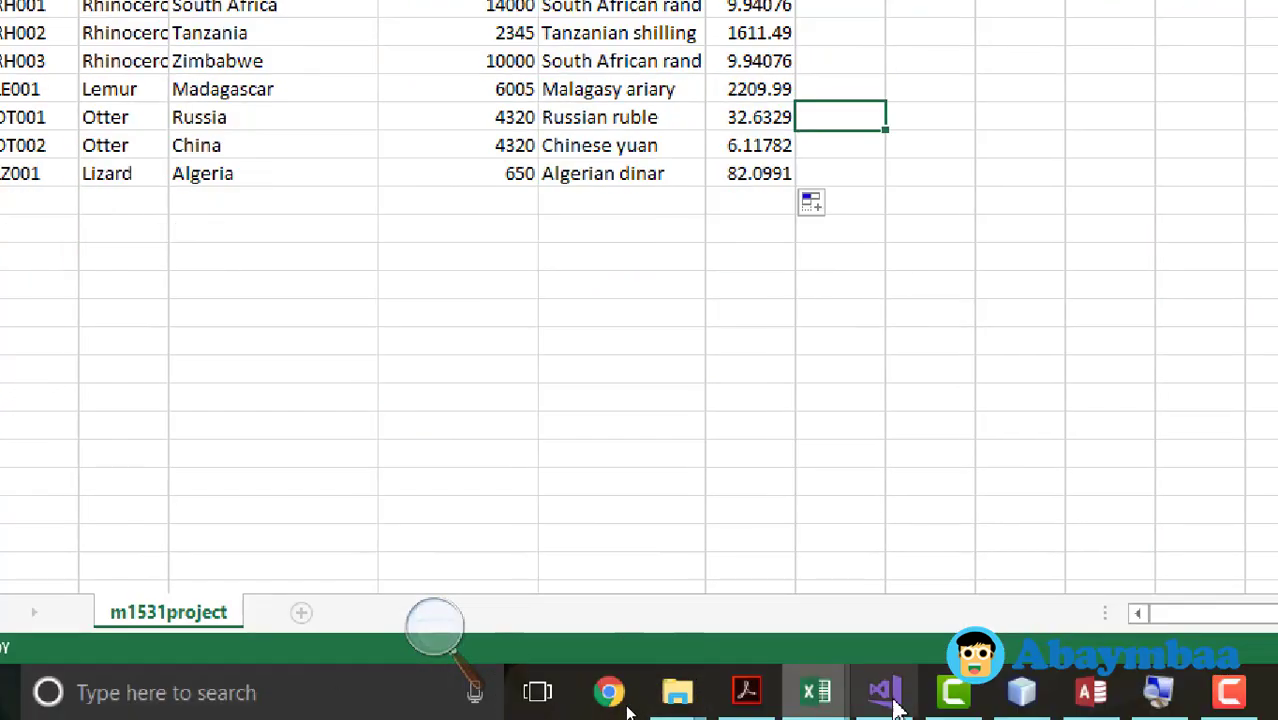
{"action": "mouse_move", "coordinate": [816, 692]}
{"action": "left_click", "coordinate": [692, 612]}
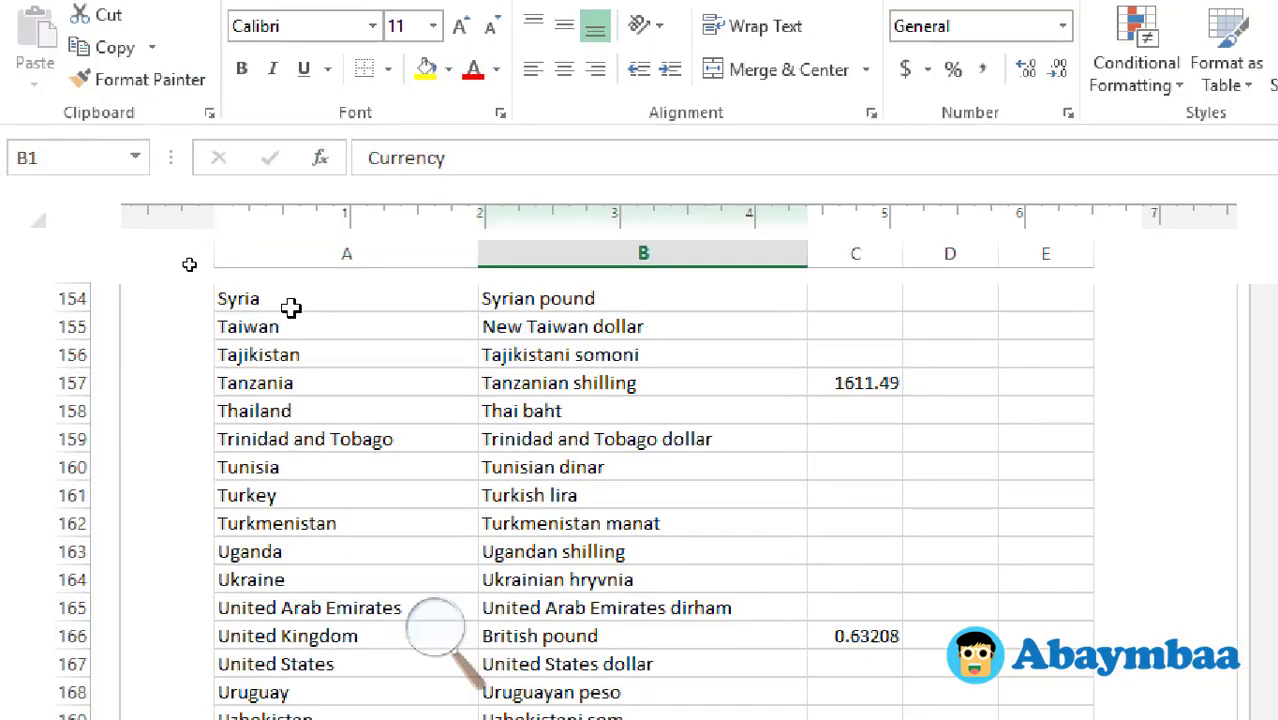
{"action": "left_click", "coordinate": [287, 327]}
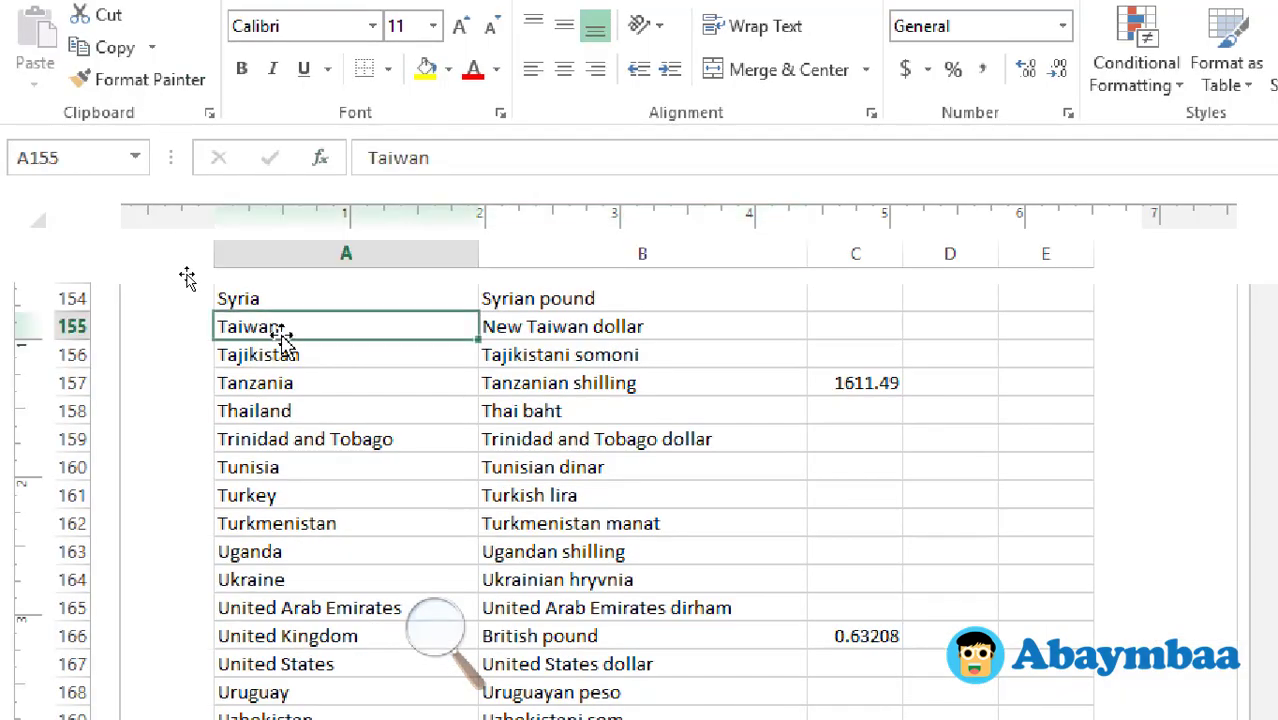
{"action": "left_click", "coordinate": [80, 152]}
{"action": "type", "text": "E"}
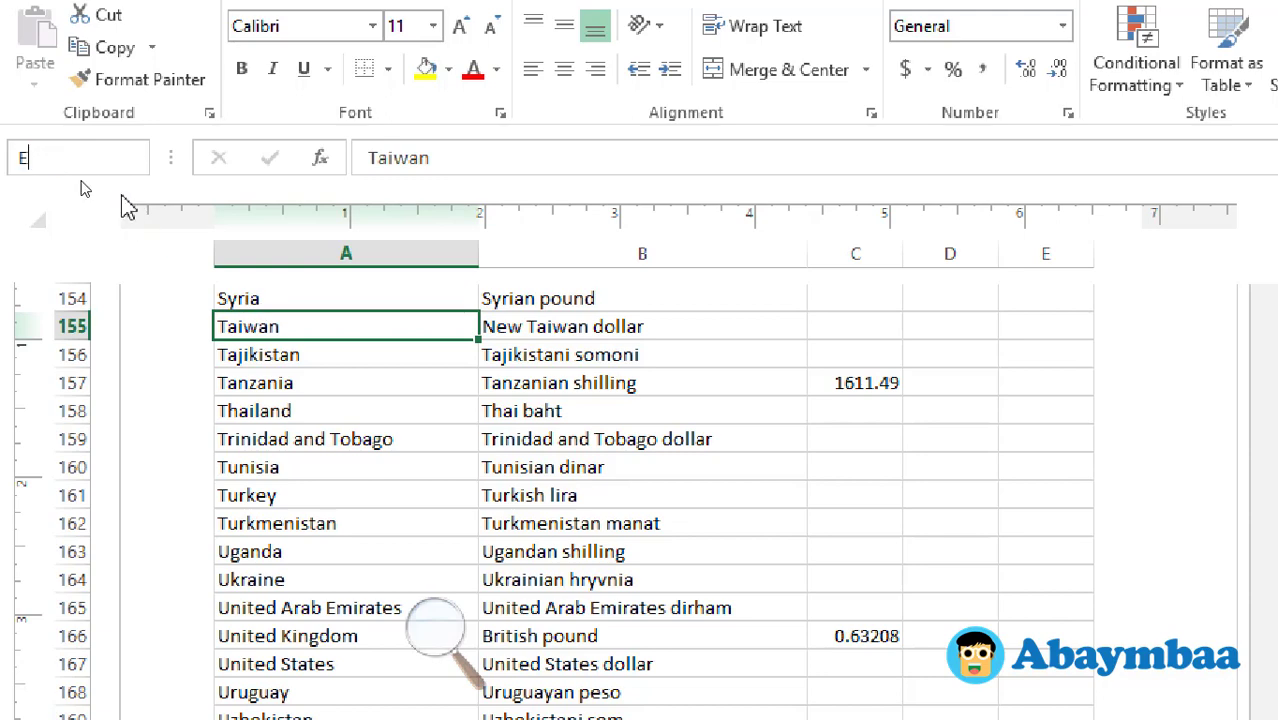
{"action": "key", "text": "Return"}
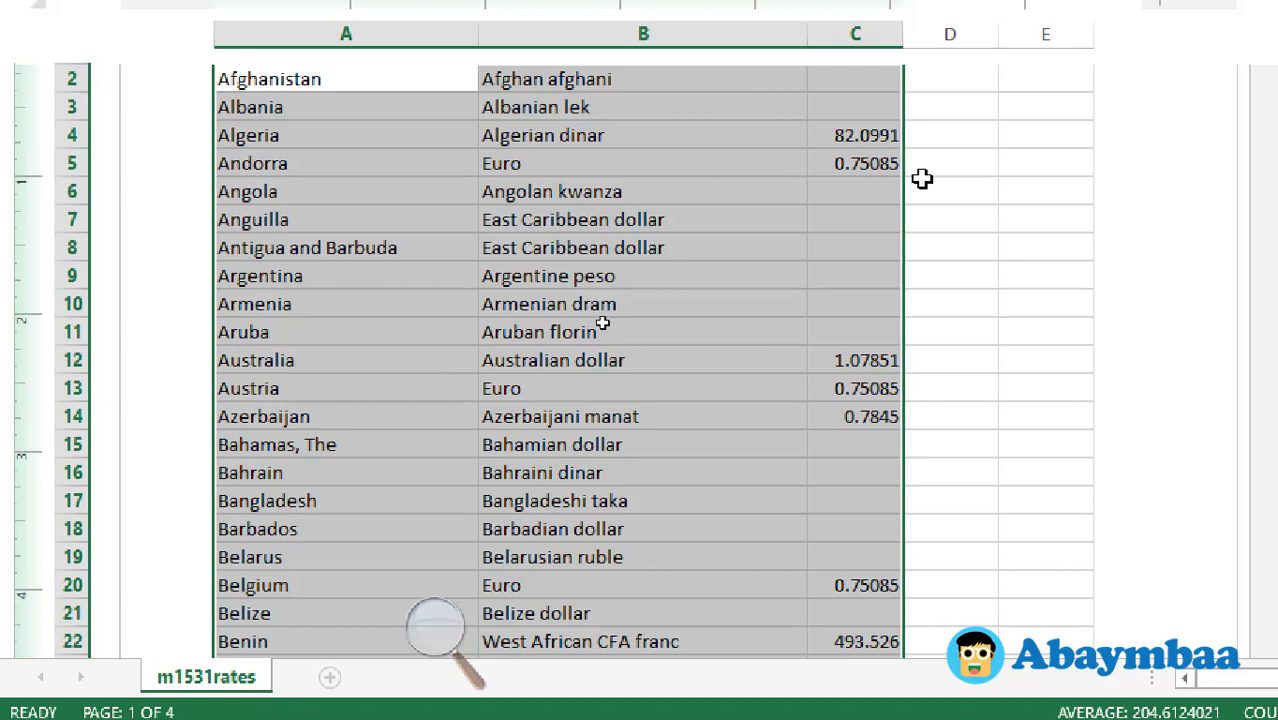
{"action": "scroll", "coordinate": [836, 194], "scroll_direction": "up", "scroll_amount": 3}
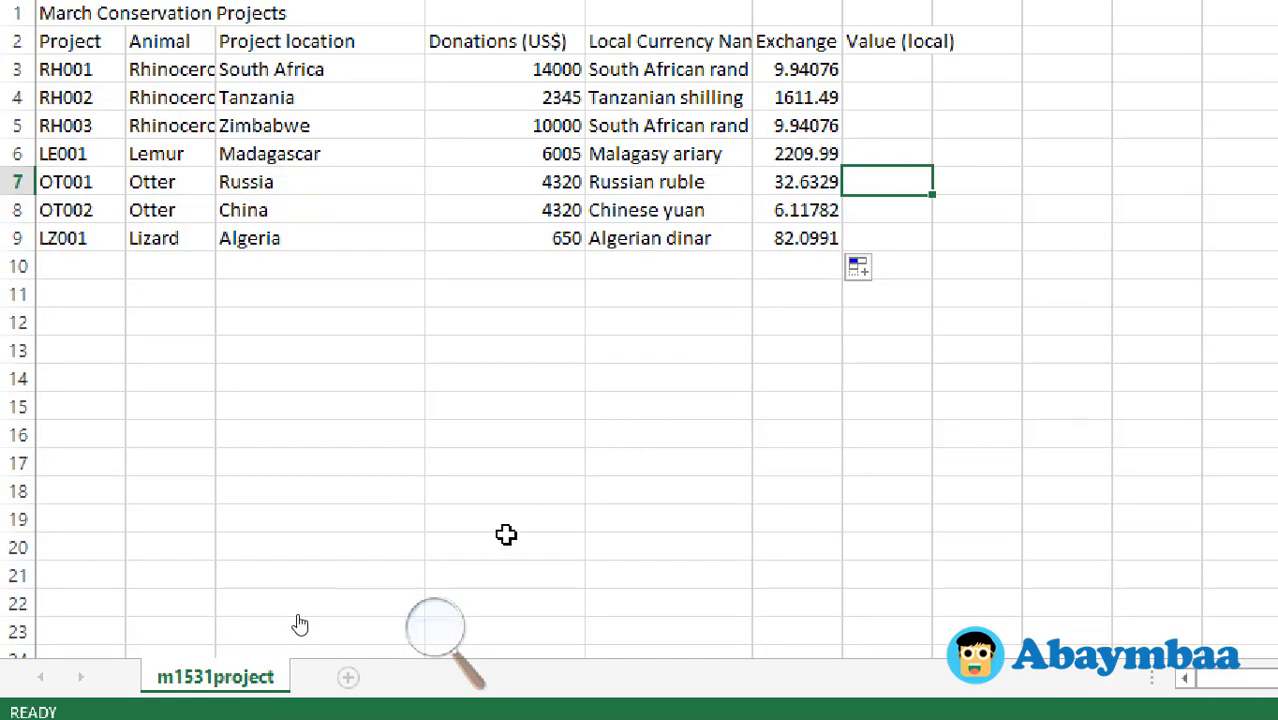
Step: Back in the project sheet, check D3 and F3's lookup, then select G3 under Value (local)
{"action": "key", "text": "alt+Tab"}
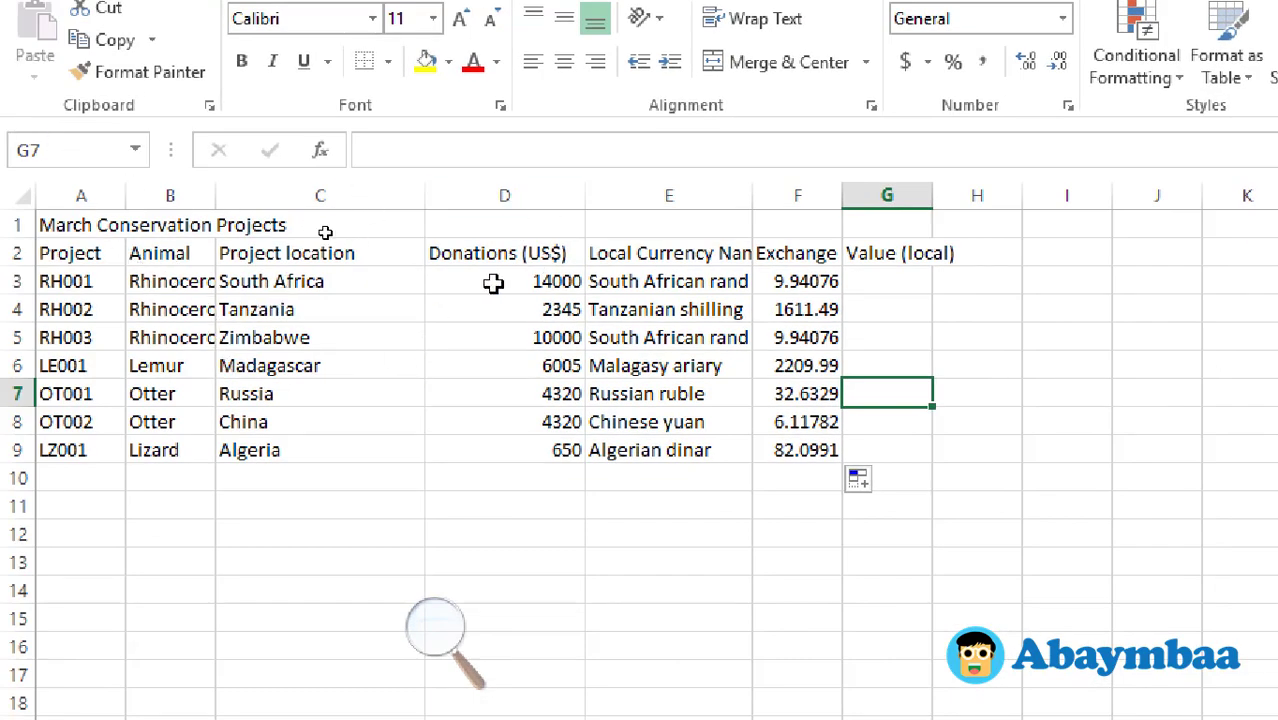
{"action": "left_click", "coordinate": [525, 286]}
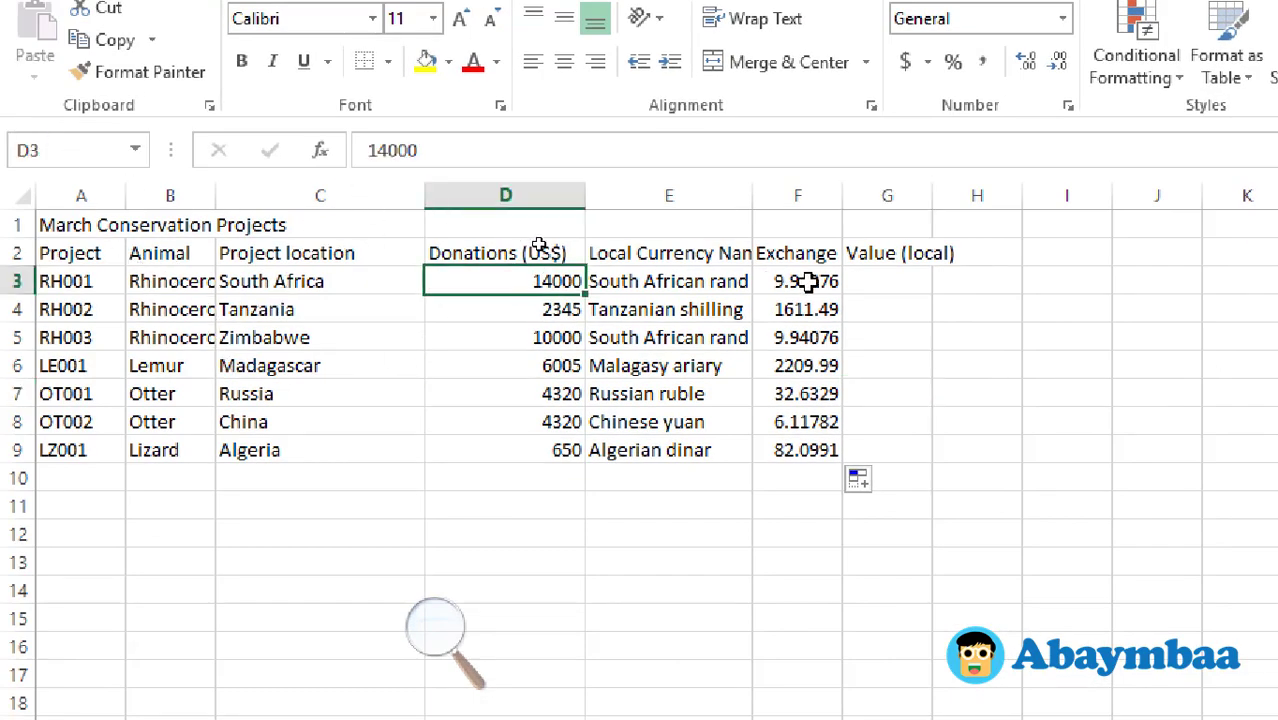
{"action": "left_click", "coordinate": [808, 283]}
{"action": "left_click", "coordinate": [920, 283]}
{"action": "type", "text": "="}
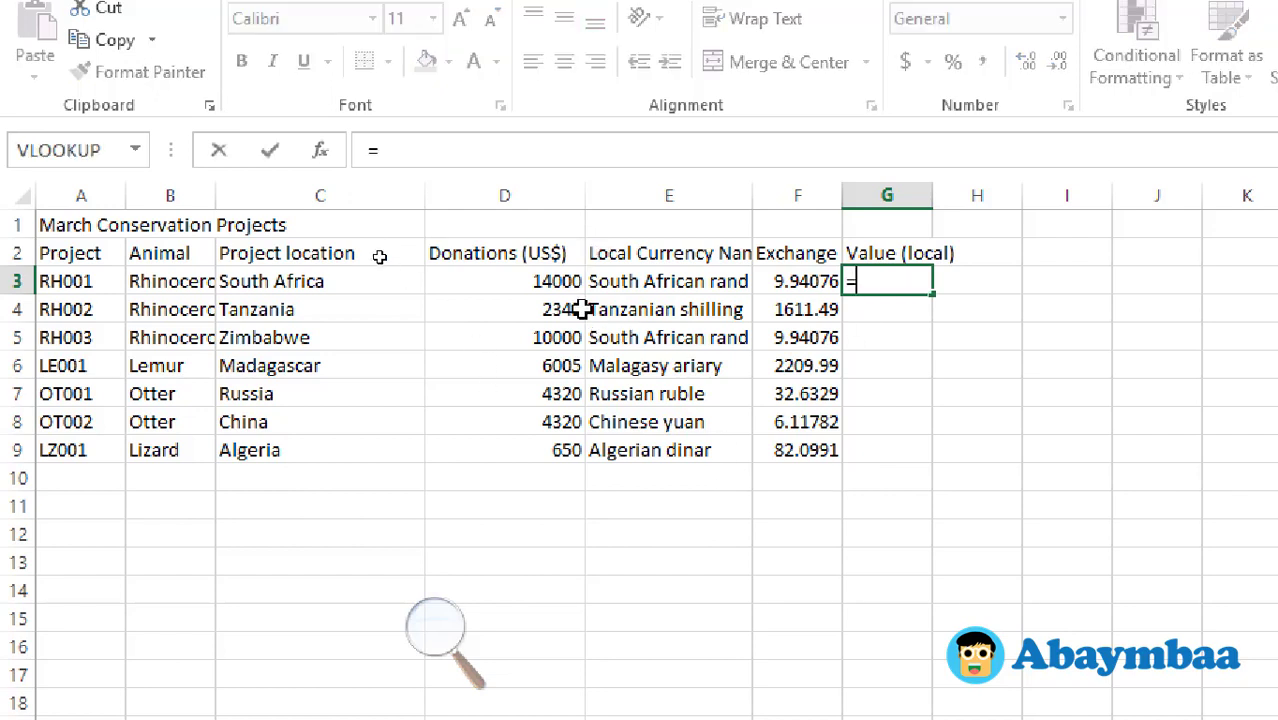
Step: Enter =D3*F3 in G3 to compute the local value of the donation
{"action": "left_click", "coordinate": [550, 285]}
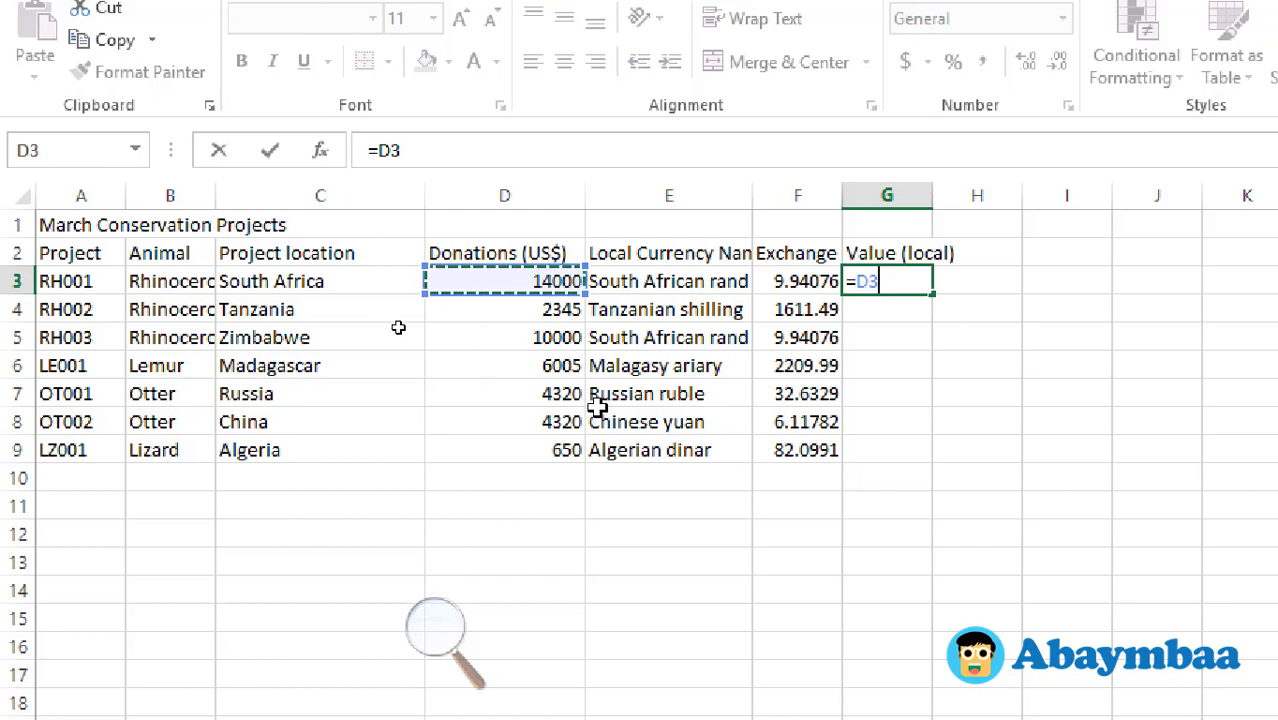
{"action": "type", "text": "*"}
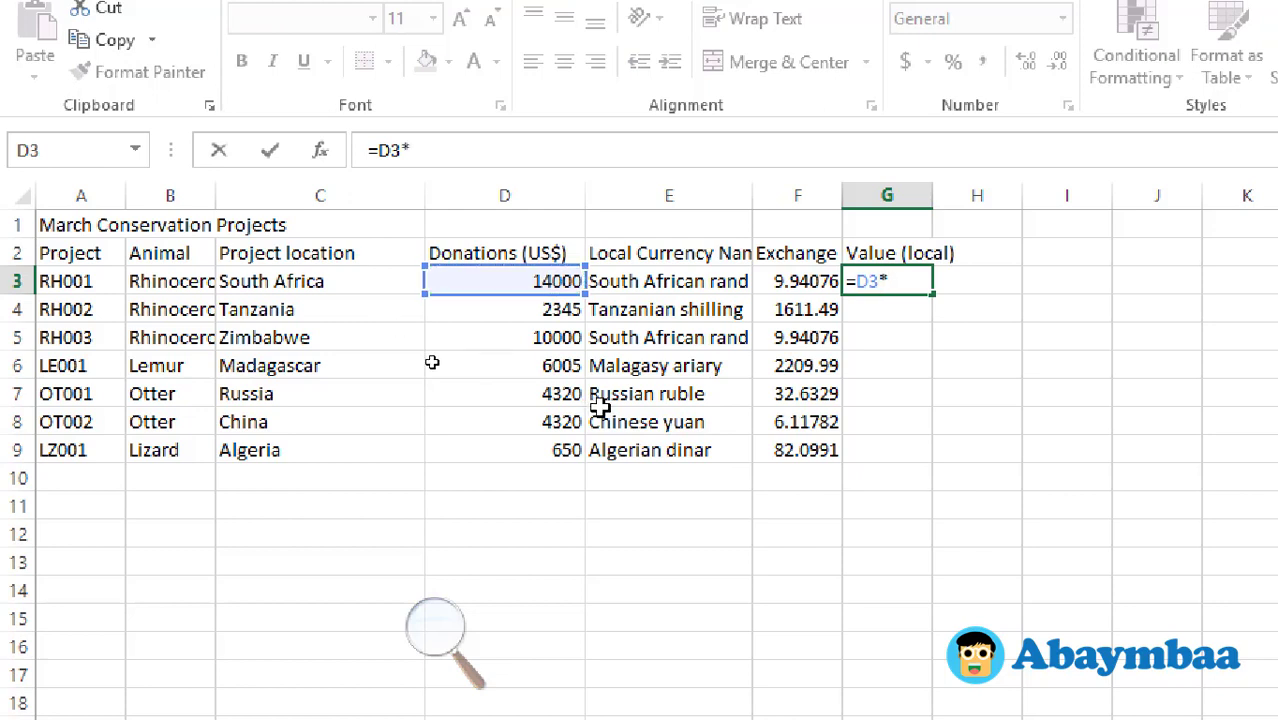
{"action": "left_click", "coordinate": [815, 283]}
{"action": "key", "text": "Return"}
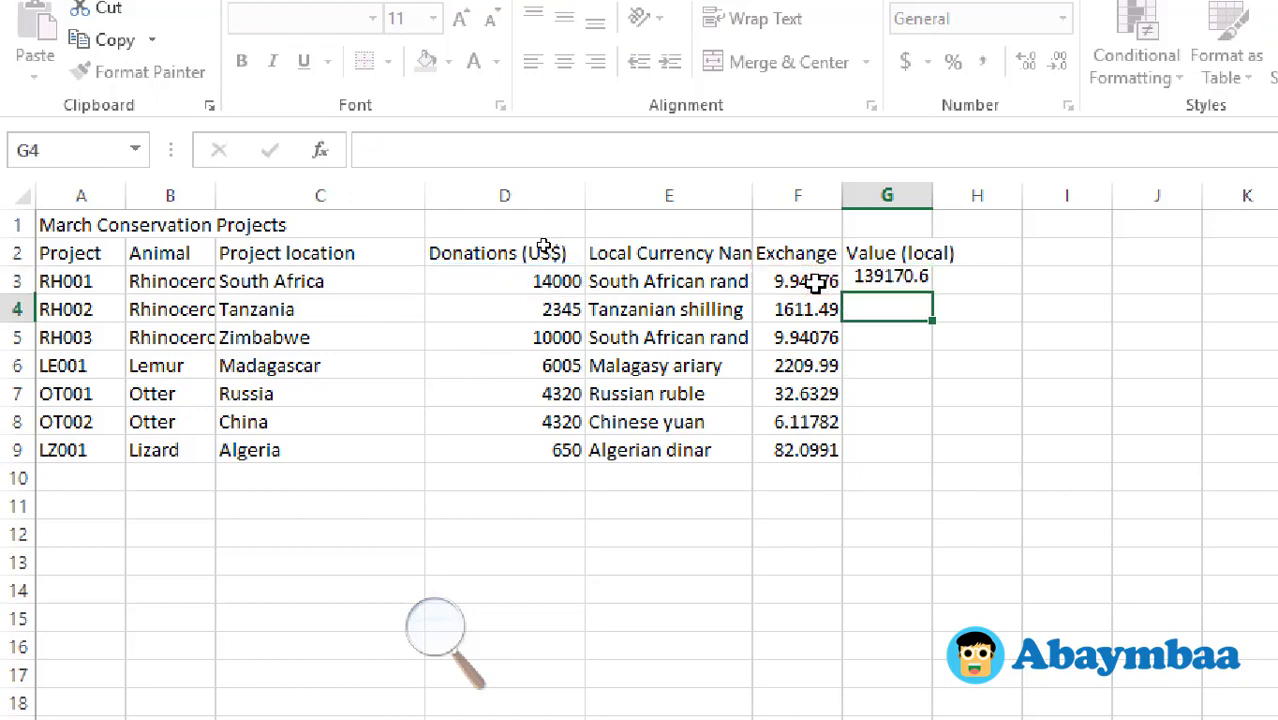
Step: Fill the value formula down G3:G9 and return to the PDF instructions
{"action": "left_click", "coordinate": [892, 281]}
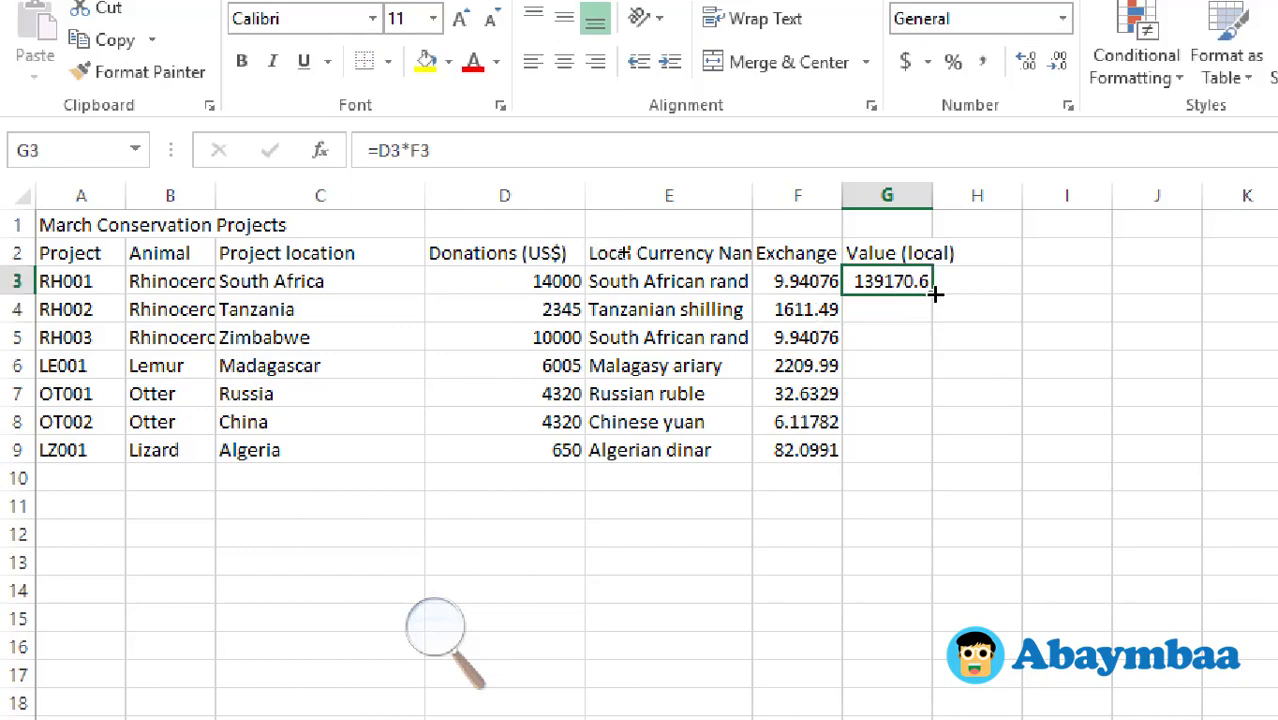
{"action": "left_click_drag", "start_coordinate": [935, 298], "coordinate": [920, 456]}
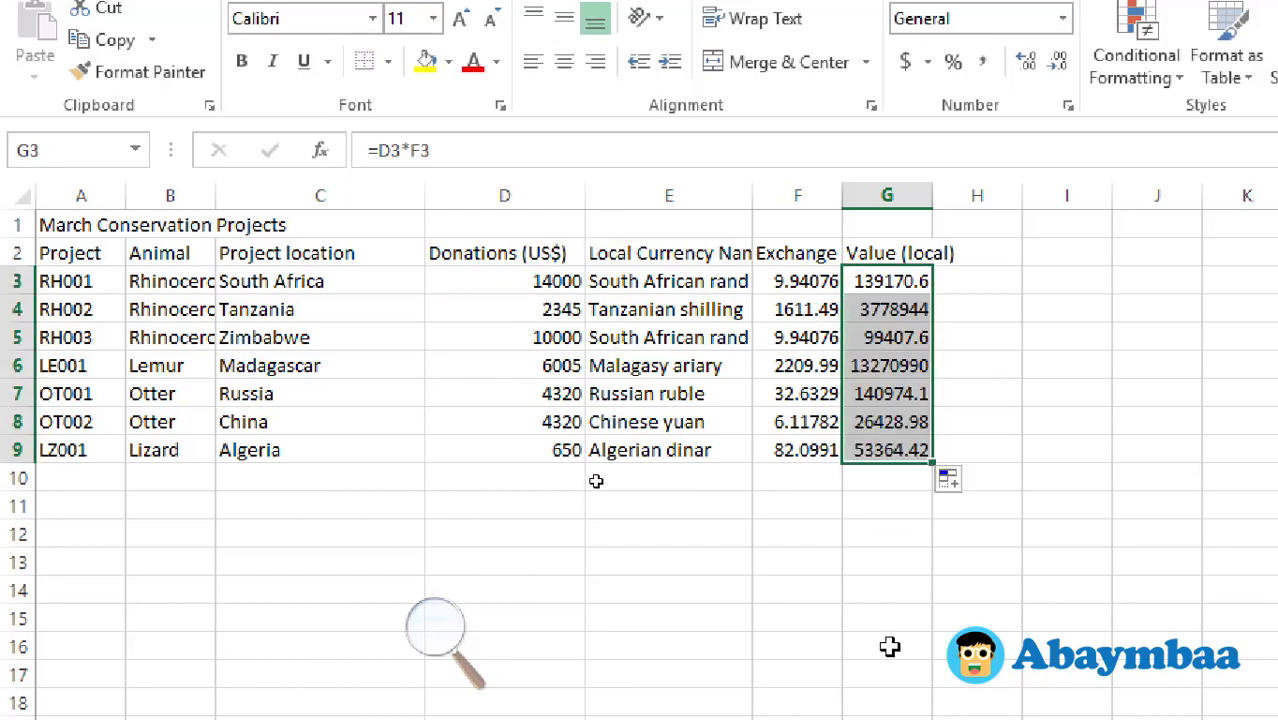
{"action": "left_click", "coordinate": [866, 561]}
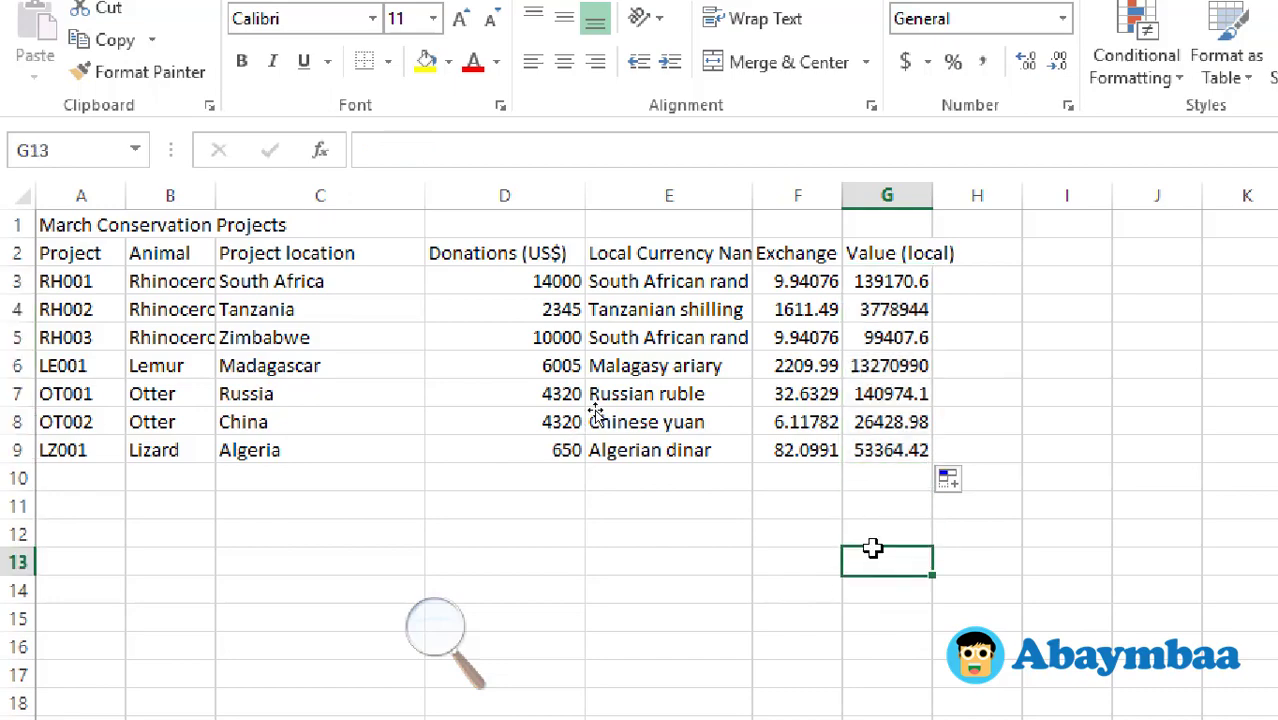
{"action": "key", "text": "alt+Tab"}
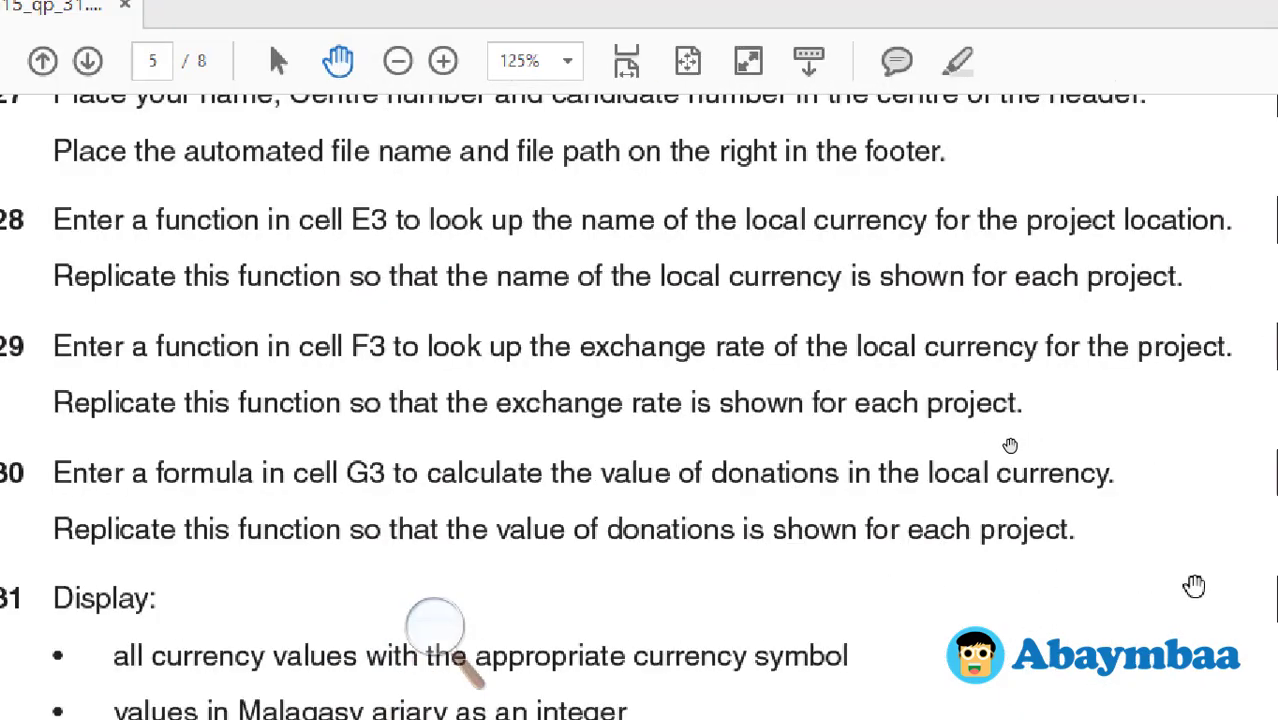
Step: Scroll the PDF down to task 31 on showing values with currency symbols
{"action": "scroll", "coordinate": [594, 529], "scroll_direction": "down", "scroll_amount": 5}
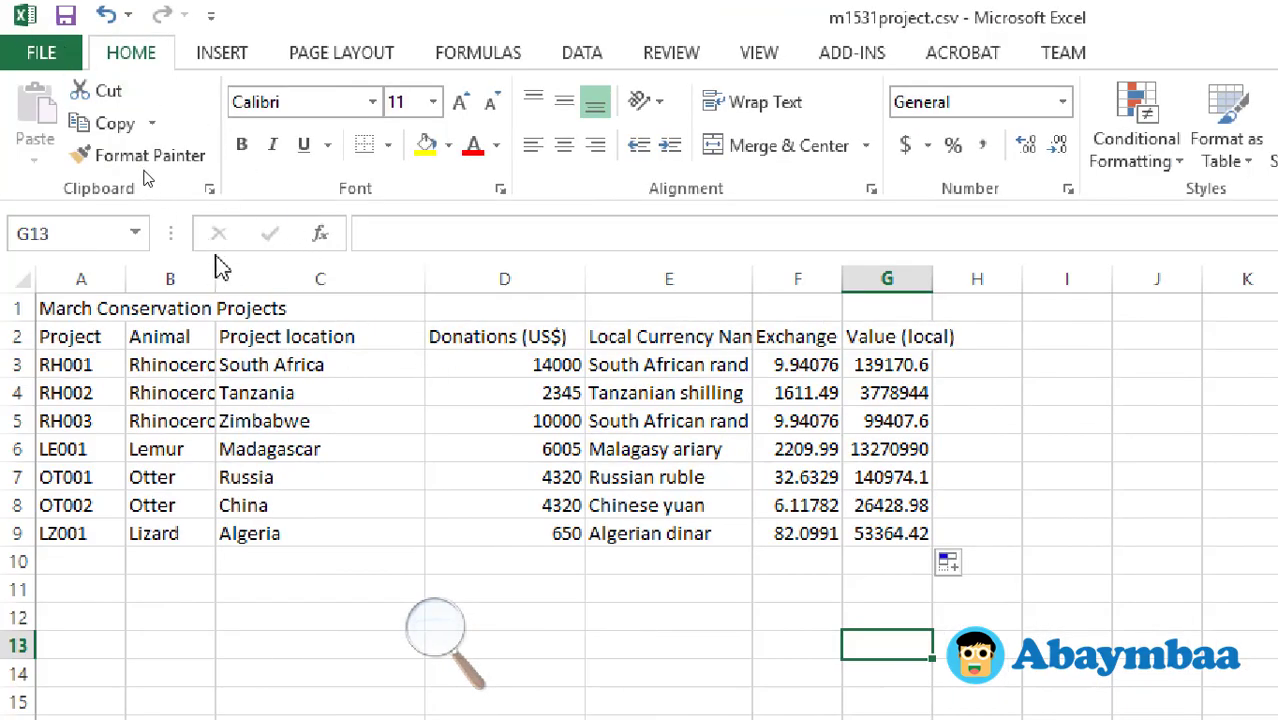
Step: Widen the Animal column to fit Rhinoceros and format donations D3:D9 as Currency
{"action": "left_click_drag", "start_coordinate": [217, 271], "coordinate": [316, 285]}
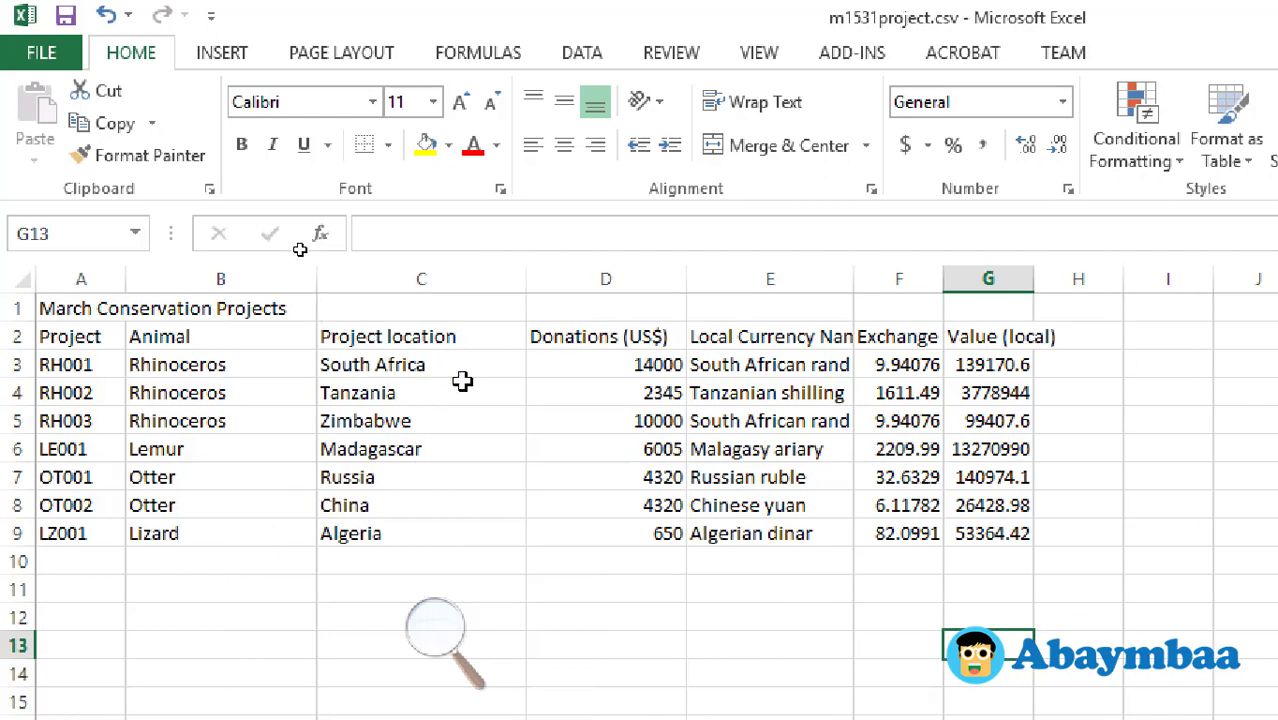
{"action": "mouse_move", "coordinate": [622, 362]}
{"action": "left_mouse_down"}
{"action": "mouse_move", "coordinate": [628, 549]}
{"action": "mouse_move", "coordinate": [628, 533]}
{"action": "left_mouse_up"}
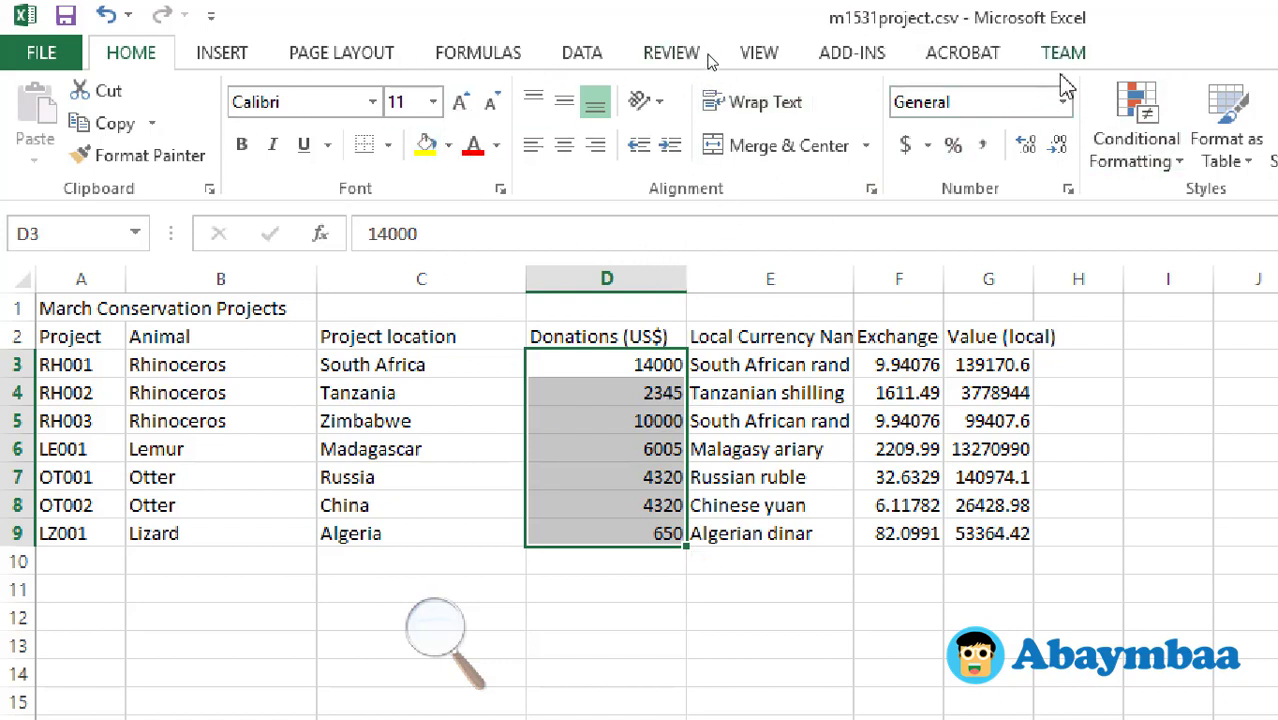
{"action": "left_click", "coordinate": [1064, 104]}
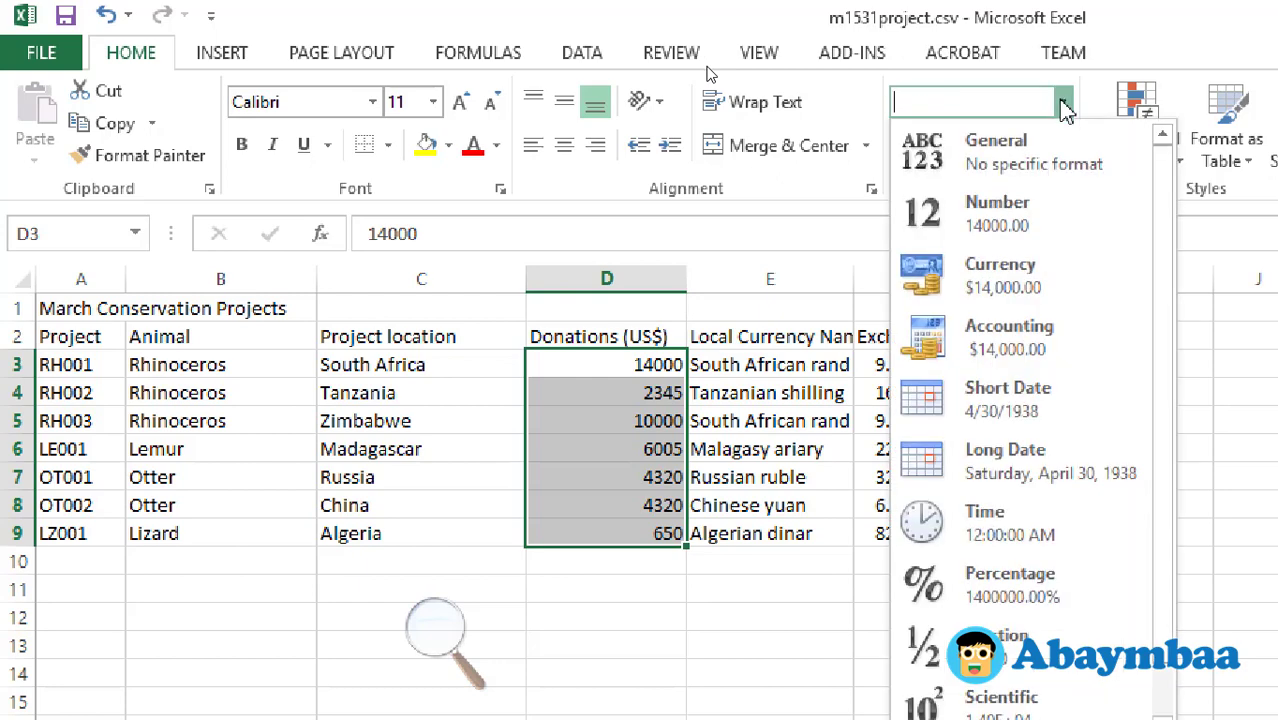
{"action": "left_click", "coordinate": [1022, 282]}
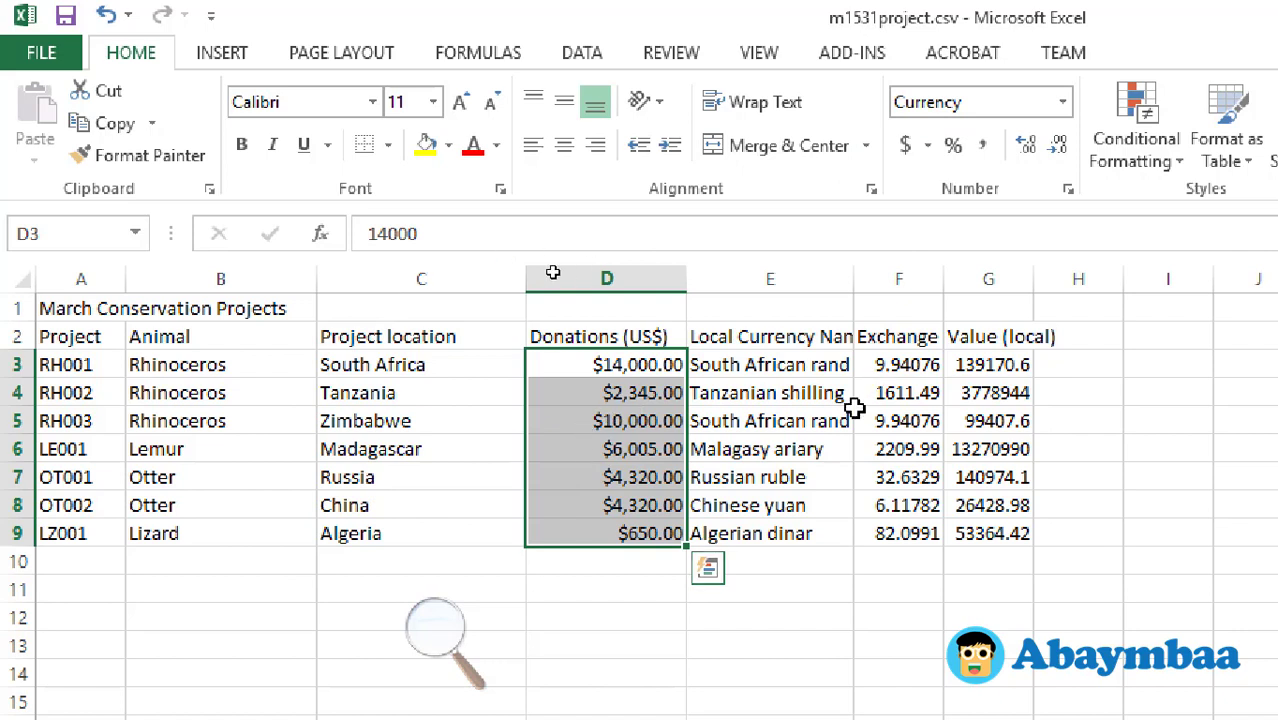
Step: Format the Value (local) figures G3:G9 as Currency, $139,170.64 to $53,364.42
{"action": "left_click", "coordinate": [925, 365]}
{"action": "left_click", "coordinate": [995, 366]}
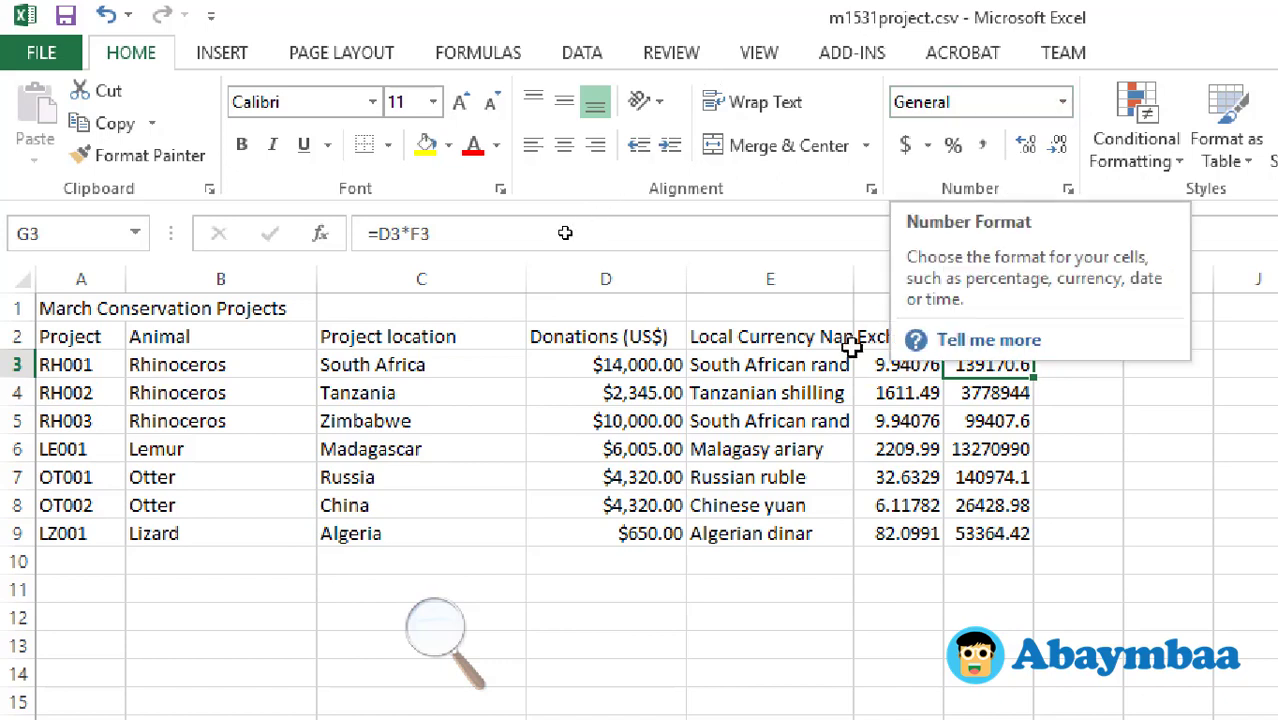
{"action": "left_click", "coordinate": [818, 364]}
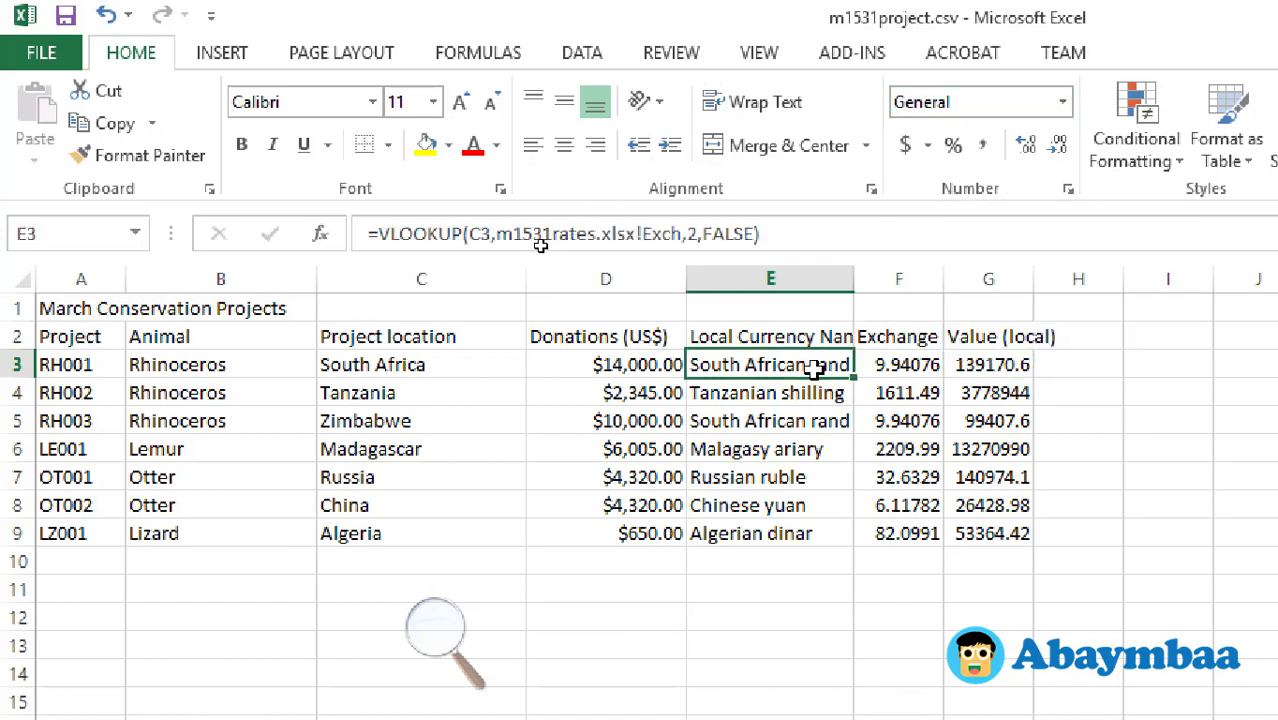
{"action": "left_click_drag", "start_coordinate": [991, 368], "coordinate": [995, 533]}
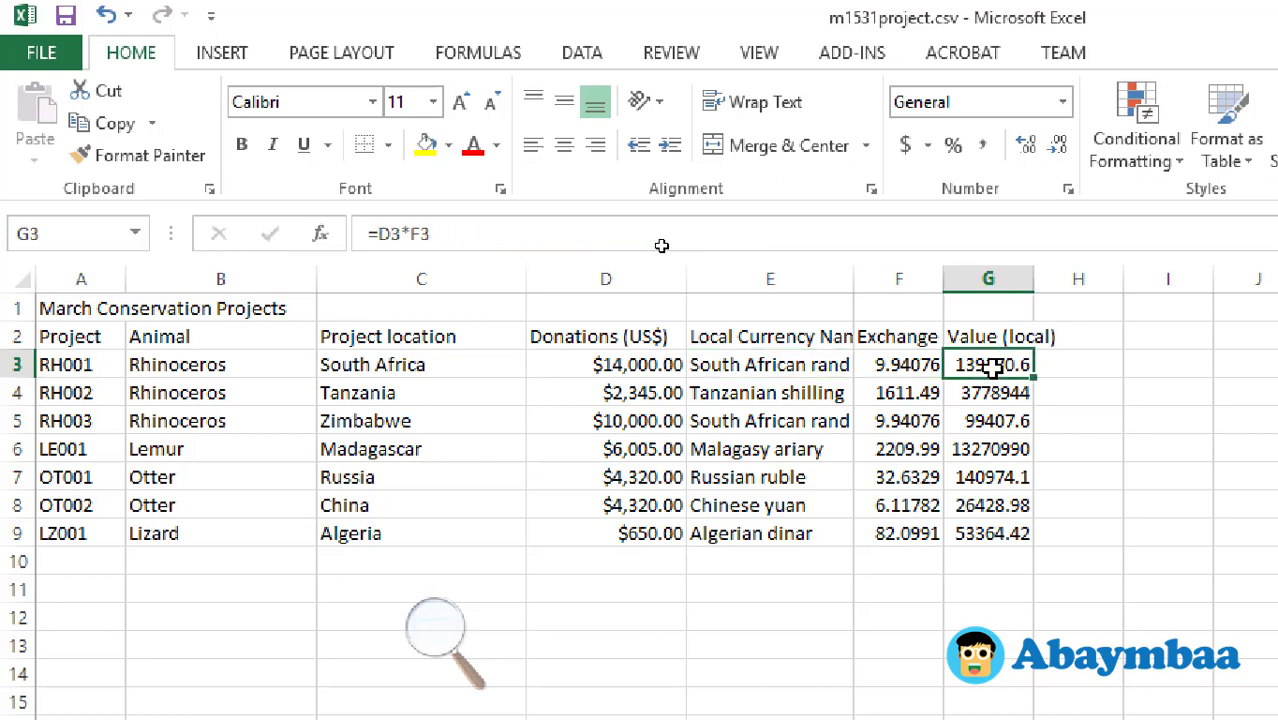
{"action": "left_click", "coordinate": [1062, 101]}
{"action": "left_click", "coordinate": [1005, 276]}
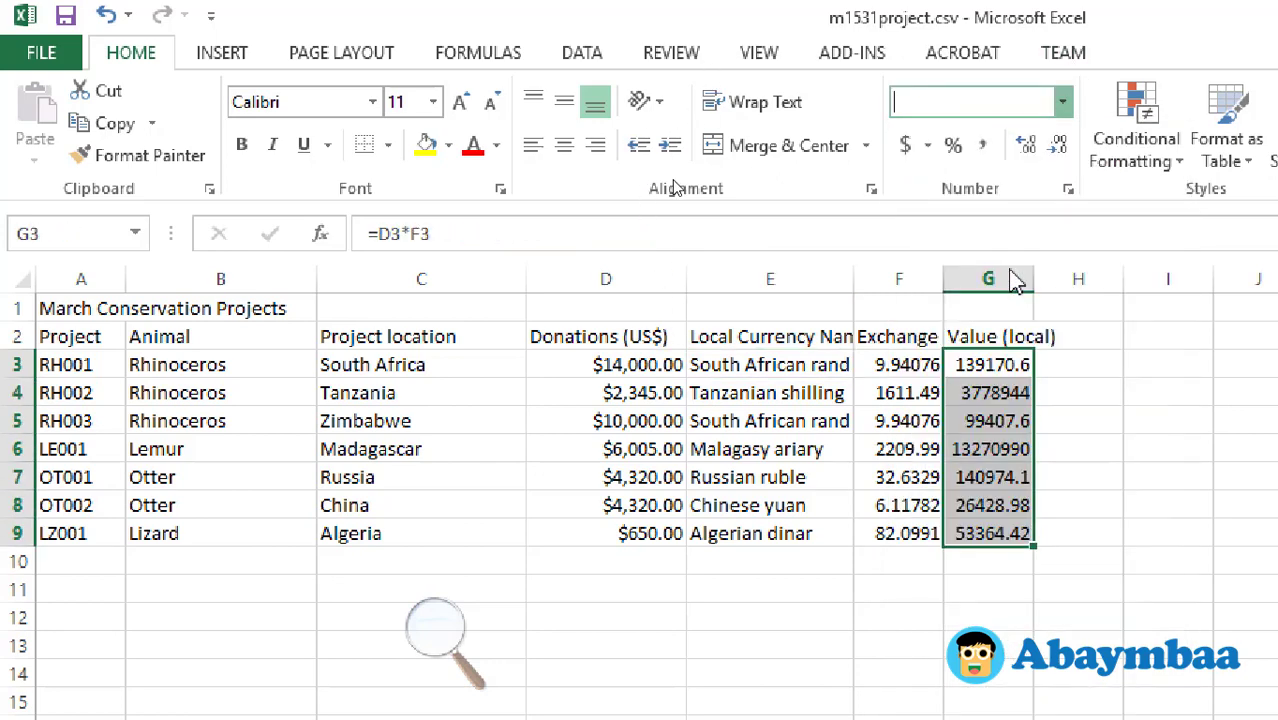
{"action": "left_click", "coordinate": [1088, 452]}
Step: Give G3 an Accounting format with the SAR symbol, showing SAR 139,170.64
{"action": "left_click", "coordinate": [990, 362]}
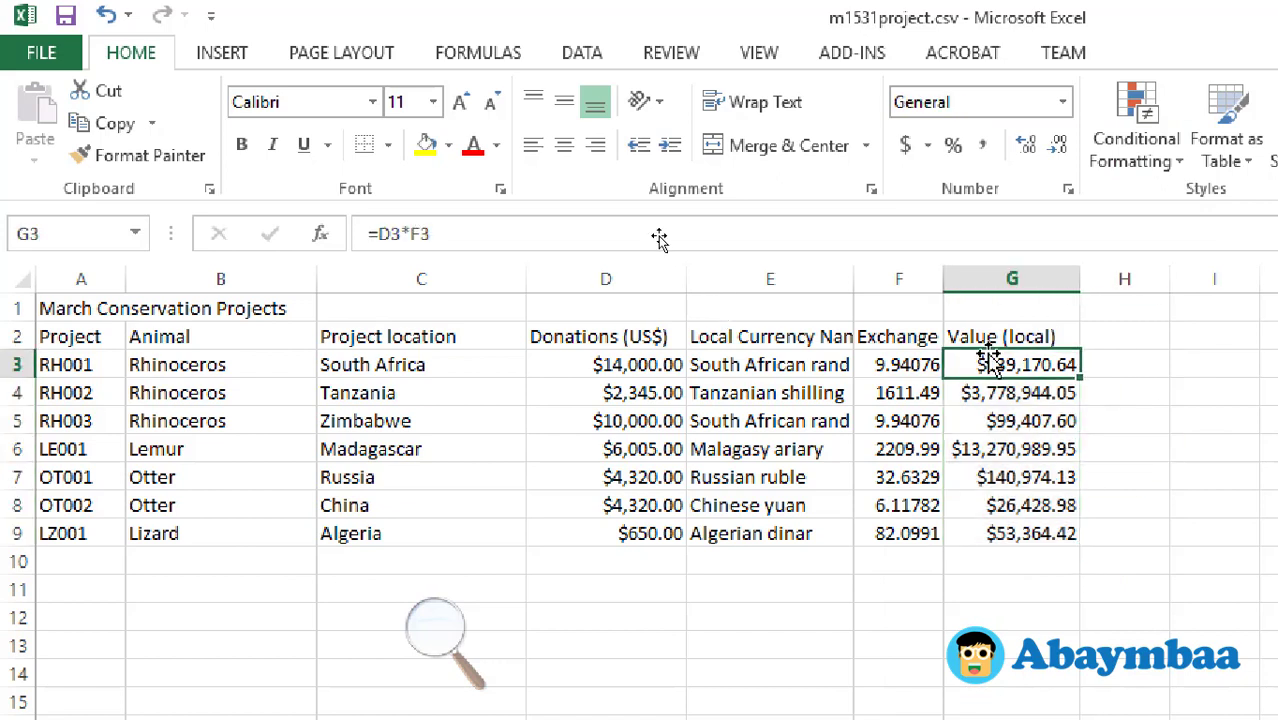
{"action": "left_click", "coordinate": [929, 146]}
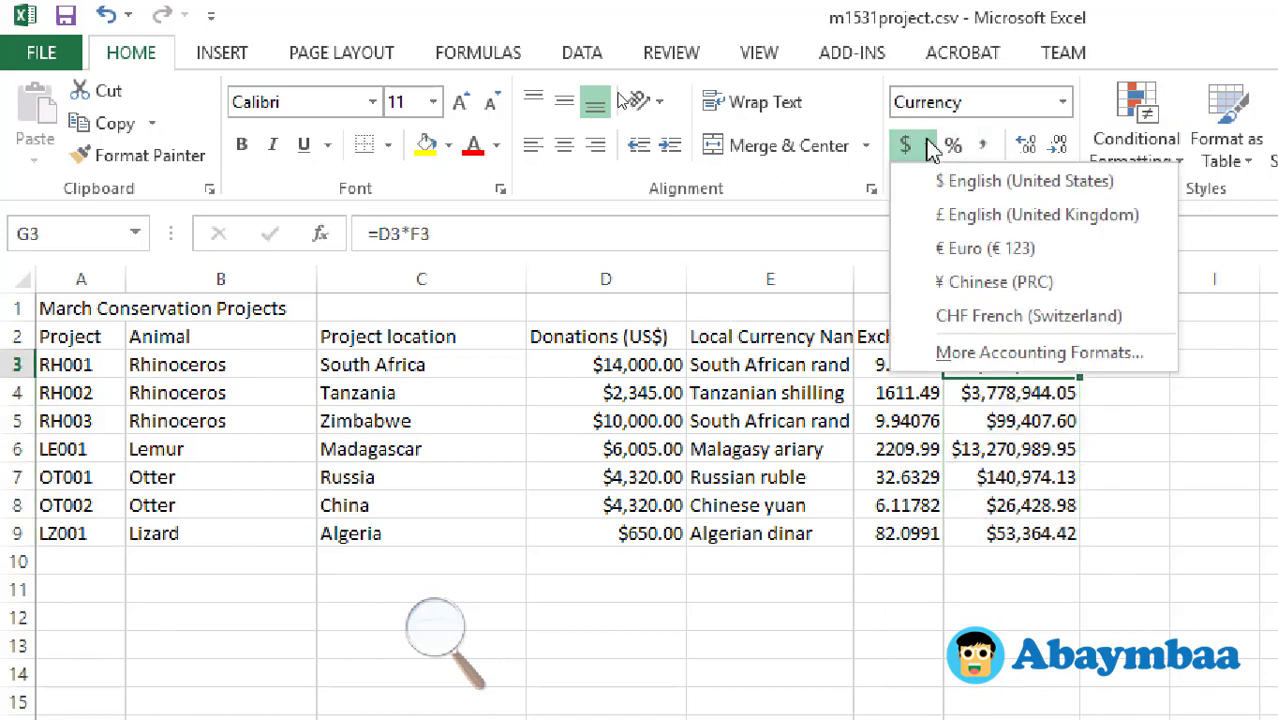
{"action": "left_click", "coordinate": [1038, 347]}
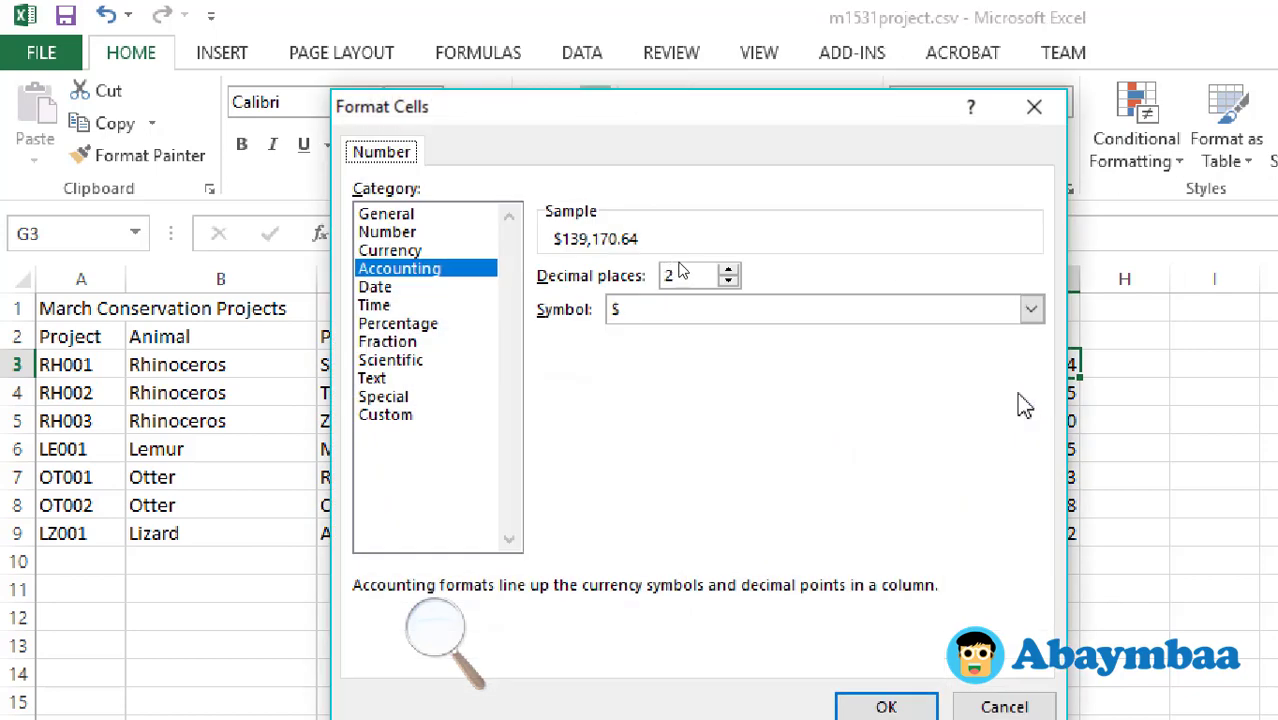
{"action": "left_click", "coordinate": [1030, 310]}
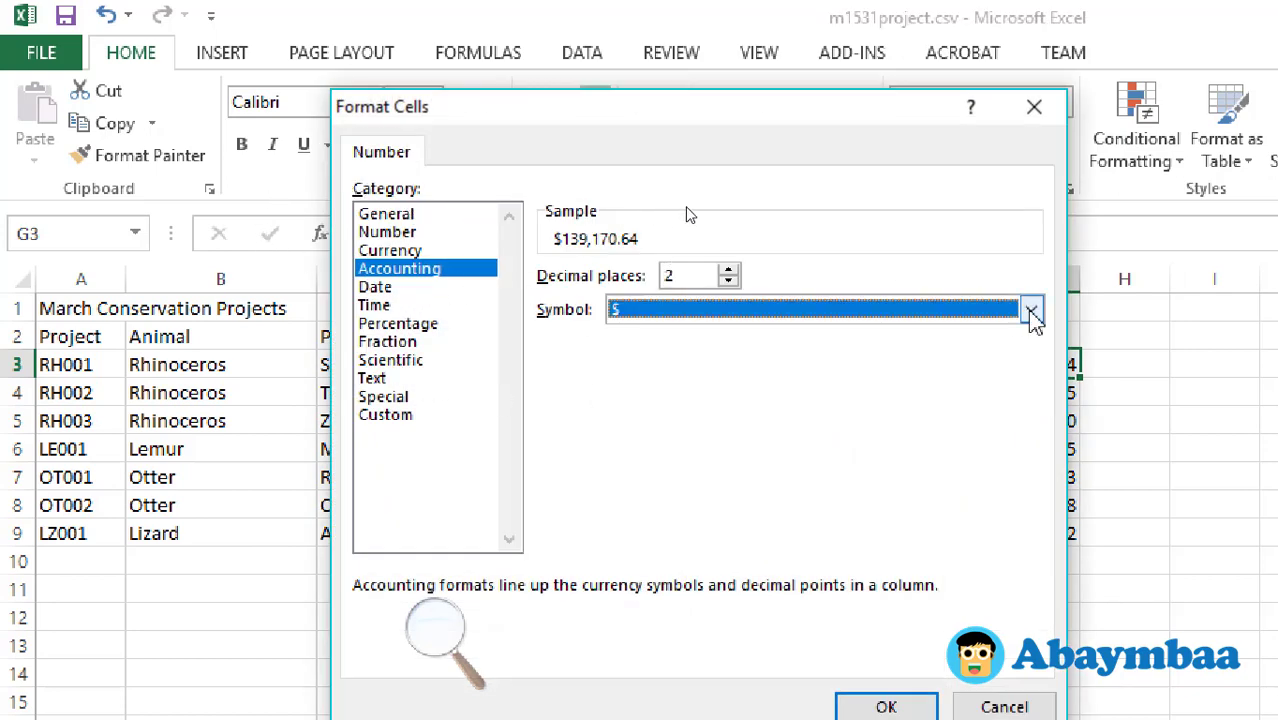
{"action": "left_click_drag", "start_coordinate": [1030, 368], "coordinate": [1030, 405]}
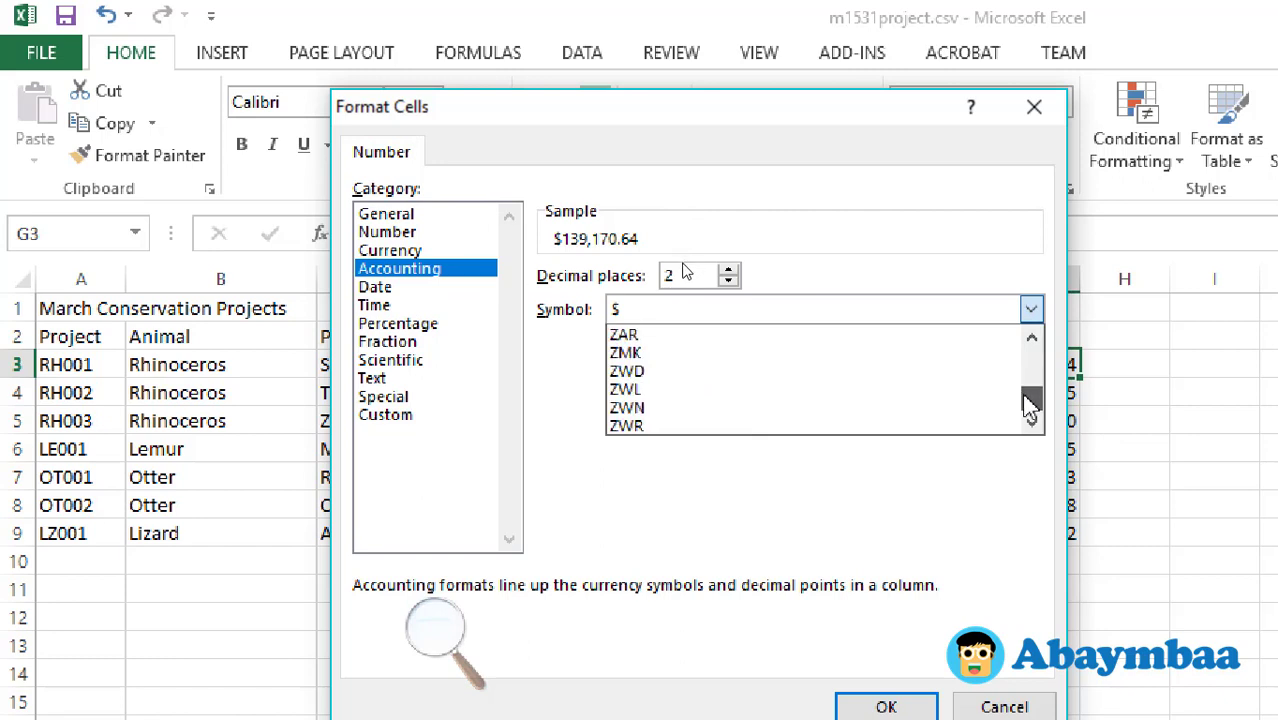
{"action": "left_click", "coordinate": [690, 312]}
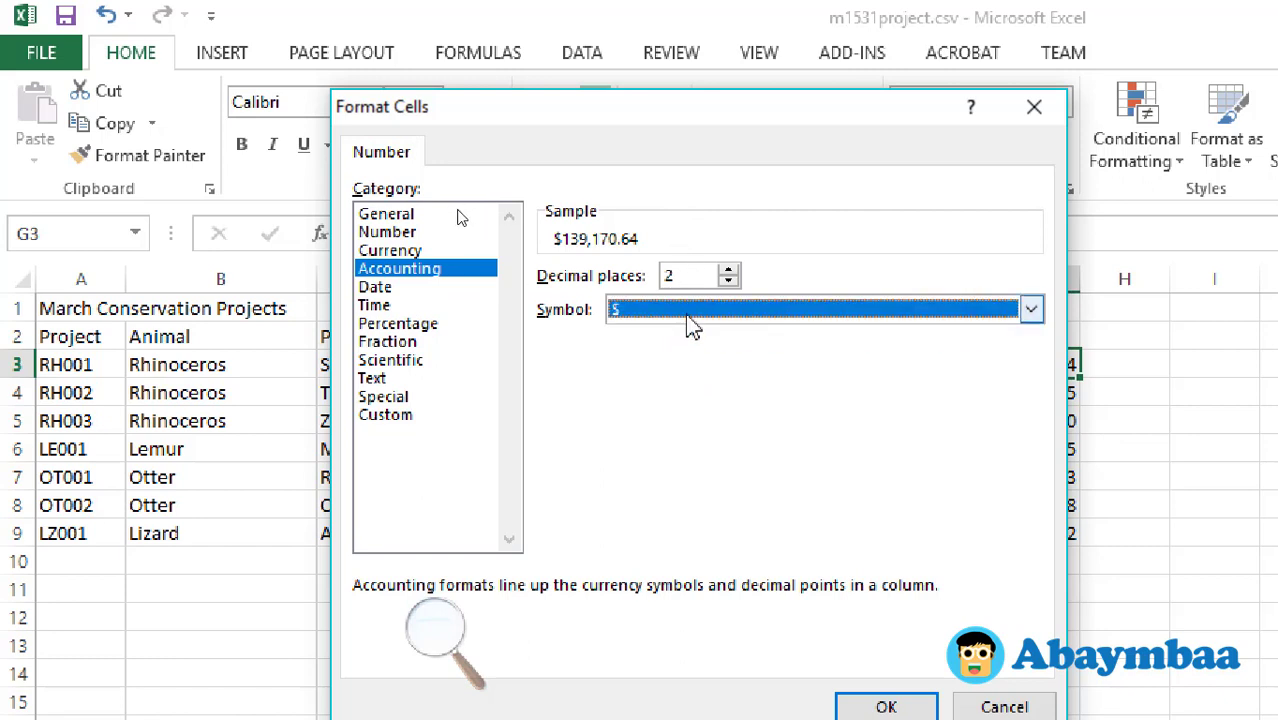
{"action": "type", "text": "s"}
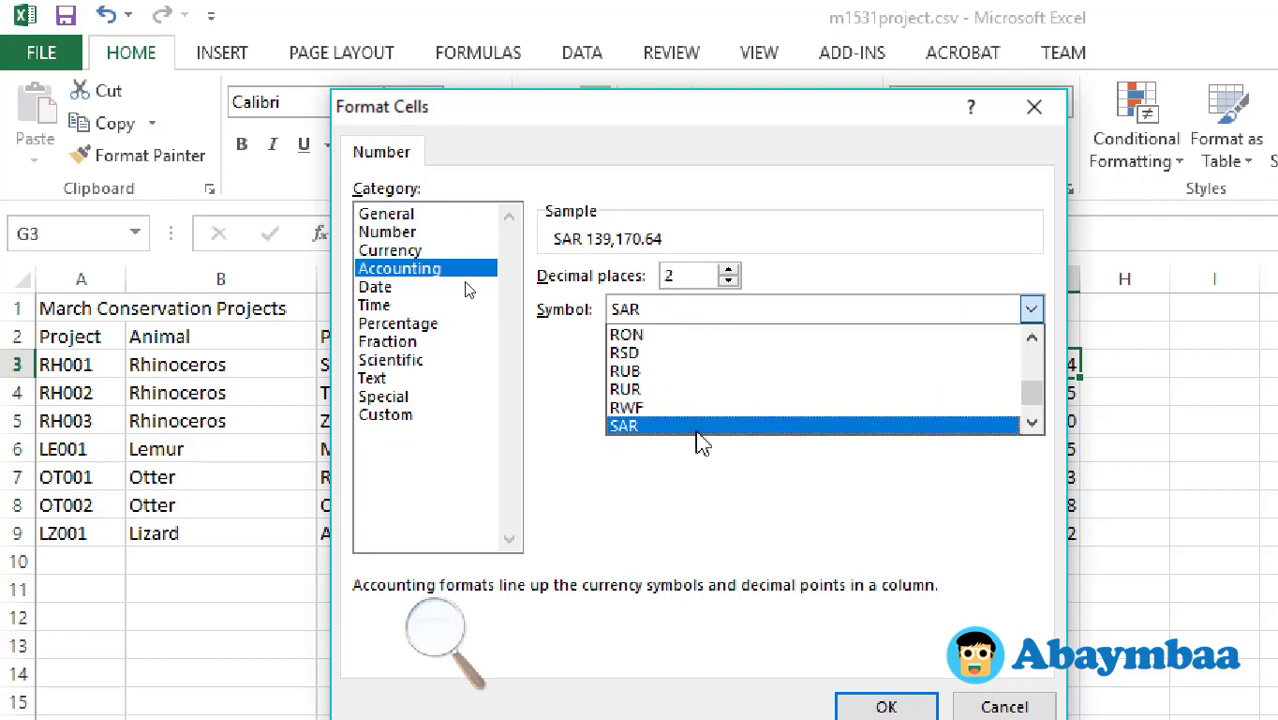
{"action": "left_click", "coordinate": [703, 428]}
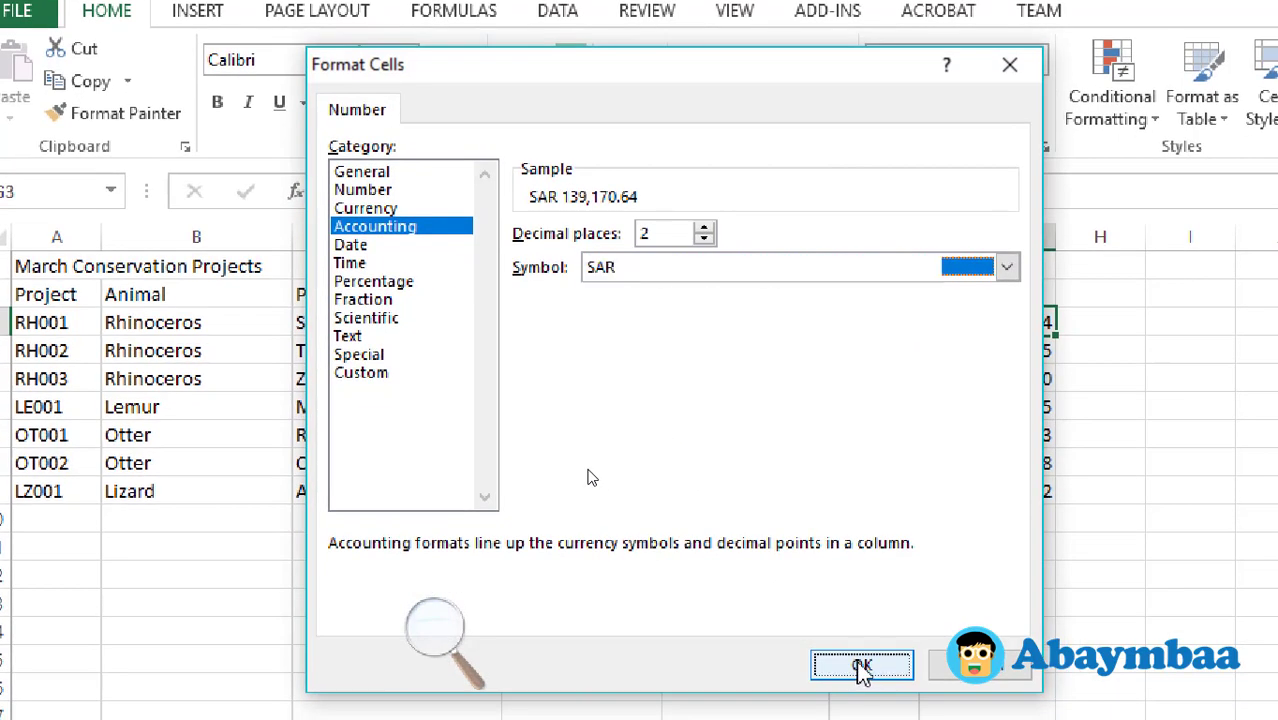
{"action": "left_click", "coordinate": [882, 706]}
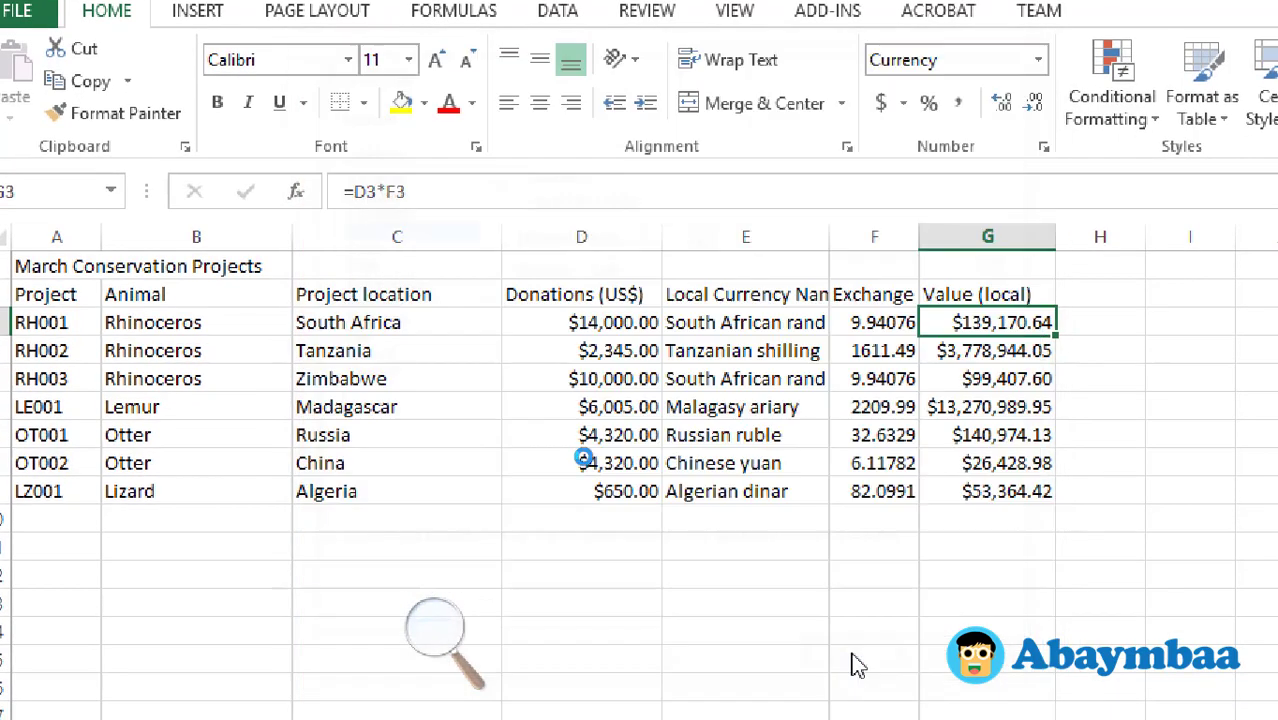
{"action": "left_click", "coordinate": [1028, 358]}
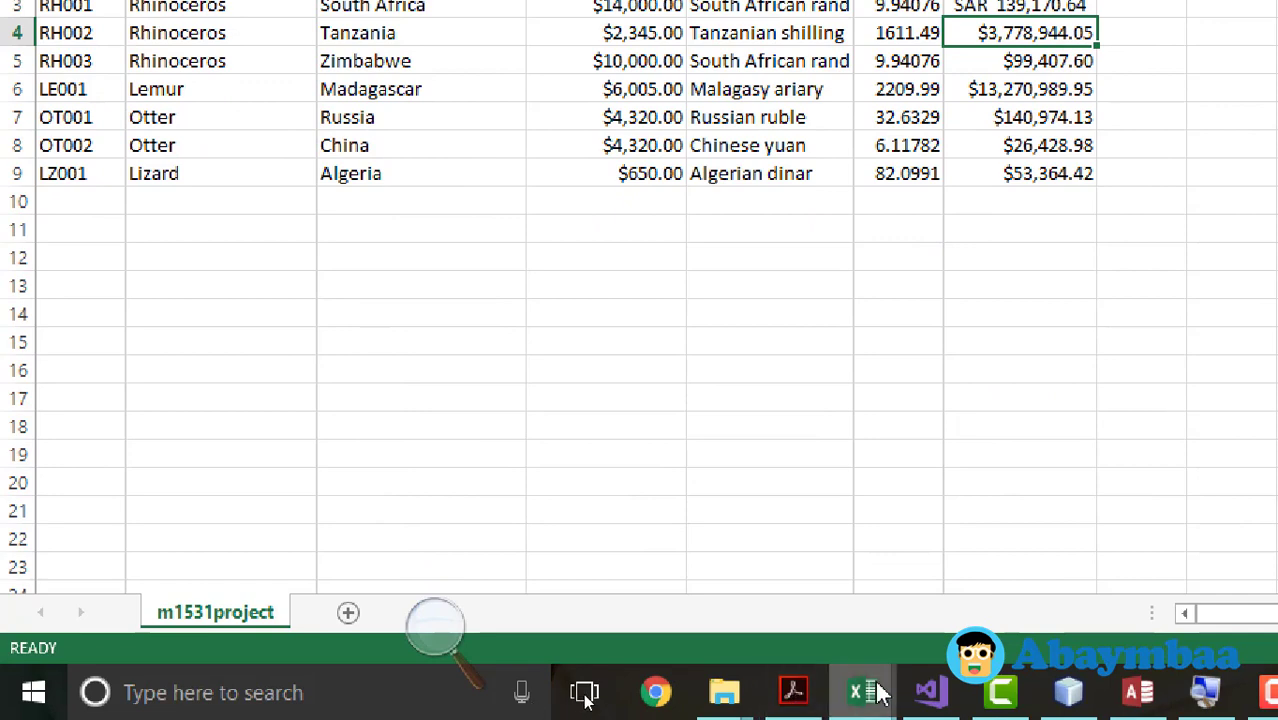
{"action": "left_click", "coordinate": [866, 692]}
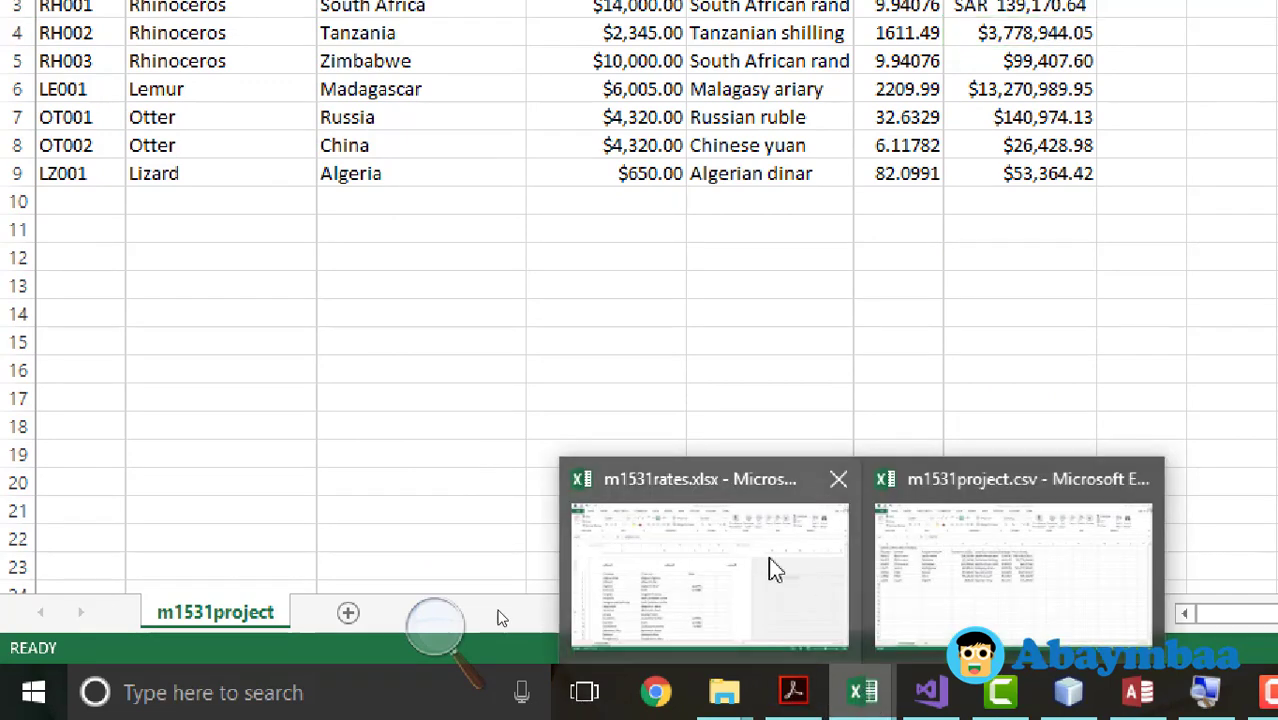
{"action": "left_click", "coordinate": [719, 554]}
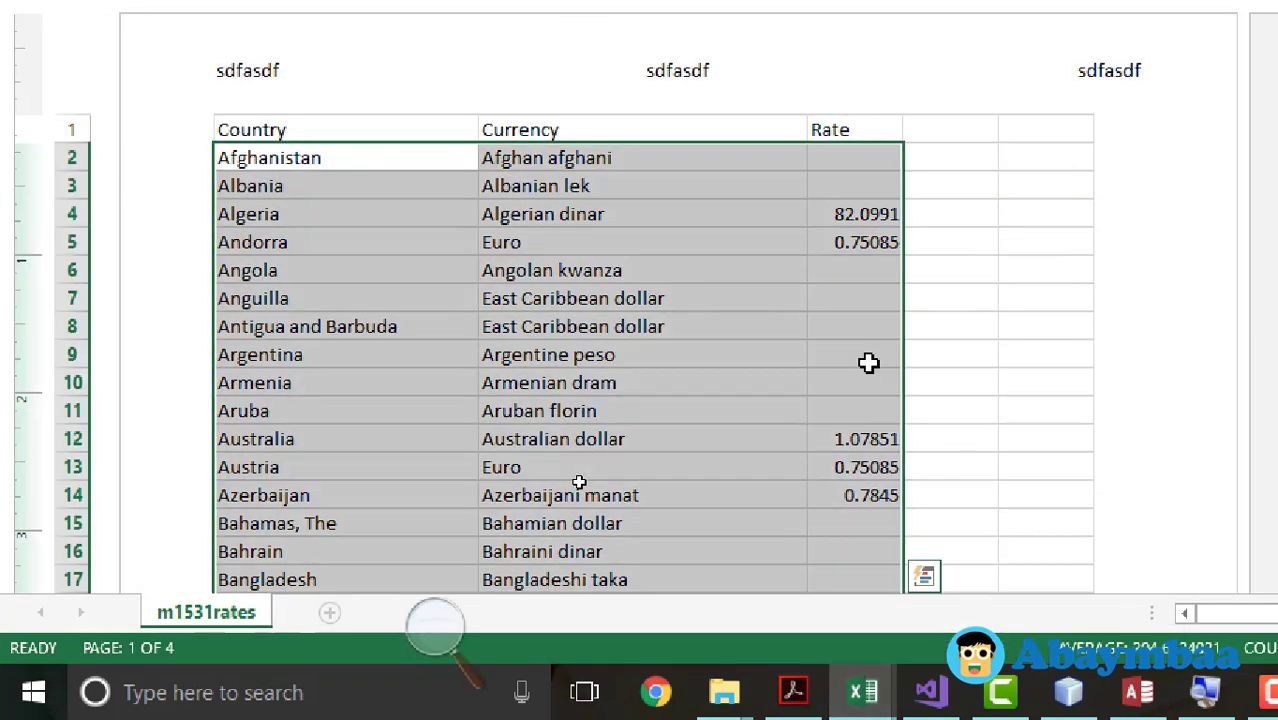
{"action": "scroll", "coordinate": [479, 328], "scroll_direction": "down", "scroll_amount": 7}
{"action": "scroll", "coordinate": [616, 390], "scroll_direction": "down", "scroll_amount": 1}
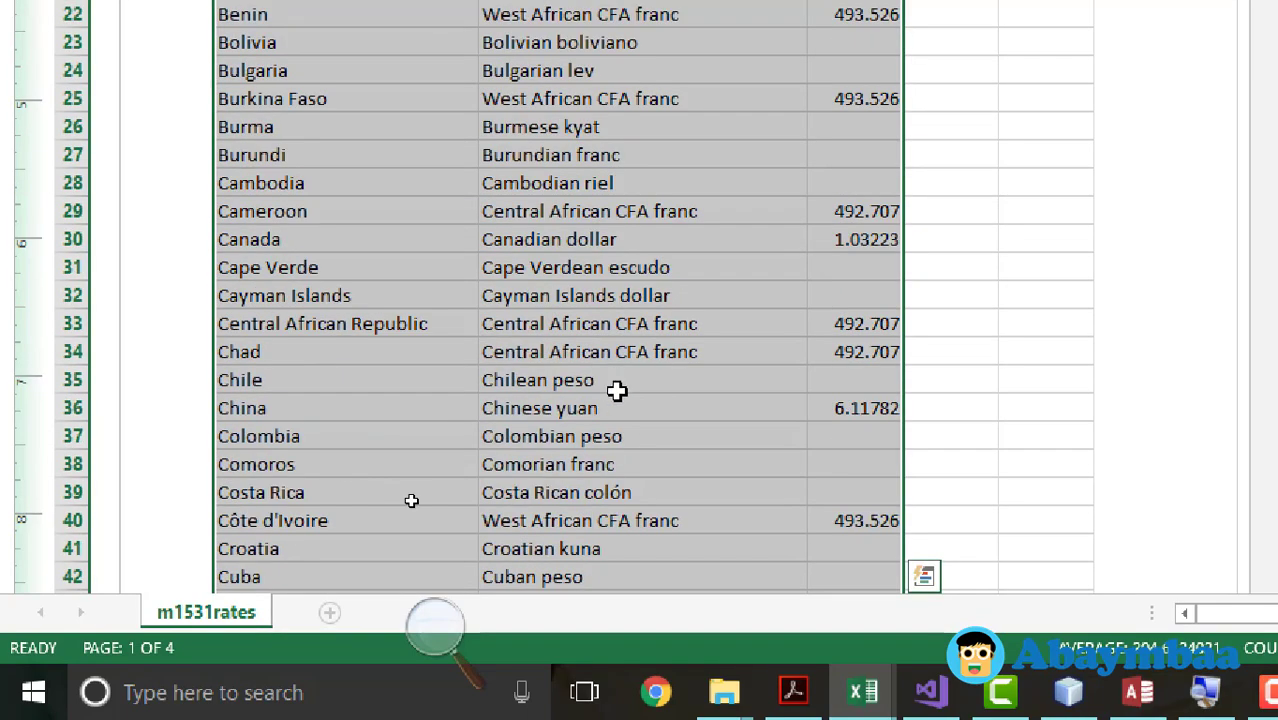
{"action": "scroll", "coordinate": [616, 390], "scroll_direction": "up", "scroll_amount": 9}
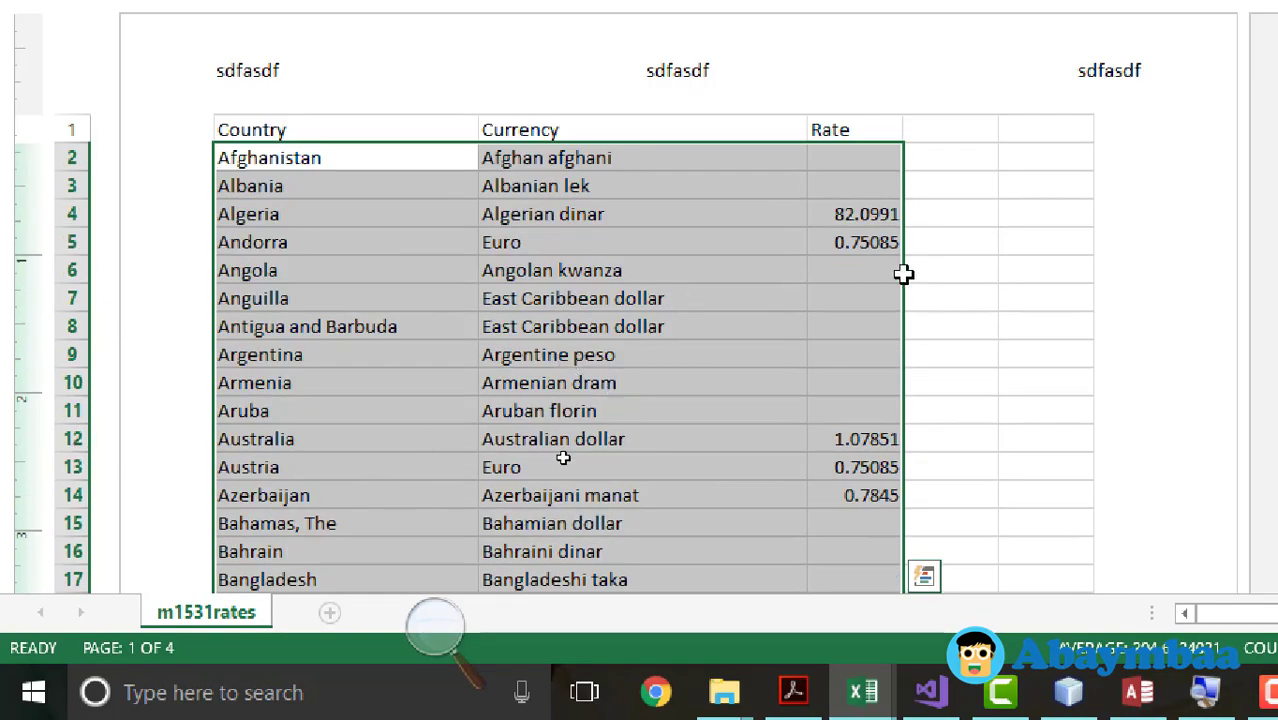
{"action": "key", "text": "alt+Tab"}
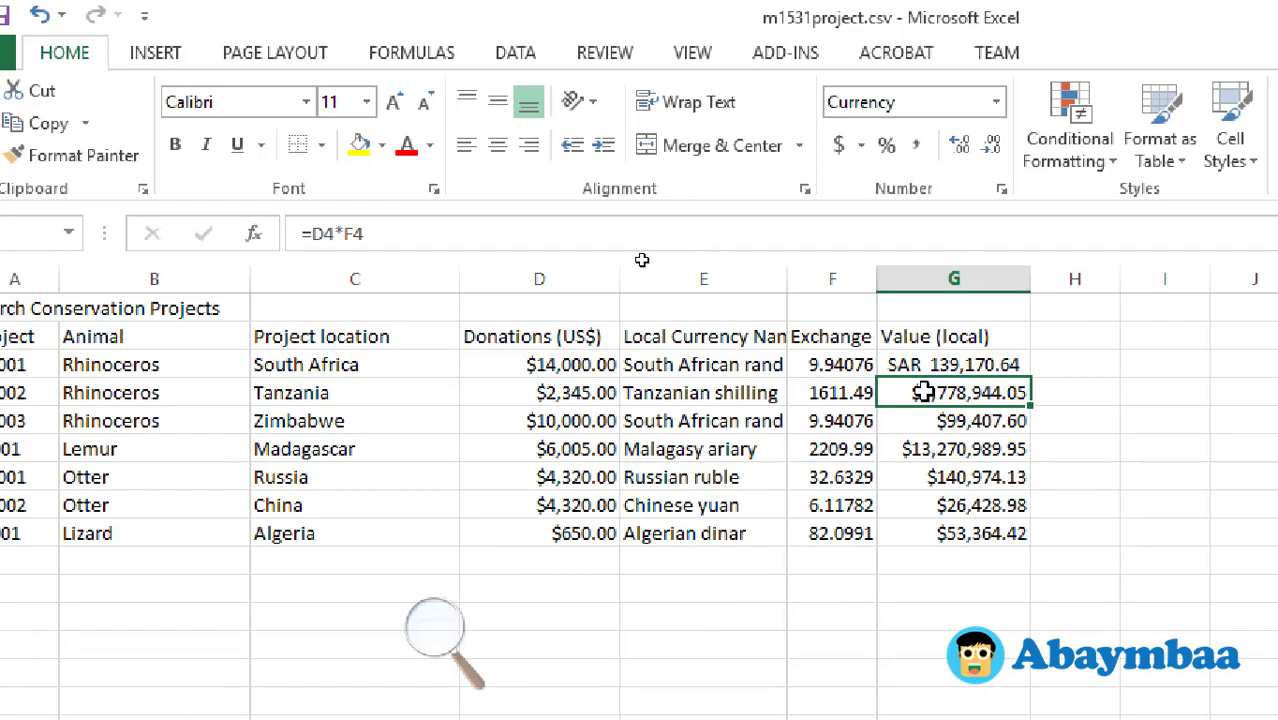
Step: Open More Accounting Formats for the Tanzania value in G4 and browse symbols to the T codes
{"action": "left_click", "coordinate": [692, 394]}
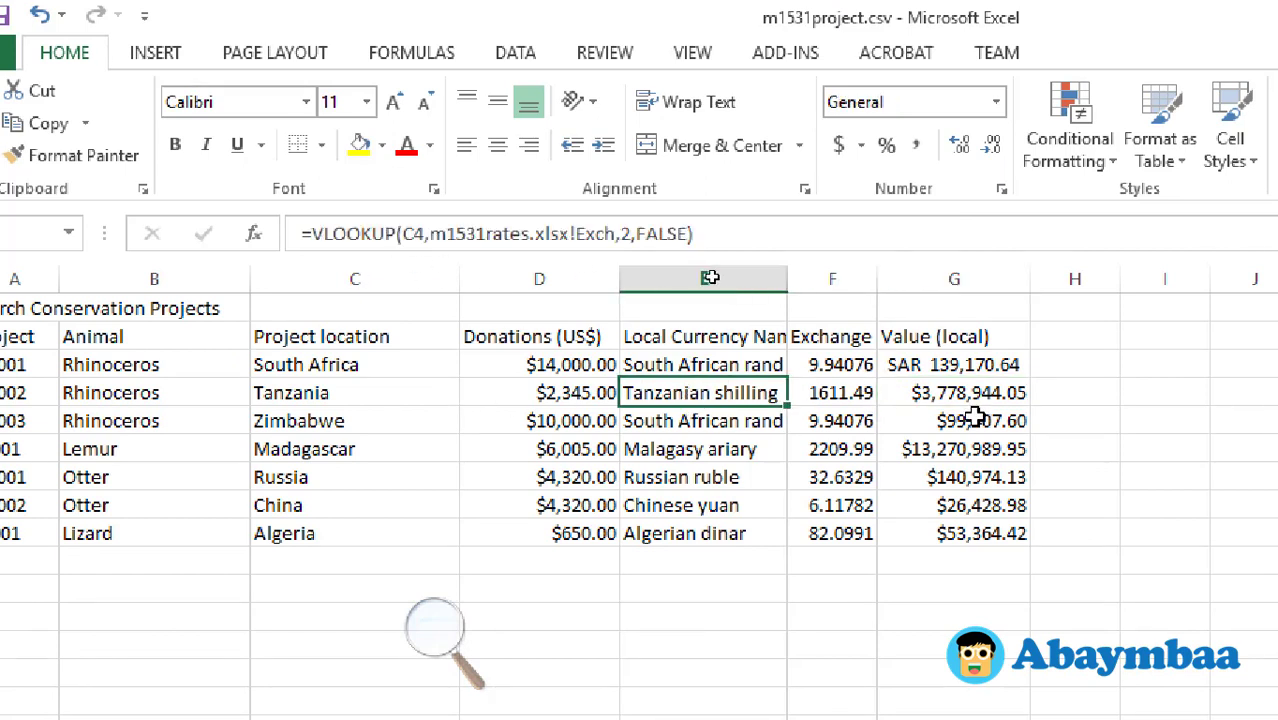
{"action": "left_click", "coordinate": [970, 394]}
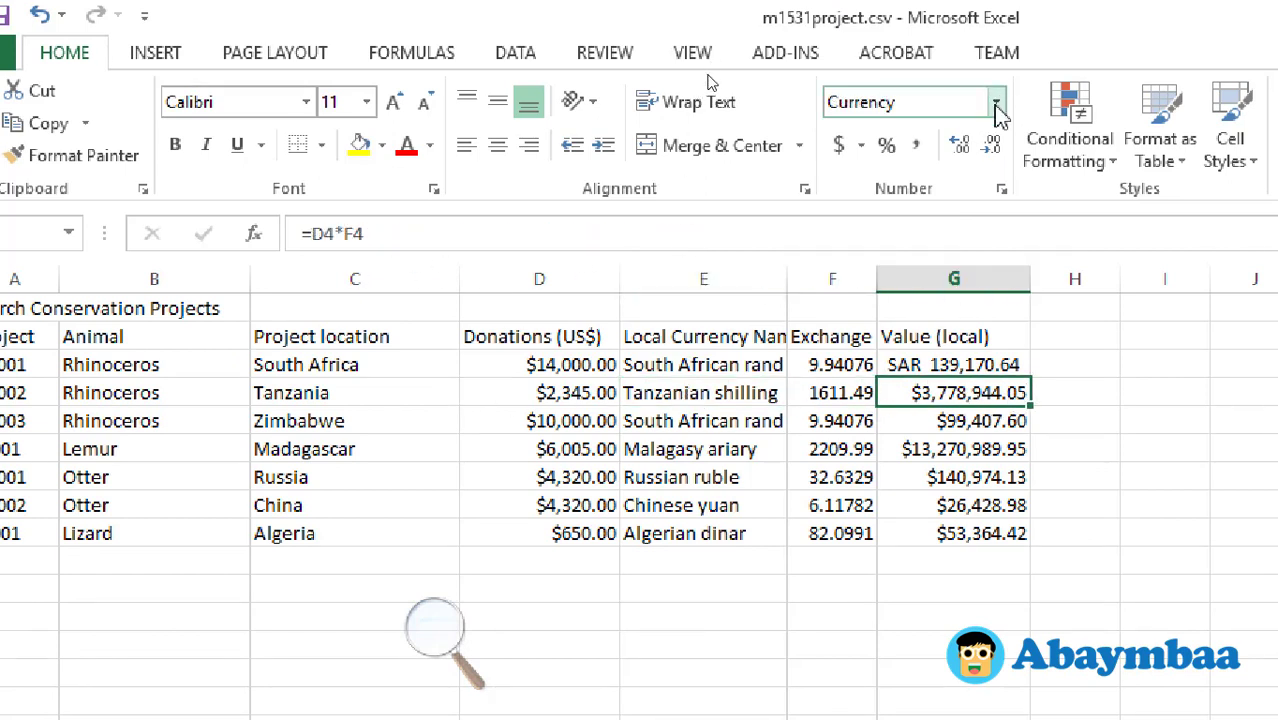
{"action": "left_click", "coordinate": [845, 145]}
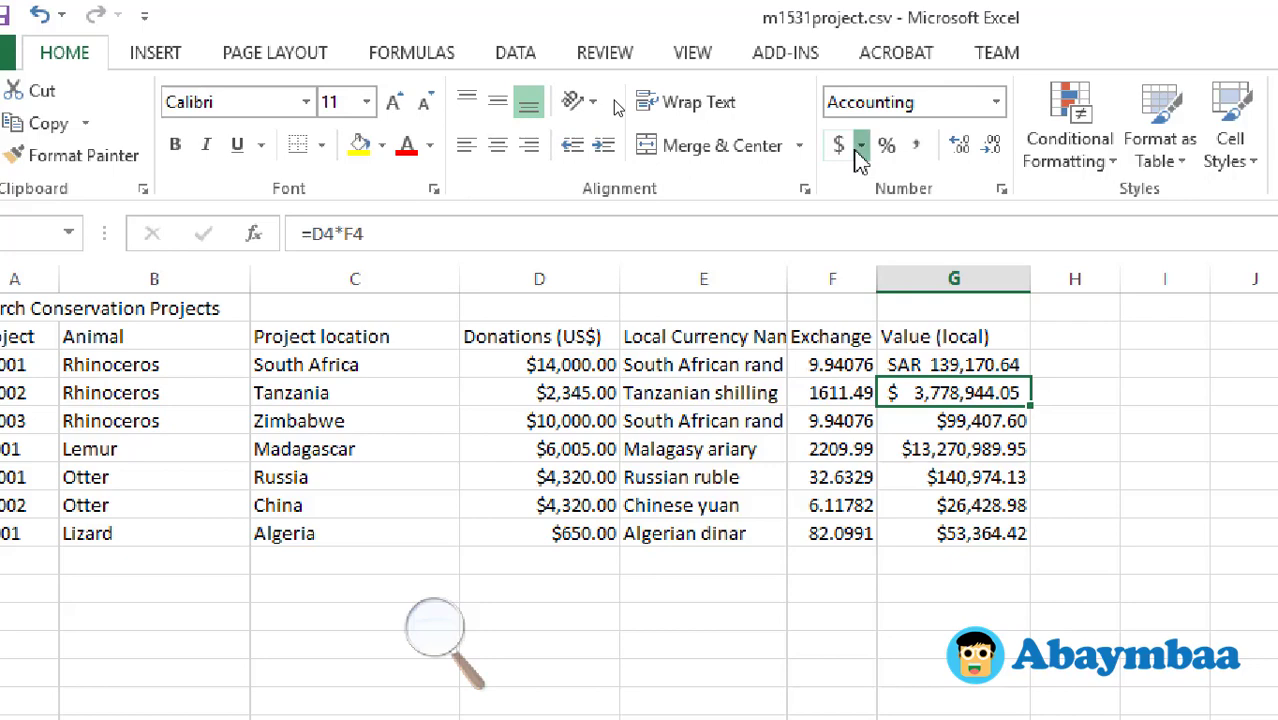
{"action": "left_click", "coordinate": [858, 148]}
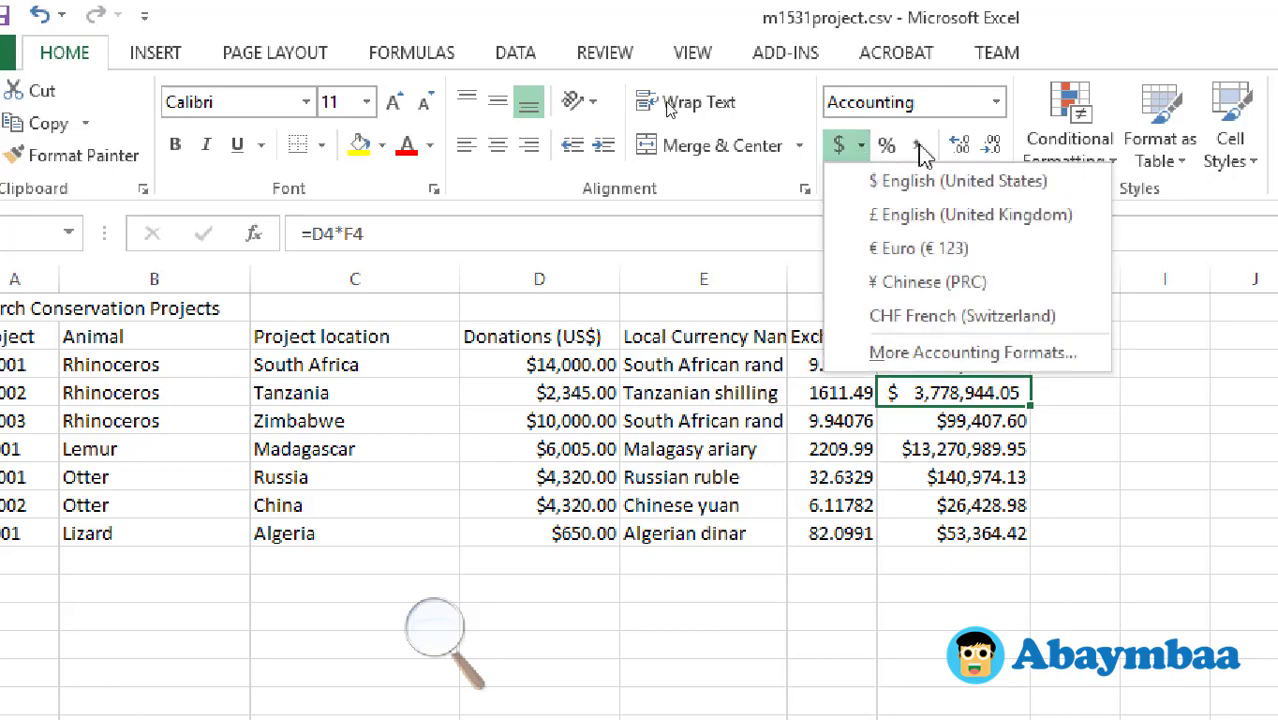
{"action": "left_click", "coordinate": [998, 360]}
{"action": "left_click", "coordinate": [665, 312]}
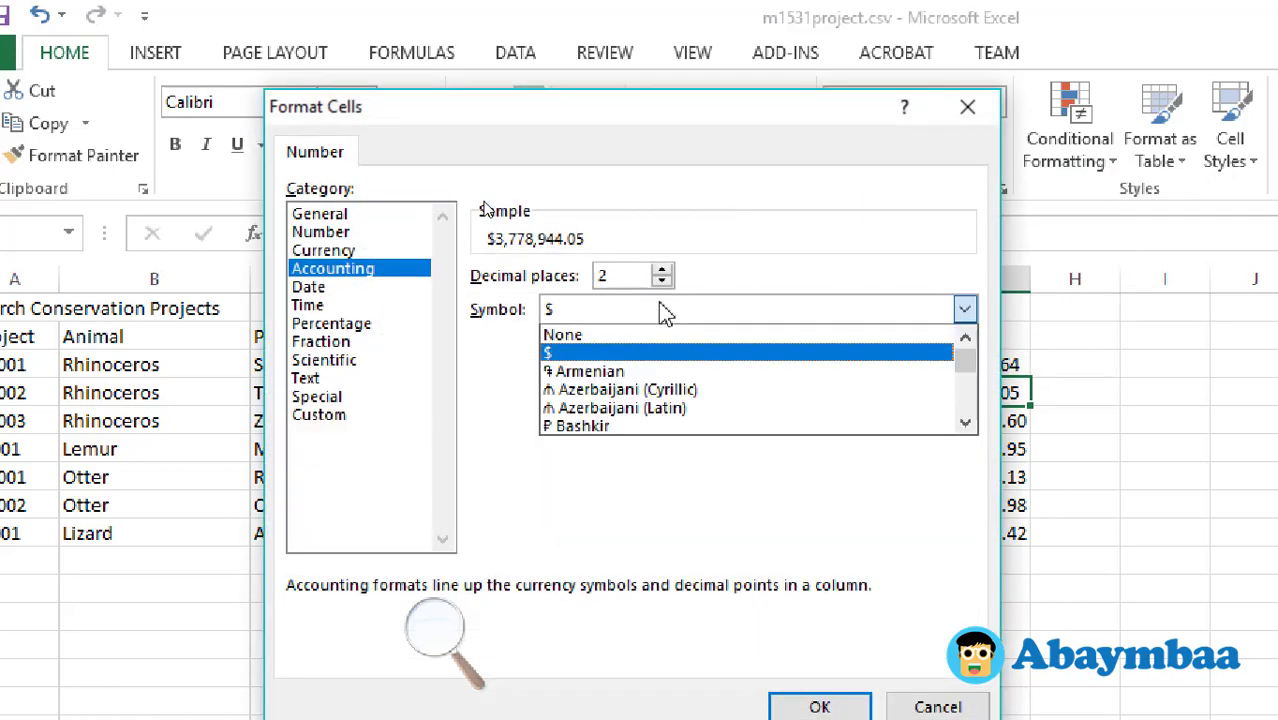
{"action": "key", "text": "t"}
{"action": "key", "text": "a"}
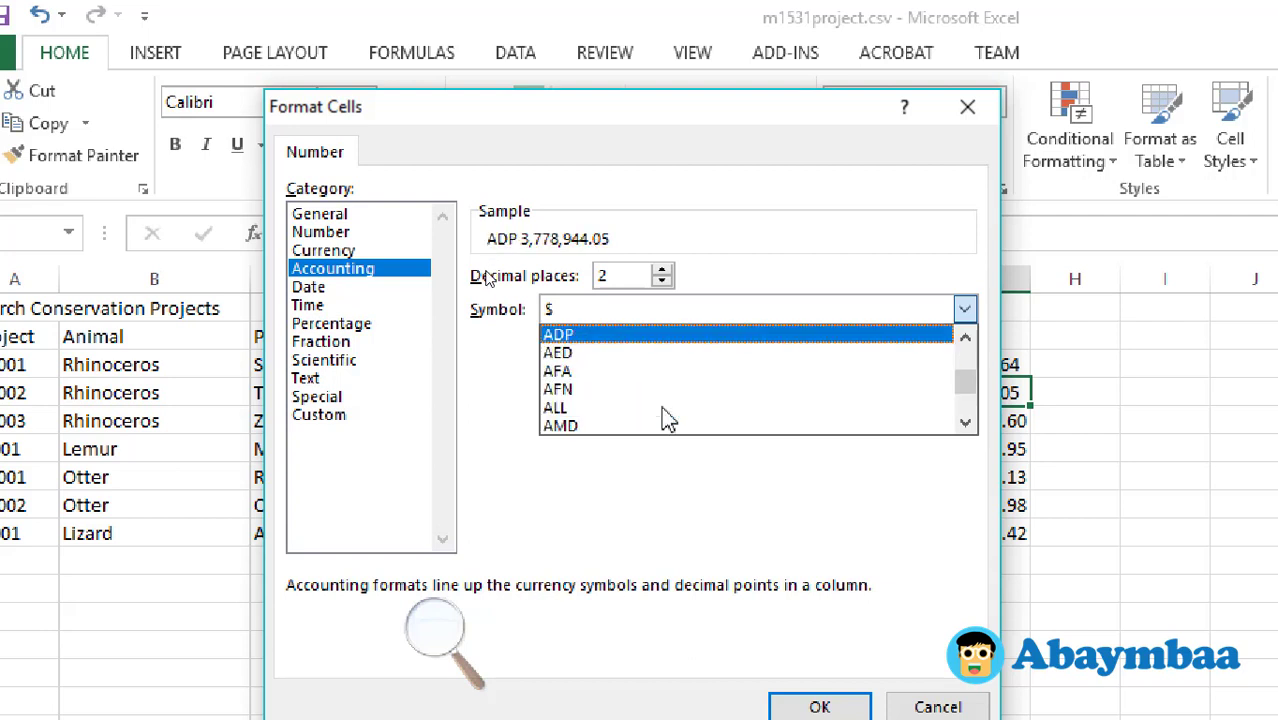
{"action": "left_click", "coordinate": [668, 312]}
{"action": "left_click", "coordinate": [668, 312]}
{"action": "key", "text": "t"}
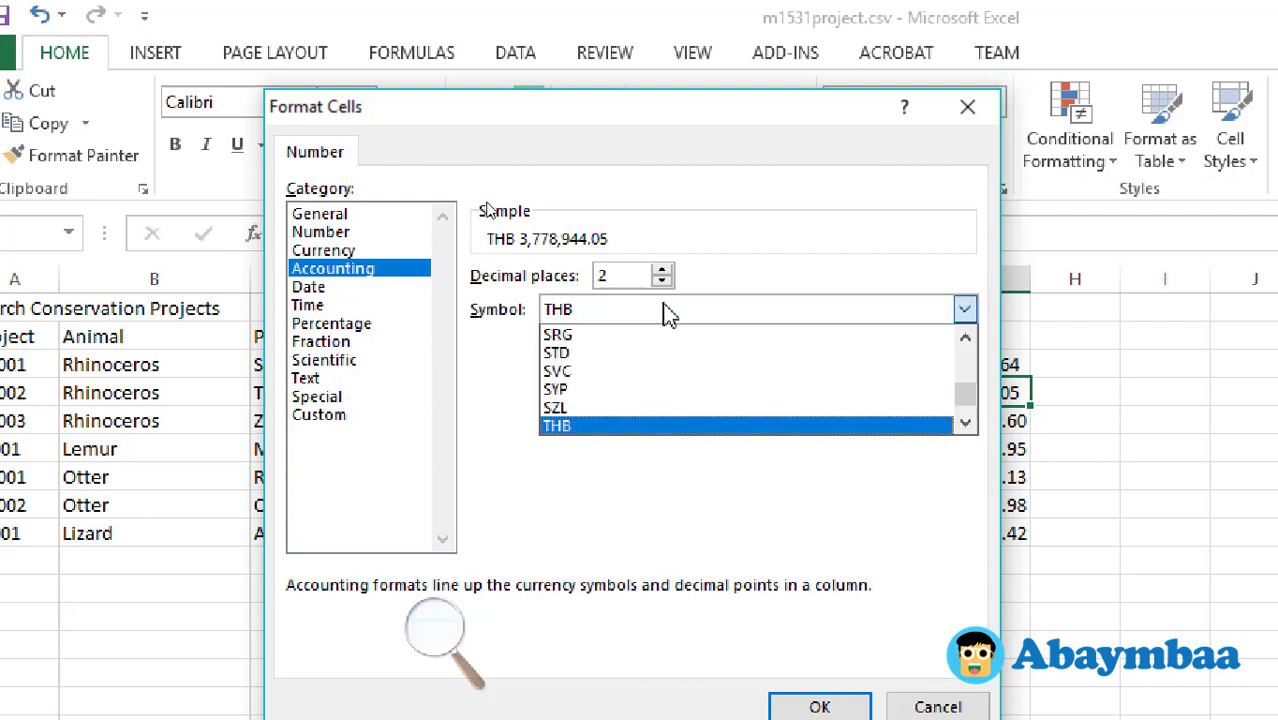
Step: Choose TZS as G4's accounting symbol, showing TZS 3,778,944.05
{"action": "left_click", "coordinate": [966, 423]}
{"action": "left_click", "coordinate": [966, 423]}
{"action": "left_click", "coordinate": [970, 432]}
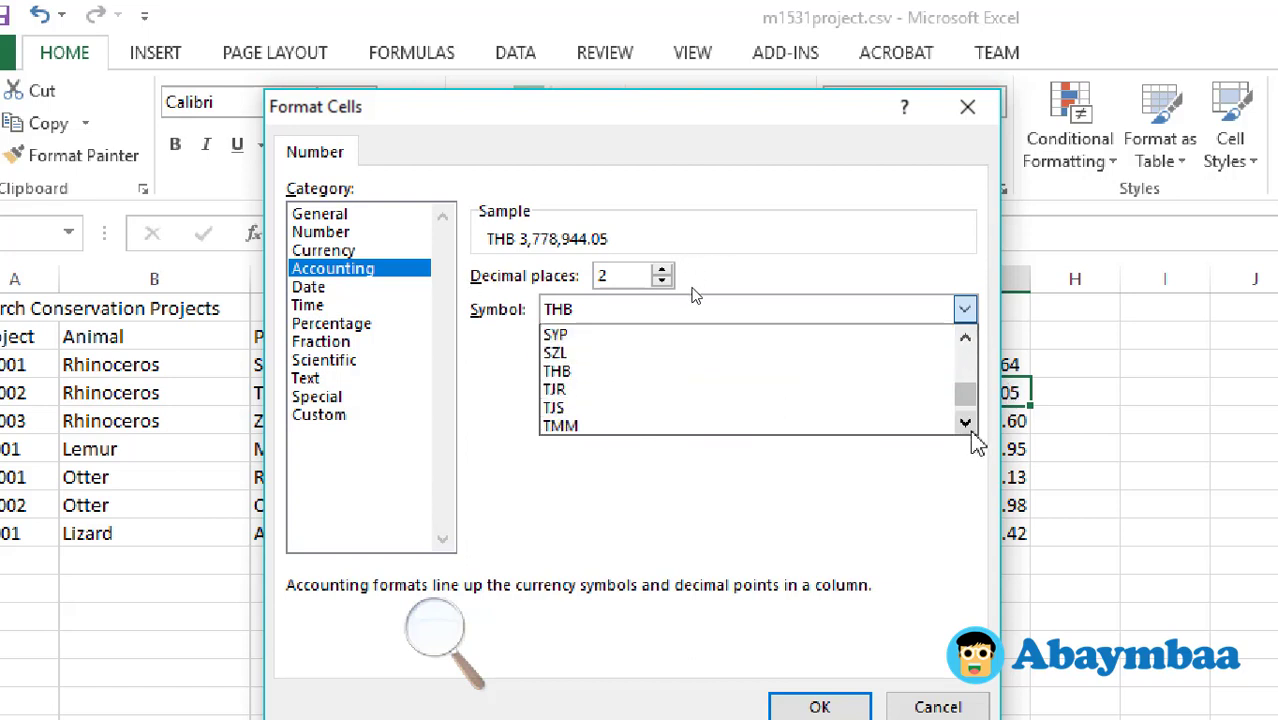
{"action": "double_click", "coordinate": [966, 423]}
{"action": "double_click", "coordinate": [966, 423]}
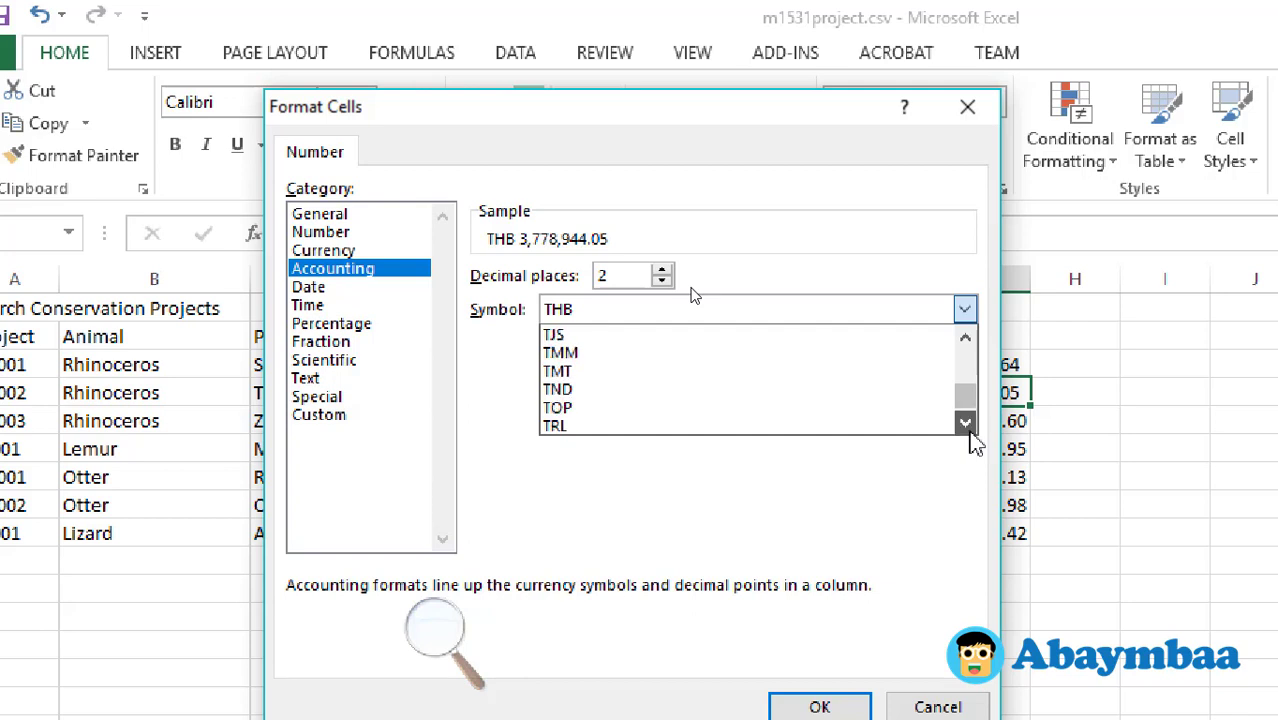
{"action": "double_click", "coordinate": [966, 423]}
{"action": "double_click", "coordinate": [966, 423]}
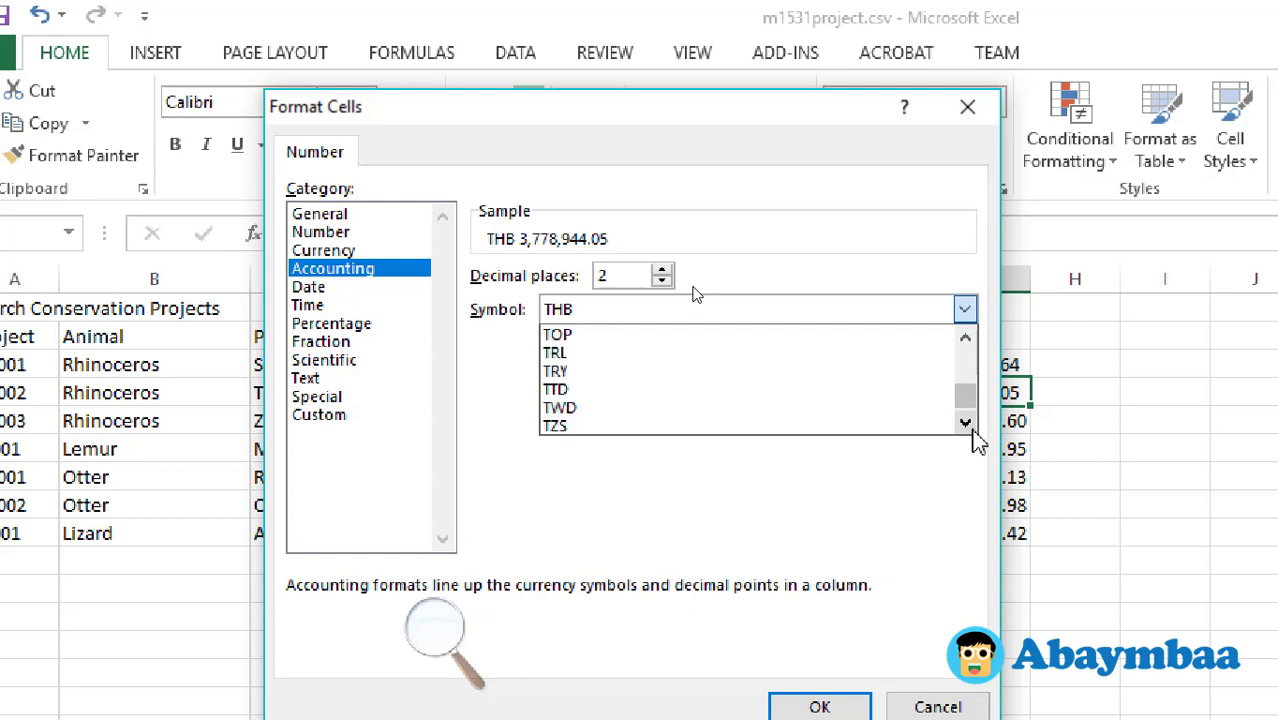
{"action": "left_click", "coordinate": [762, 428]}
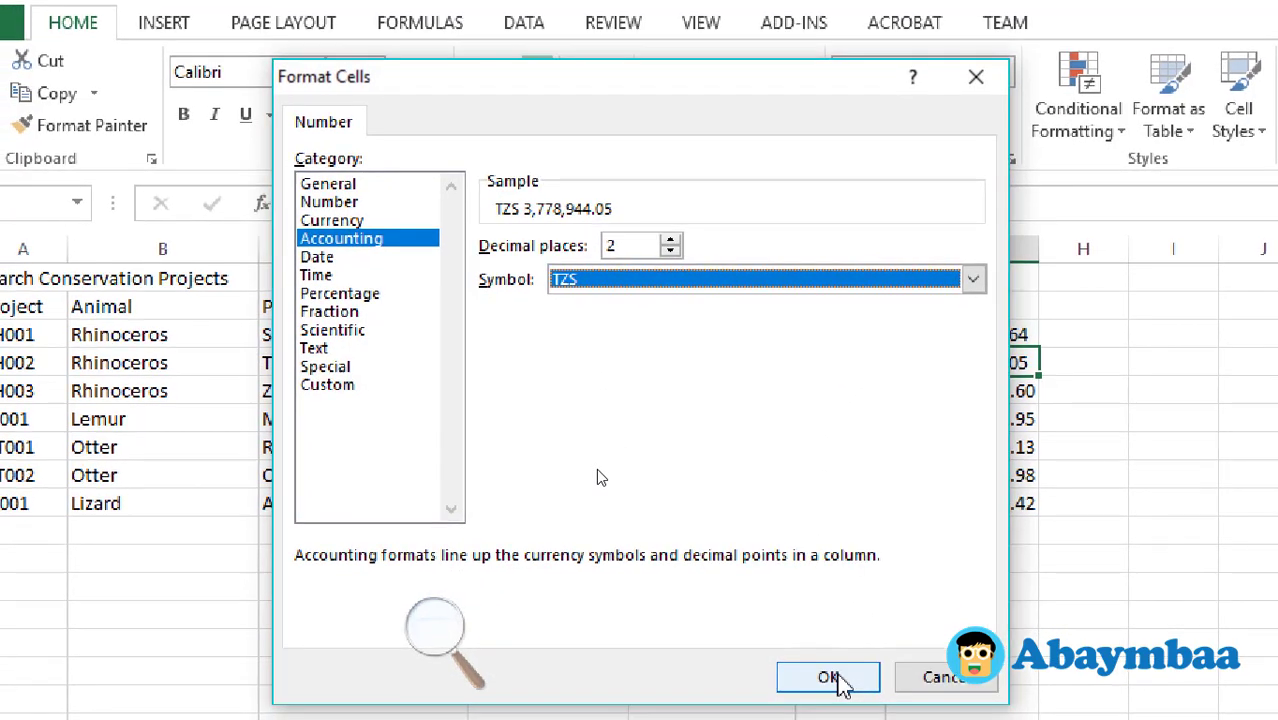
{"action": "left_click", "coordinate": [830, 678]}
Step: Give the Zimbabwe value in G5 the SAR accounting symbol, showing SAR 99,407.60
{"action": "left_click", "coordinate": [1003, 393]}
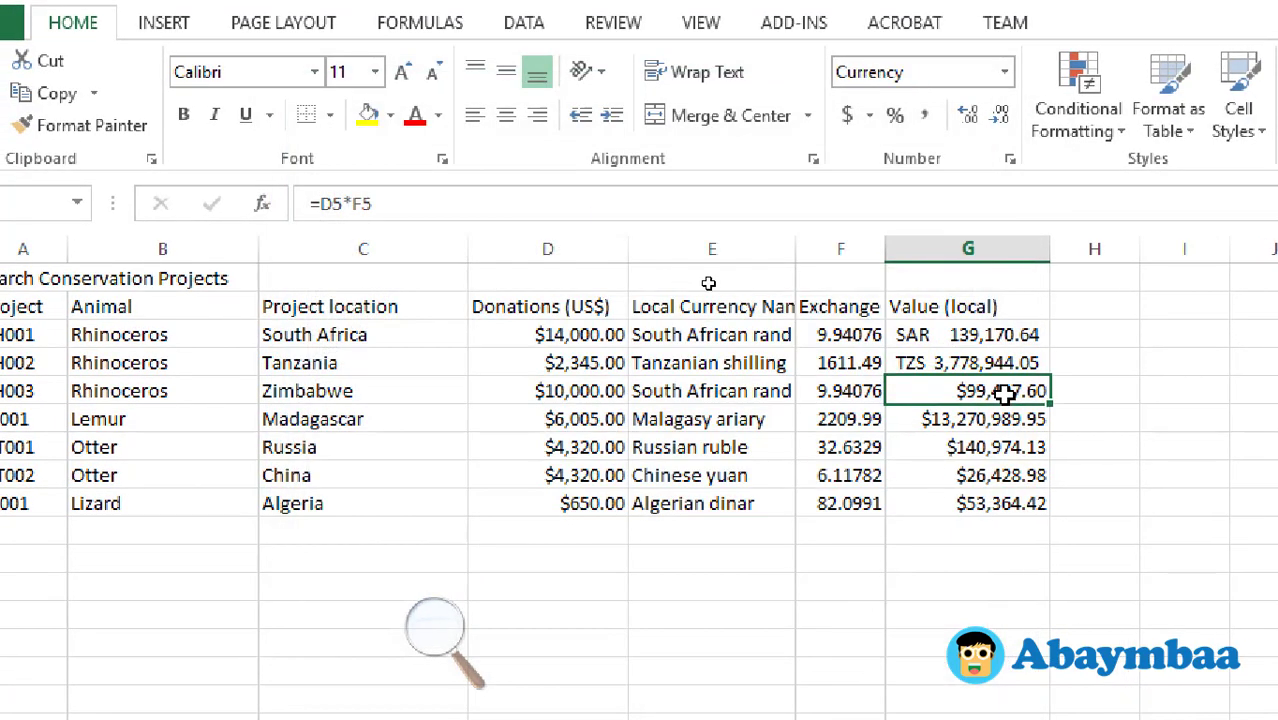
{"action": "left_click", "coordinate": [869, 115]}
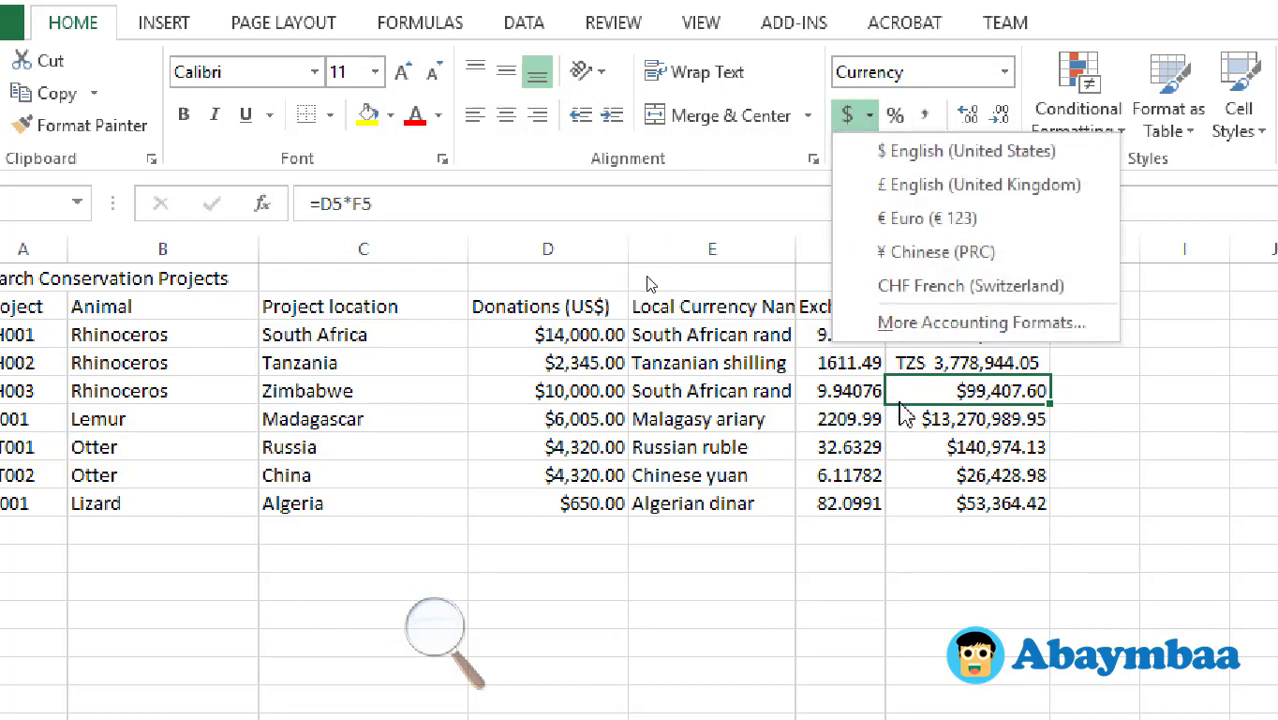
{"action": "left_click", "coordinate": [948, 322]}
{"action": "left_click", "coordinate": [821, 285]}
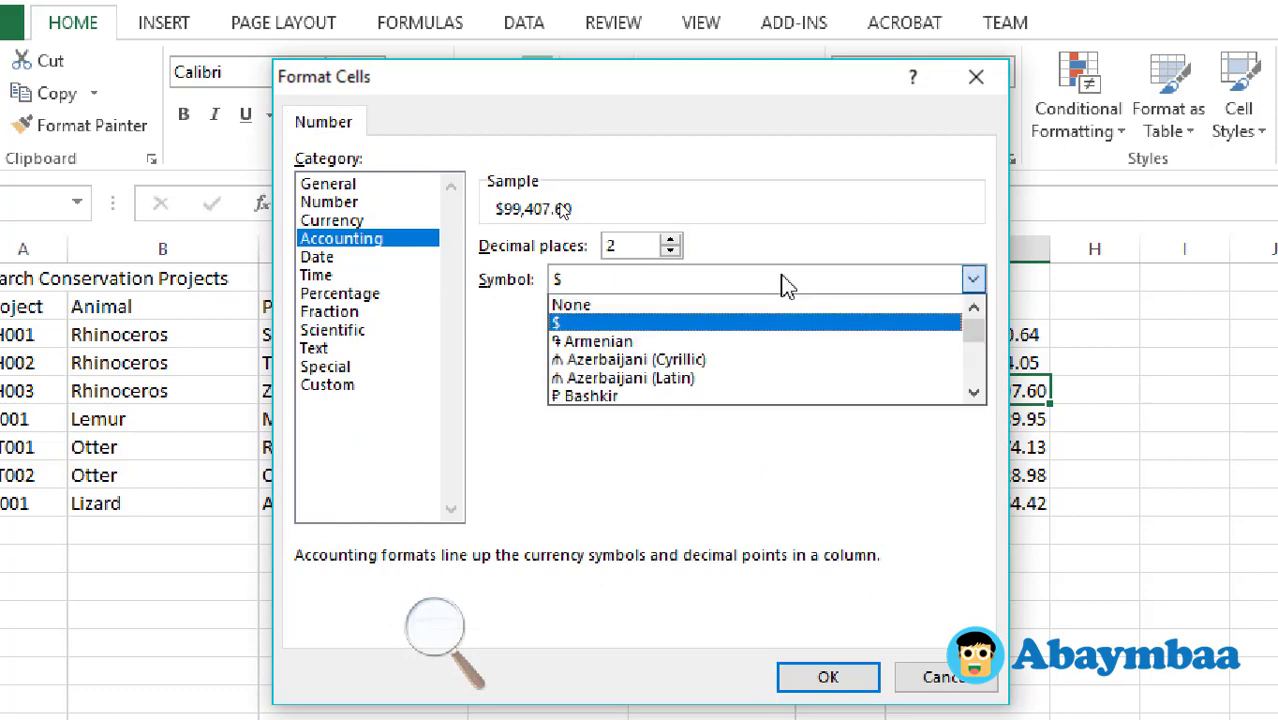
{"action": "key", "text": "s"}
{"action": "left_click", "coordinate": [642, 397]}
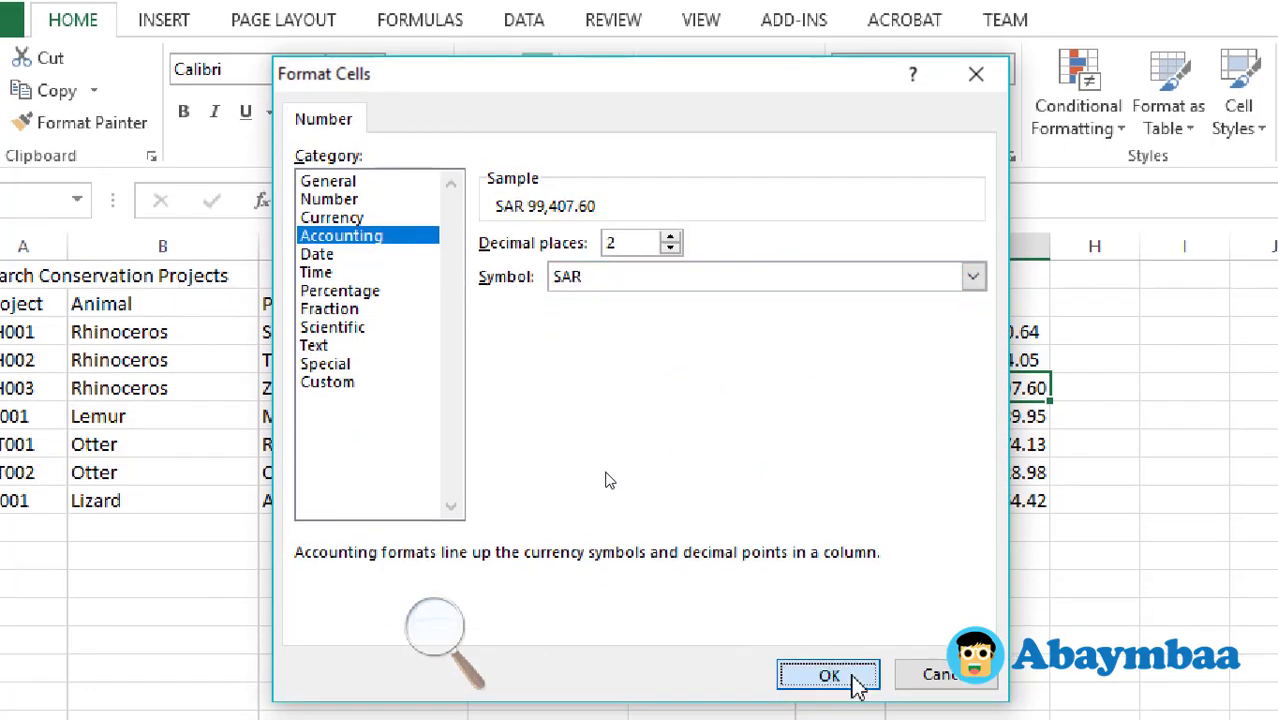
{"action": "left_click", "coordinate": [828, 677]}
{"action": "left_click", "coordinate": [943, 418]}
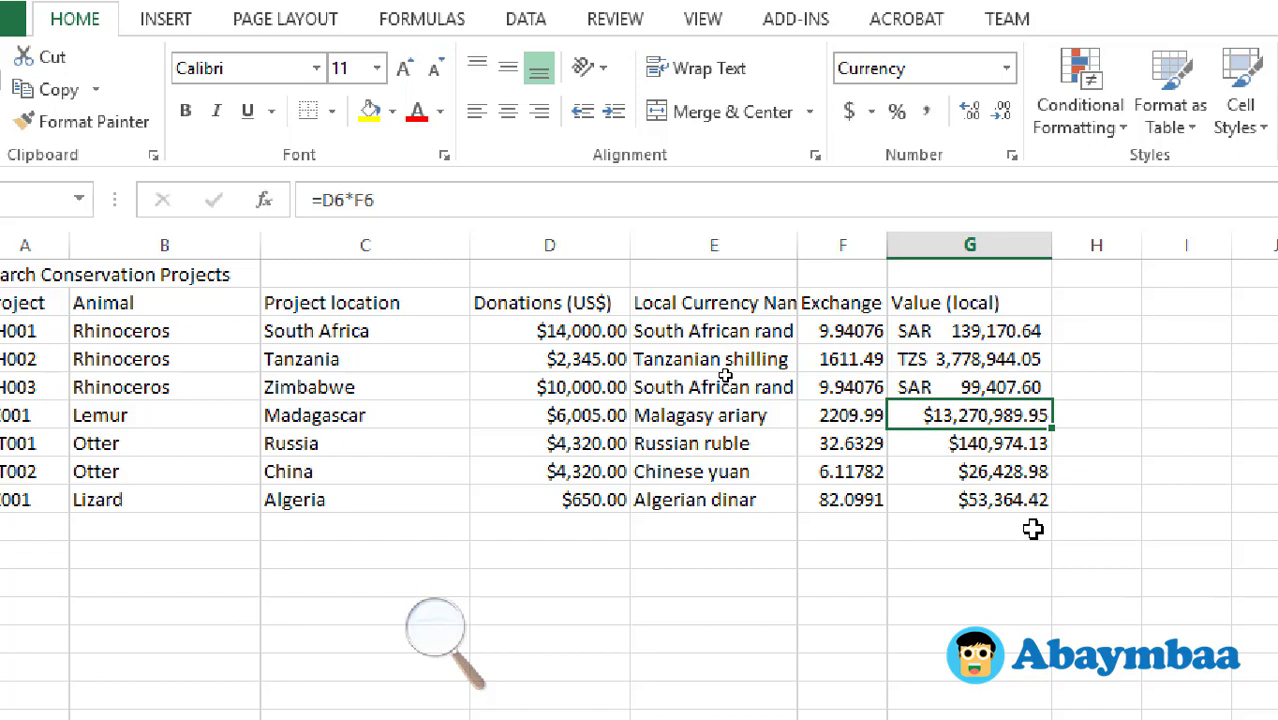
{"action": "left_click", "coordinate": [768, 416]}
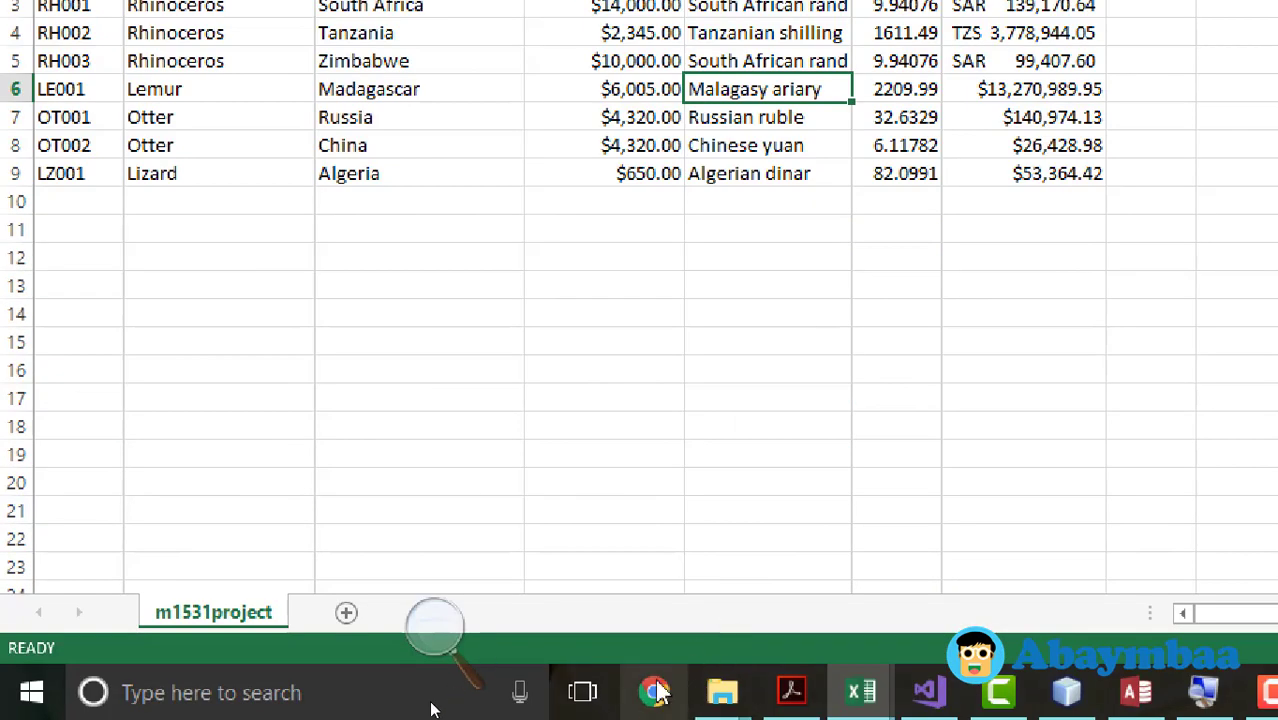
Step: Open Chrome and start a Google search for the Malagasy ariary
{"action": "left_click", "coordinate": [655, 692]}
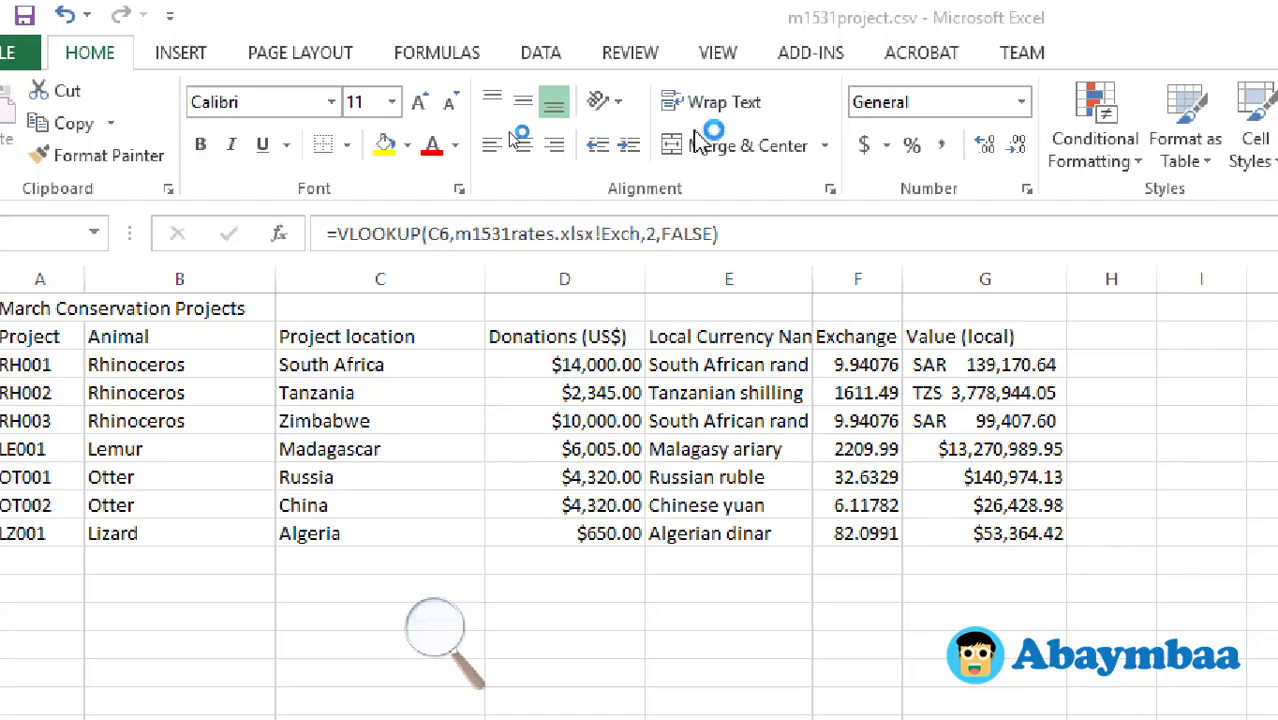
{"action": "left_click_drag", "start_coordinate": [742, 277], "coordinate": [910, 470]}
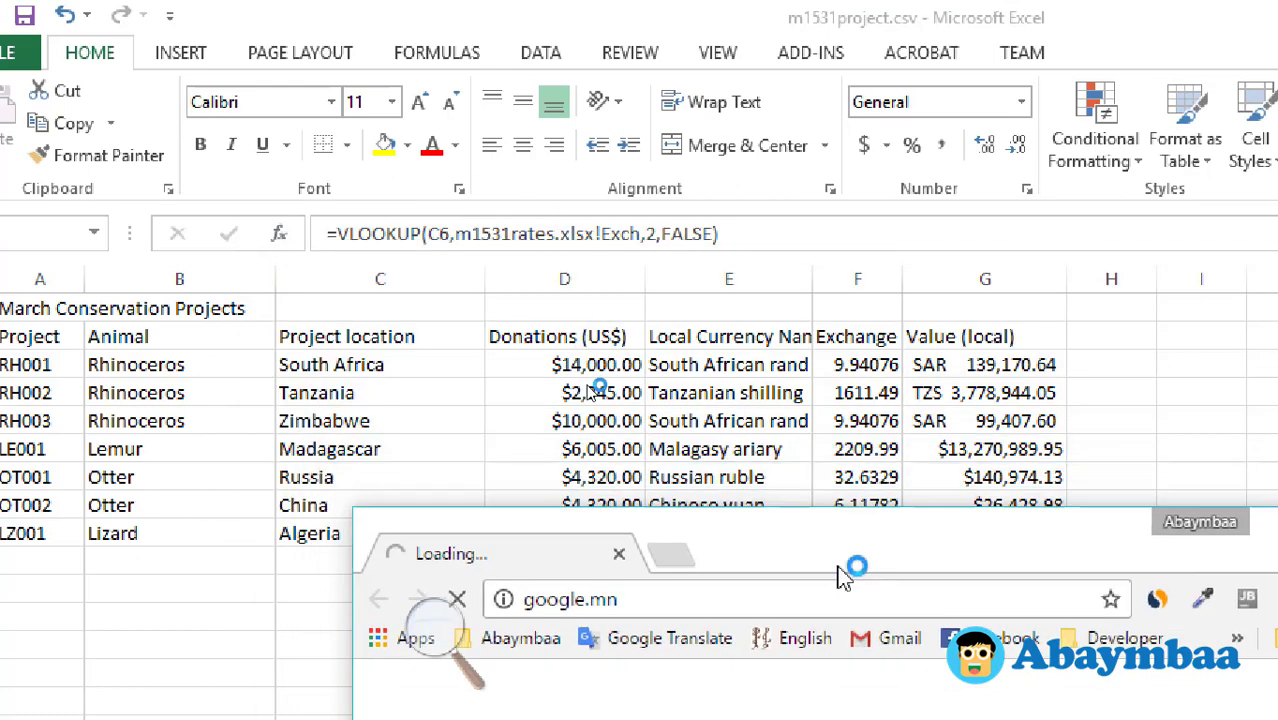
{"action": "left_click", "coordinate": [768, 518]}
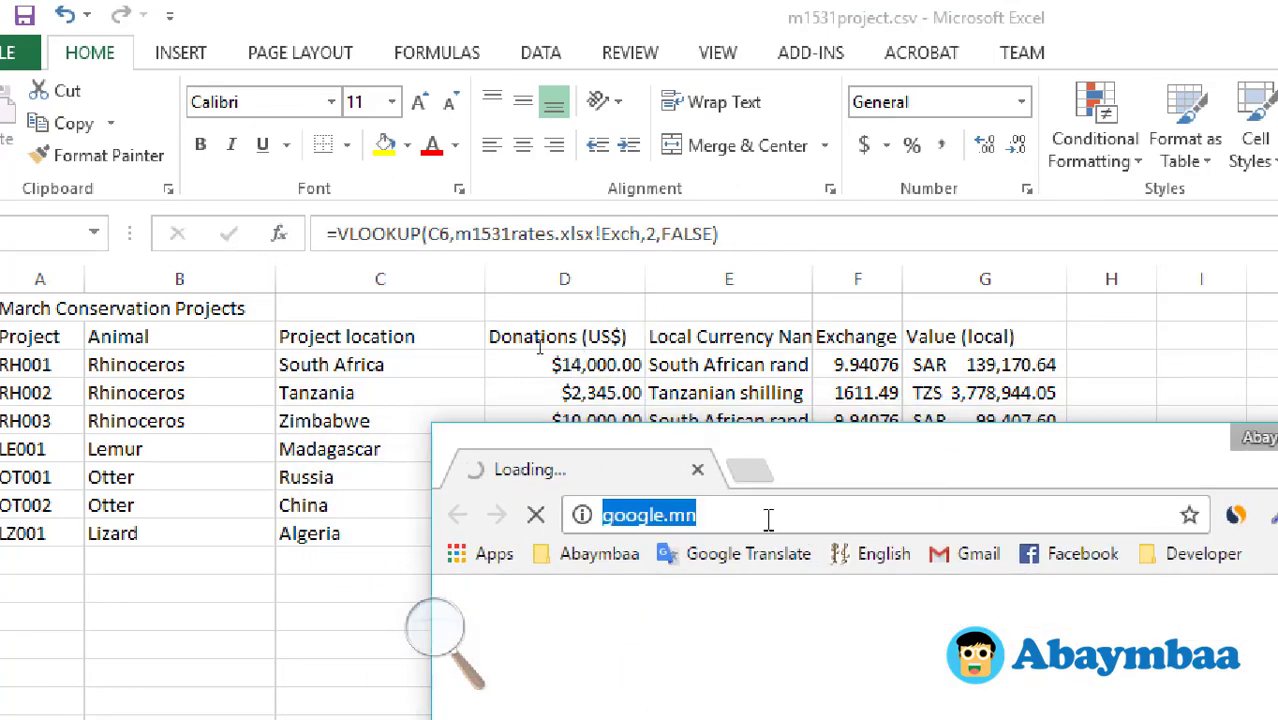
{"action": "type", "text": "mva.microsoft.com"}
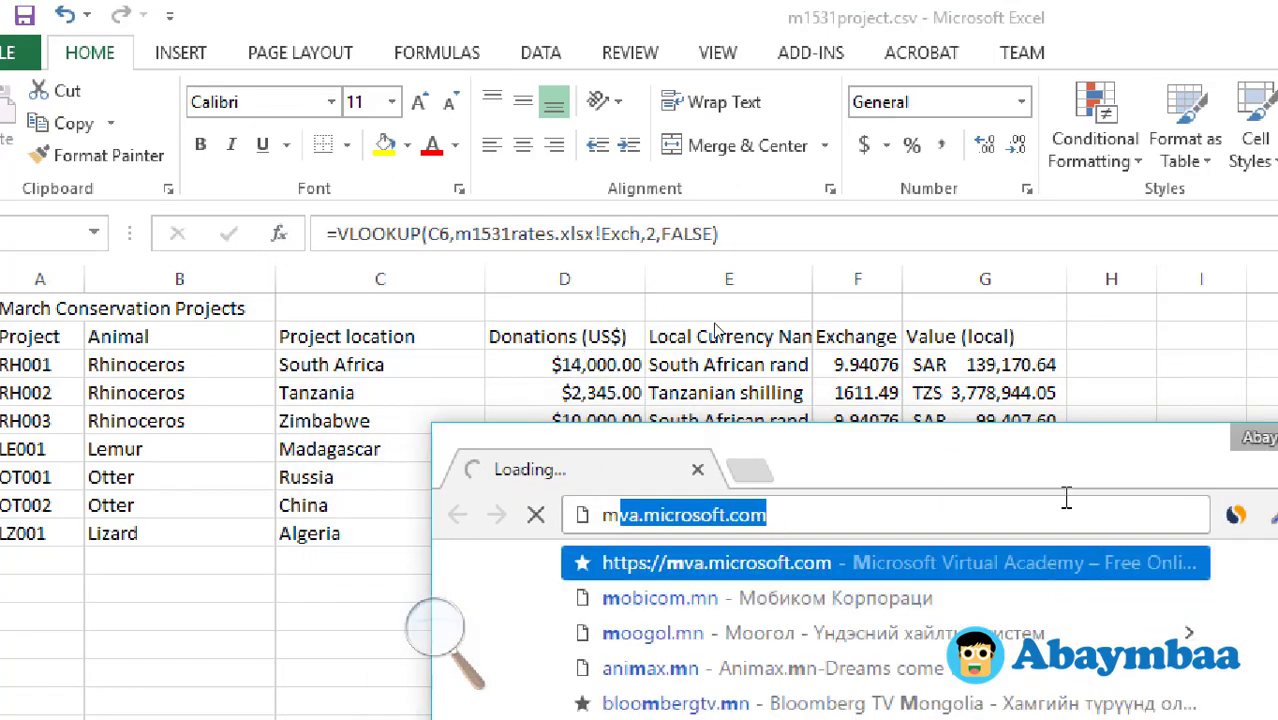
{"action": "left_click_drag", "start_coordinate": [1016, 466], "coordinate": [1040, 556]}
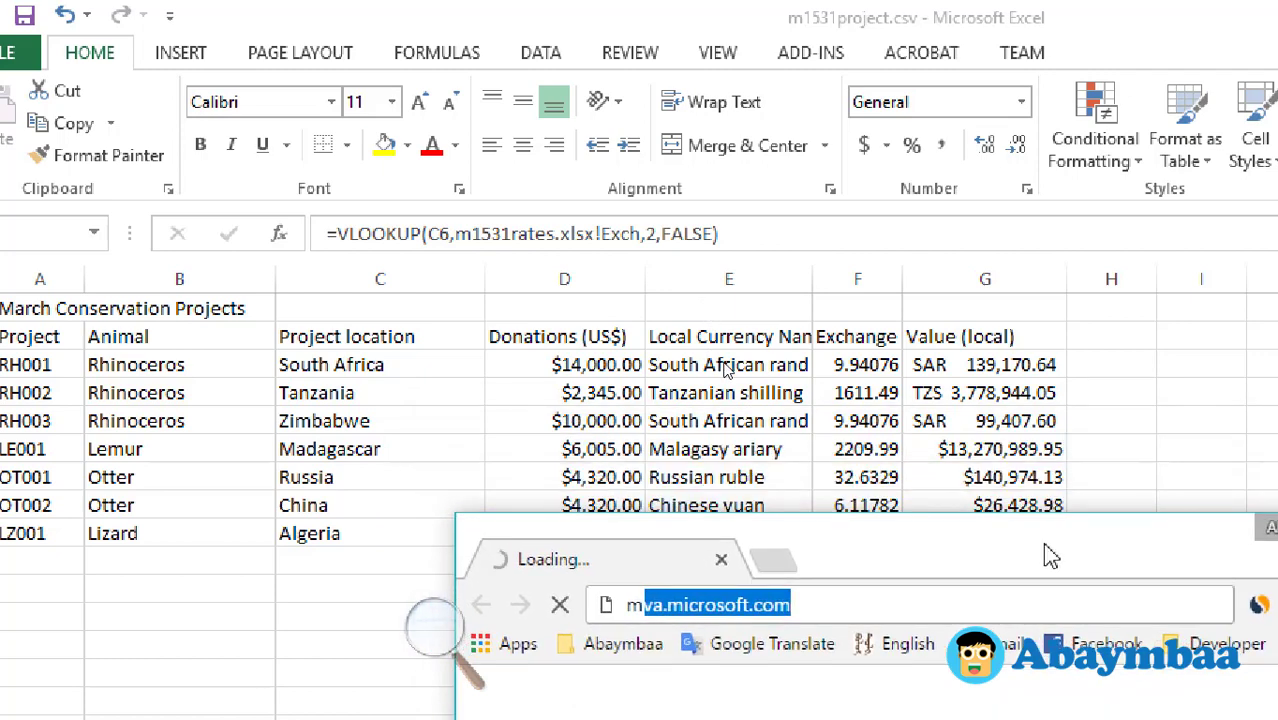
{"action": "type", "text": "alg"}
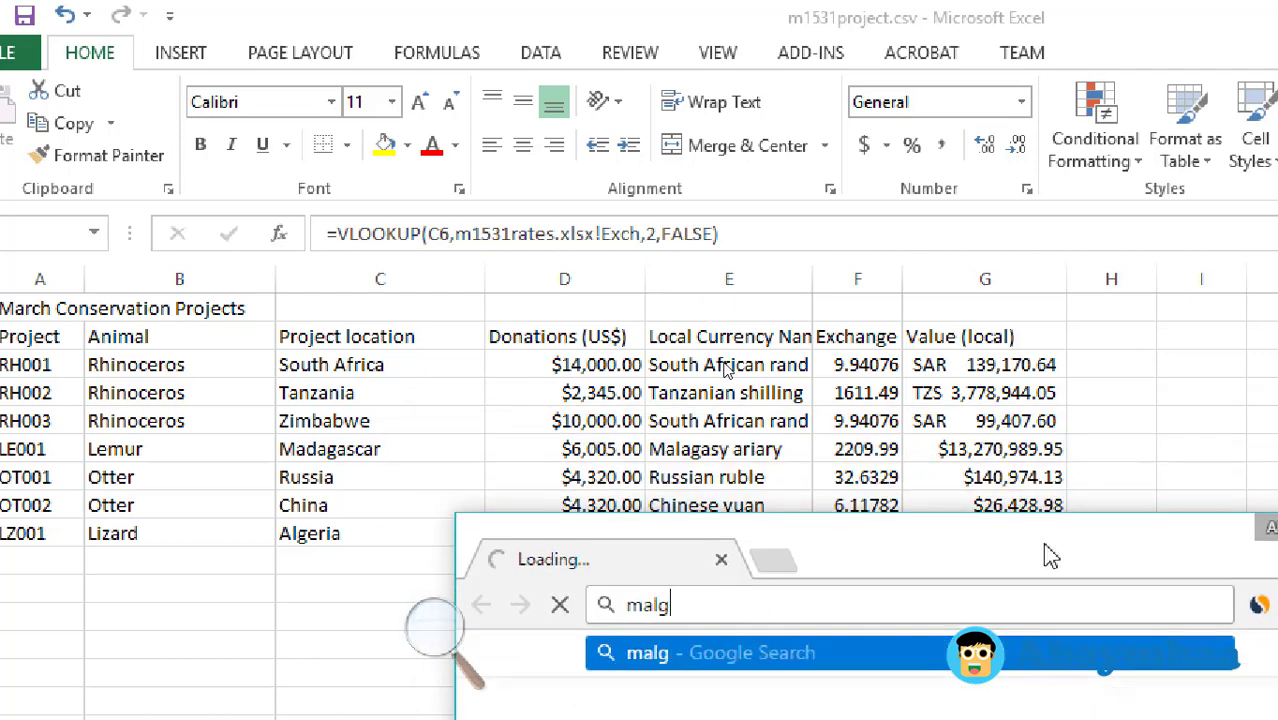
{"action": "type", "text": "aya"}
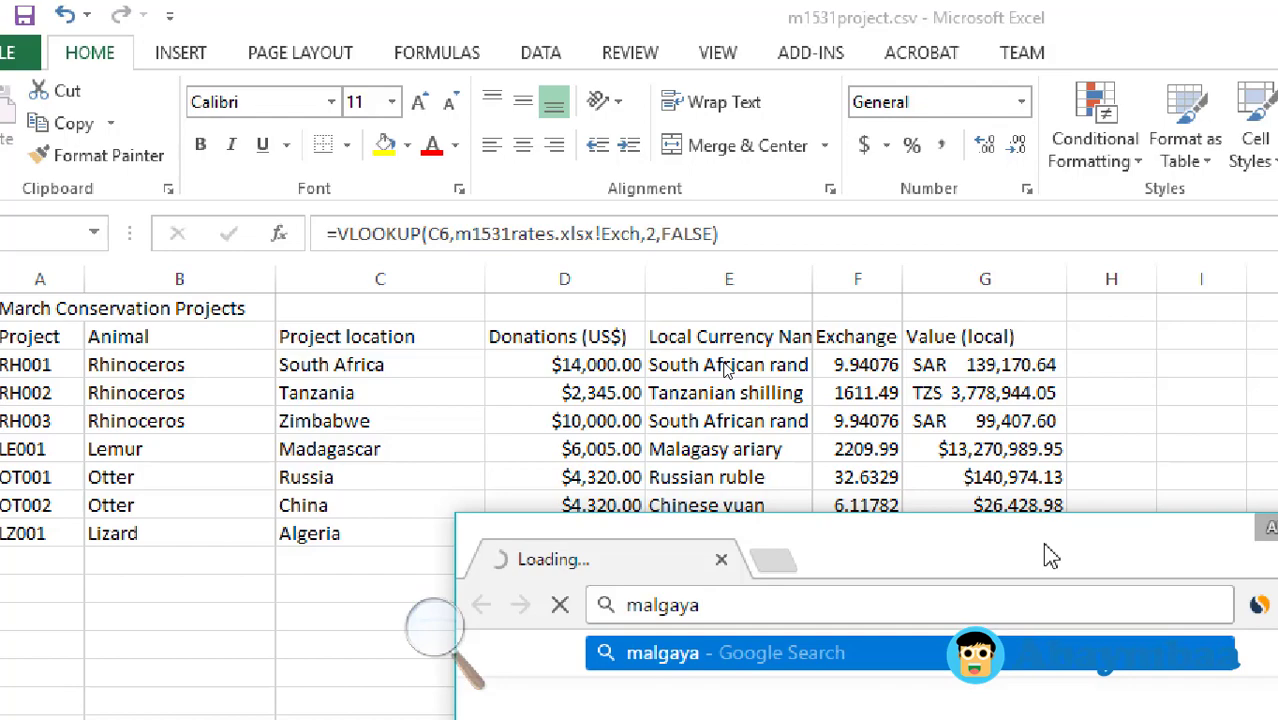
{"action": "type", "text": " araiay&oq="}
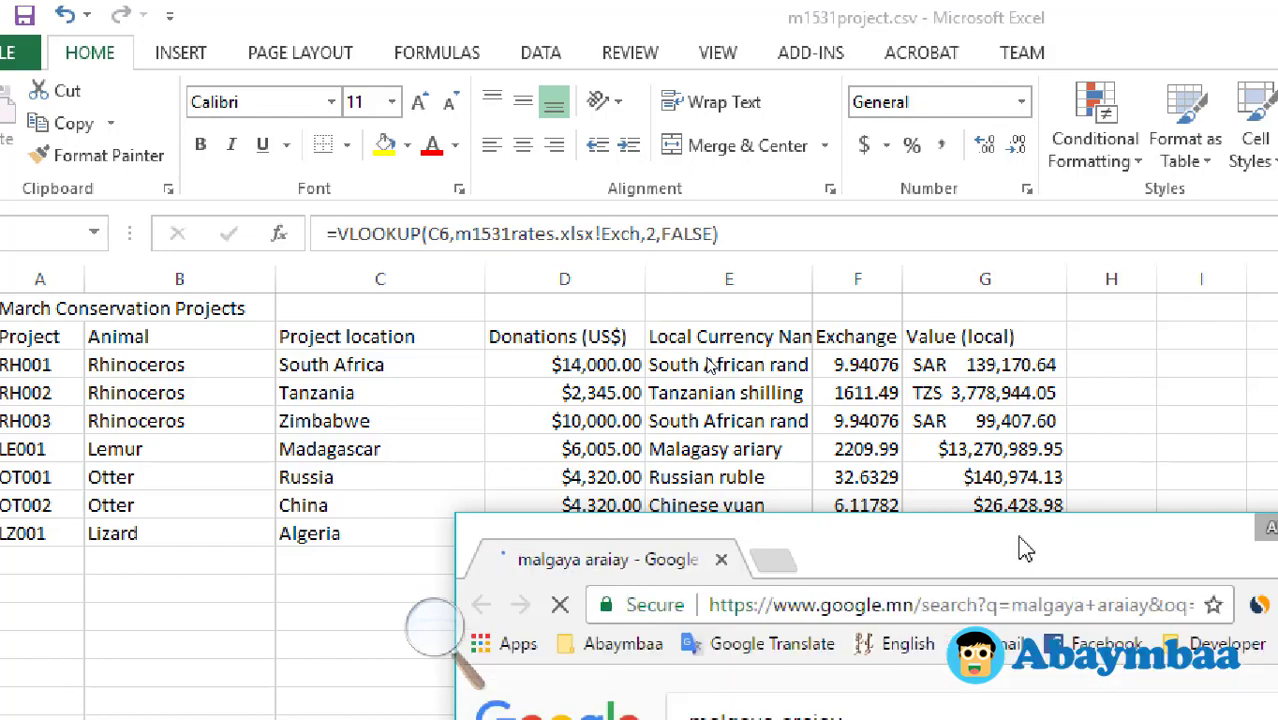
{"action": "left_click_drag", "start_coordinate": [1050, 556], "coordinate": [695, 12]}
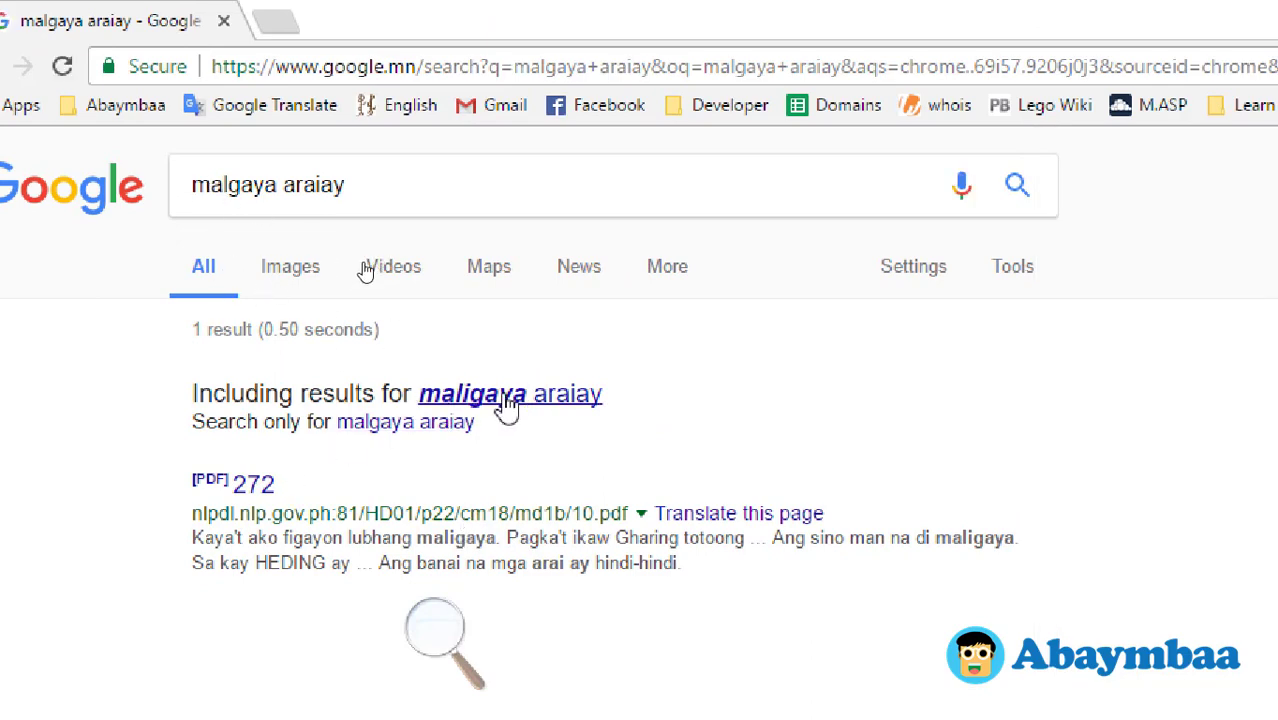
{"action": "left_click", "coordinate": [508, 400]}
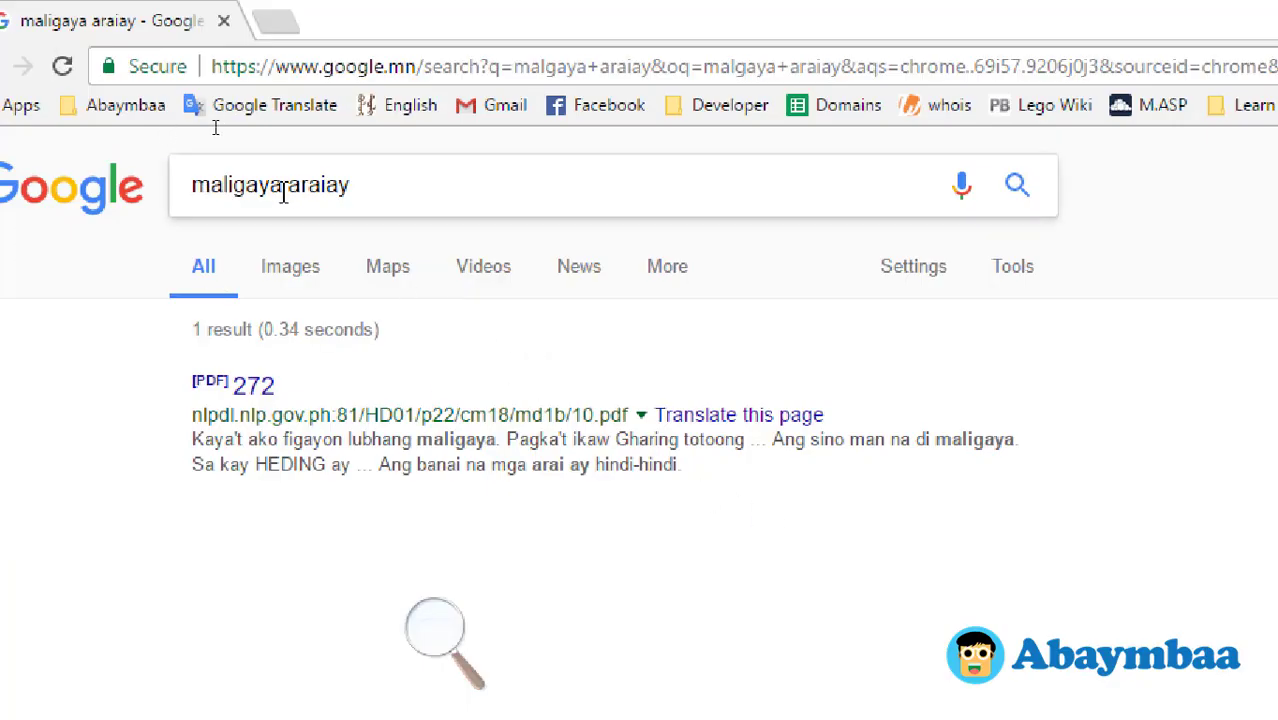
Step: Correct the query to 'malagasy ariary', search, and note its code MGA
{"action": "left_click_drag", "start_coordinate": [283, 190], "coordinate": [40, 148]}
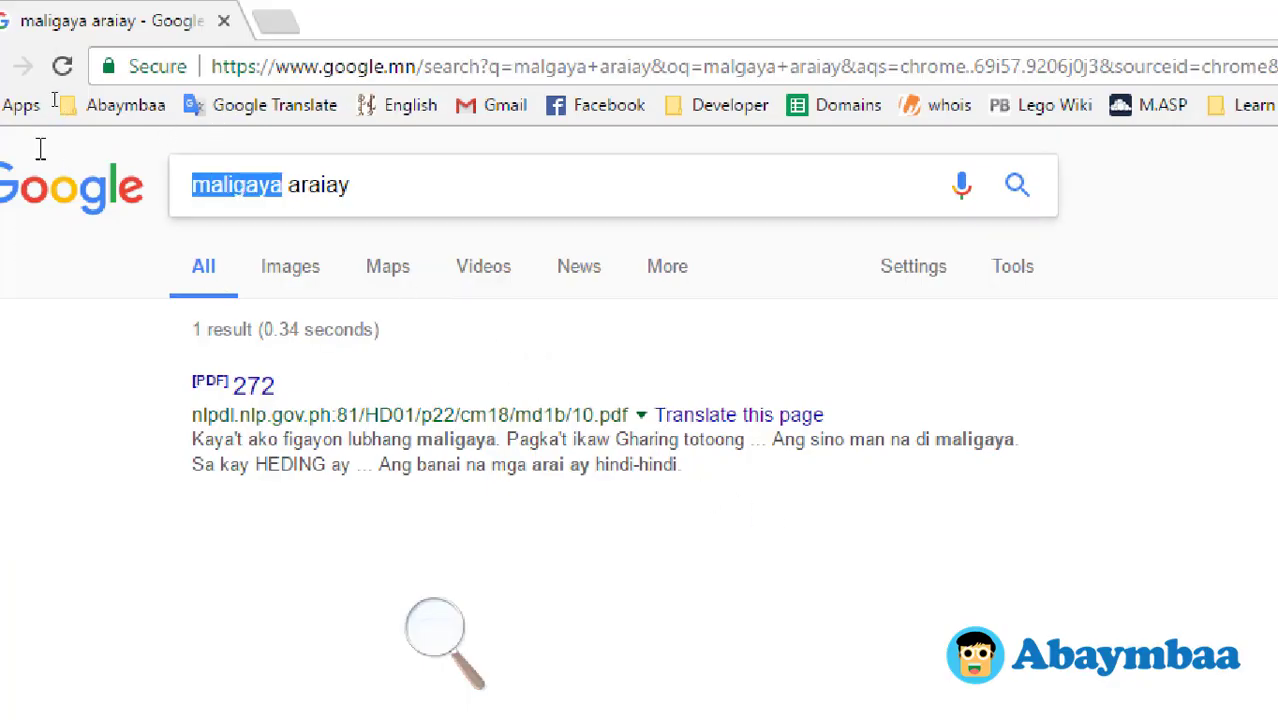
{"action": "type", "text": "malag"}
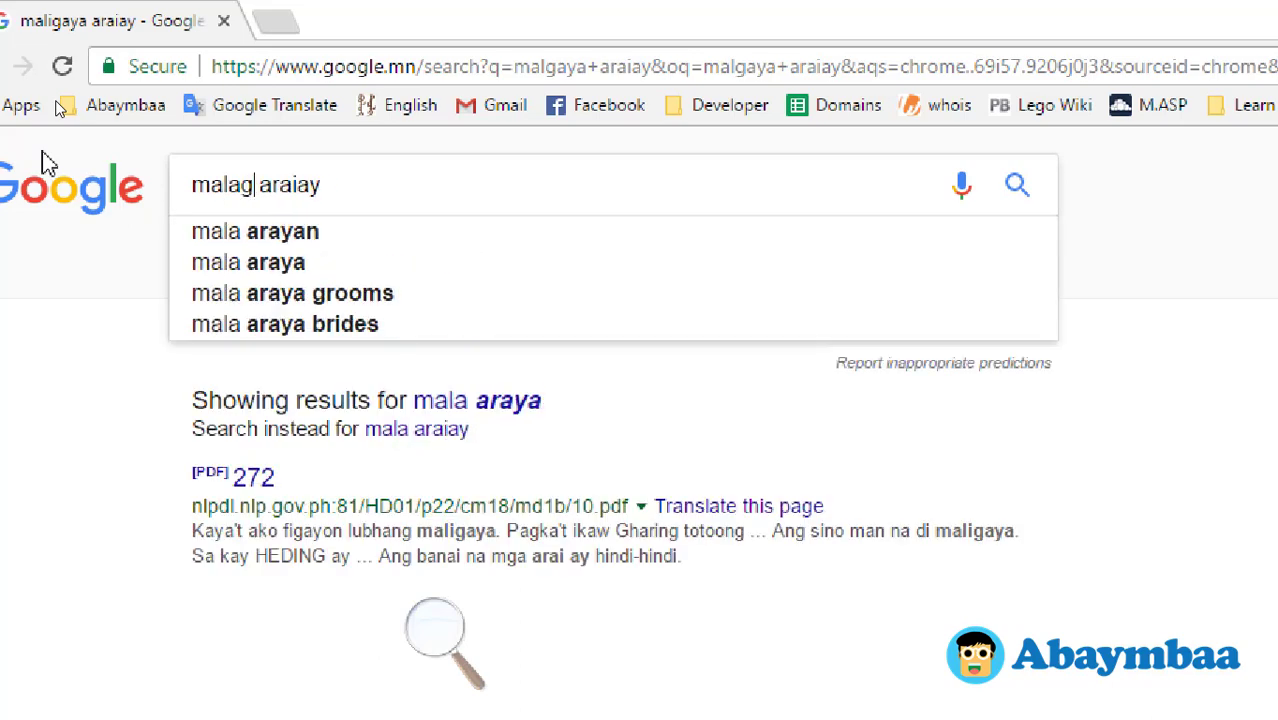
{"action": "type", "text": "asy"}
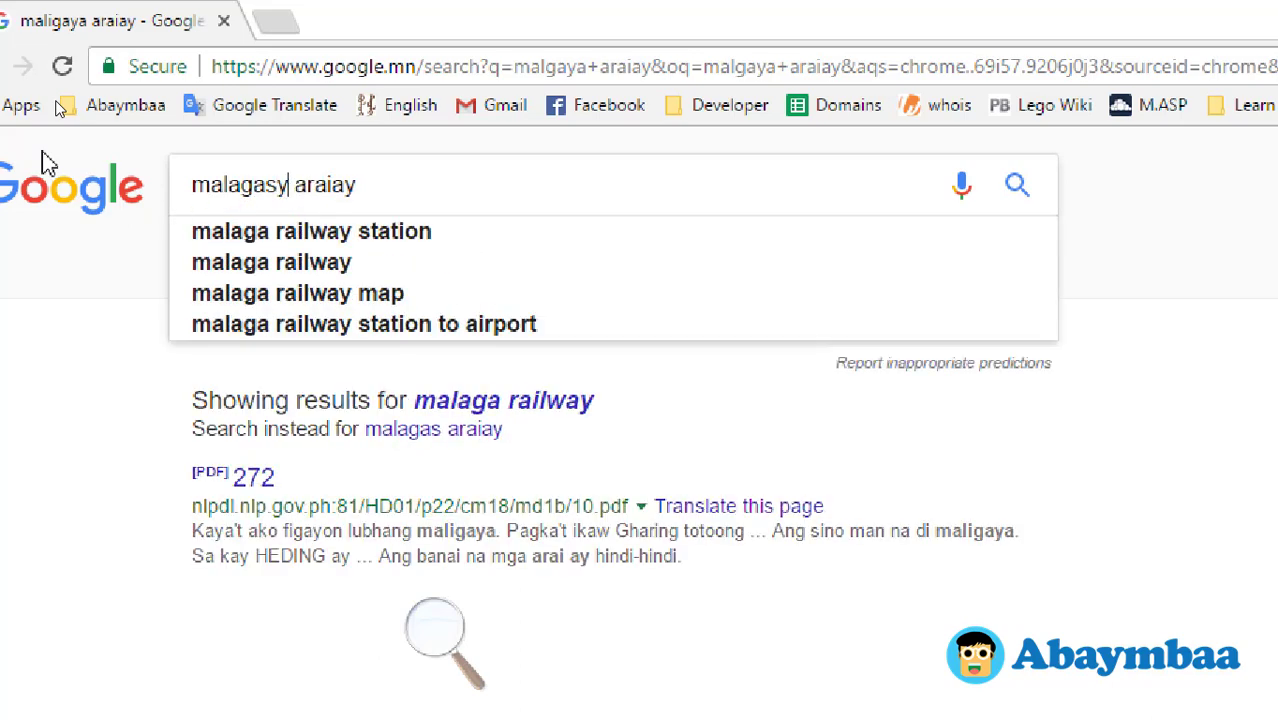
{"action": "key", "text": "Return"}
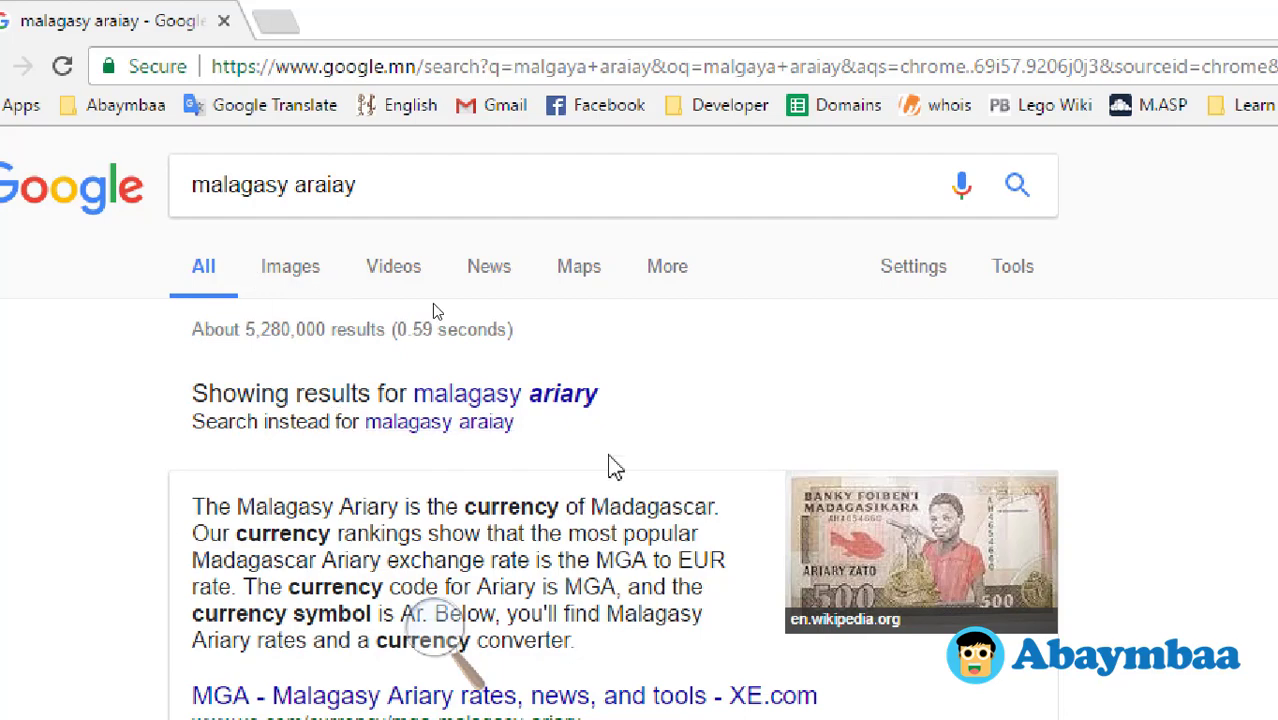
{"action": "scroll", "coordinate": [612, 465], "scroll_direction": "down", "scroll_amount": 1}
{"action": "scroll", "coordinate": [615, 460], "scroll_direction": "down", "scroll_amount": 2}
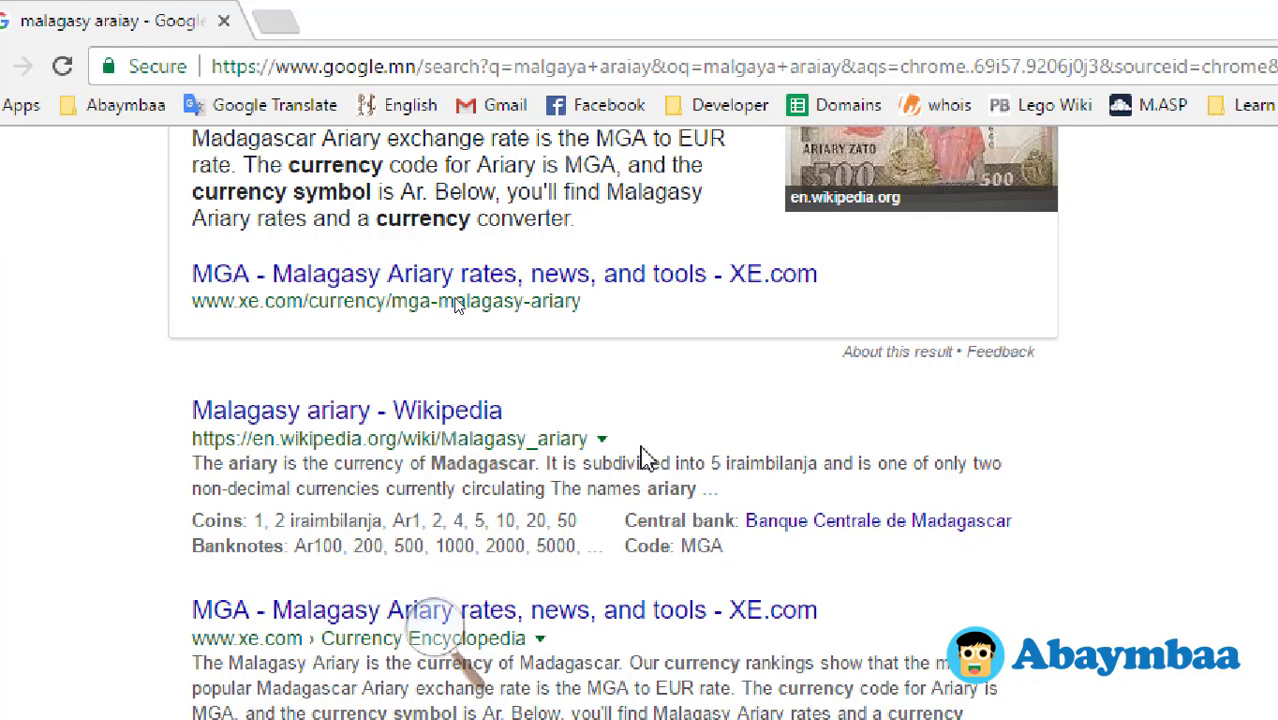
{"action": "scroll", "coordinate": [645, 458], "scroll_direction": "up", "scroll_amount": 1}
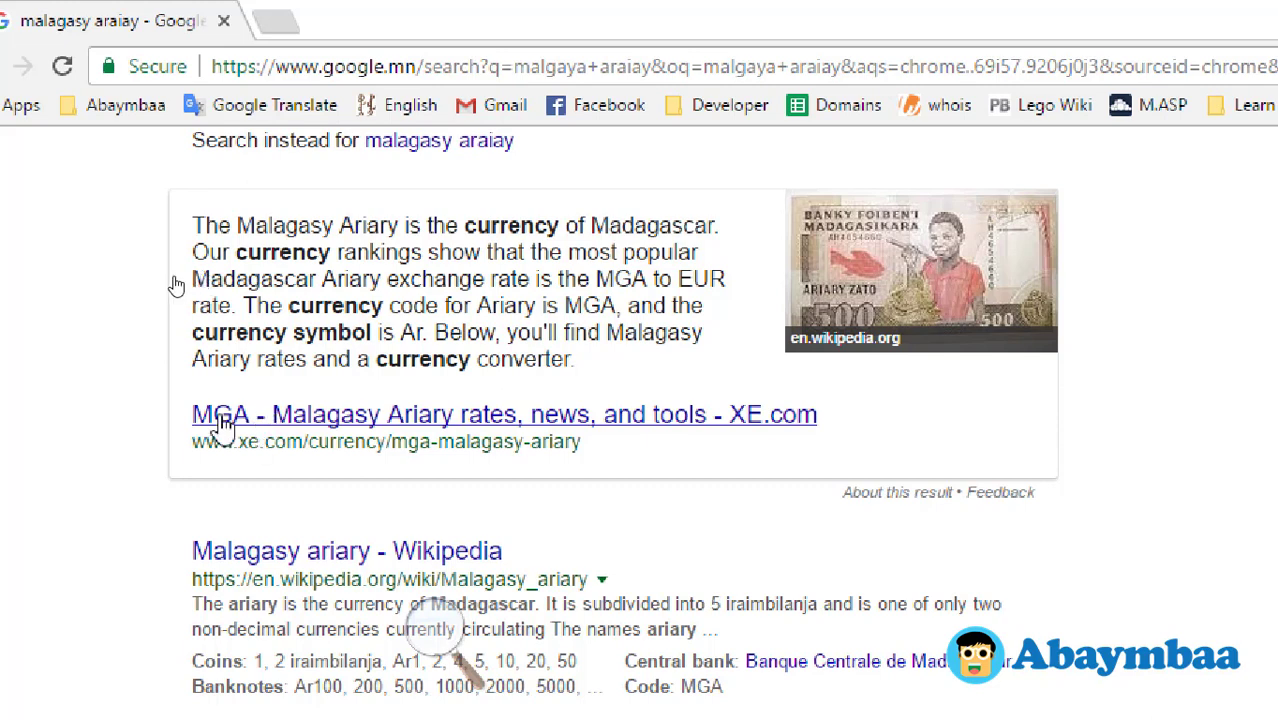
{"action": "key", "text": "alt+Tab"}
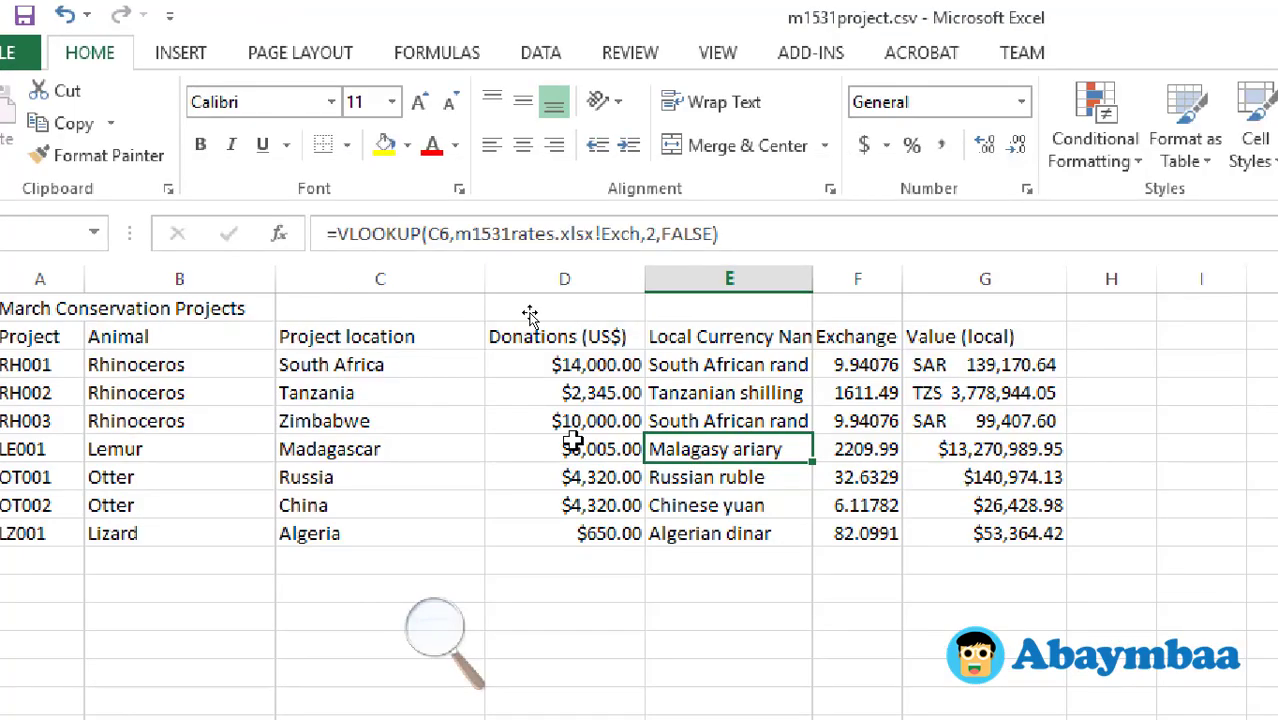
Step: Open More Accounting Formats for G6 and search the symbol list for the Malagasy code
{"action": "left_click", "coordinate": [1005, 453]}
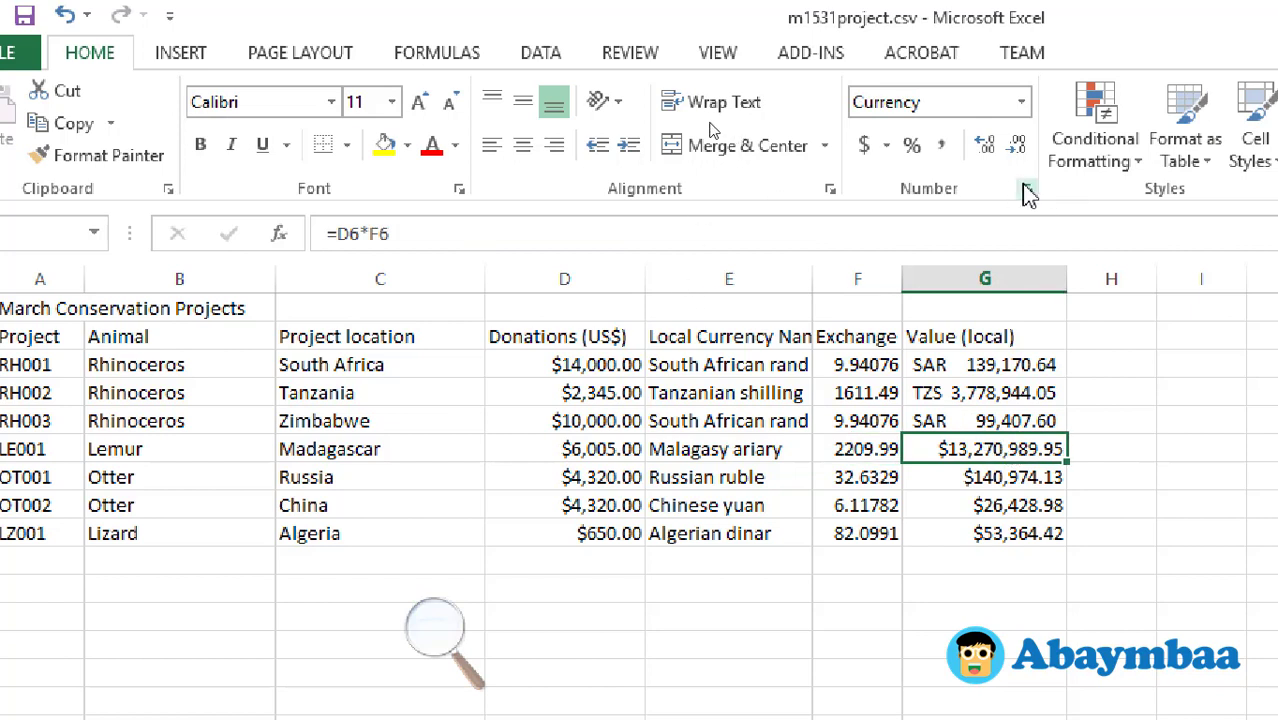
{"action": "left_click", "coordinate": [884, 147]}
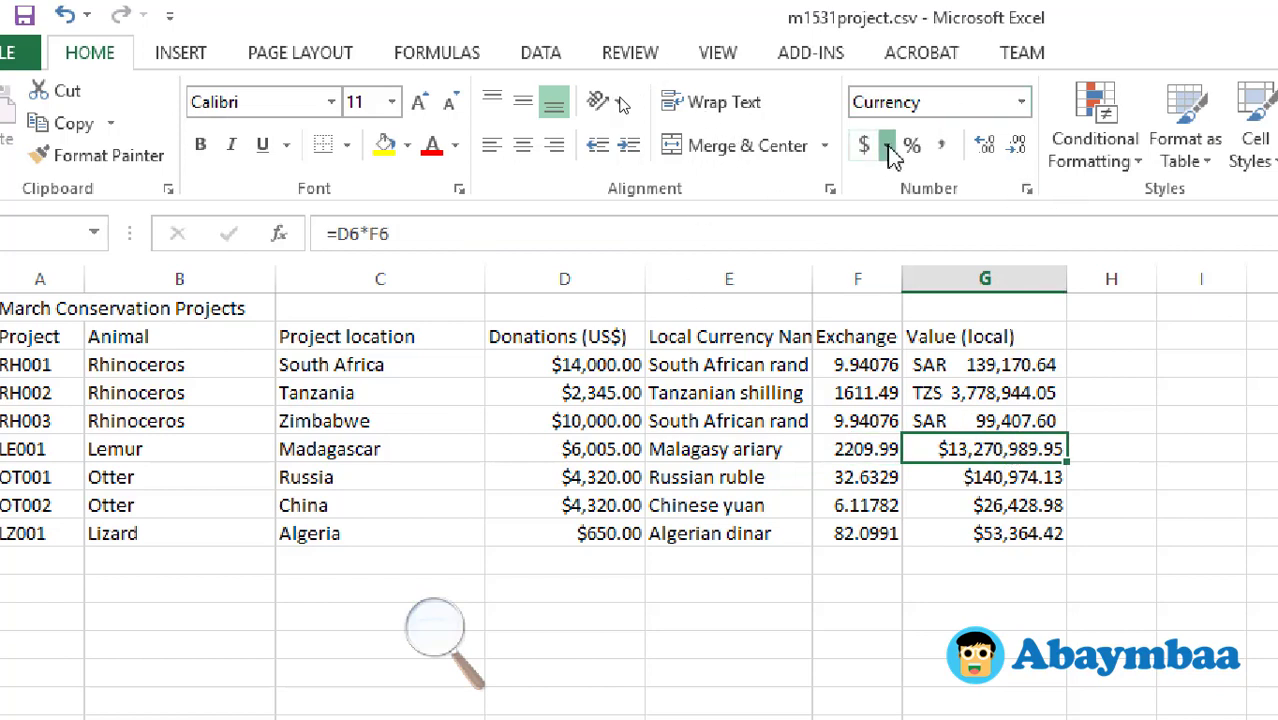
{"action": "left_click", "coordinate": [988, 354]}
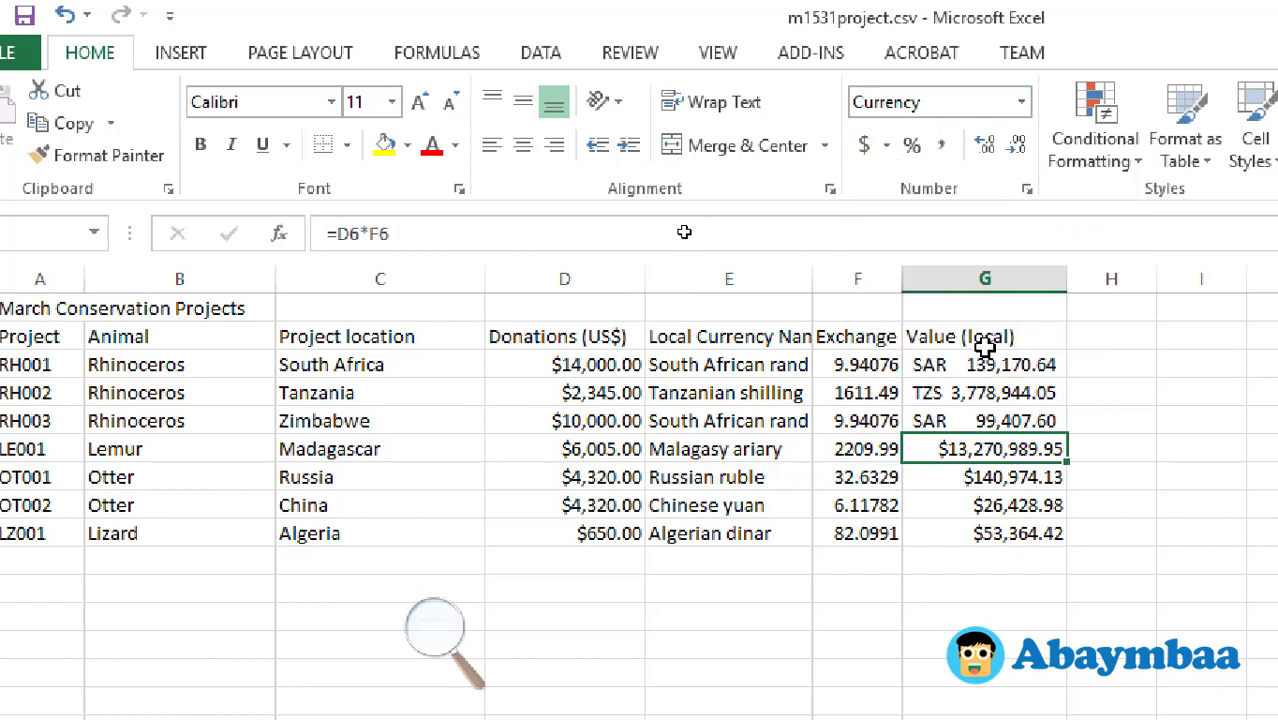
{"action": "left_click", "coordinate": [680, 312]}
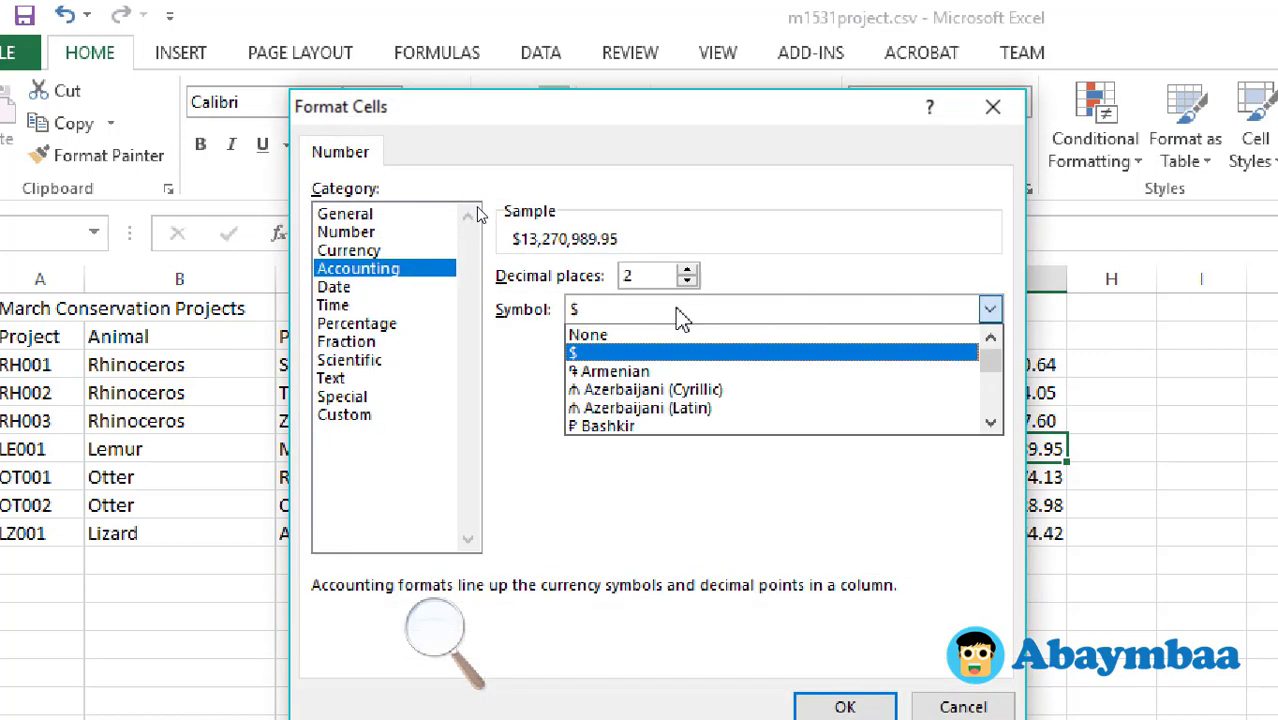
{"action": "key", "text": "m"}
{"action": "key", "text": "a"}
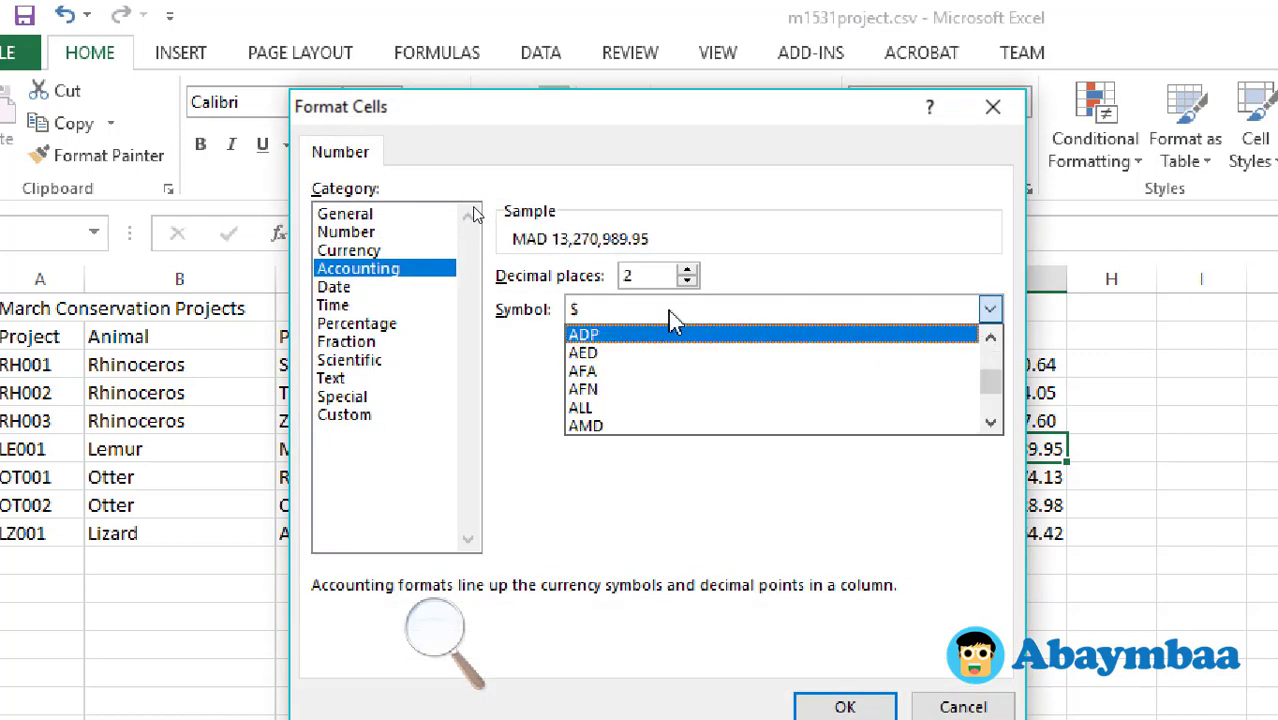
{"action": "key", "text": "l"}
{"action": "key", "text": "Return"}
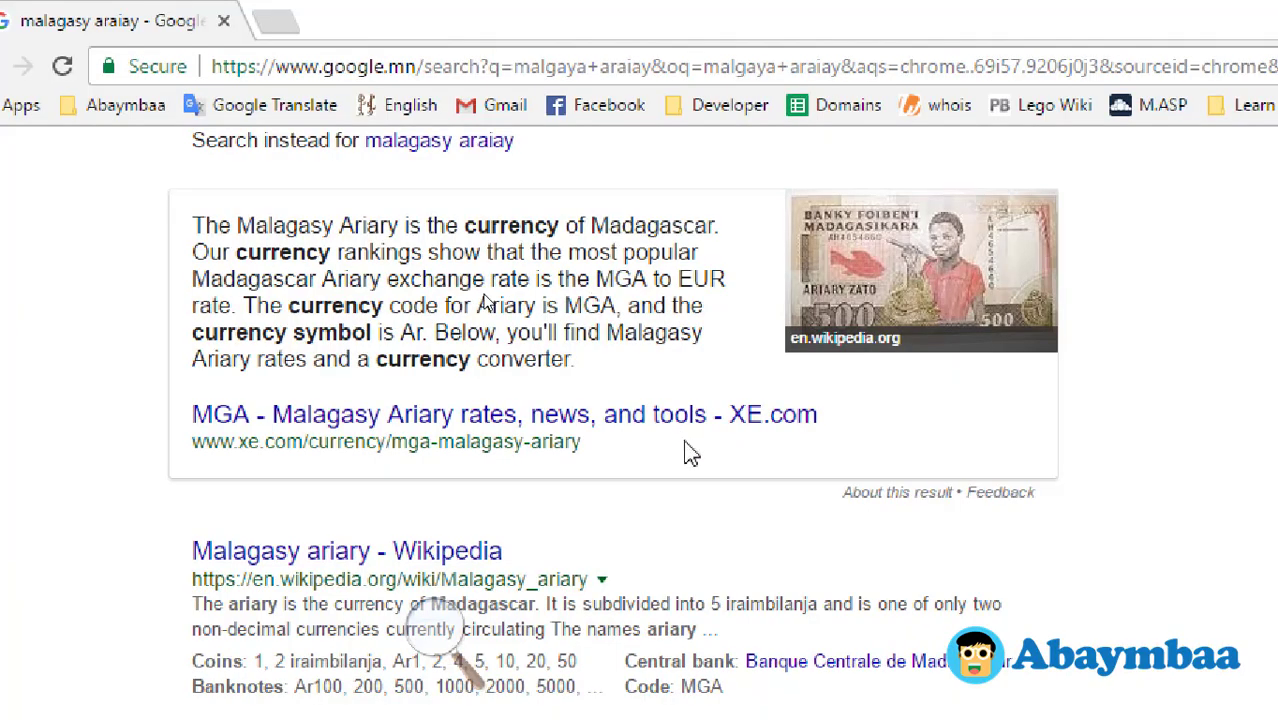
{"action": "key", "text": "alt+Tab"}
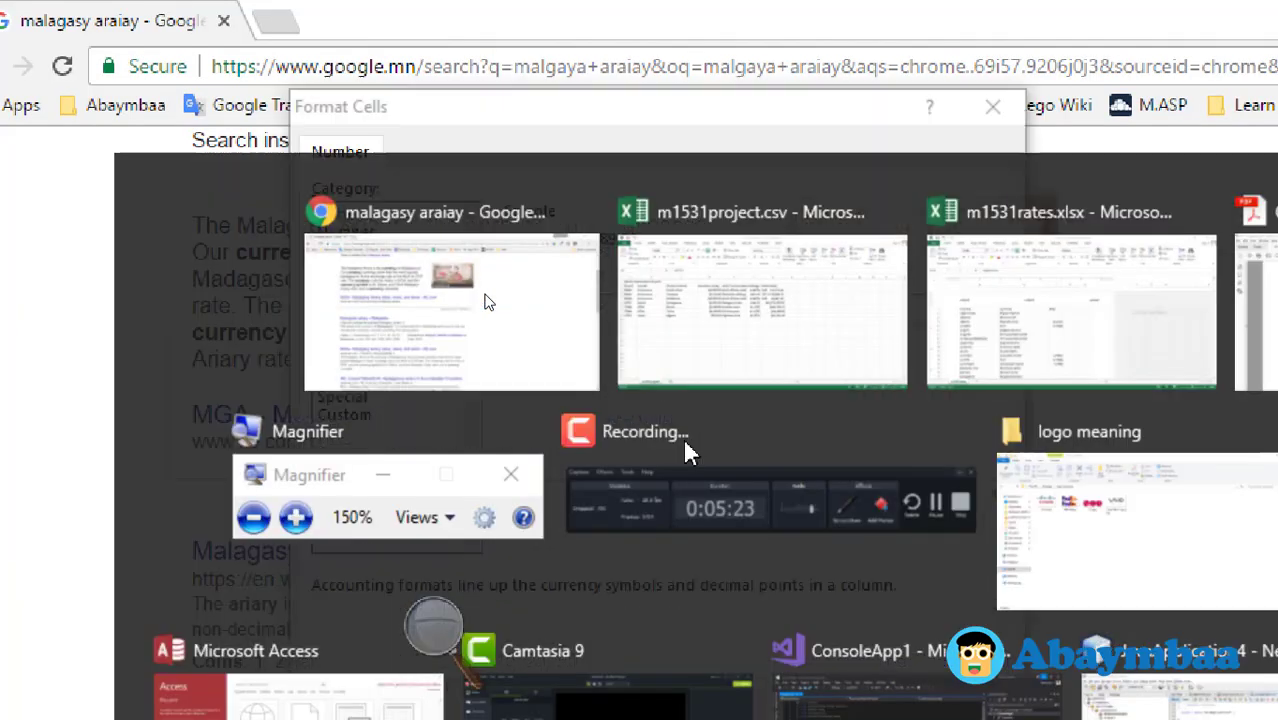
Step: Pick MGA as G6's symbol, showing MGA 13,270,989.95
{"action": "key", "text": "alt+Down"}
{"action": "type", "text": "mg"}
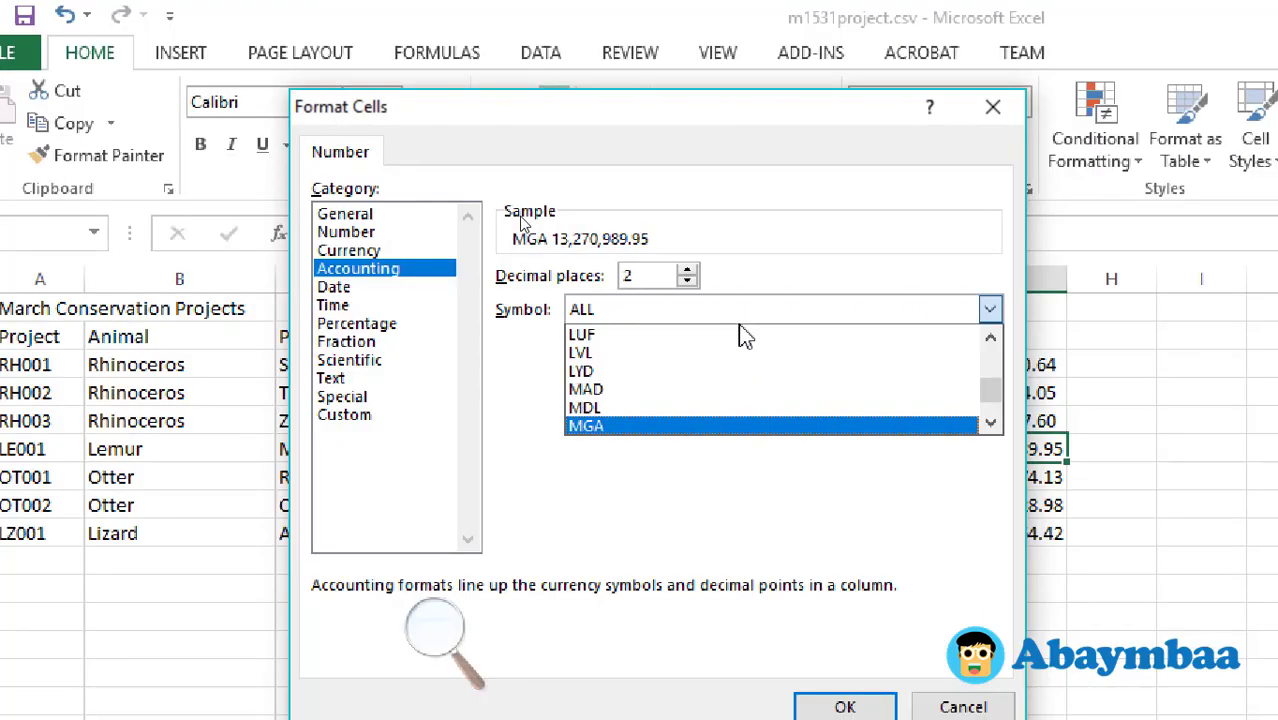
{"action": "left_click", "coordinate": [699, 426]}
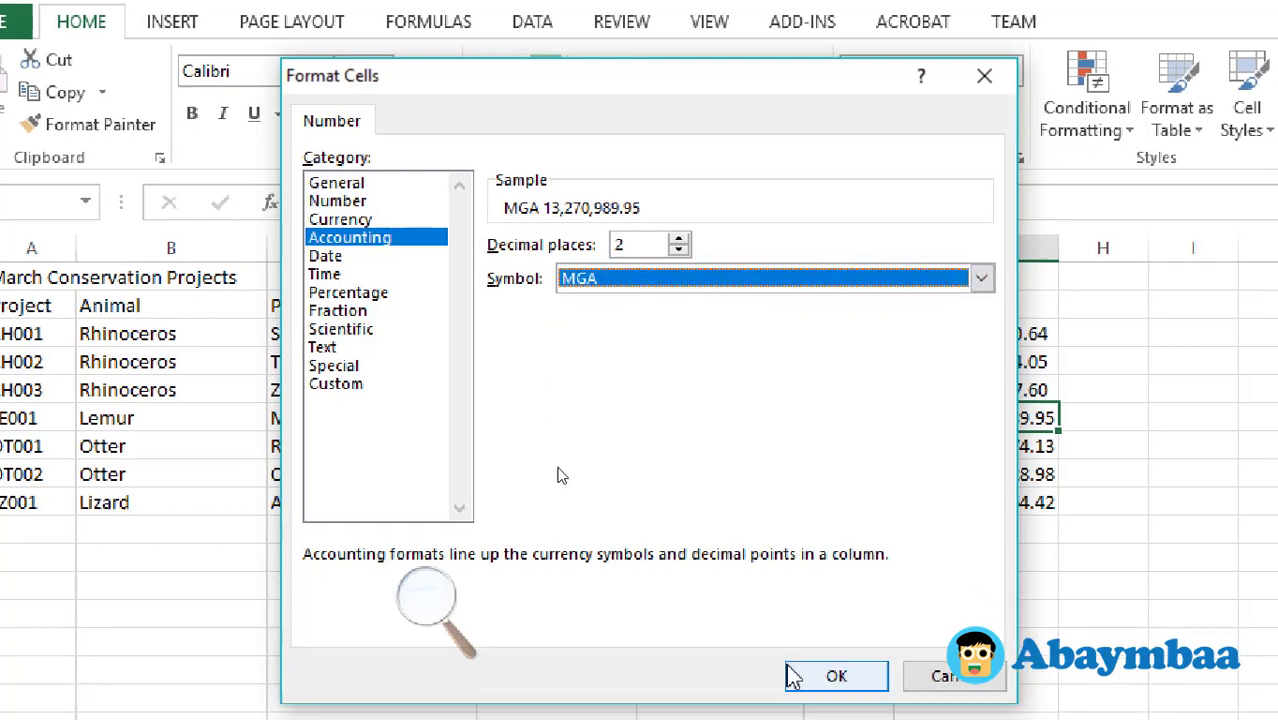
{"action": "left_click", "coordinate": [816, 667]}
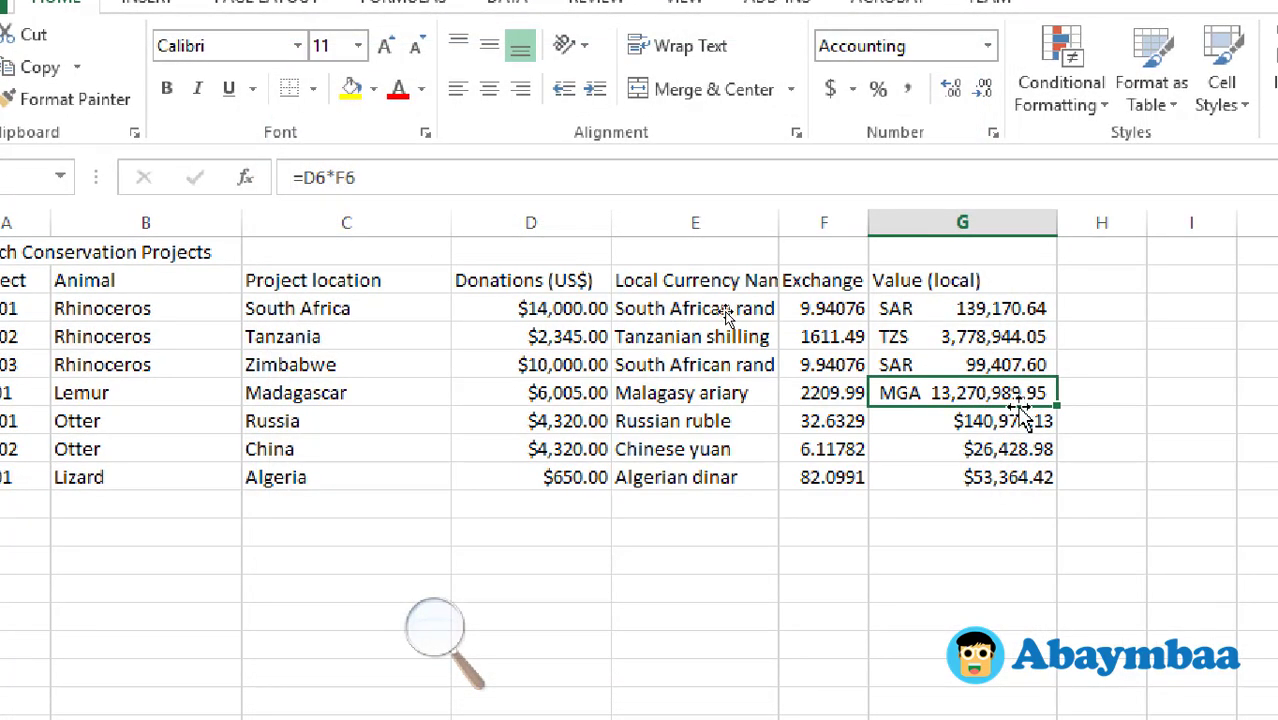
{"action": "left_click", "coordinate": [1008, 415]}
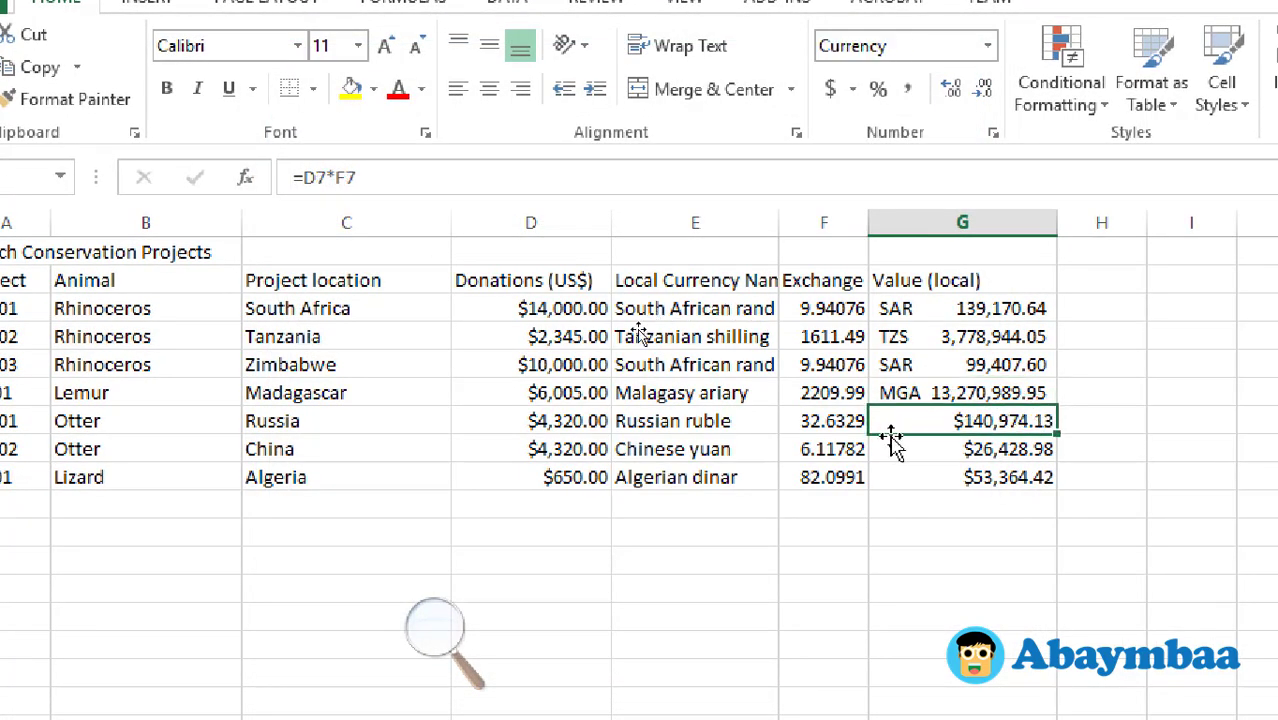
Step: Replace the Google query with 'russian ruble' and run the search
{"action": "scroll", "coordinate": [697, 381], "scroll_direction": "up", "scroll_amount": 2}
{"action": "scroll", "coordinate": [420, 214], "scroll_direction": "up", "scroll_amount": 1}
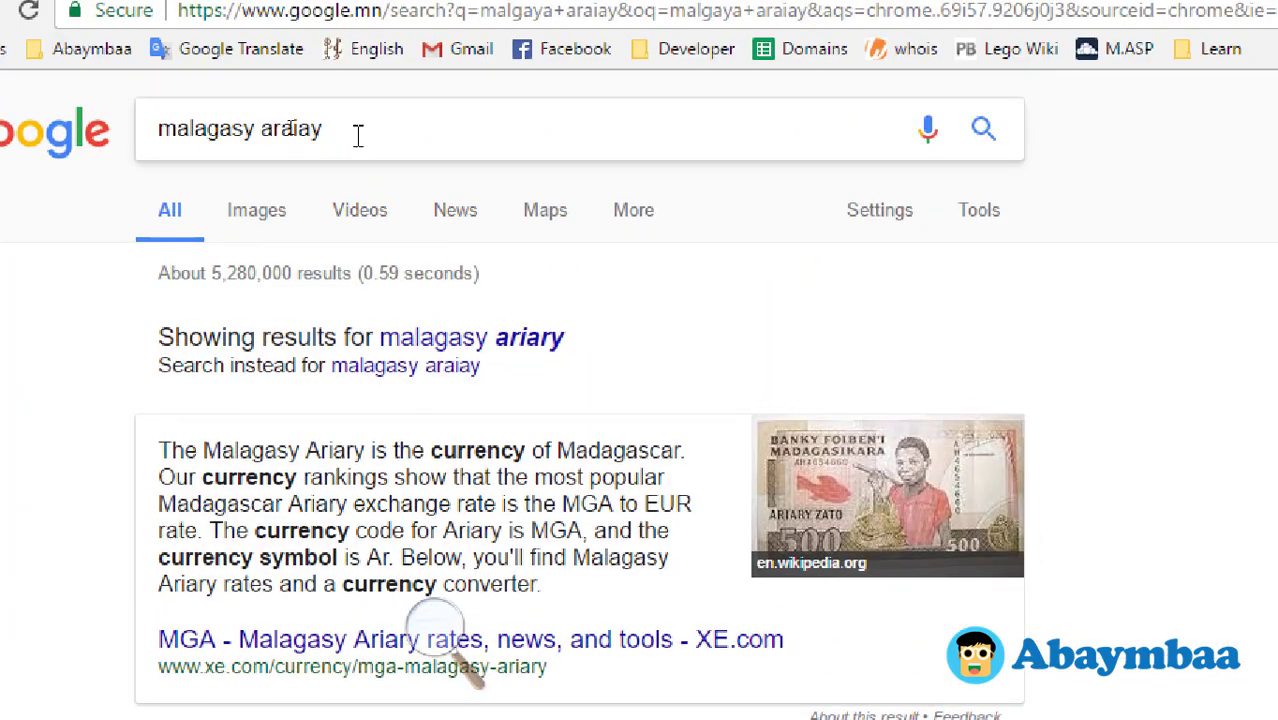
{"action": "triple_click", "coordinate": [357, 134]}
{"action": "type", "text": "russian r"}
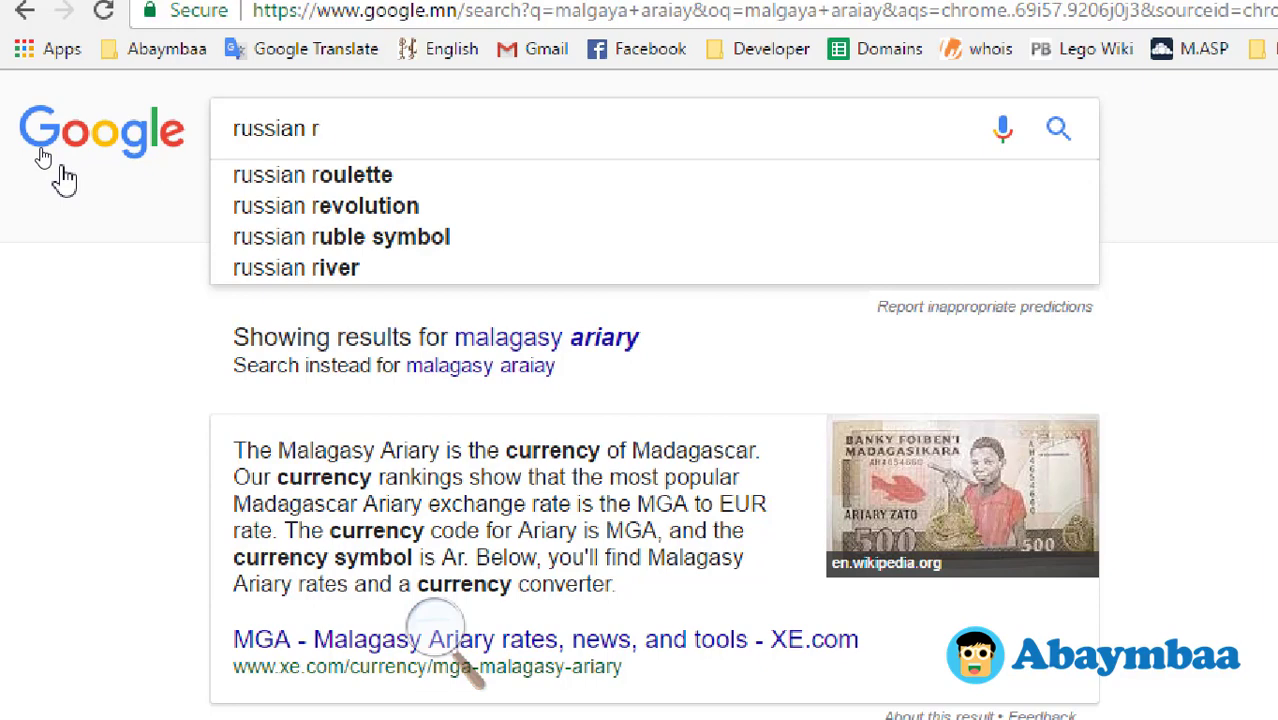
{"action": "type", "text": "ub"}
{"action": "key", "text": "BackSpace"}
{"action": "type", "text": "uble"}
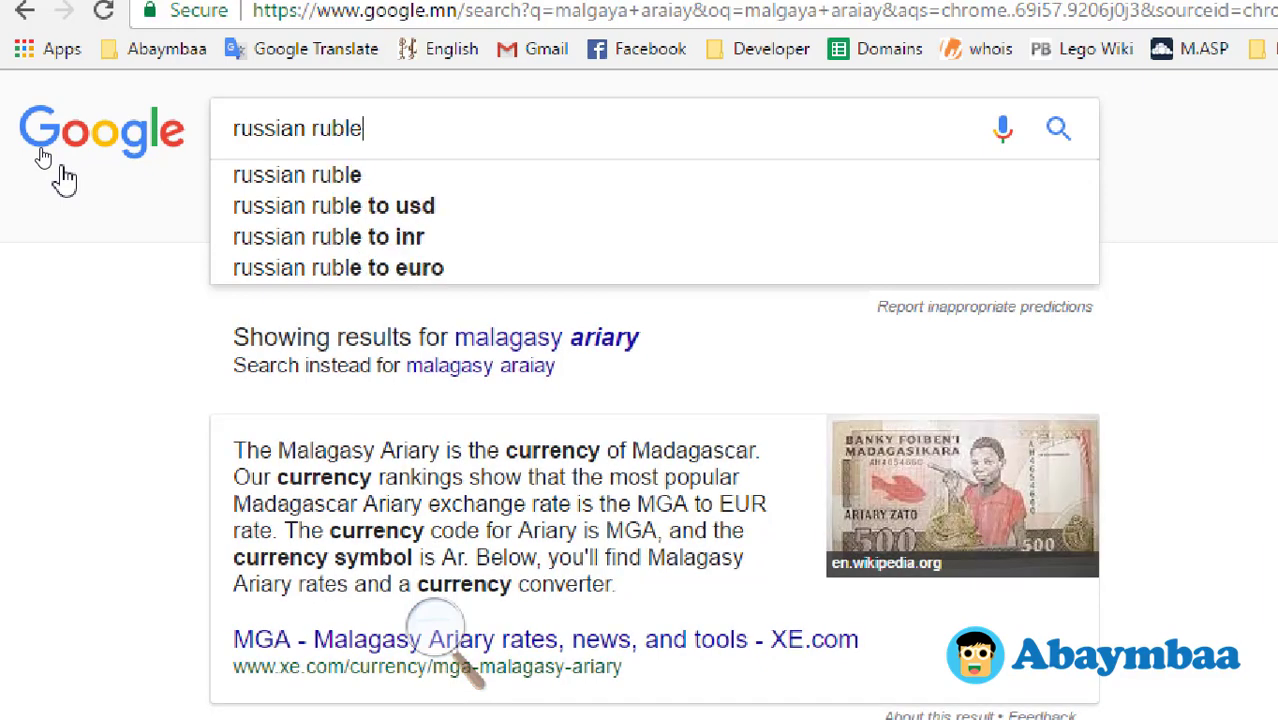
{"action": "key", "text": "Return"}
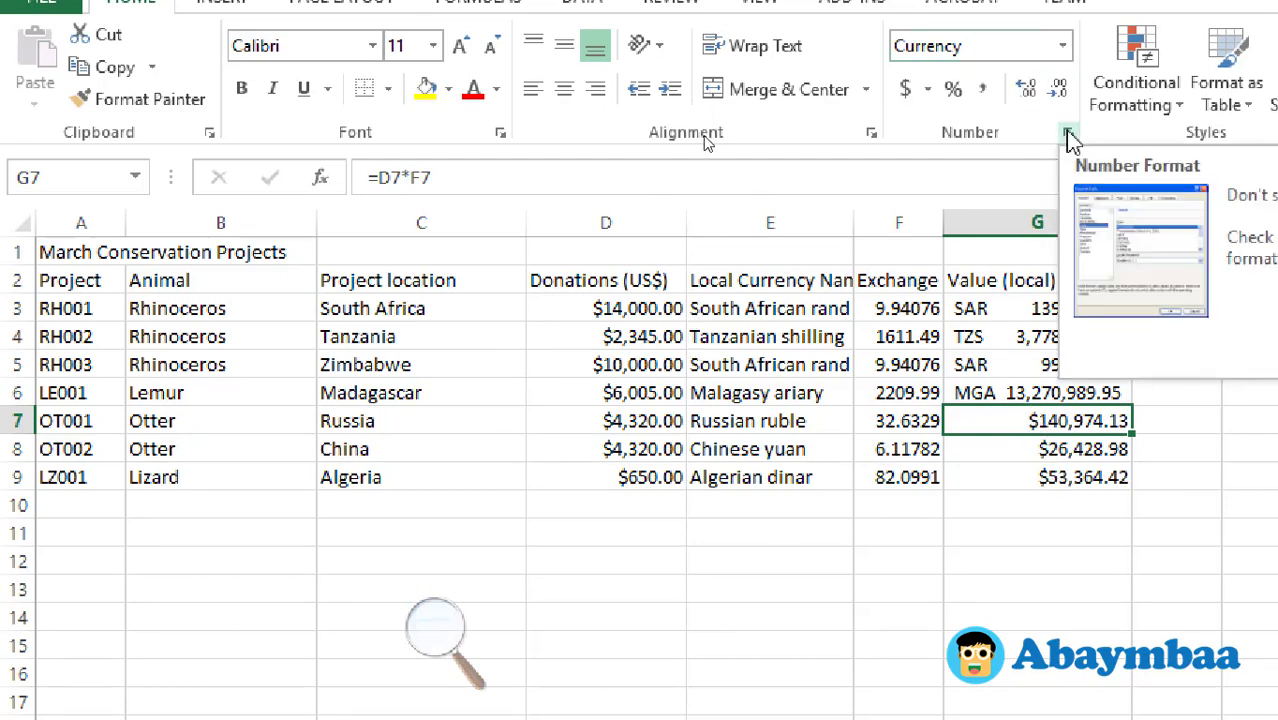
Step: Format G7 with the accounting format using the RUB currency symbol
{"action": "left_click", "coordinate": [929, 90]}
{"action": "left_click", "coordinate": [1014, 309]}
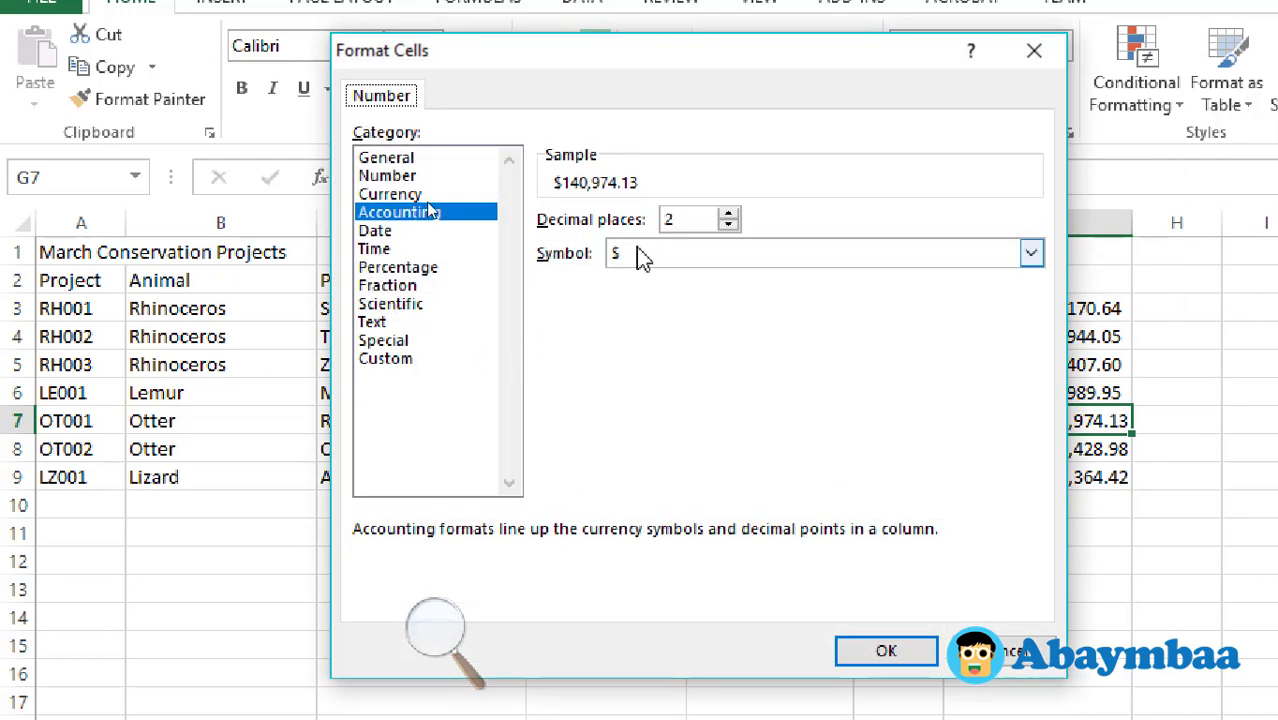
{"action": "left_click", "coordinate": [642, 254]}
{"action": "key", "text": "r"}
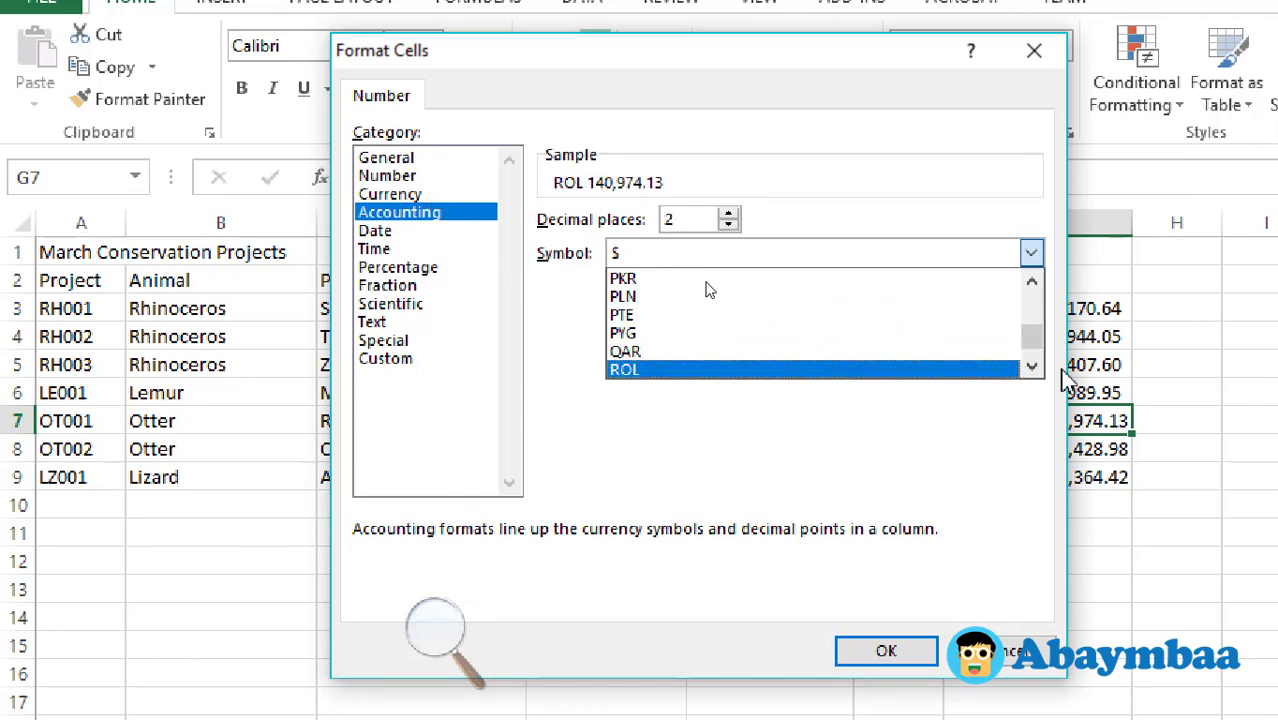
{"action": "scroll", "coordinate": [1031, 366], "scroll_direction": "down", "scroll_amount": 4}
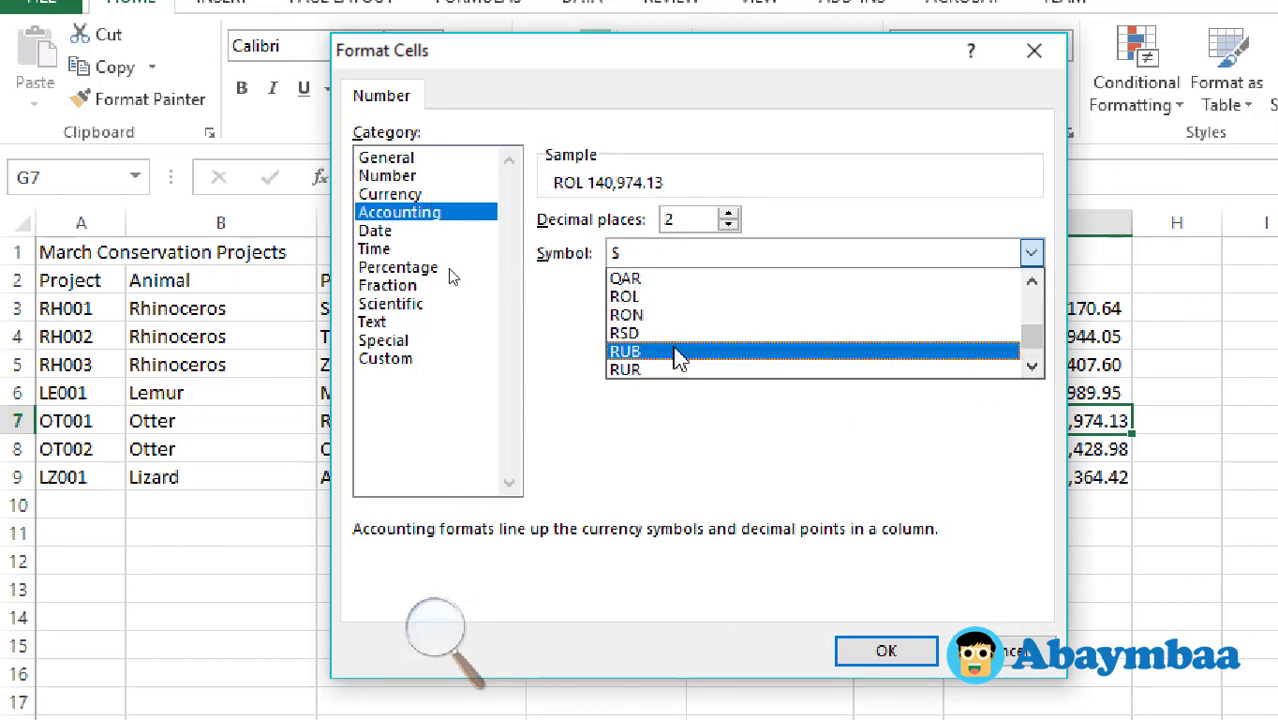
{"action": "left_click", "coordinate": [673, 351]}
{"action": "left_click", "coordinate": [886, 652]}
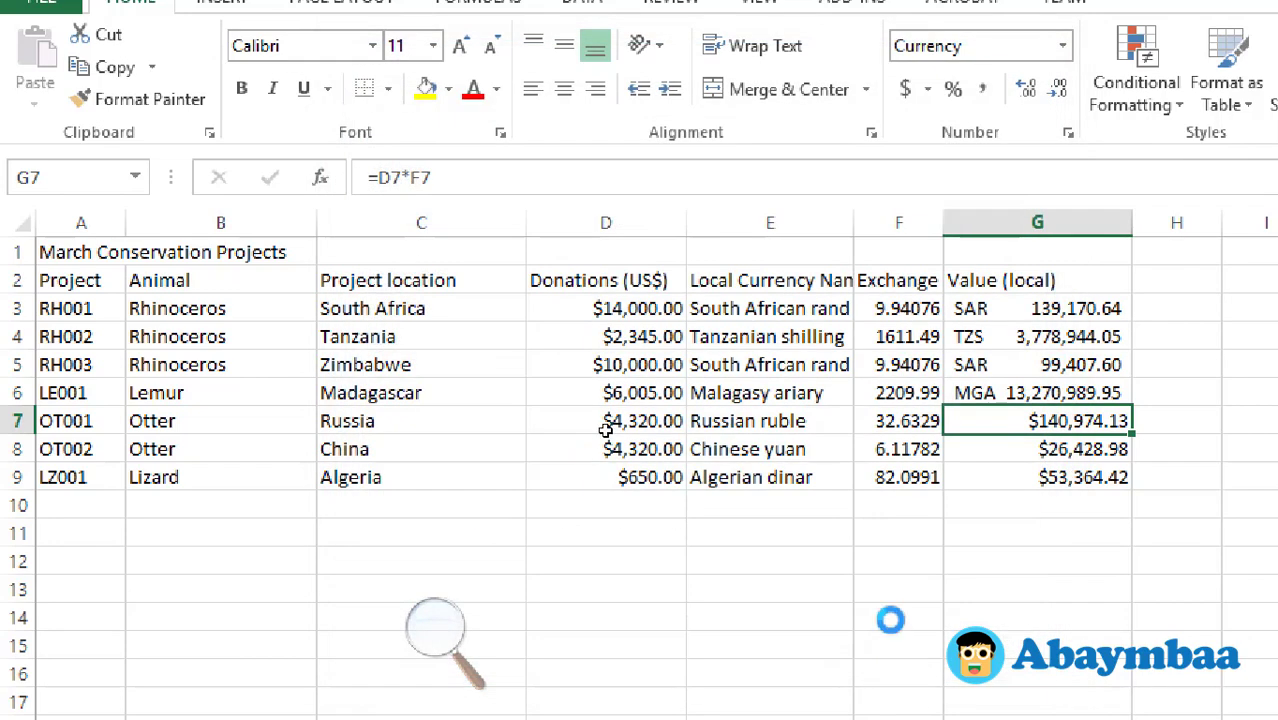
Step: Give G8 the ¥ Chinese (PRC) accounting format
{"action": "left_click", "coordinate": [1030, 449]}
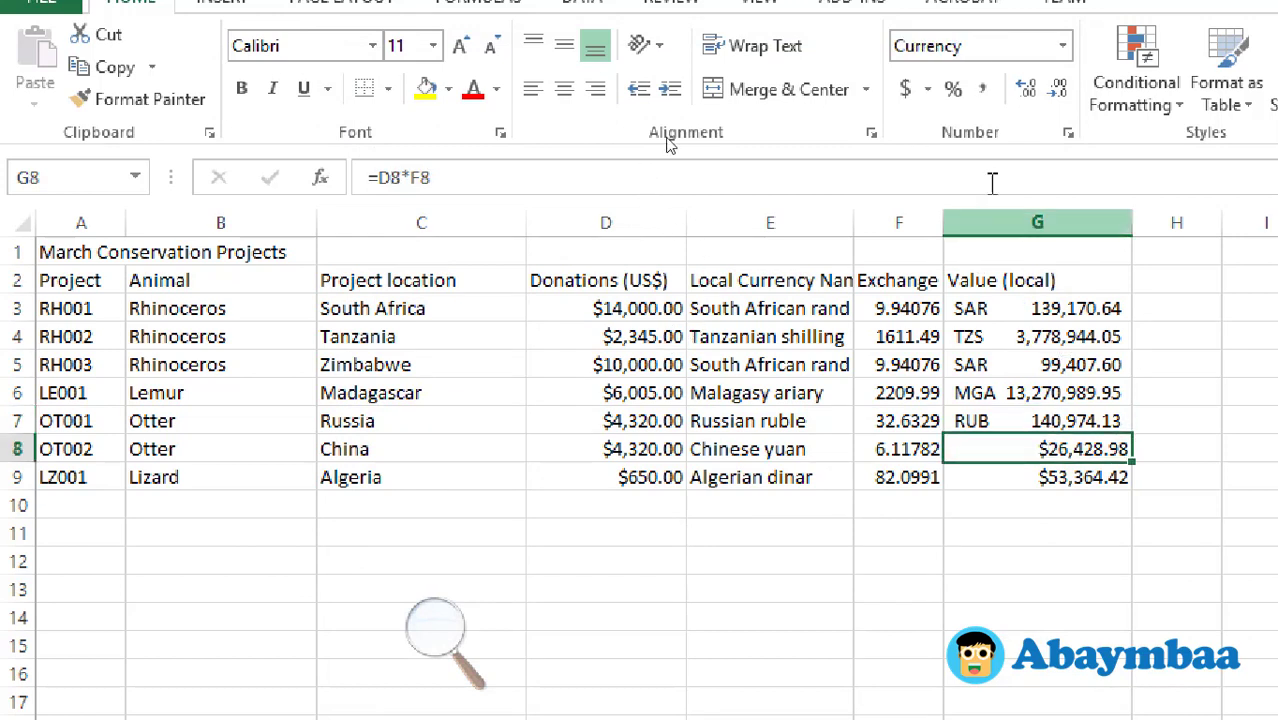
{"action": "left_click", "coordinate": [928, 89]}
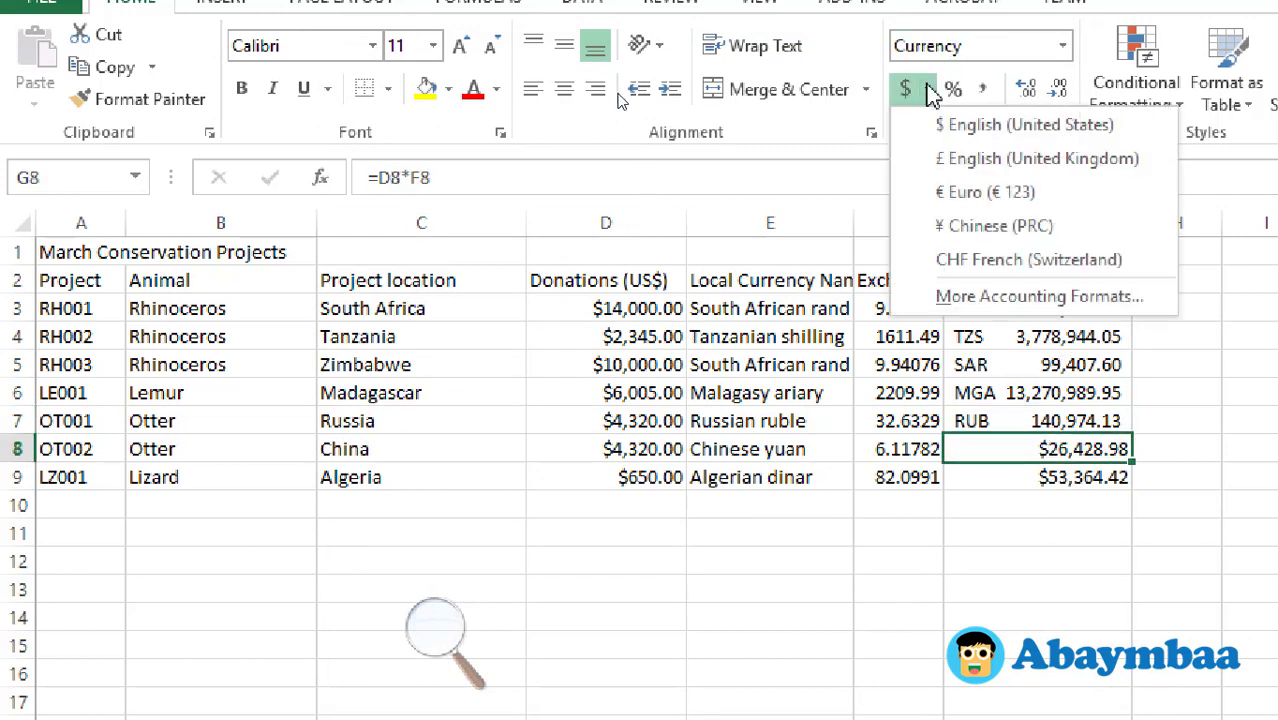
{"action": "left_click", "coordinate": [968, 226]}
{"action": "left_click", "coordinate": [1073, 481]}
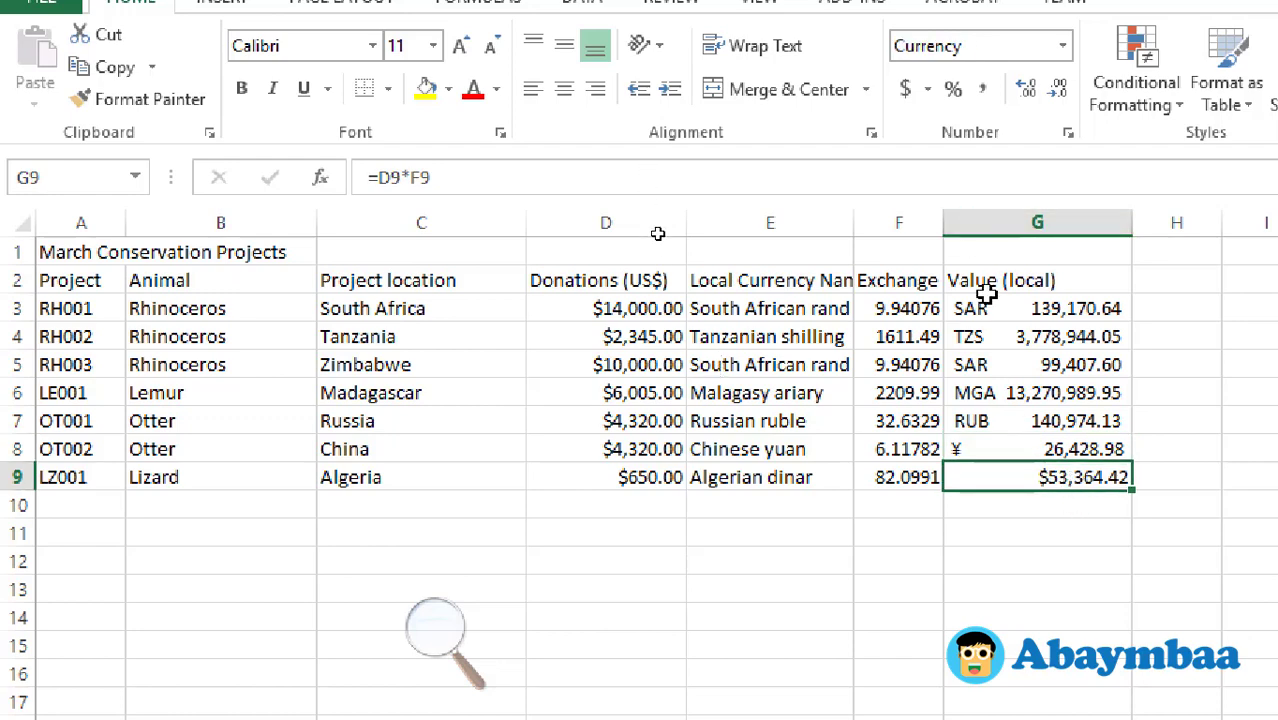
Step: Back in Chrome, search Google for 'algerian dinar'
{"action": "key", "text": "alt+Tab"}
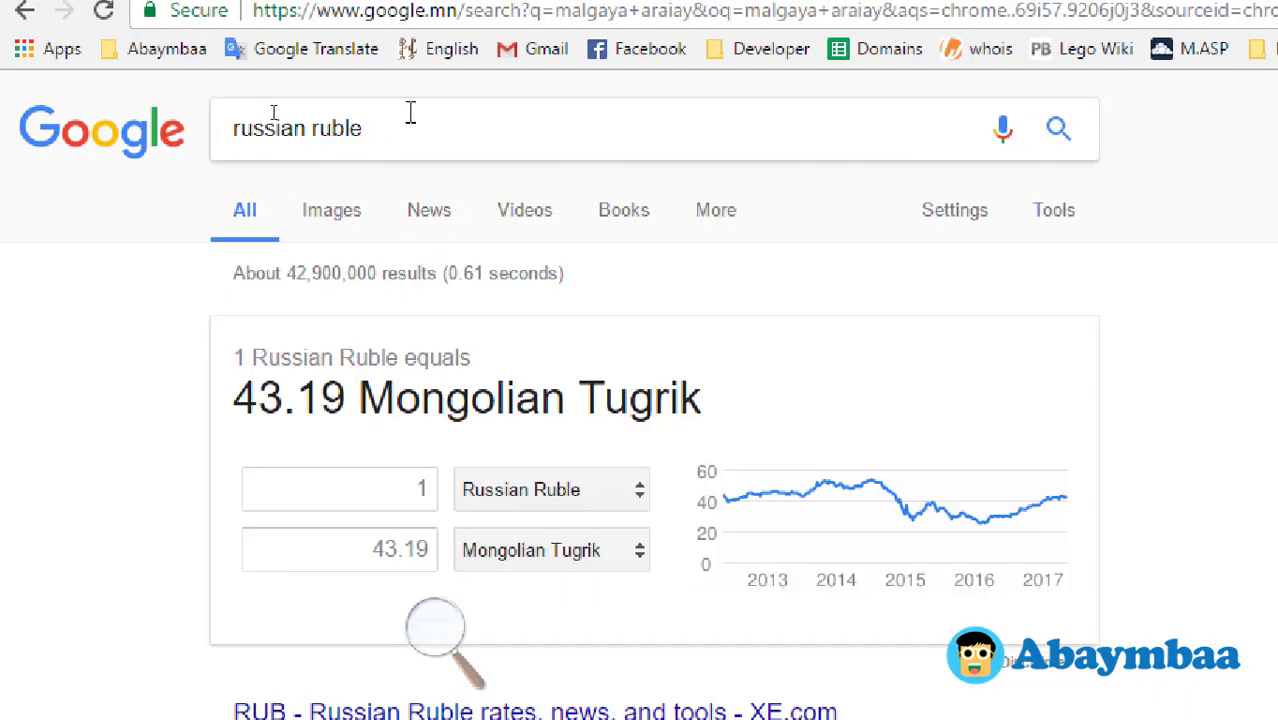
{"action": "triple_click", "coordinate": [410, 112]}
{"action": "type", "text": "alger"}
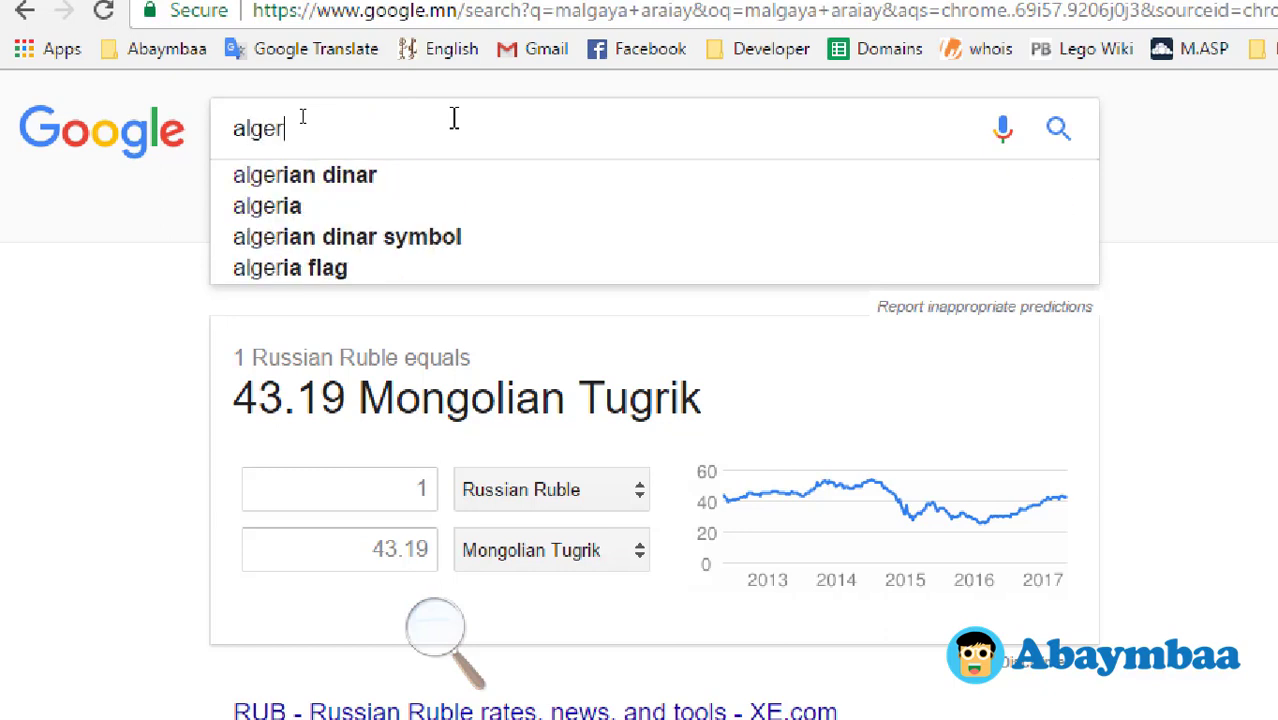
{"action": "type", "text": "ian"}
{"action": "key", "text": "Down"}
{"action": "key", "text": "Return"}
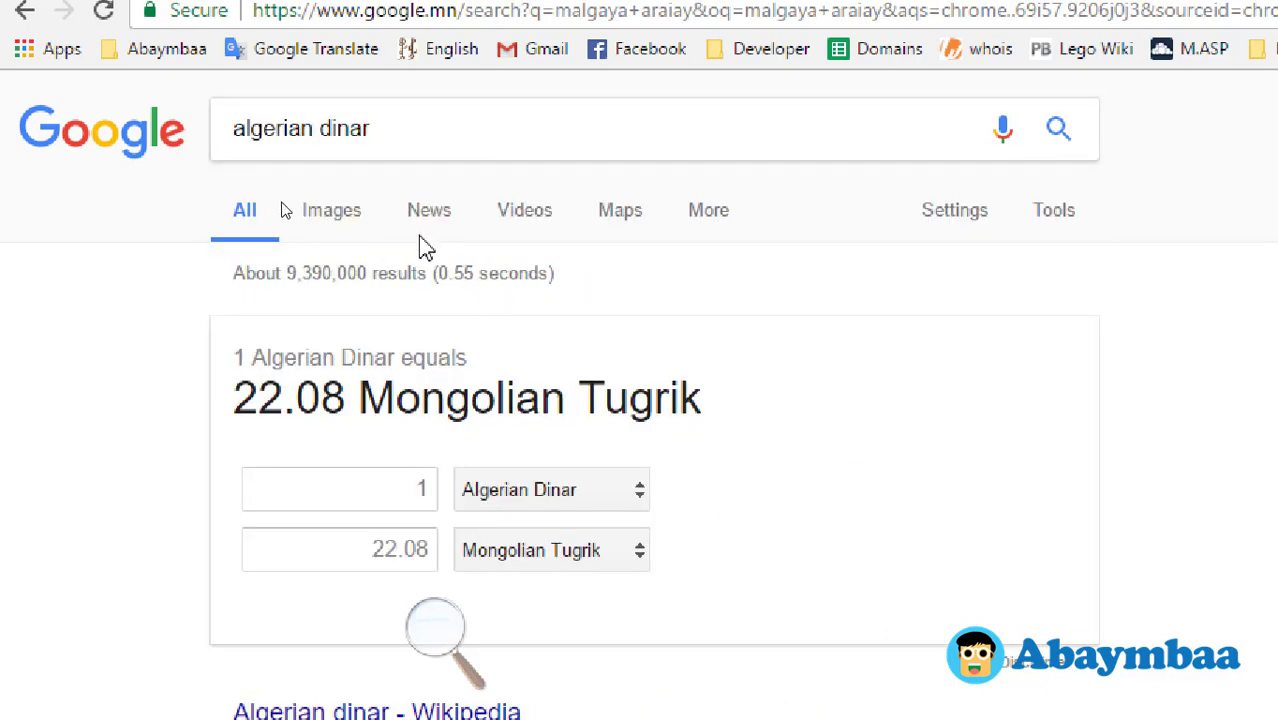
Step: Open the Algerian dinar Wikipedia article from the search results
{"action": "scroll", "coordinate": [673, 470], "scroll_direction": "down", "scroll_amount": 2}
{"action": "scroll", "coordinate": [670, 430], "scroll_direction": "down", "scroll_amount": 1}
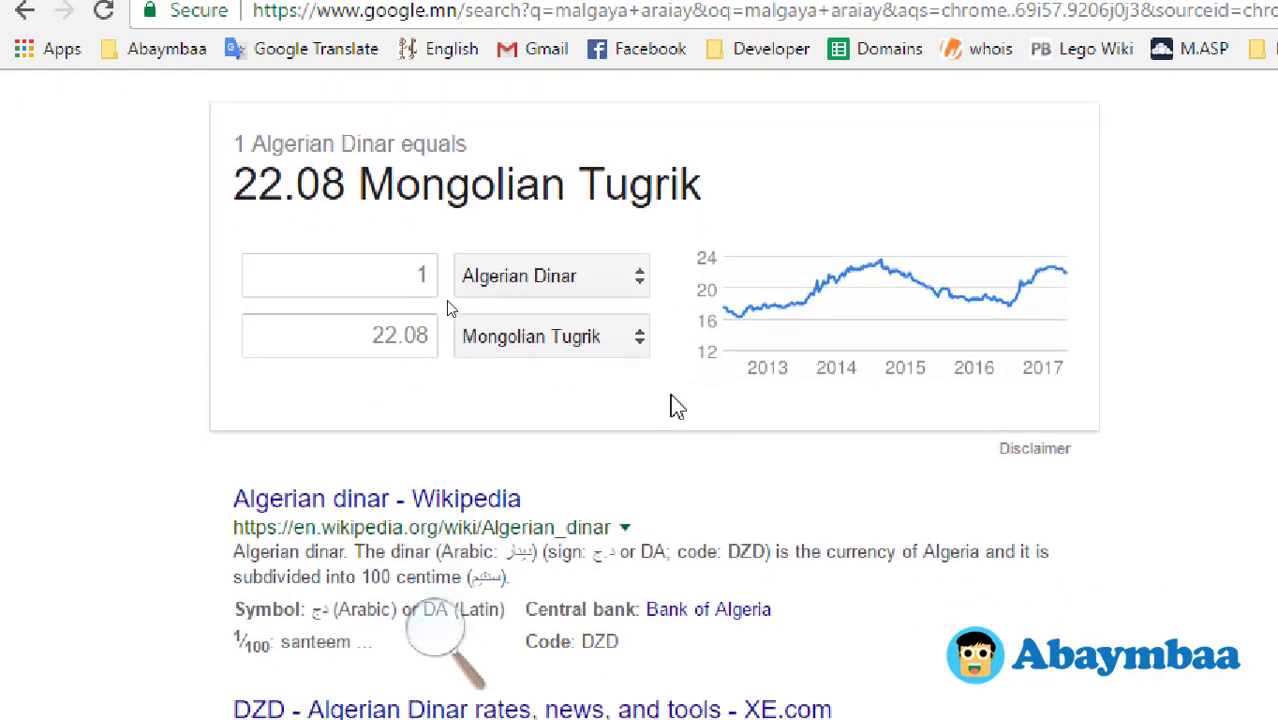
{"action": "scroll", "coordinate": [672, 410], "scroll_direction": "down", "scroll_amount": 2}
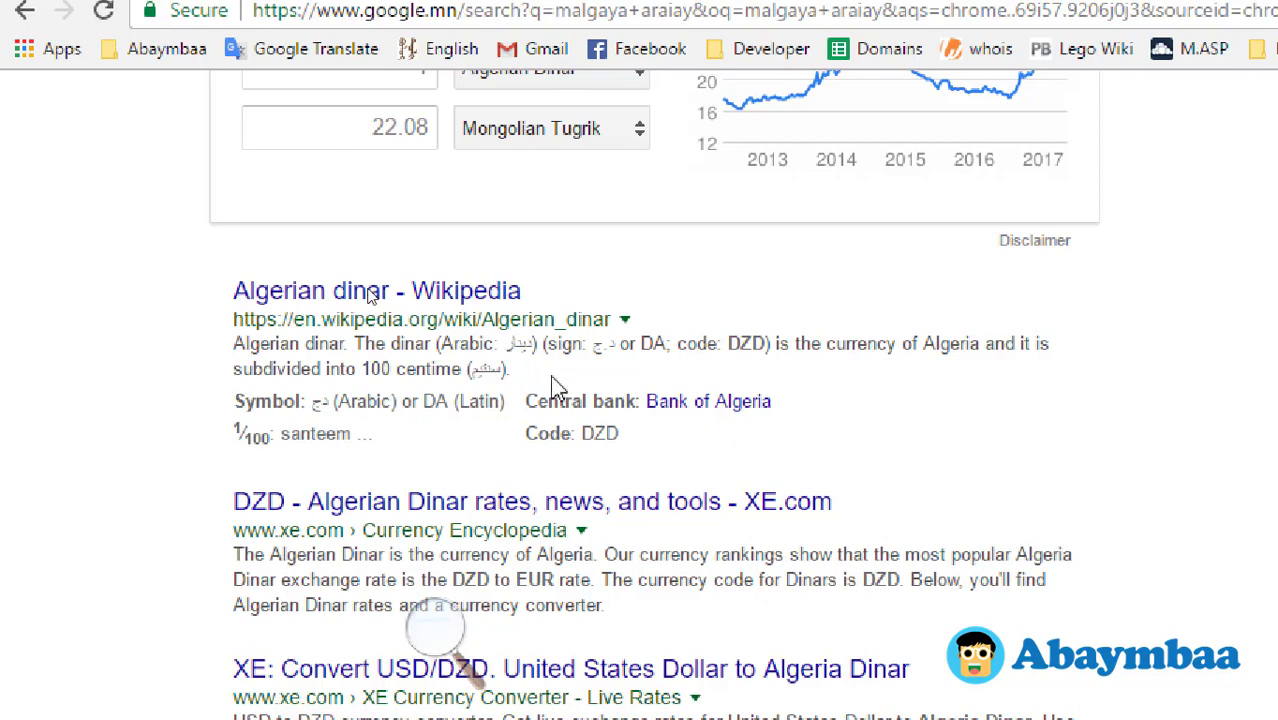
{"action": "left_click", "coordinate": [415, 290]}
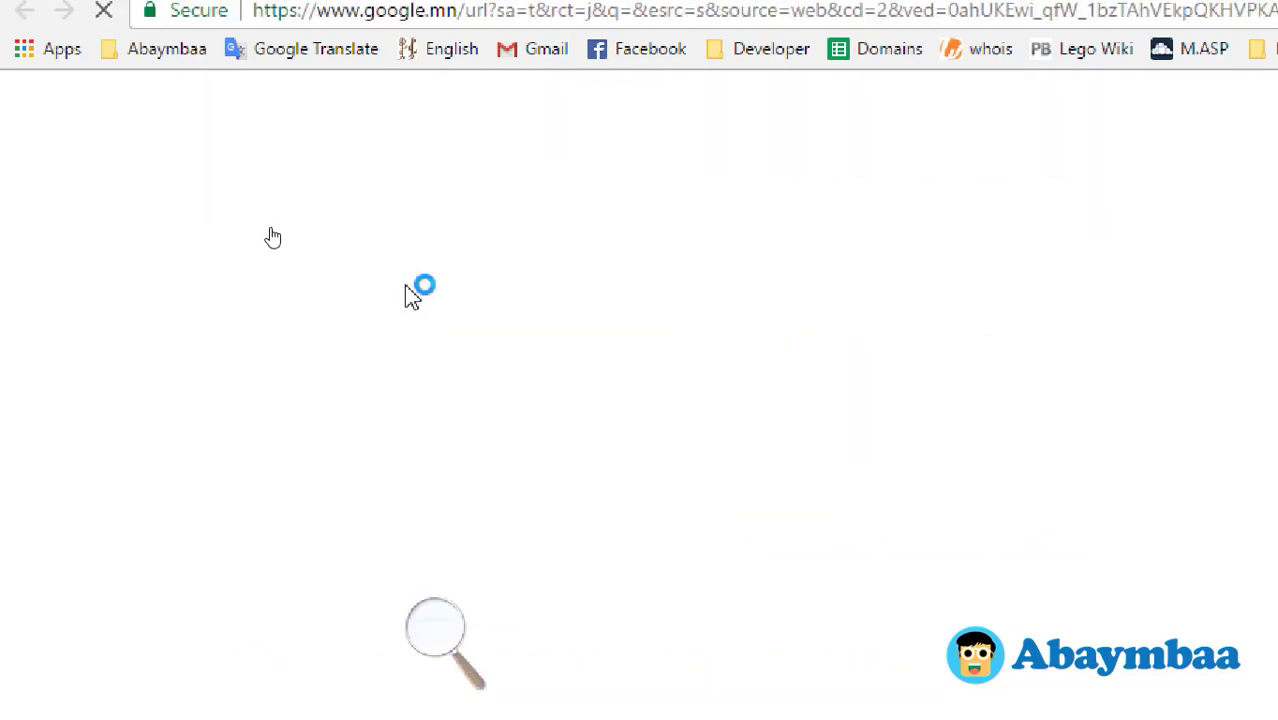
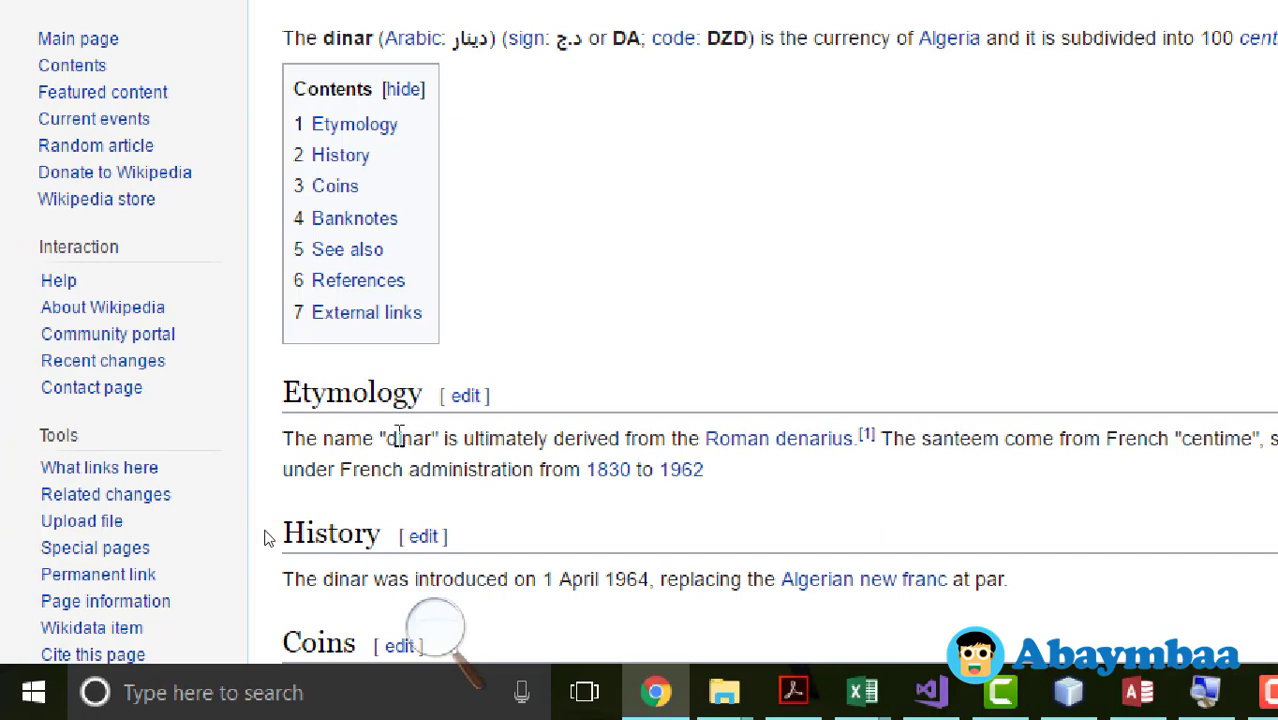
Step: Apply Accounting format with the DZD symbol to G9 so it reads DZD 53,364.42
{"action": "key", "text": "alt+Tab"}
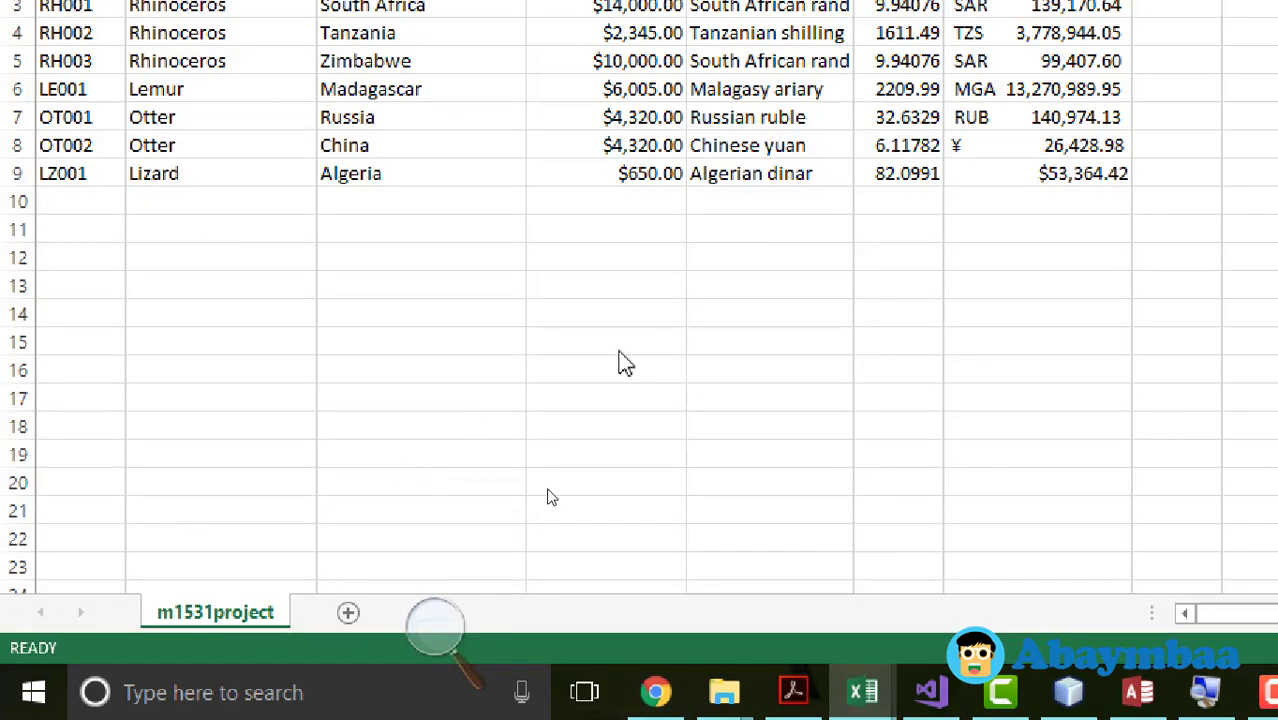
{"action": "left_click", "coordinate": [1006, 170]}
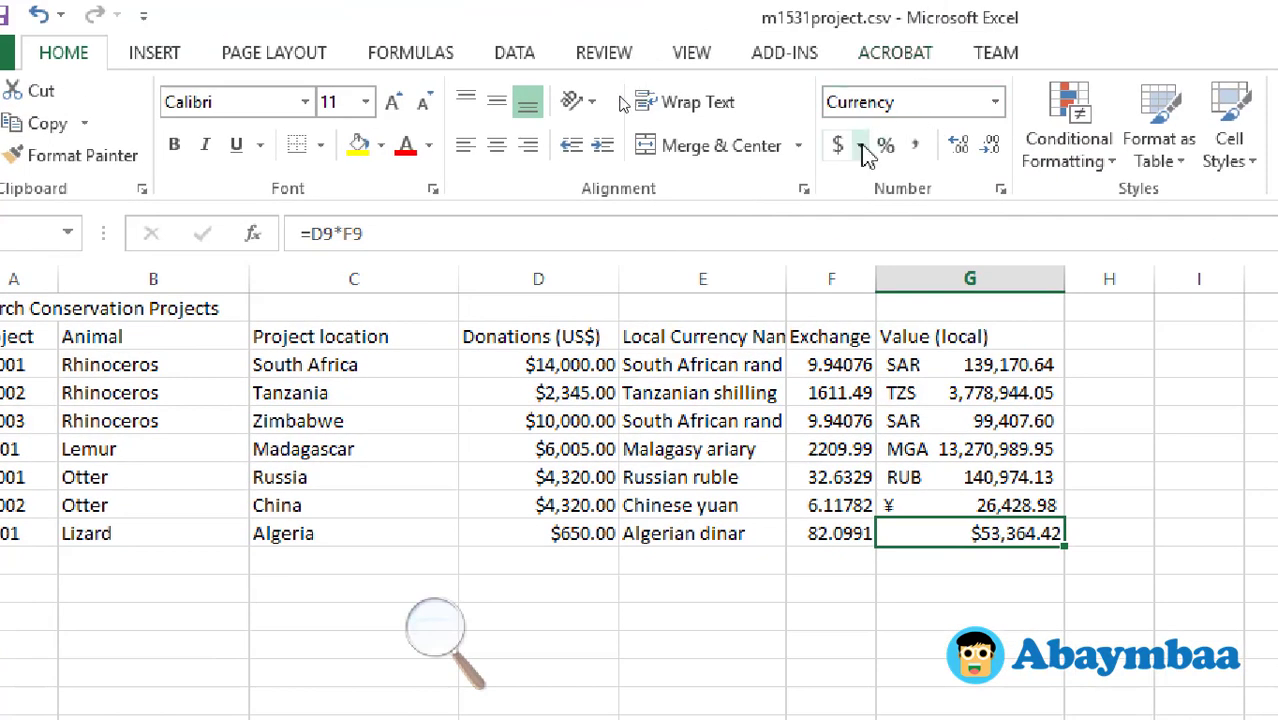
{"action": "left_click", "coordinate": [860, 146]}
{"action": "left_click", "coordinate": [893, 352]}
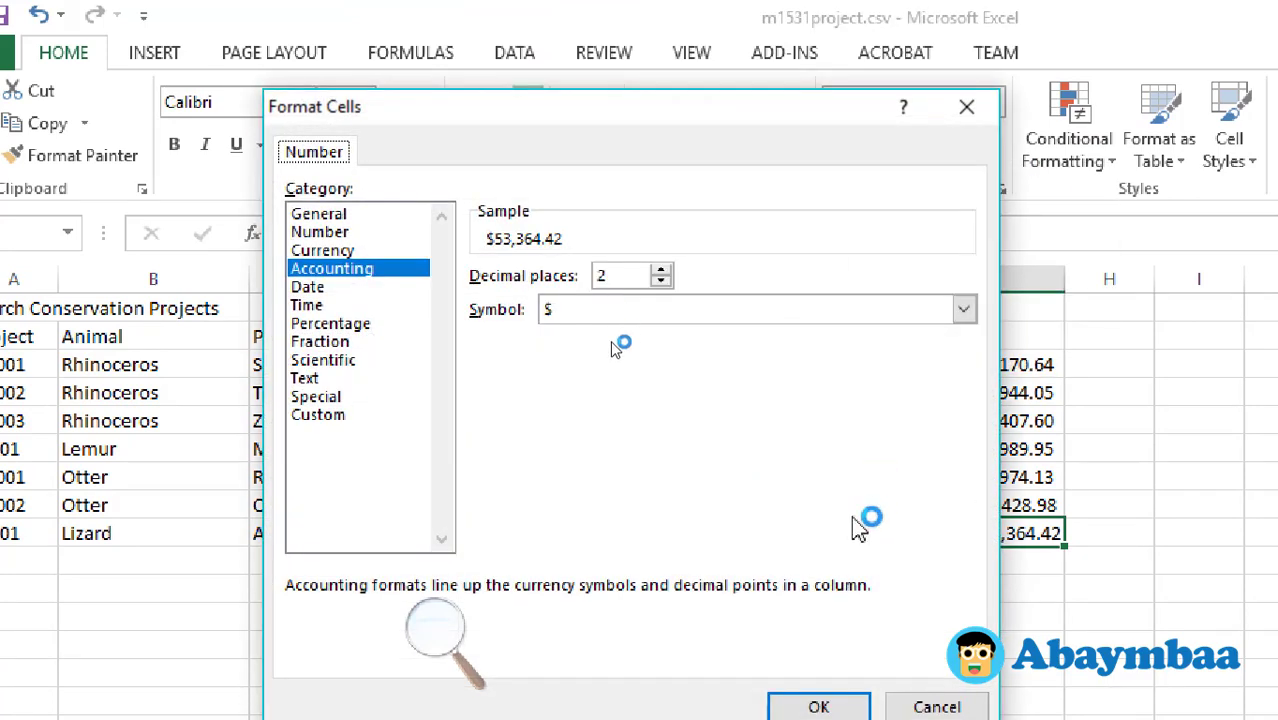
{"action": "left_click", "coordinate": [727, 310]}
{"action": "key", "text": "d"}
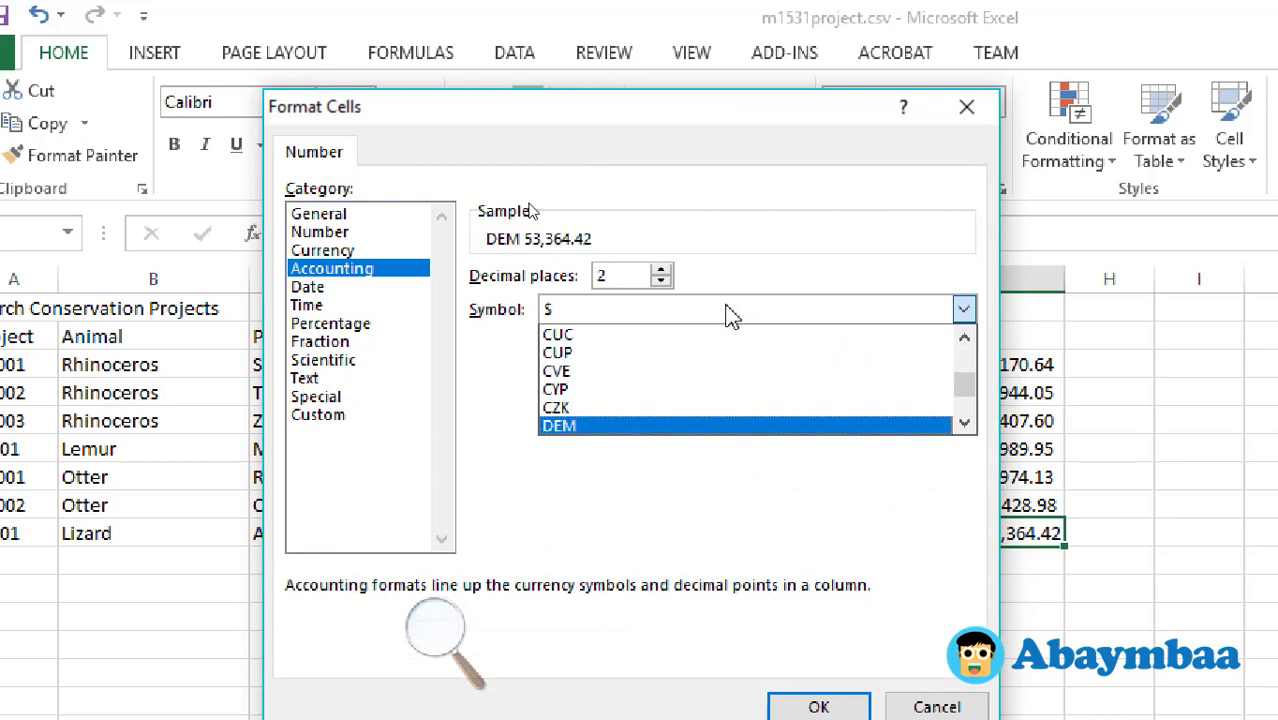
{"action": "key", "text": "z"}
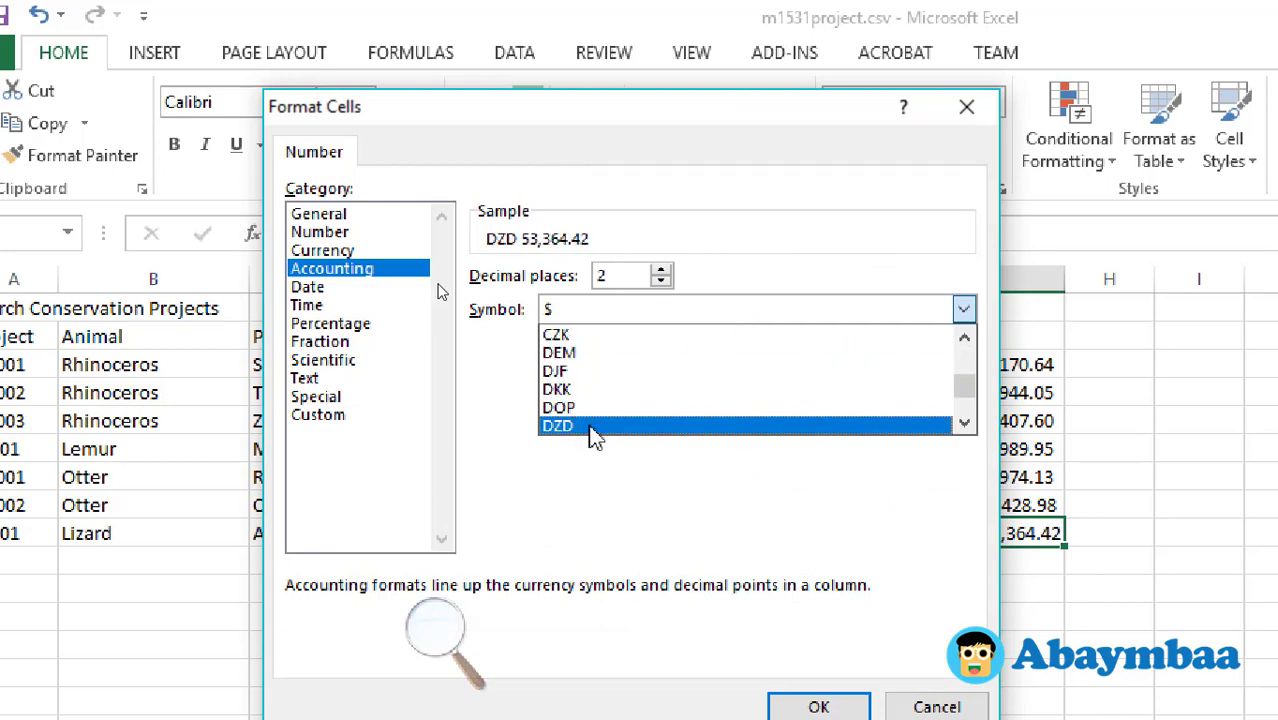
{"action": "left_click", "coordinate": [592, 428]}
{"action": "left_click", "coordinate": [818, 706]}
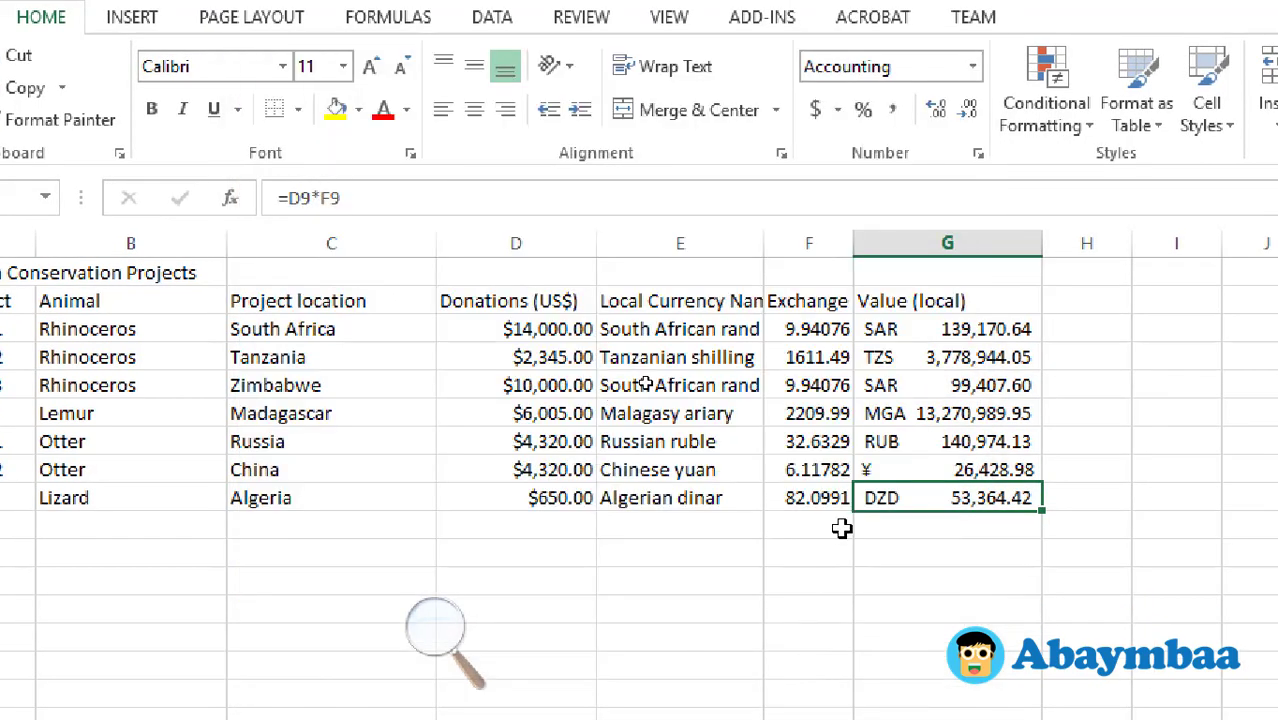
{"action": "left_click", "coordinate": [944, 530]}
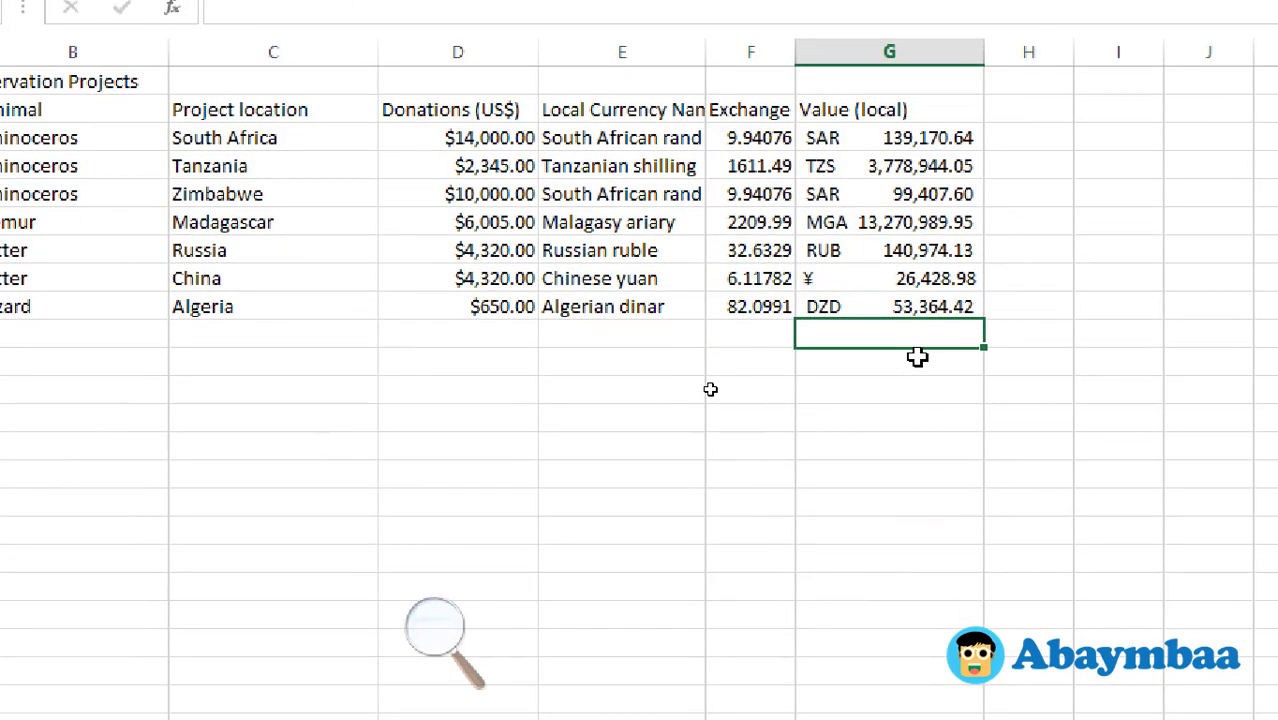
Step: Save the sheet as the Excel Workbook m1531project.xlsx instead of keeping CSV format
{"action": "key", "text": "ctrl+s"}
{"action": "left_click", "coordinate": [808, 380]}
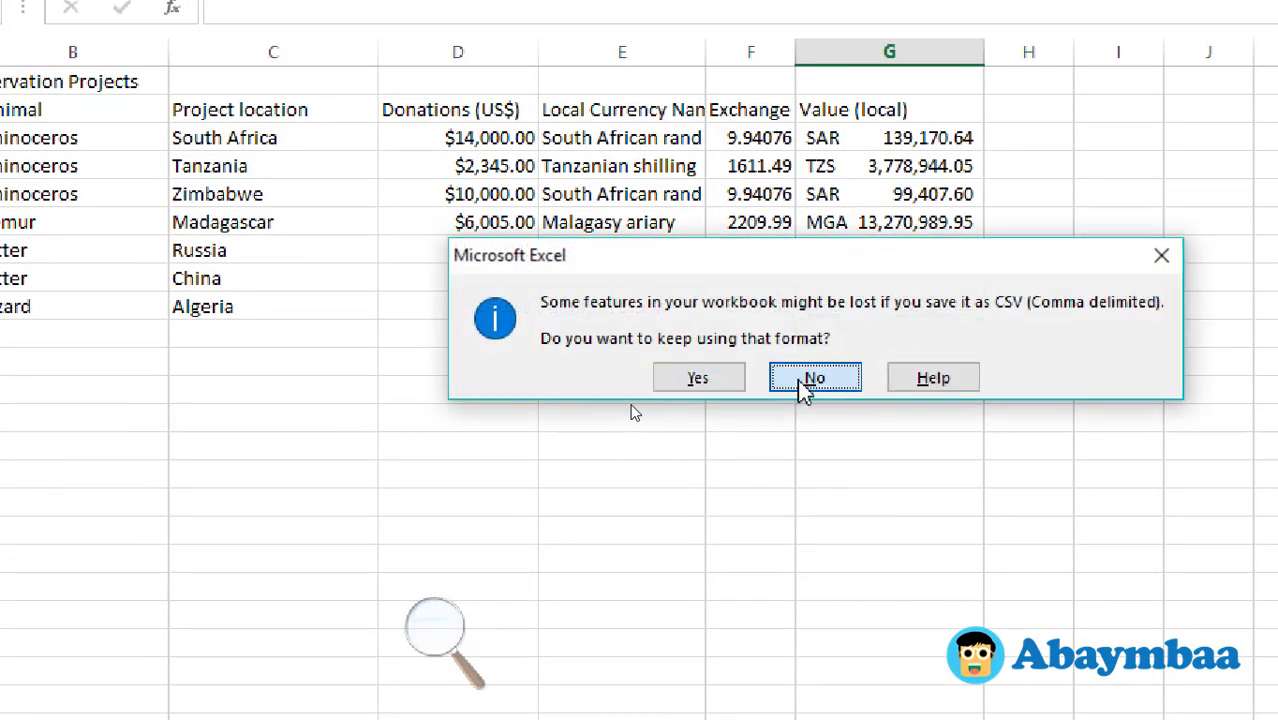
{"action": "left_click", "coordinate": [545, 402]}
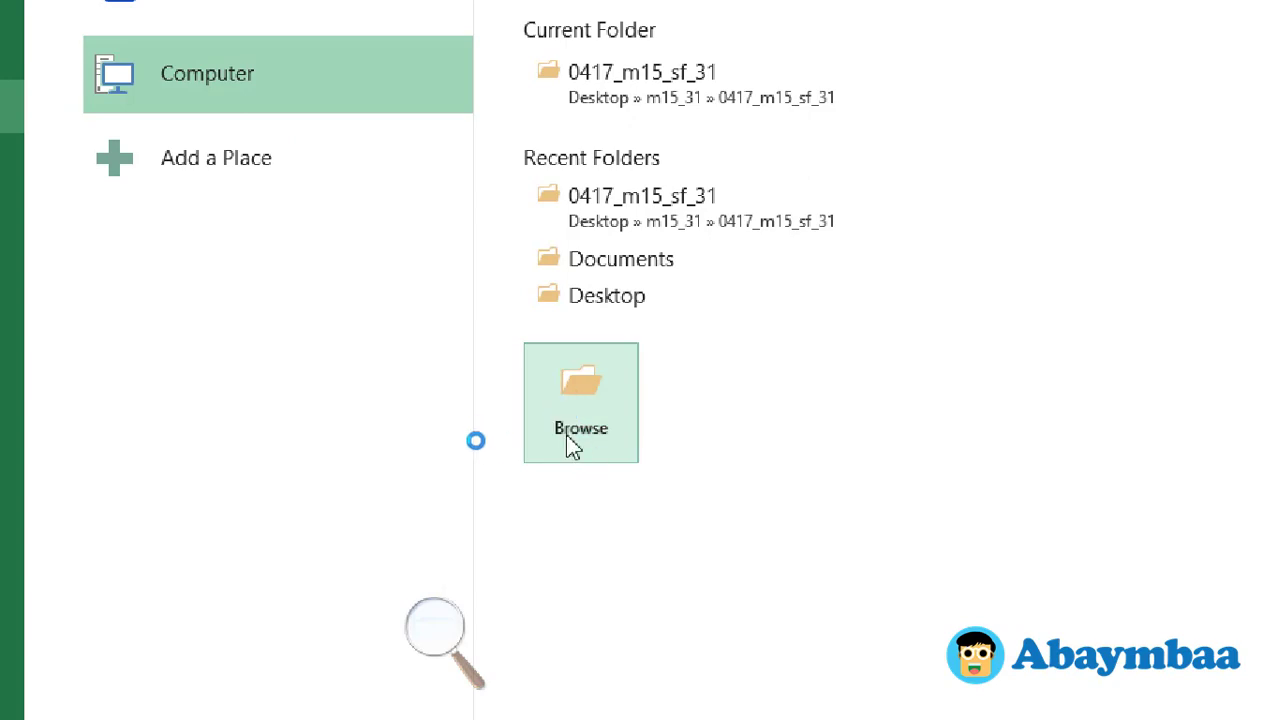
{"action": "left_click", "coordinate": [358, 291]}
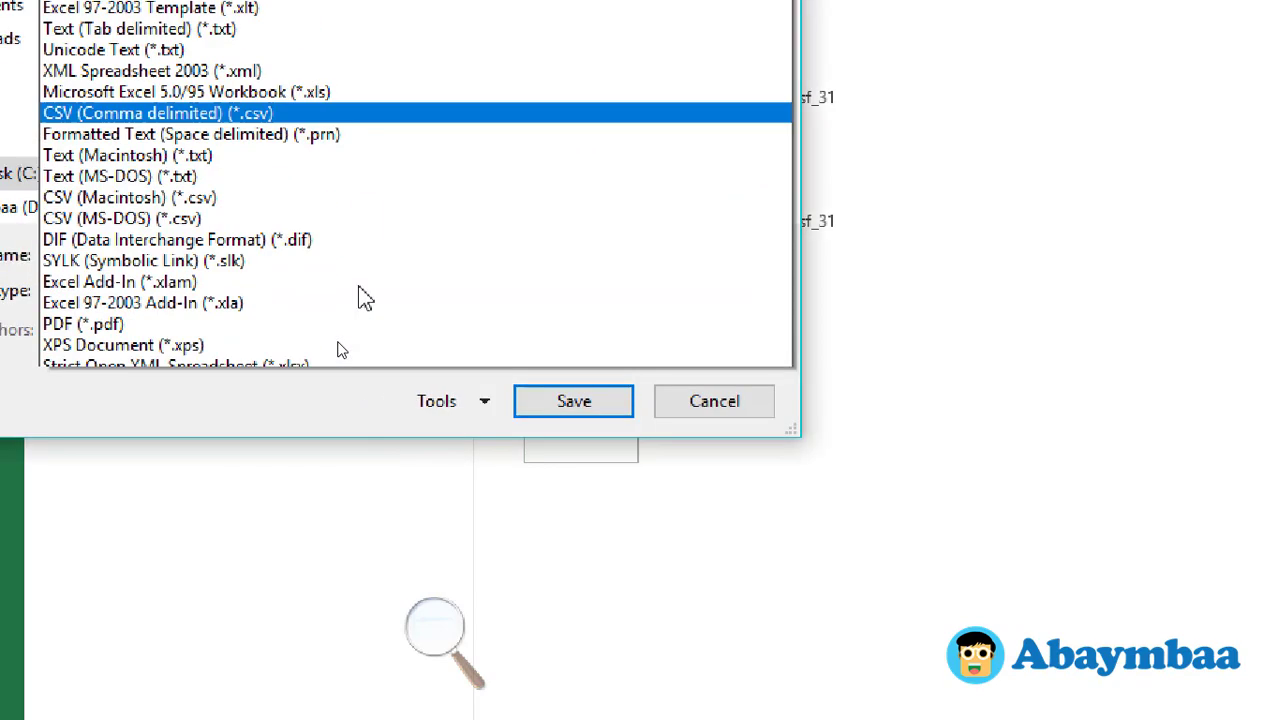
{"action": "left_click", "coordinate": [345, 10]}
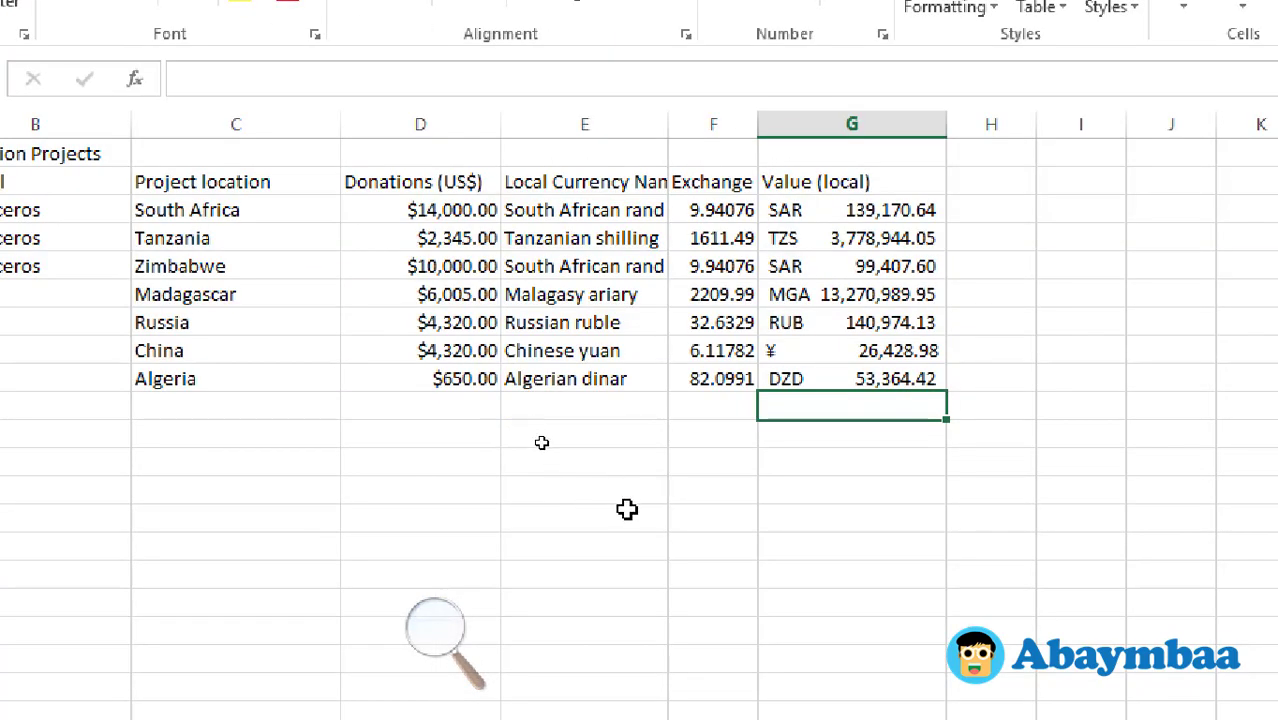
{"action": "key", "text": "alt+Tab"}
{"action": "key", "text": "Tab"}
{"action": "key", "text": "Tab"}
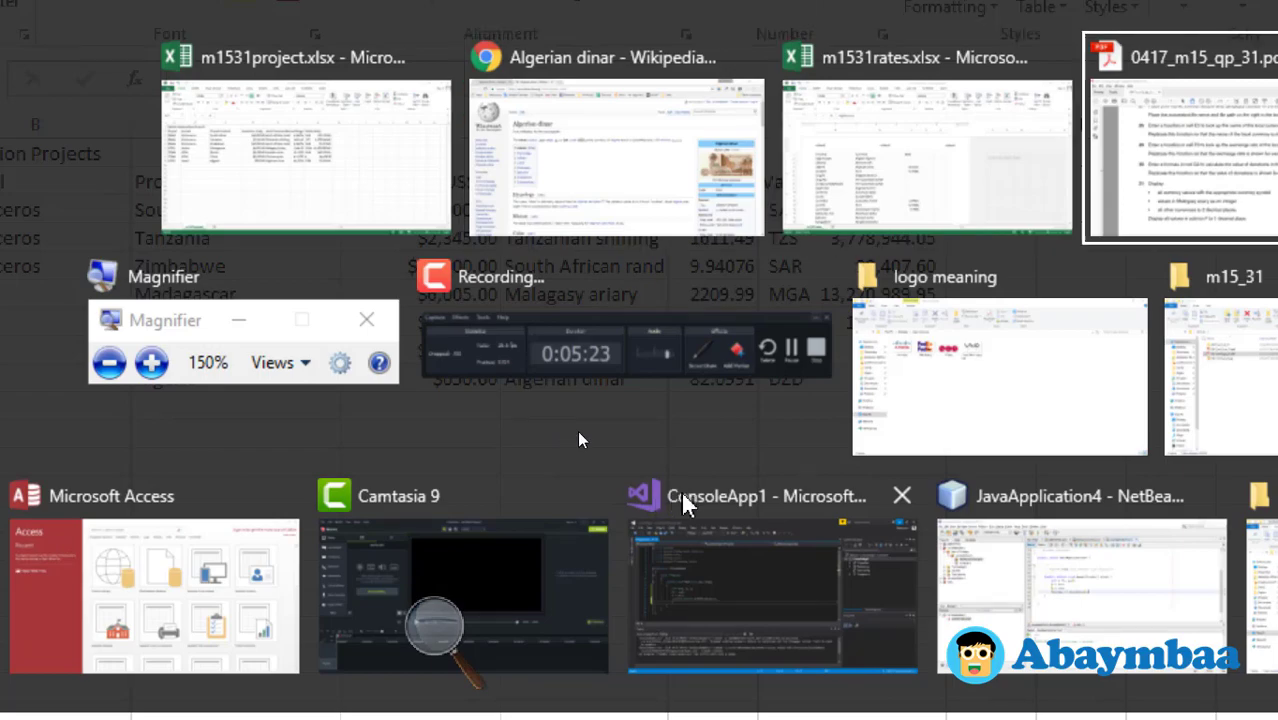
{"action": "scroll", "coordinate": [685, 514], "scroll_direction": "down", "scroll_amount": 3}
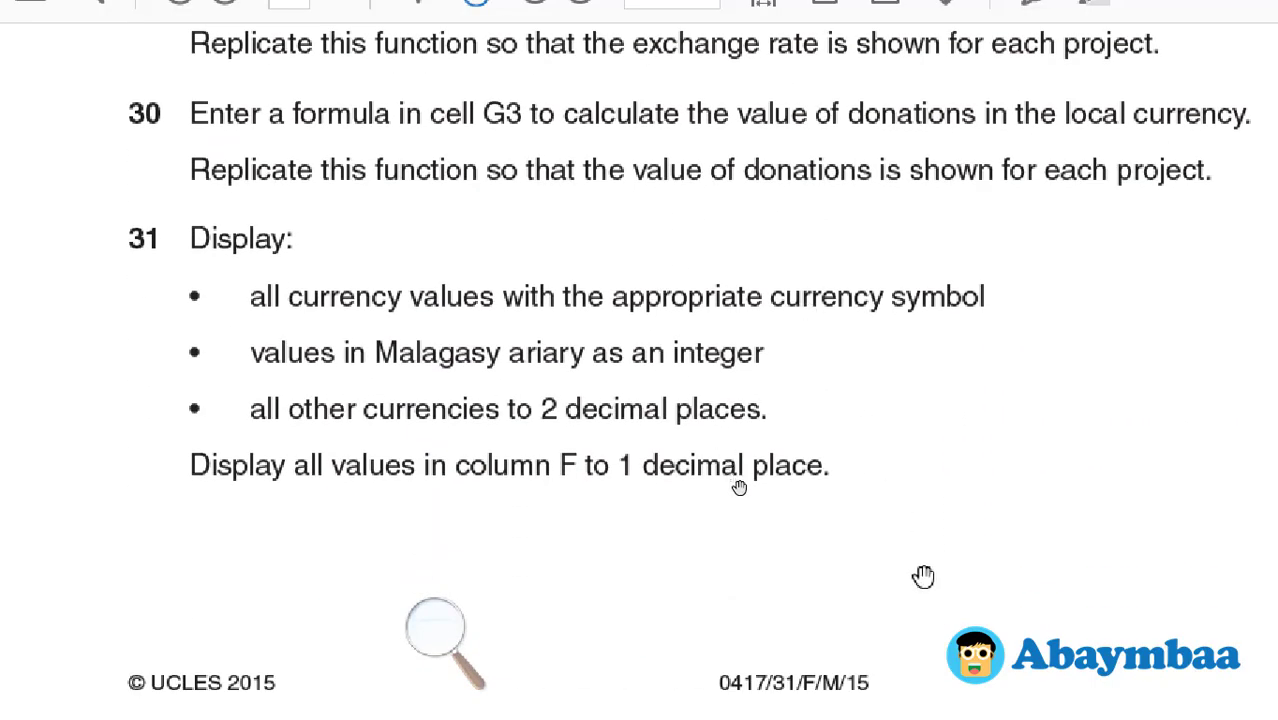
{"action": "scroll", "coordinate": [739, 487], "scroll_direction": "down", "scroll_amount": 3}
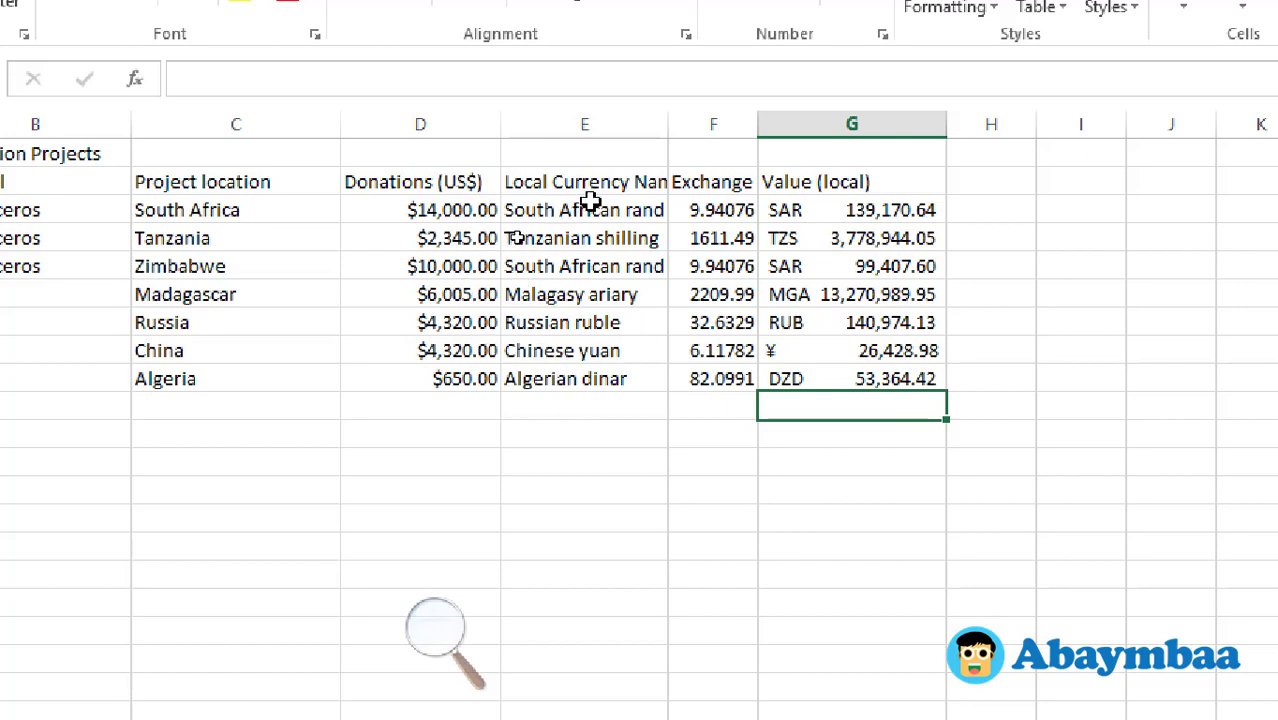
Step: Show the exchange rates in F3:F9 to one decimal place, e.g. 9.9, 1611.5 and 82.1
{"action": "left_click_drag", "start_coordinate": [730, 208], "coordinate": [706, 395]}
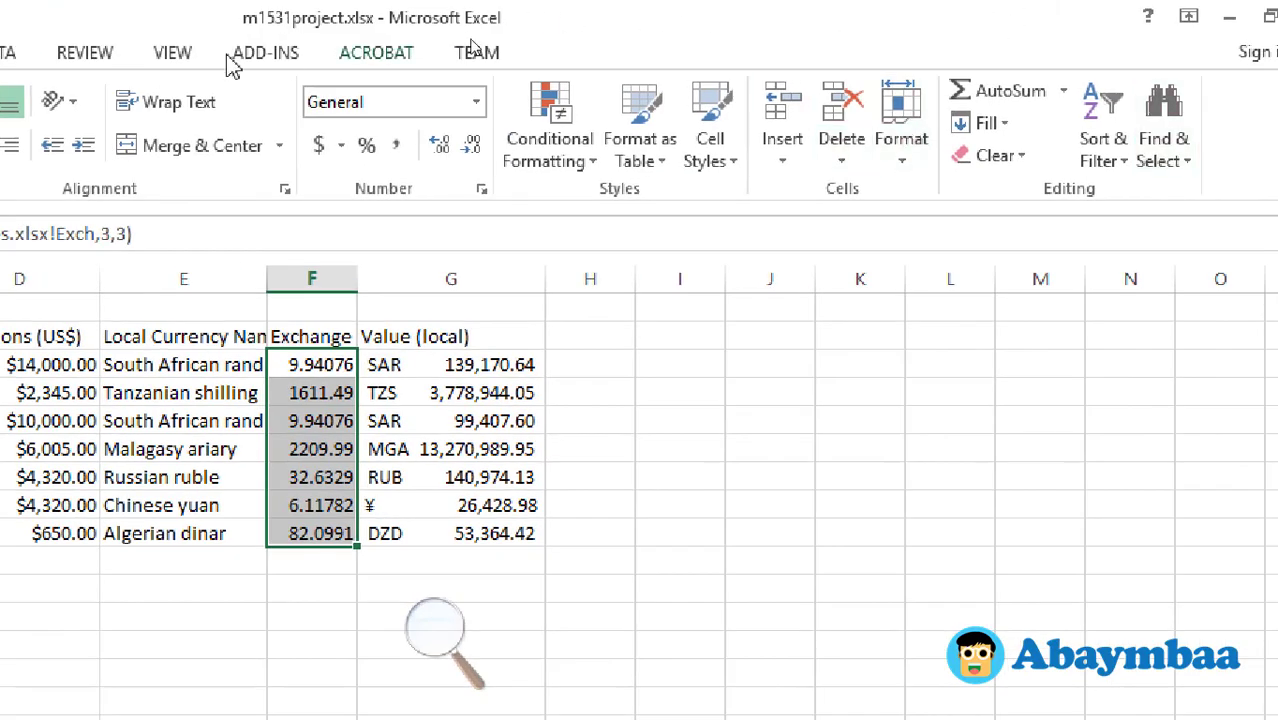
{"action": "left_click", "coordinate": [439, 148]}
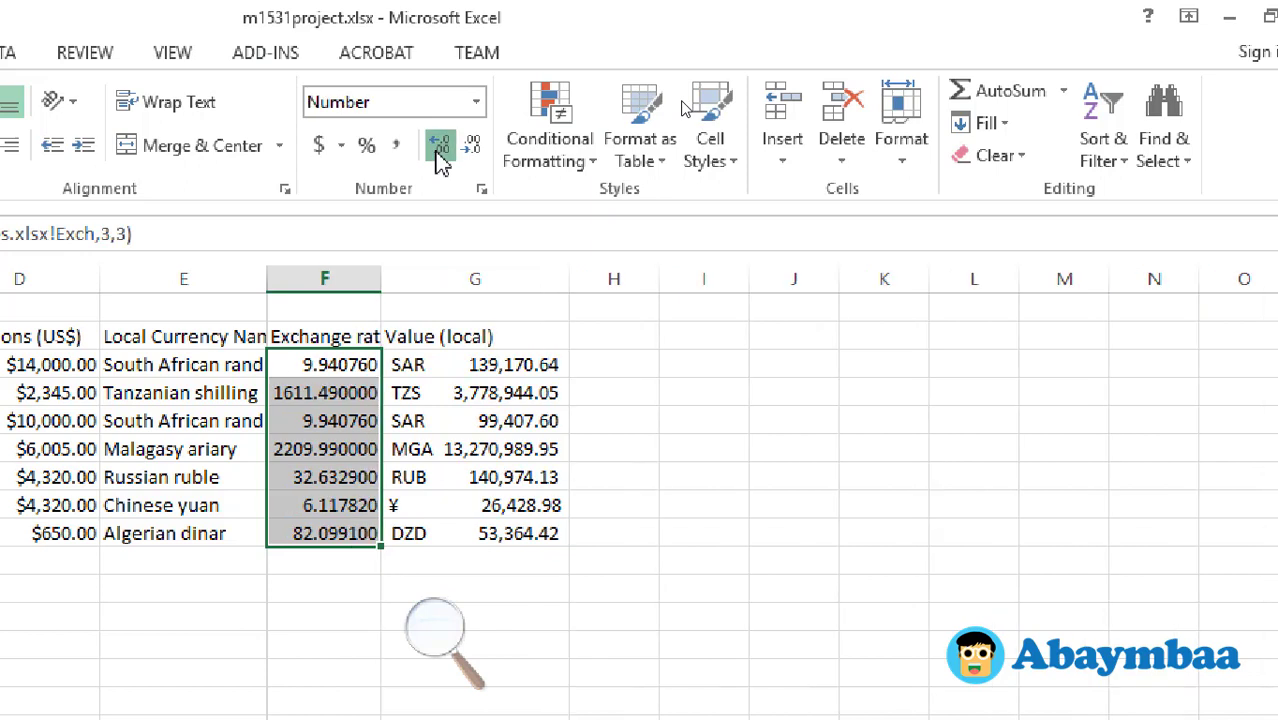
{"action": "left_click", "coordinate": [439, 148]}
{"action": "left_click", "coordinate": [439, 148]}
{"action": "left_click", "coordinate": [439, 148]}
{"action": "left_click", "coordinate": [439, 148]}
{"action": "left_click", "coordinate": [439, 148]}
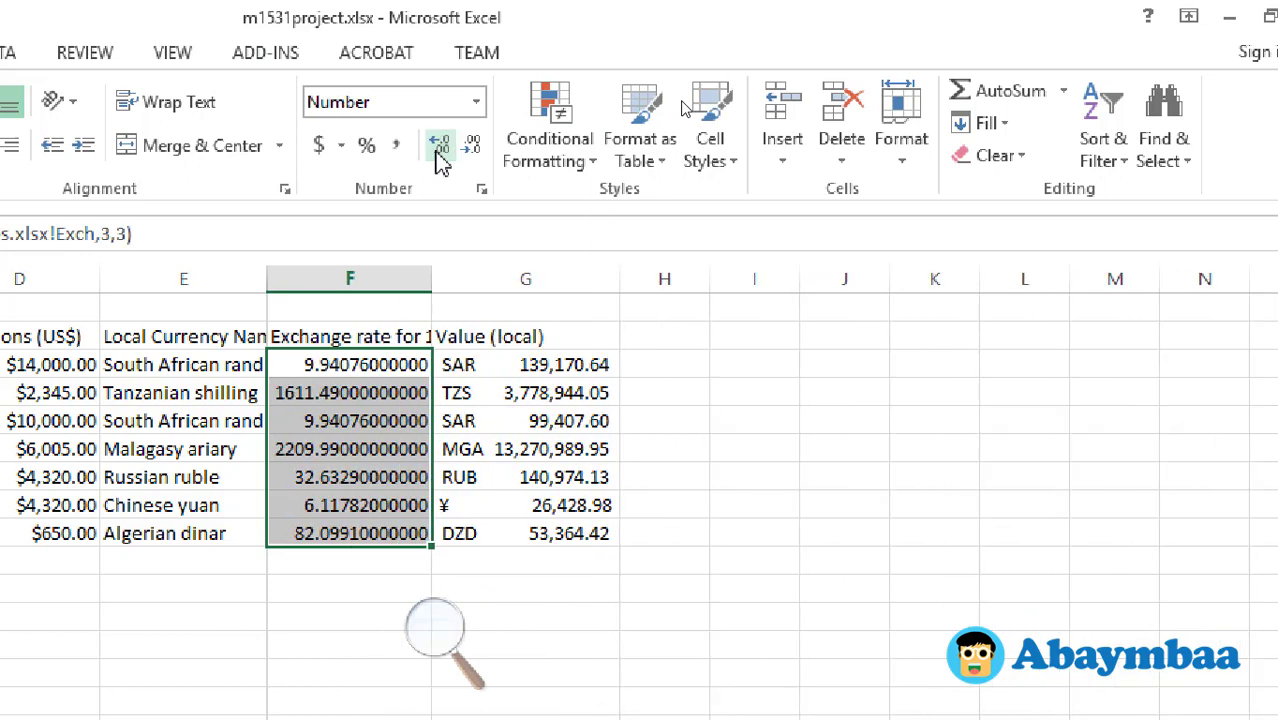
{"action": "left_click", "coordinate": [472, 147]}
{"action": "left_click", "coordinate": [472, 147]}
{"action": "left_click", "coordinate": [472, 147]}
{"action": "left_click", "coordinate": [472, 147]}
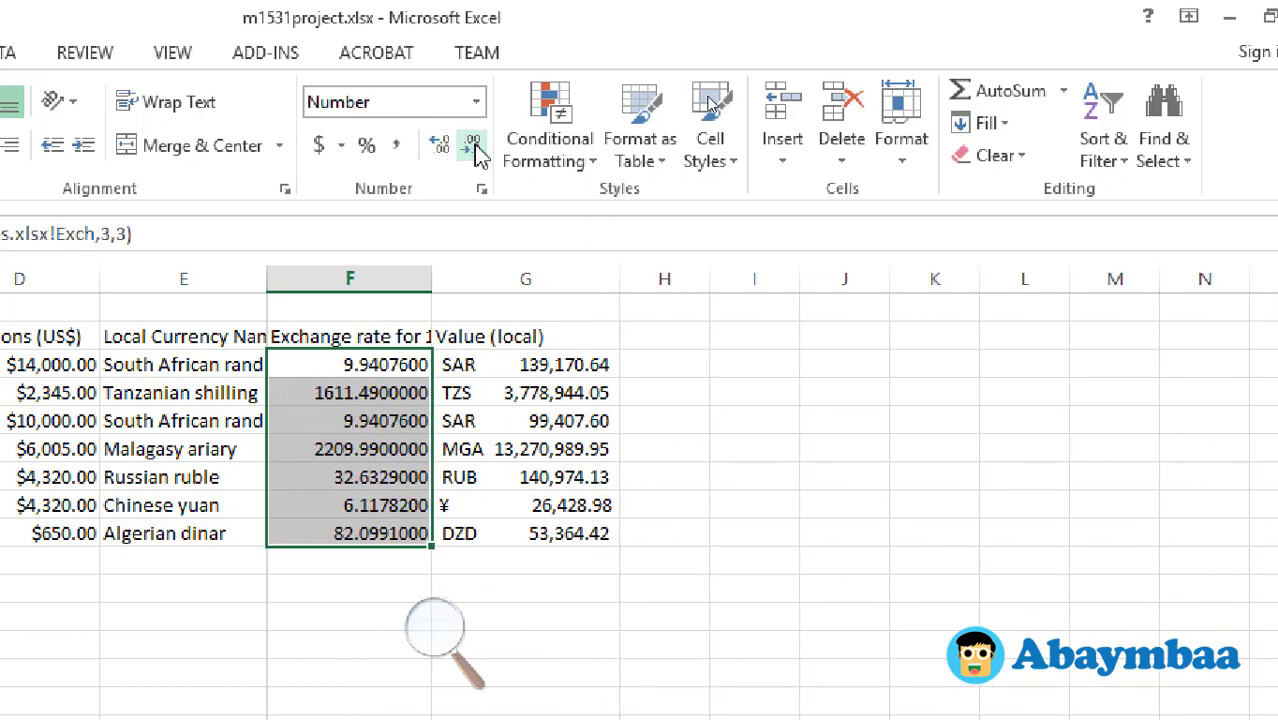
{"action": "left_click", "coordinate": [472, 147]}
{"action": "left_click", "coordinate": [472, 147]}
{"action": "left_click", "coordinate": [472, 147]}
{"action": "left_click", "coordinate": [472, 147]}
{"action": "left_click", "coordinate": [472, 147]}
{"action": "left_click", "coordinate": [472, 147]}
{"action": "left_click", "coordinate": [472, 147]}
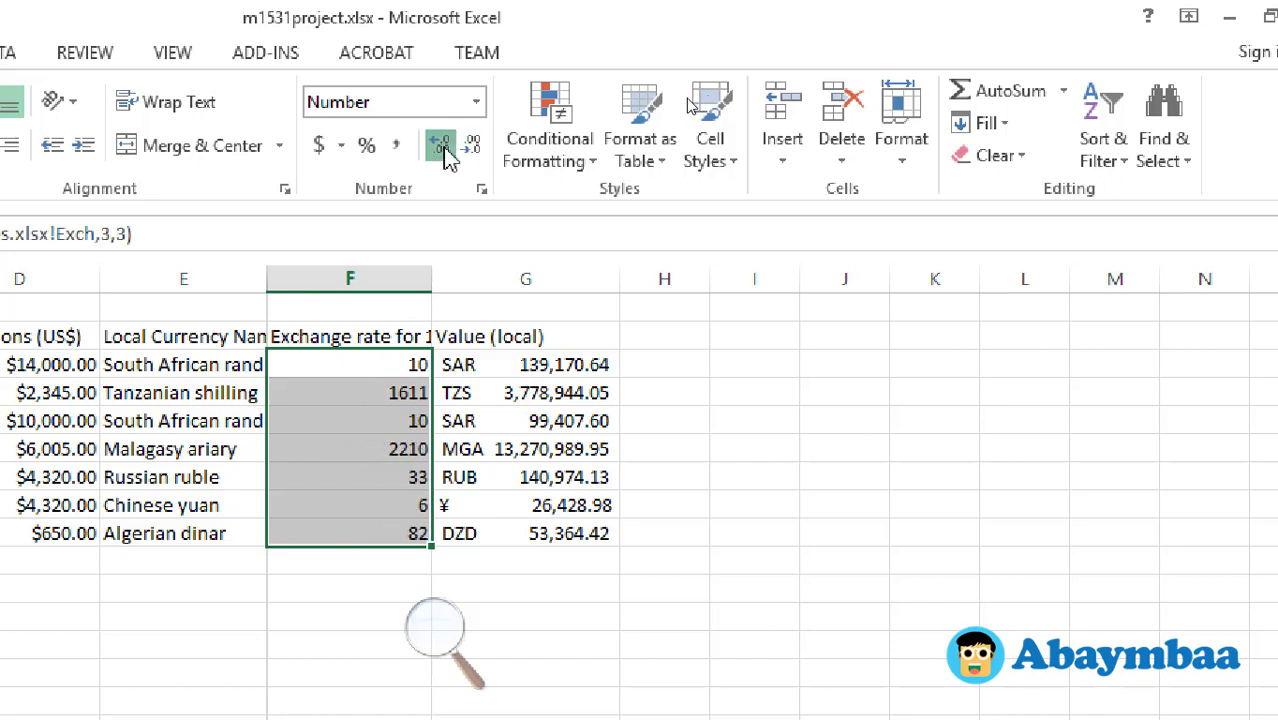
{"action": "left_click", "coordinate": [439, 147]}
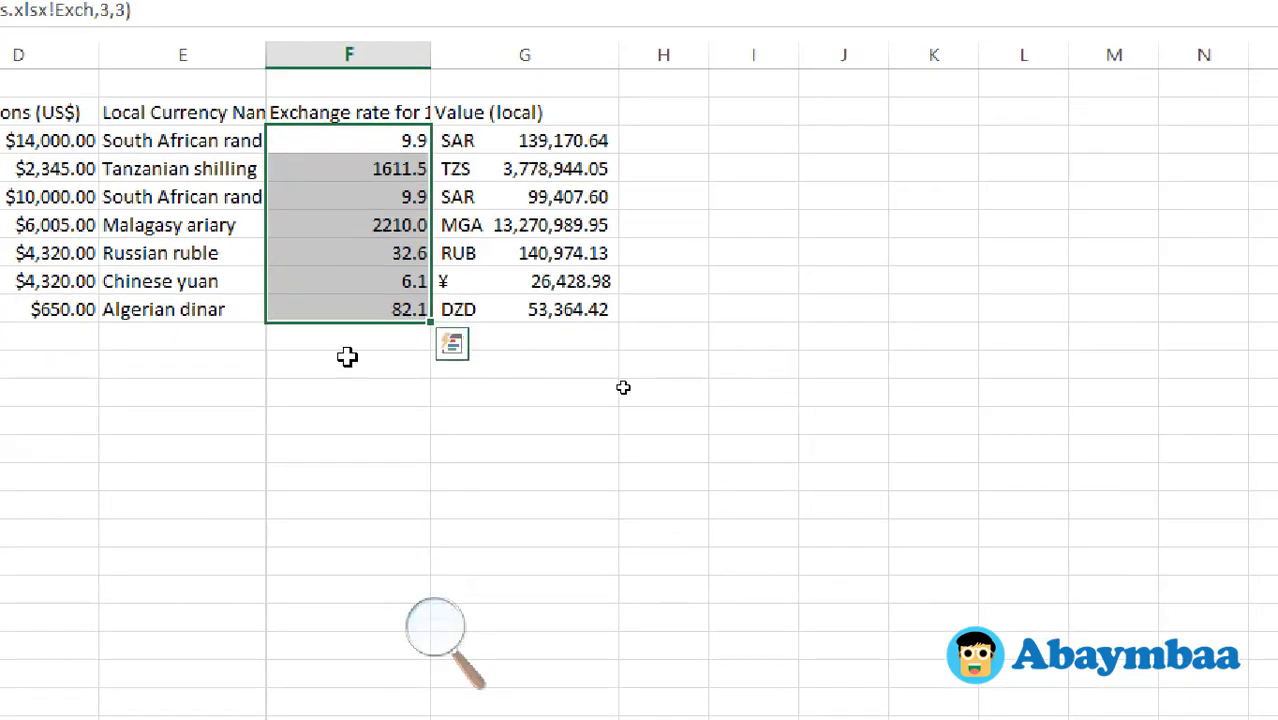
{"action": "left_click", "coordinate": [344, 362]}
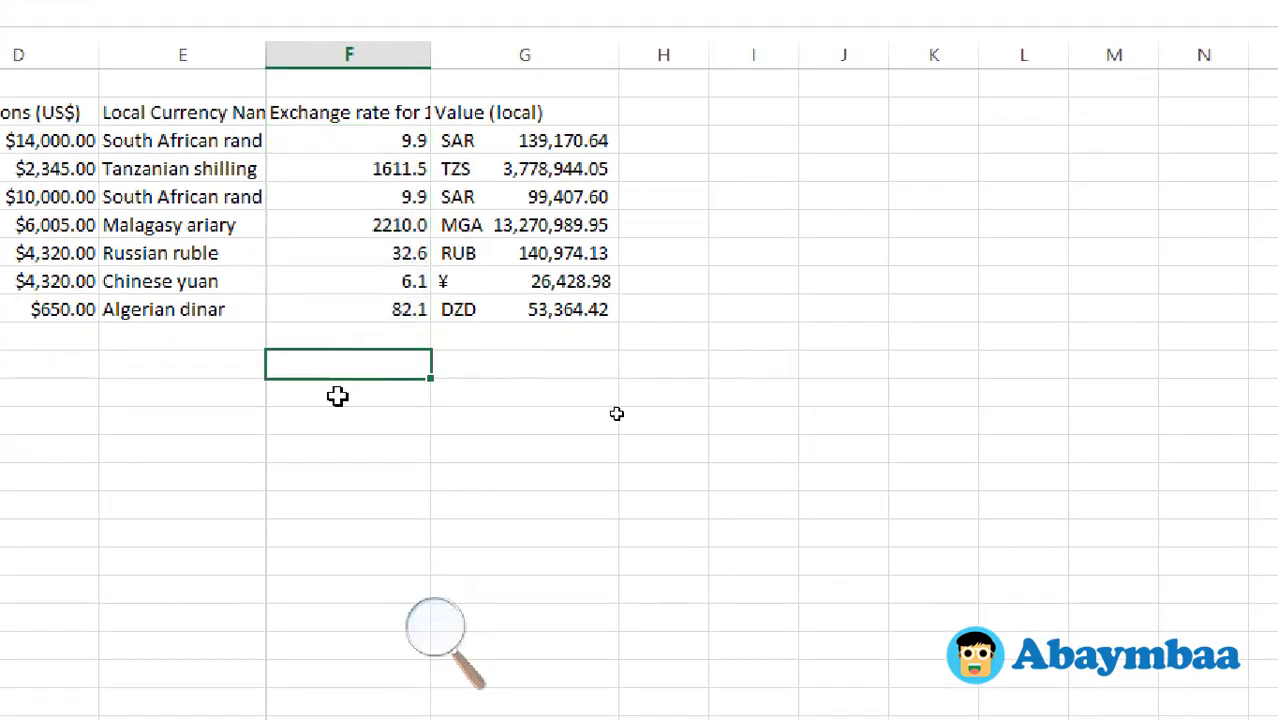
{"action": "left_click_drag", "start_coordinate": [402, 140], "coordinate": [359, 311]}
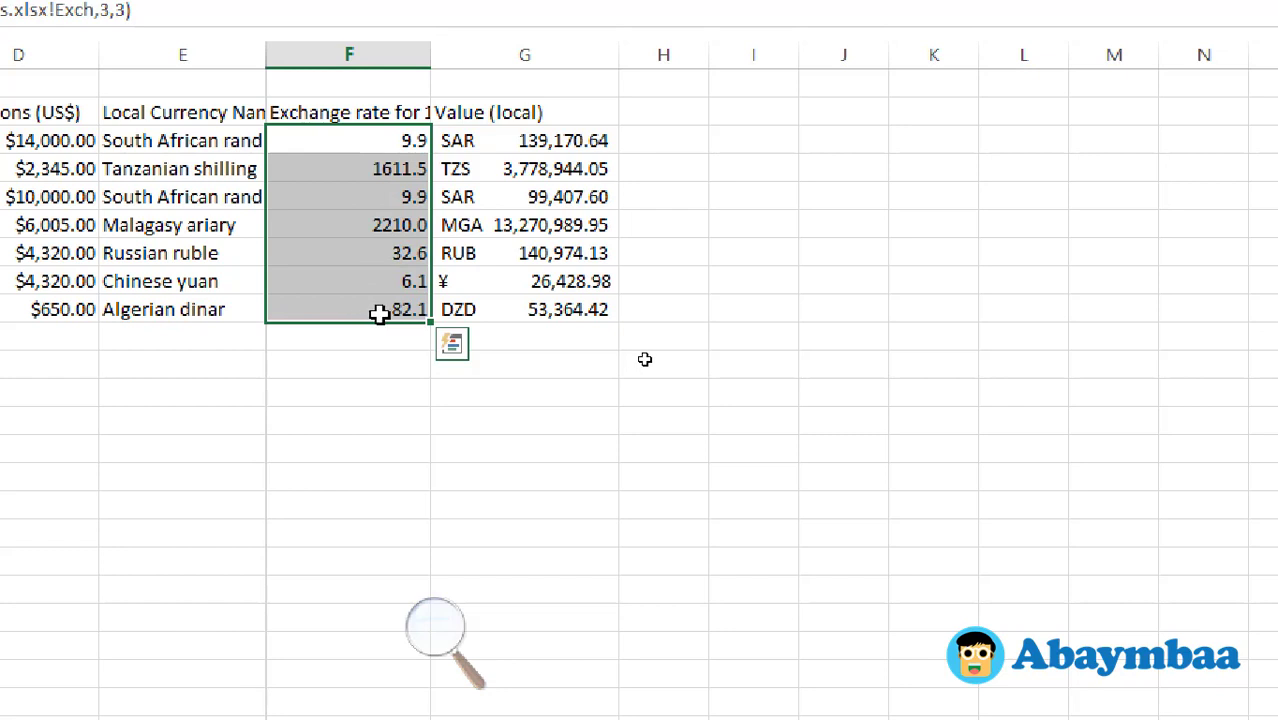
{"action": "key", "text": "alt+Tab"}
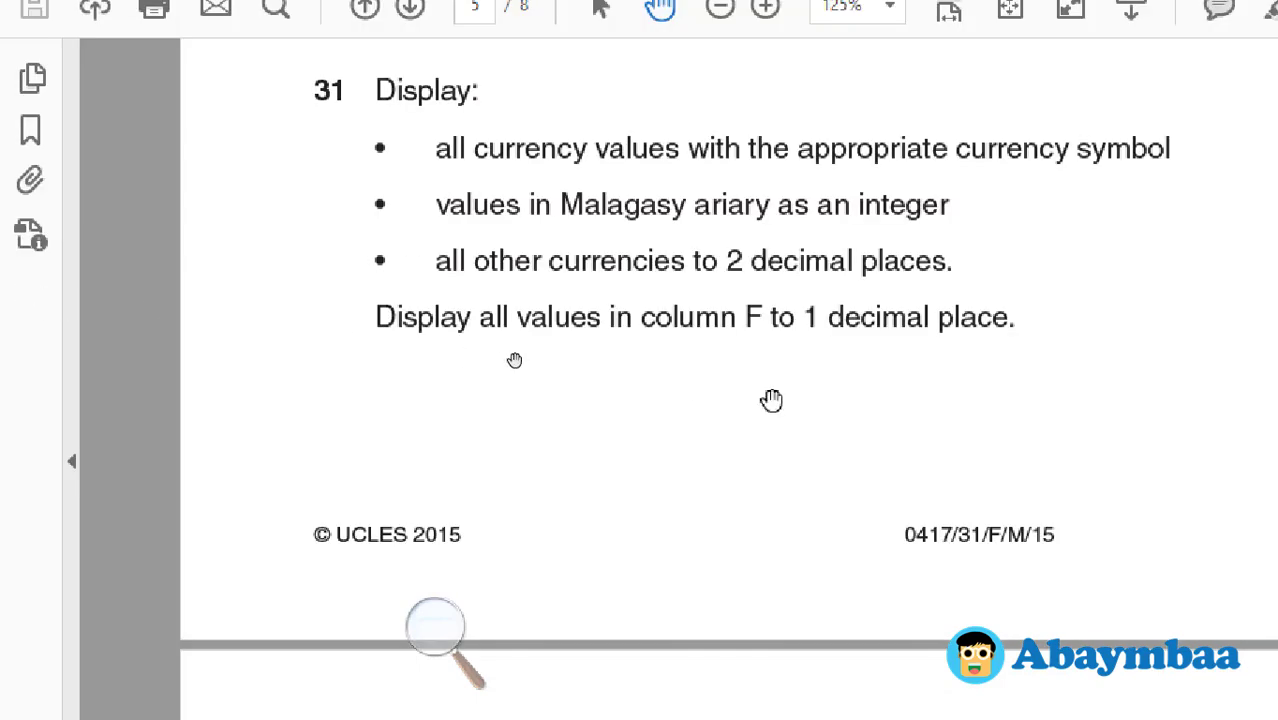
{"action": "scroll", "coordinate": [730, 380], "scroll_direction": "down", "scroll_amount": 5}
{"action": "scroll", "coordinate": [736, 360], "scroll_direction": "down", "scroll_amount": 2}
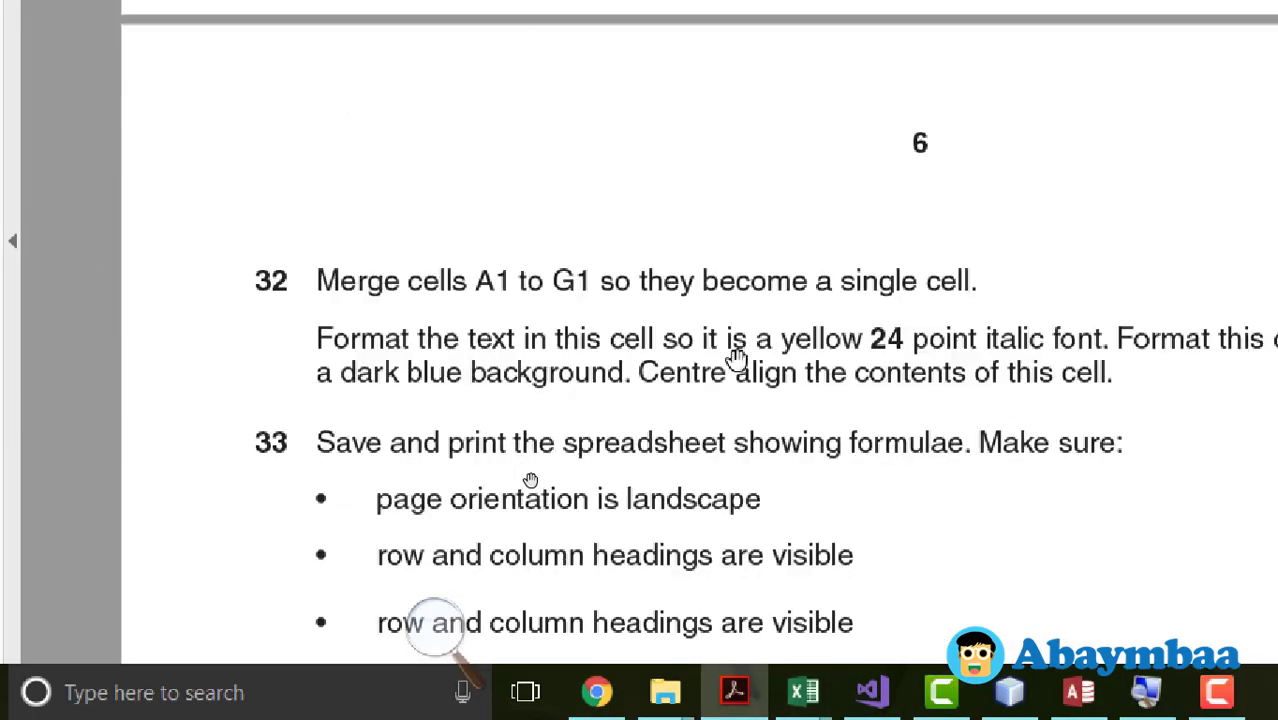
{"action": "scroll", "coordinate": [736, 358], "scroll_direction": "down", "scroll_amount": 3}
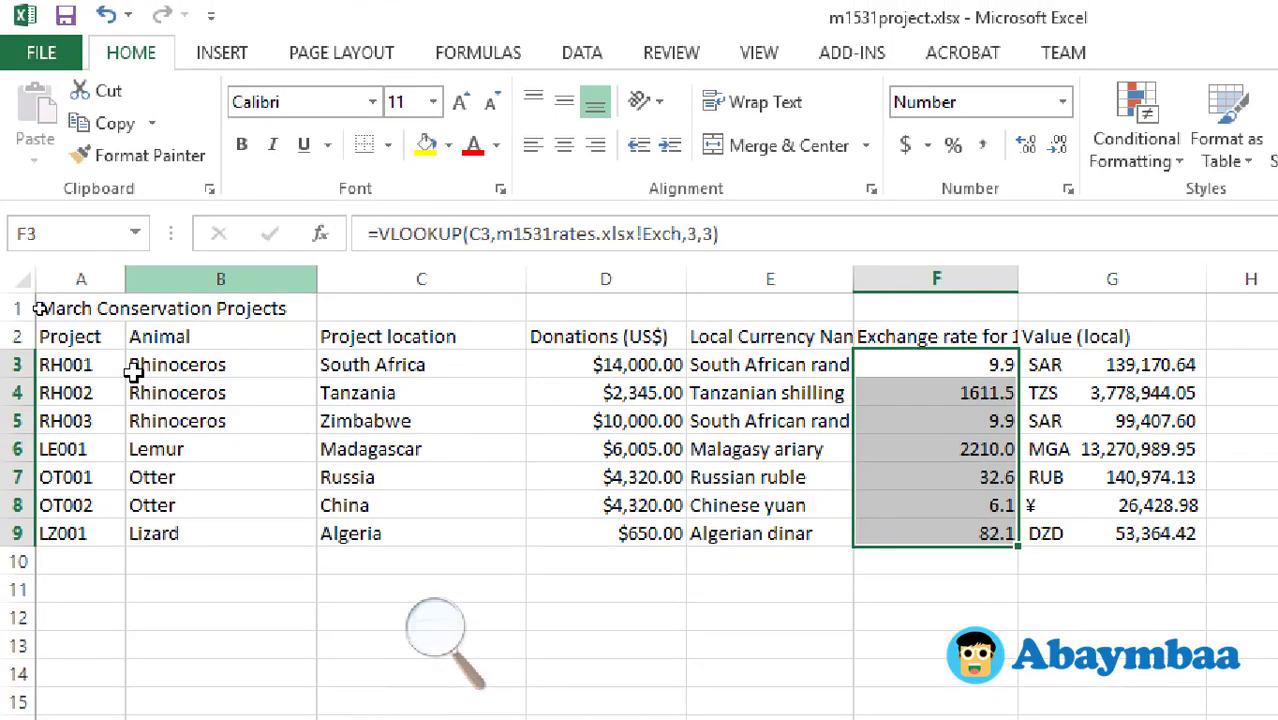
Step: Merge & Center A1:G1 so the March Conservation Projects title spans the table
{"action": "left_click_drag", "start_coordinate": [106, 305], "coordinate": [1090, 304]}
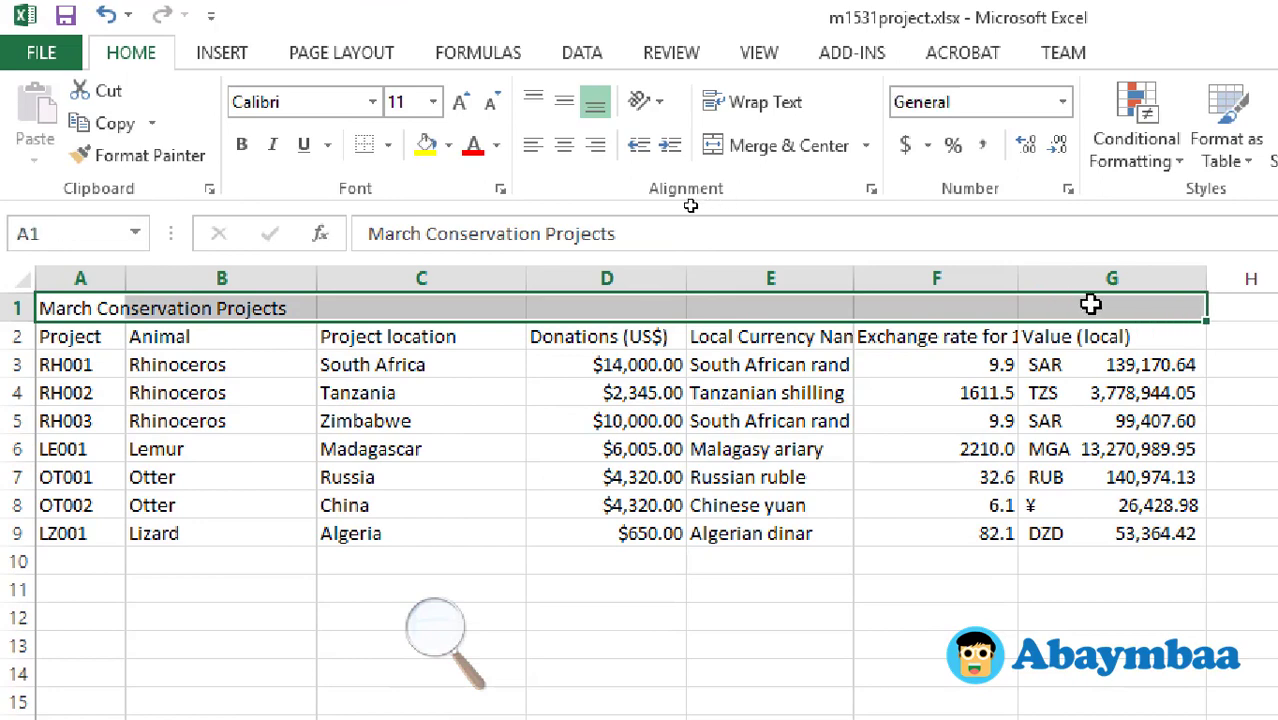
{"action": "left_click", "coordinate": [789, 146]}
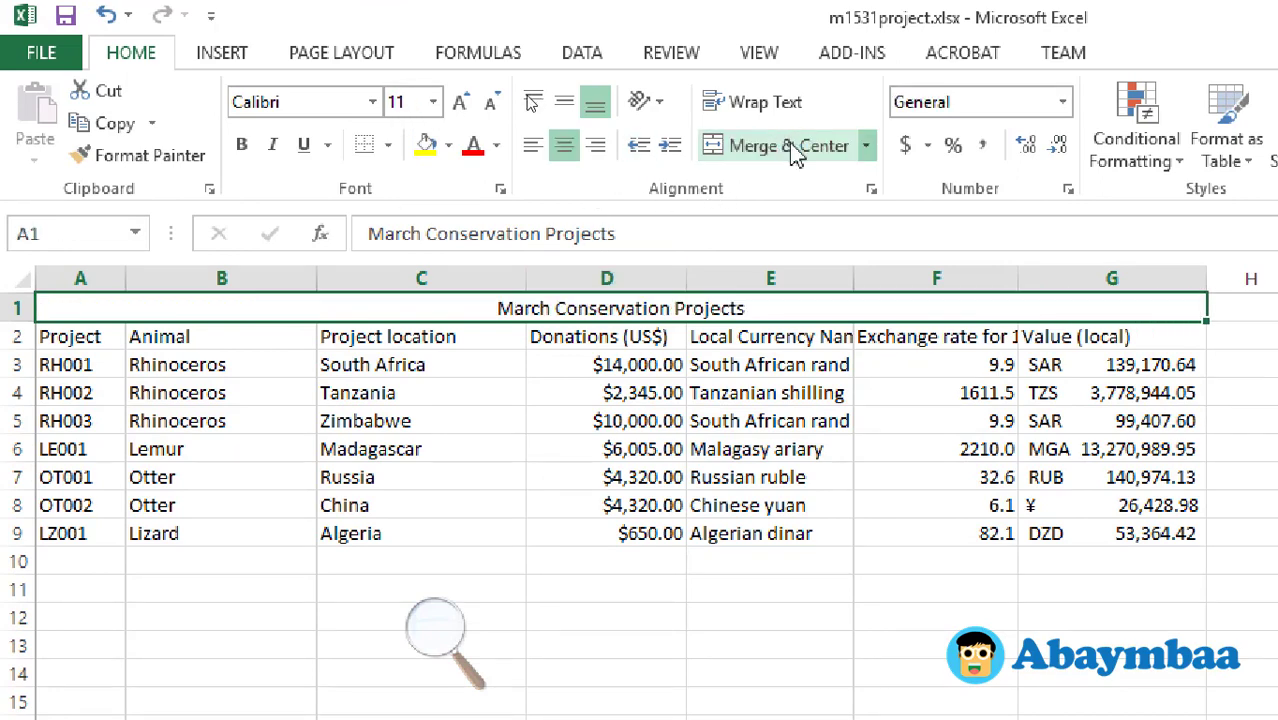
{"action": "left_click", "coordinate": [722, 617]}
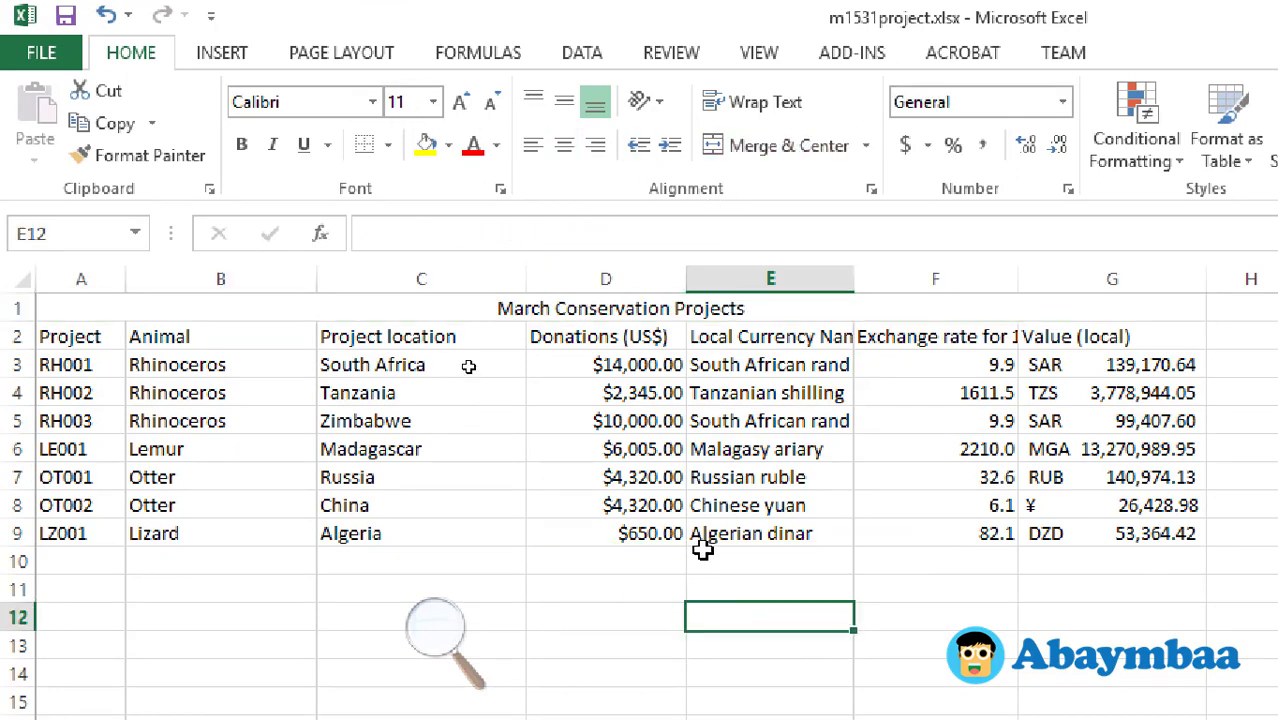
{"action": "key", "text": "alt+Tab"}
{"action": "scroll", "coordinate": [455, 326], "scroll_direction": "down", "scroll_amount": 3}
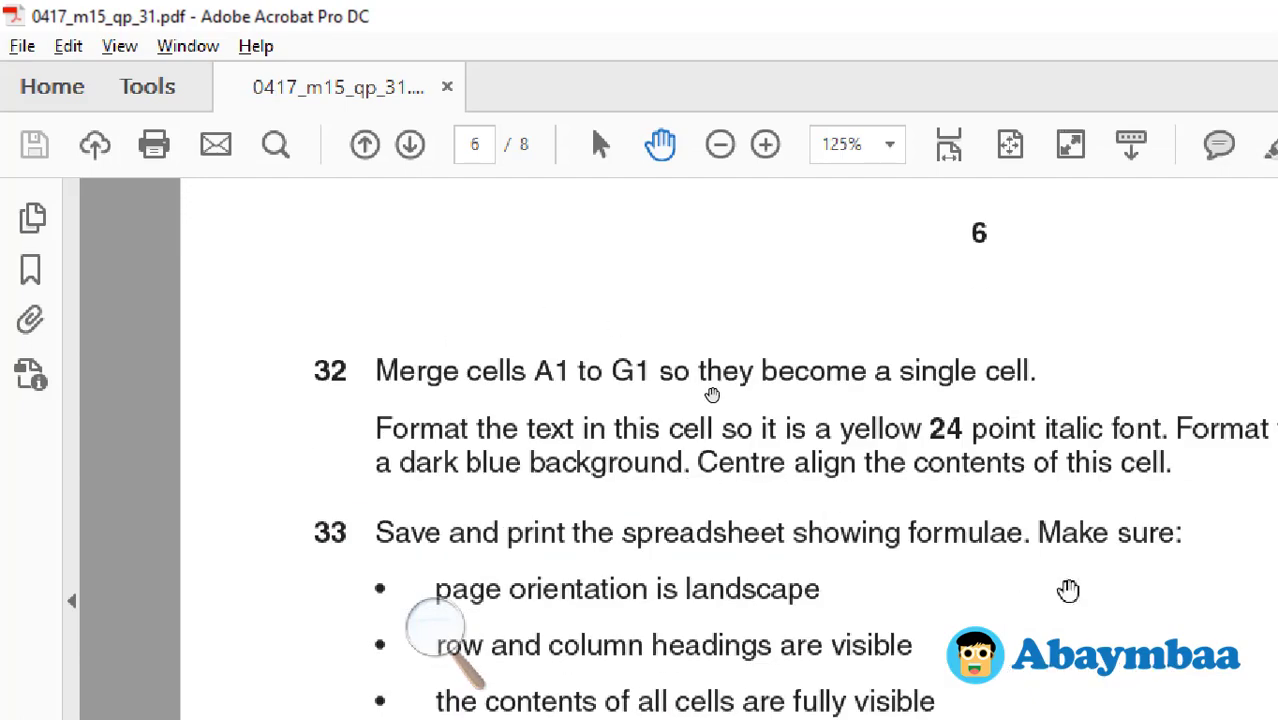
{"action": "scroll", "coordinate": [1069, 590], "scroll_direction": "down", "scroll_amount": 3}
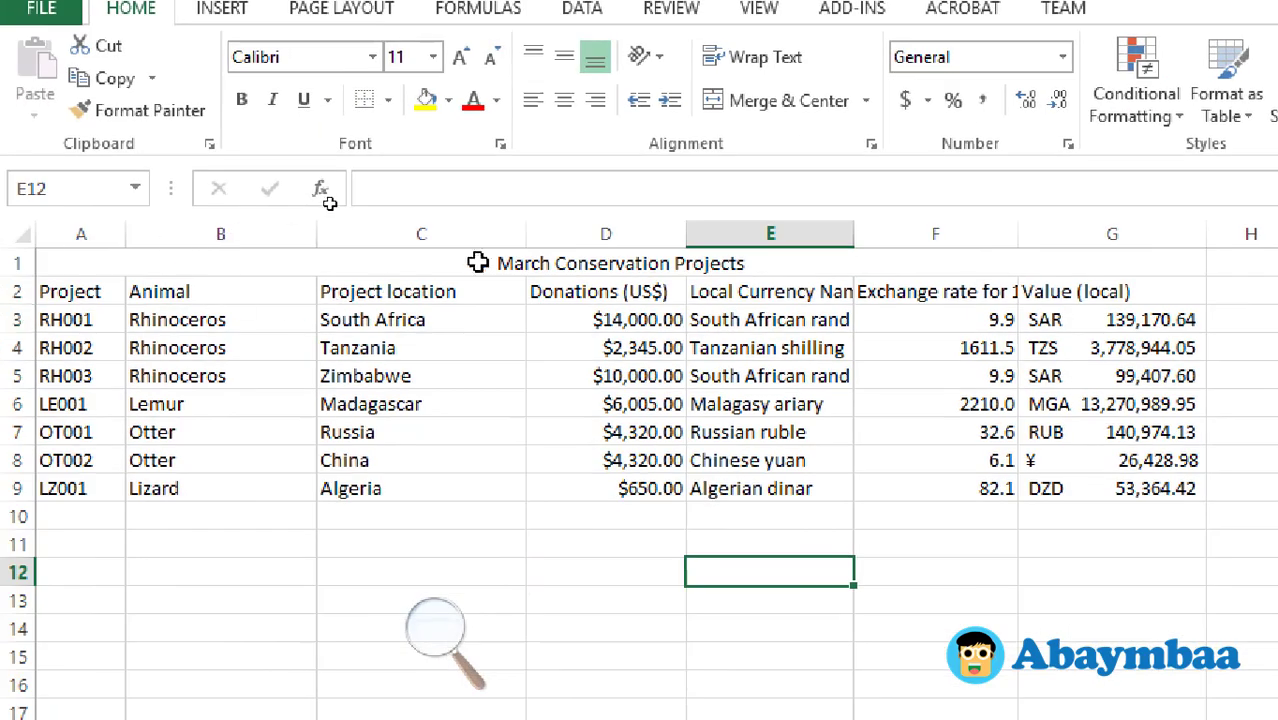
Step: Make the merged title 24-point italic
{"action": "left_click", "coordinate": [478, 262]}
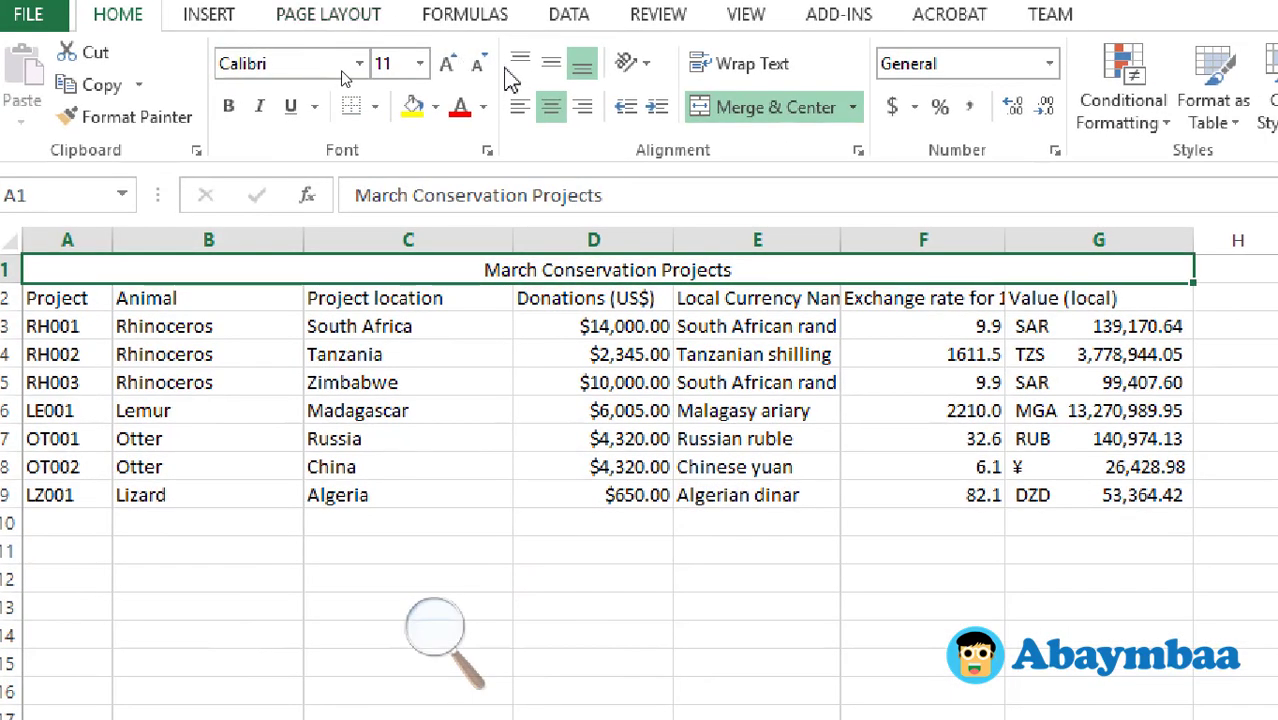
{"action": "left_click", "coordinate": [447, 66]}
{"action": "triple_click", "coordinate": [447, 66]}
{"action": "triple_click", "coordinate": [447, 66]}
{"action": "left_click", "coordinate": [447, 66]}
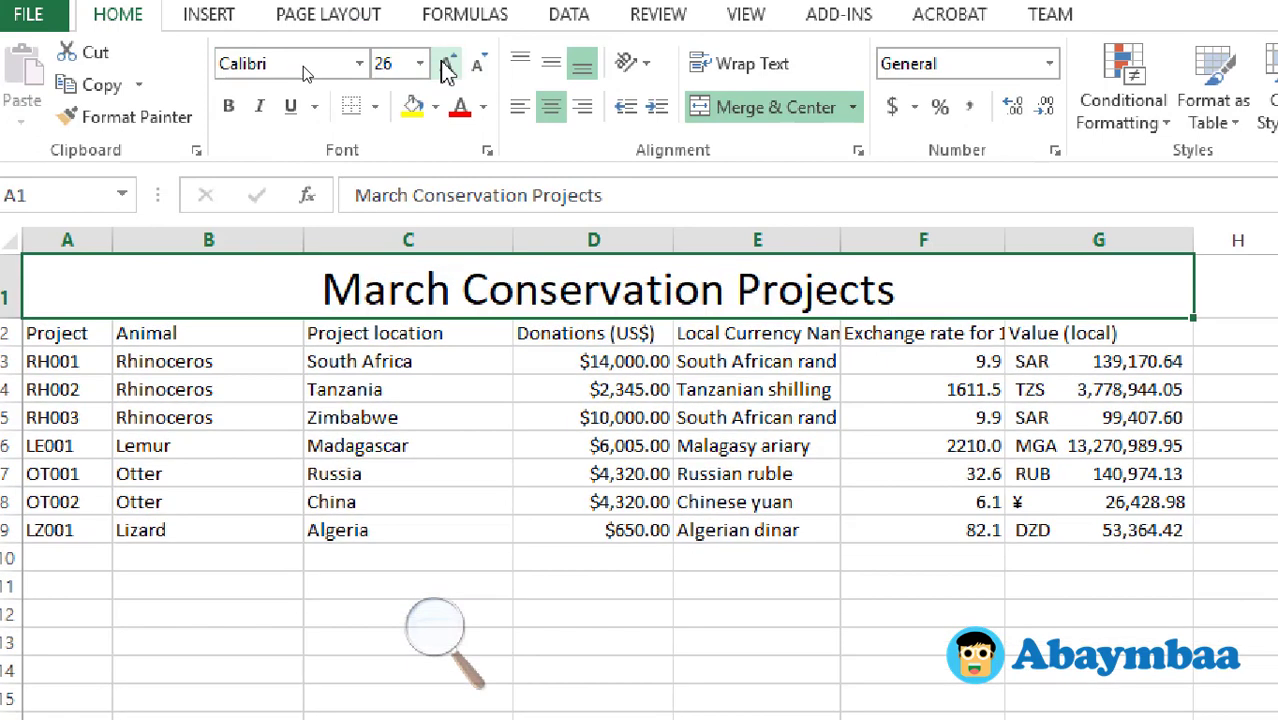
{"action": "left_click", "coordinate": [481, 66]}
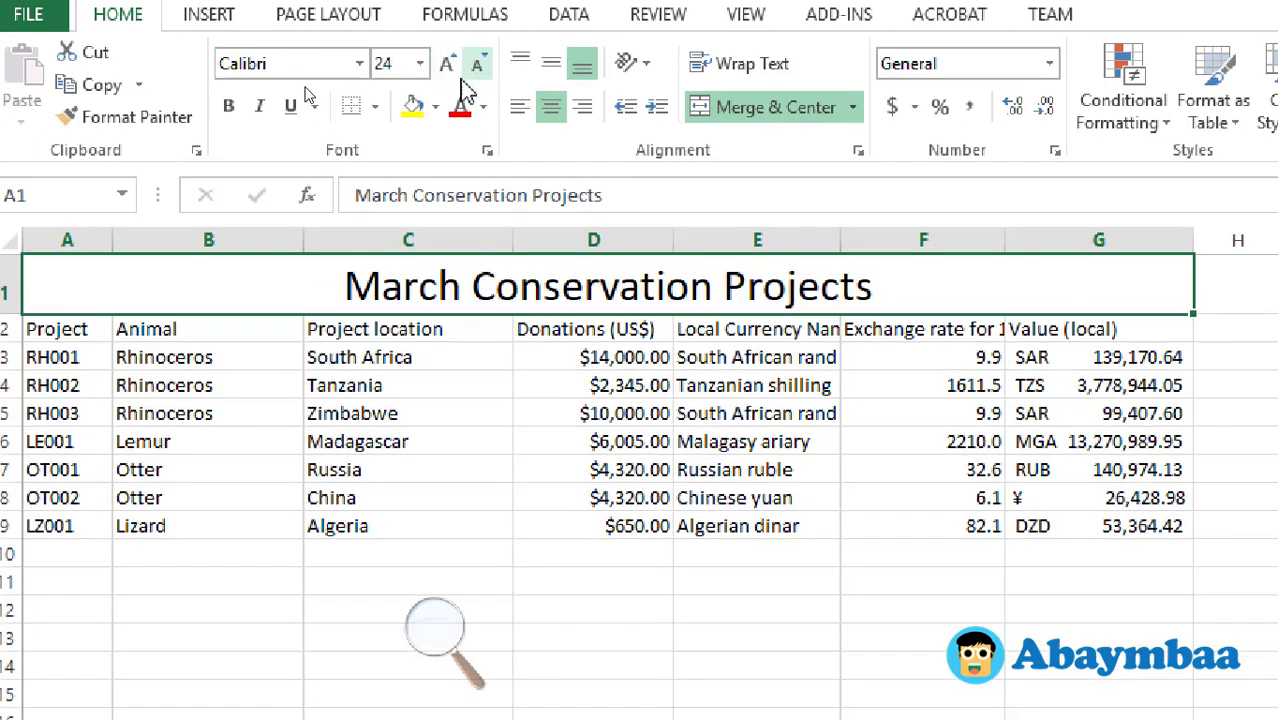
{"action": "left_click", "coordinate": [259, 106]}
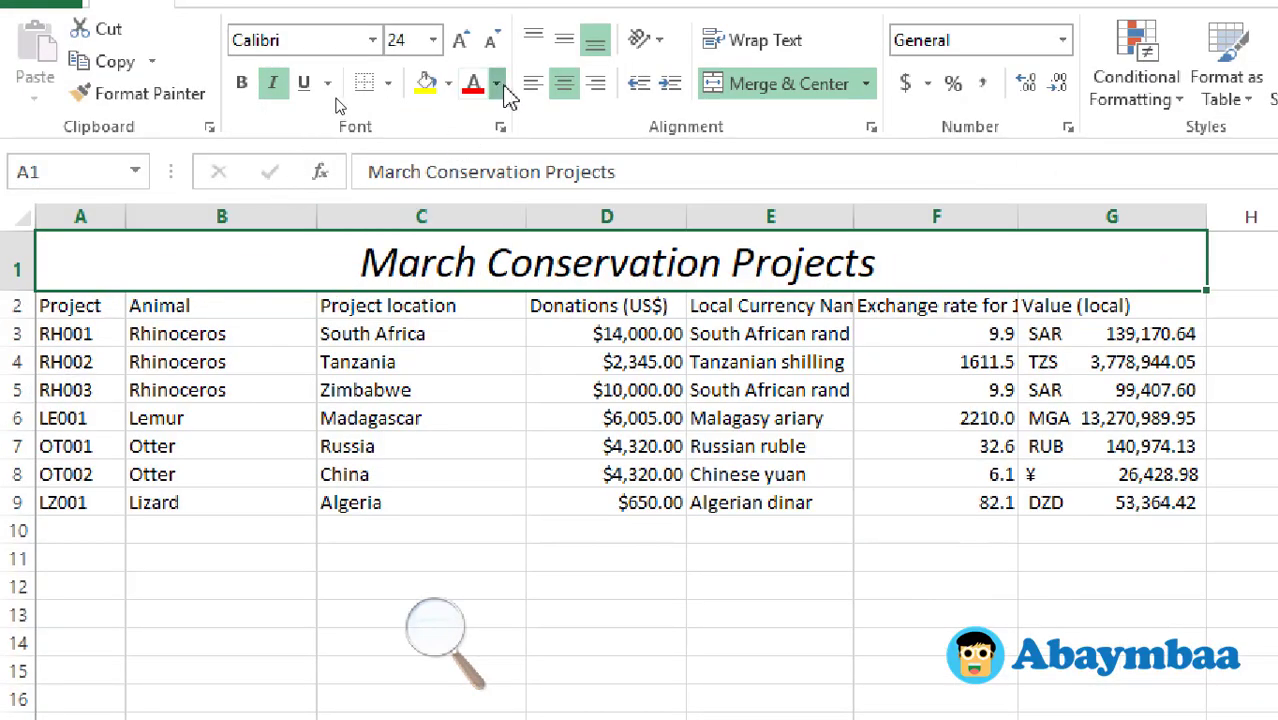
Step: Colour the title text yellow on a Blue, Accent 1, Darker 25% fill
{"action": "left_click", "coordinate": [496, 84]}
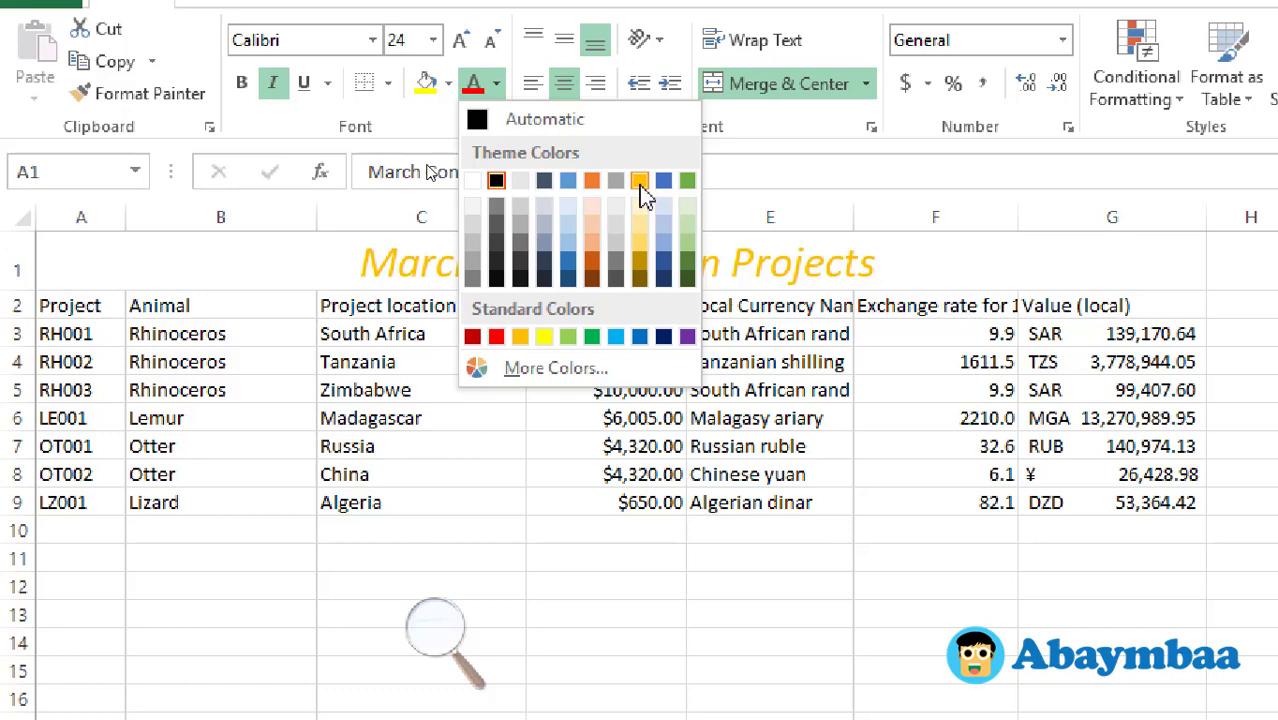
{"action": "left_click", "coordinate": [543, 337]}
{"action": "left_click", "coordinate": [450, 84]}
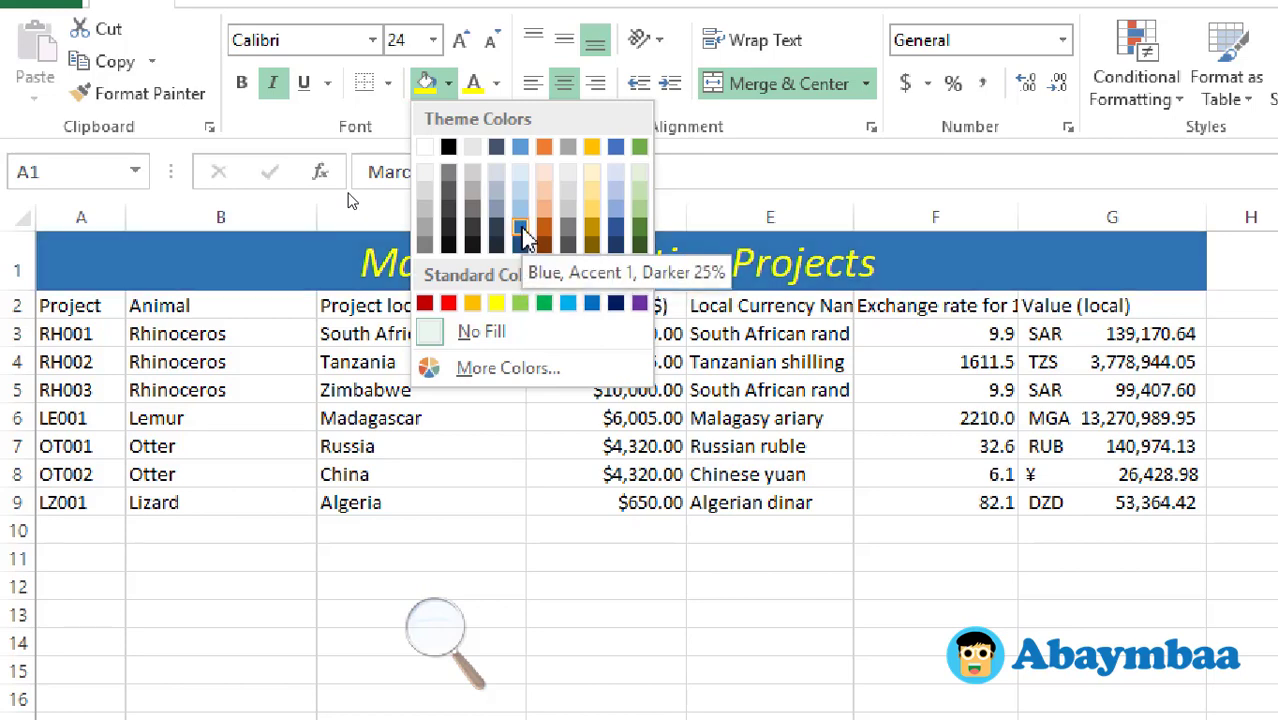
{"action": "left_click", "coordinate": [521, 229]}
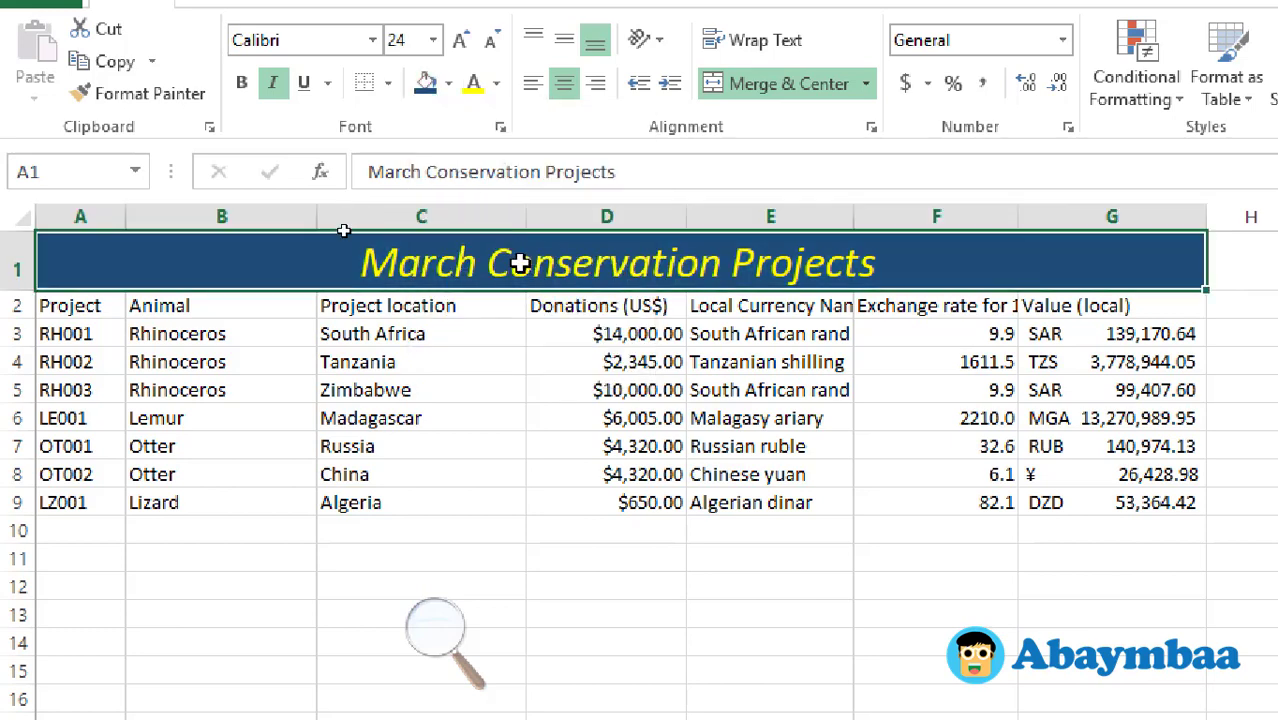
{"action": "left_click", "coordinate": [754, 582]}
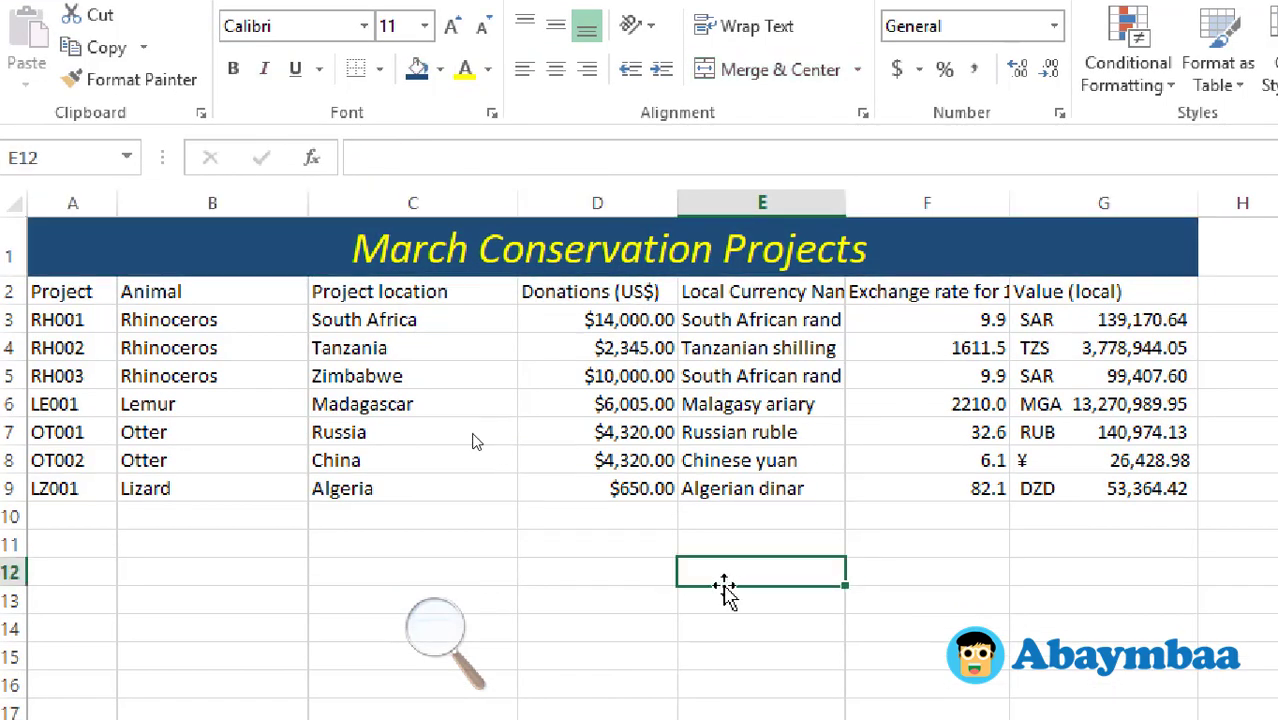
Step: Choose Landscape under Page Layout > Orientation for the projects sheet
{"action": "scroll", "coordinate": [904, 392], "scroll_direction": "down", "scroll_amount": 3}
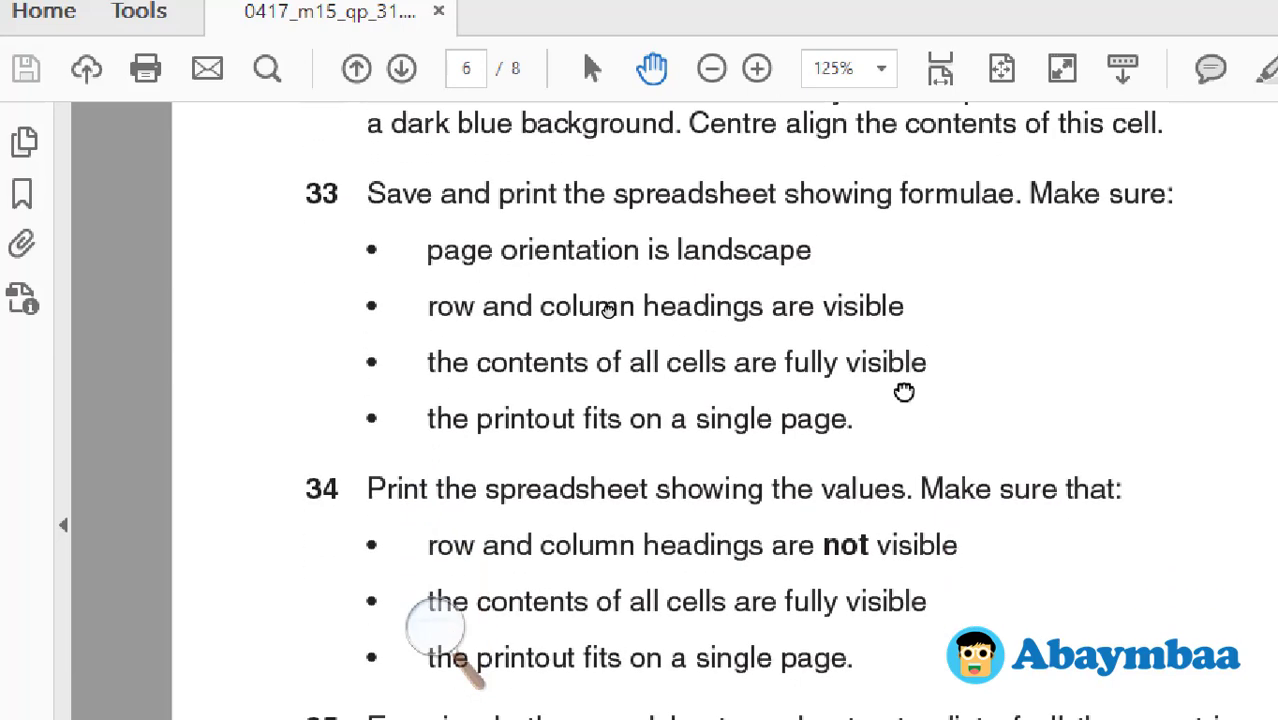
{"action": "key", "text": "alt+Tab"}
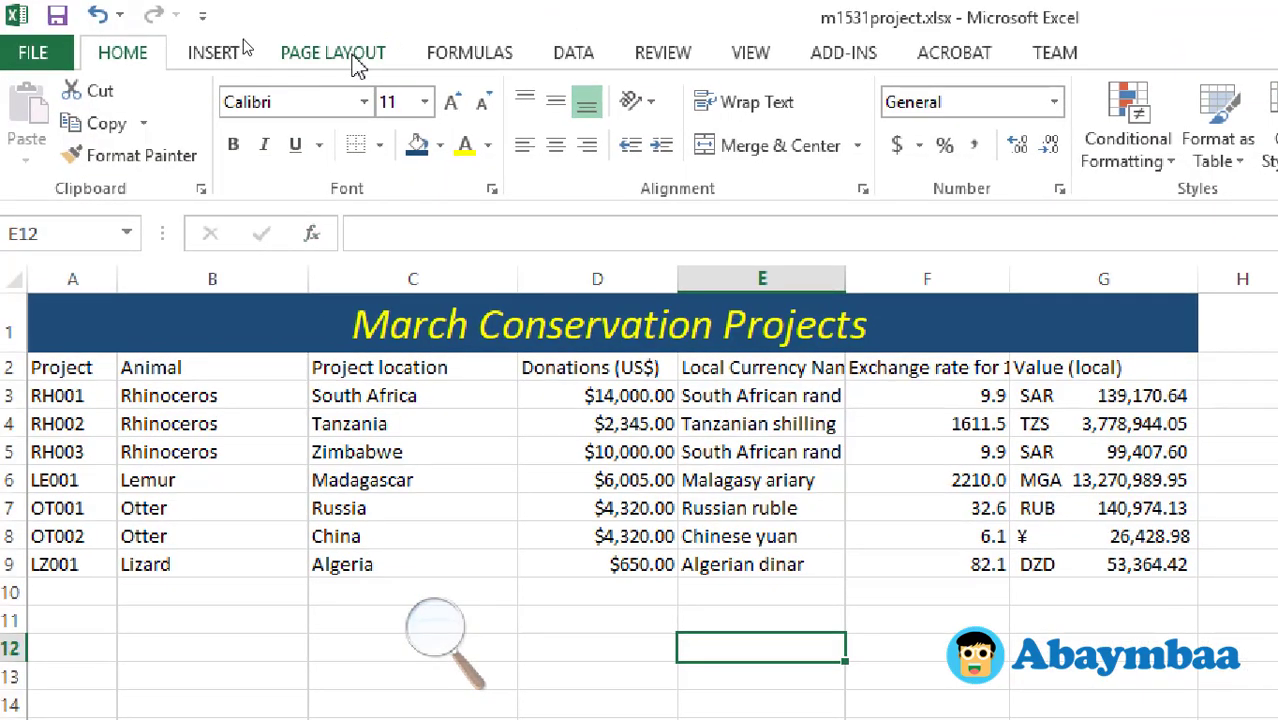
{"action": "left_click", "coordinate": [333, 52]}
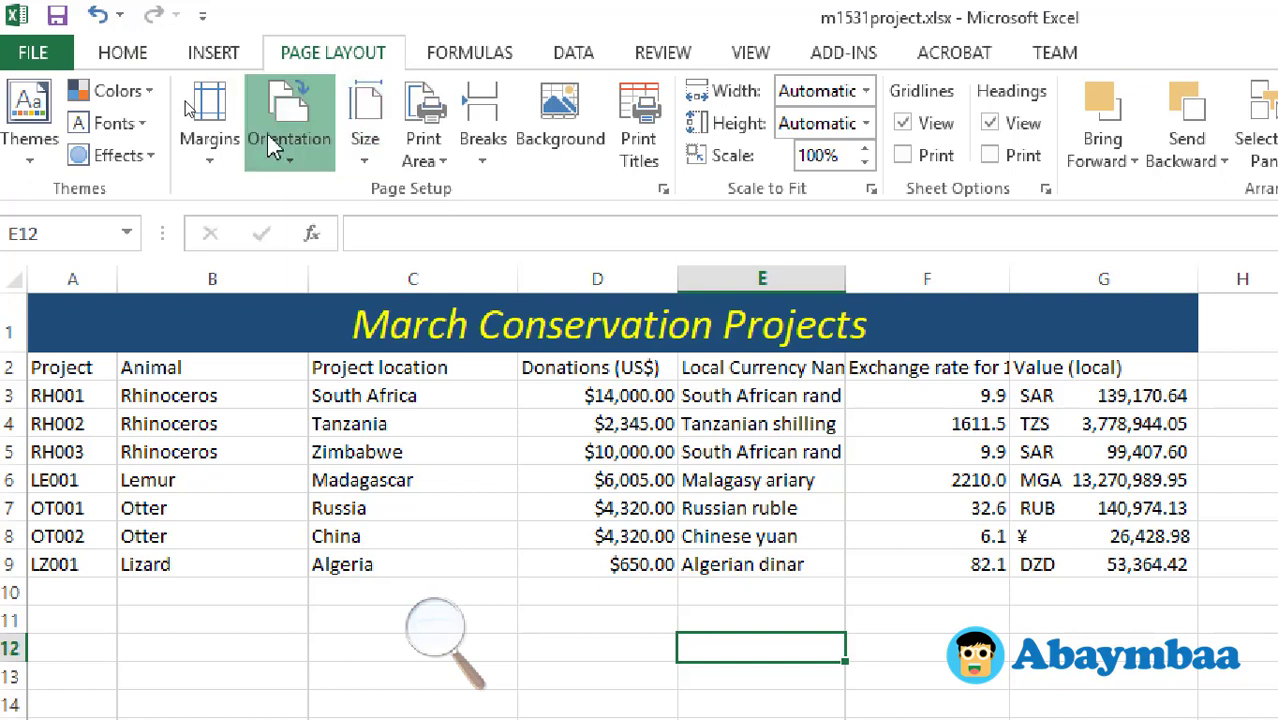
{"action": "left_click", "coordinate": [280, 140]}
{"action": "left_click", "coordinate": [360, 270]}
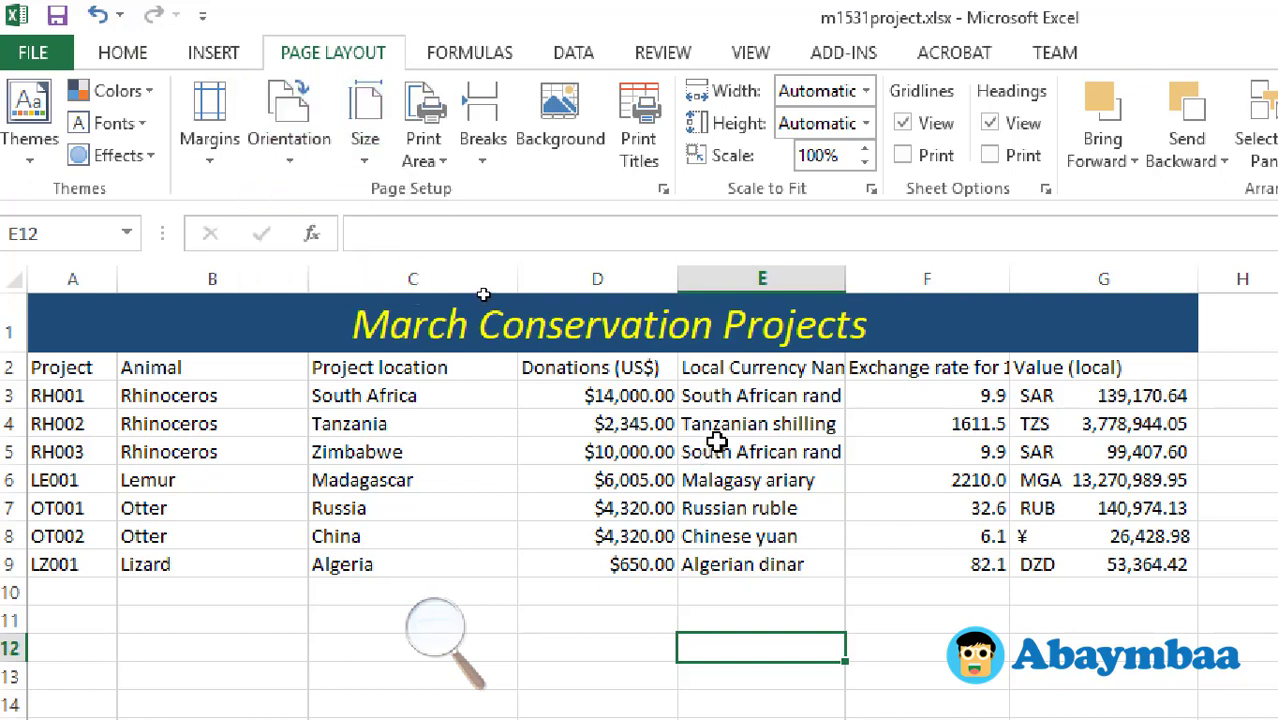
{"action": "key", "text": "alt+Tab"}
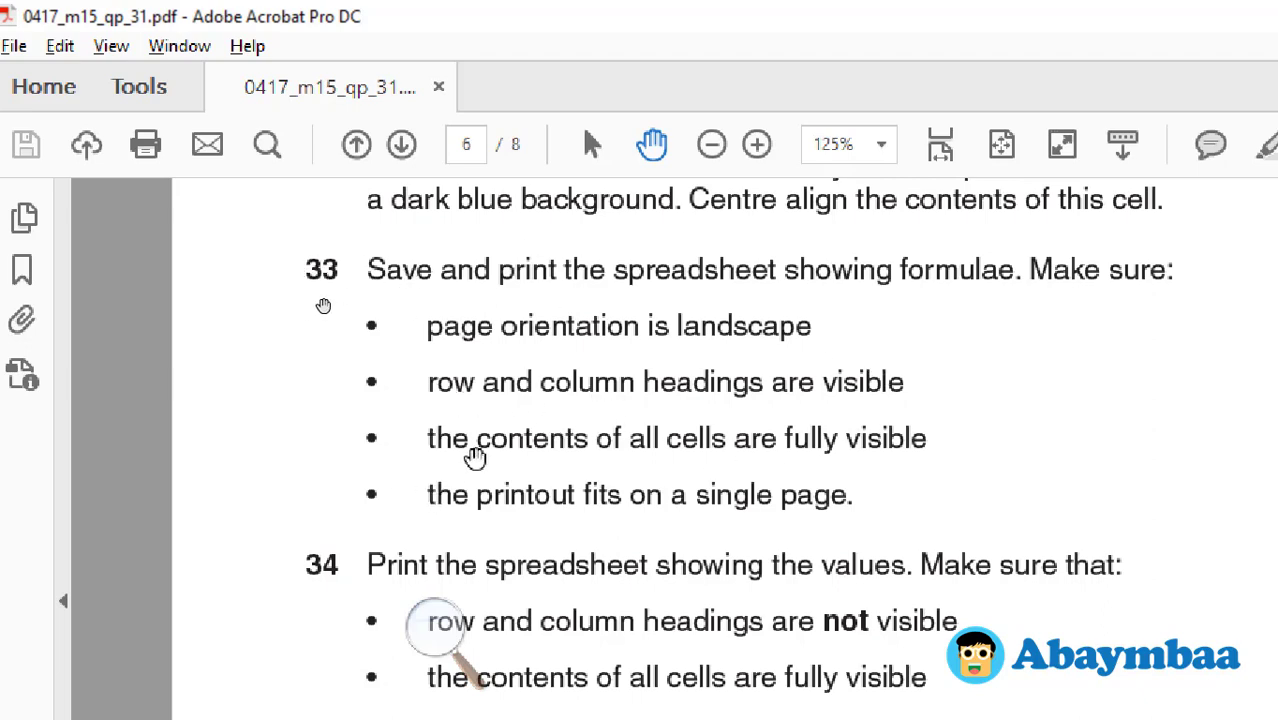
Step: Widen columns E and F to fit the Local Currency Name and Exchange rate for 1 US$ headings
{"action": "key", "text": "alt+Tab"}
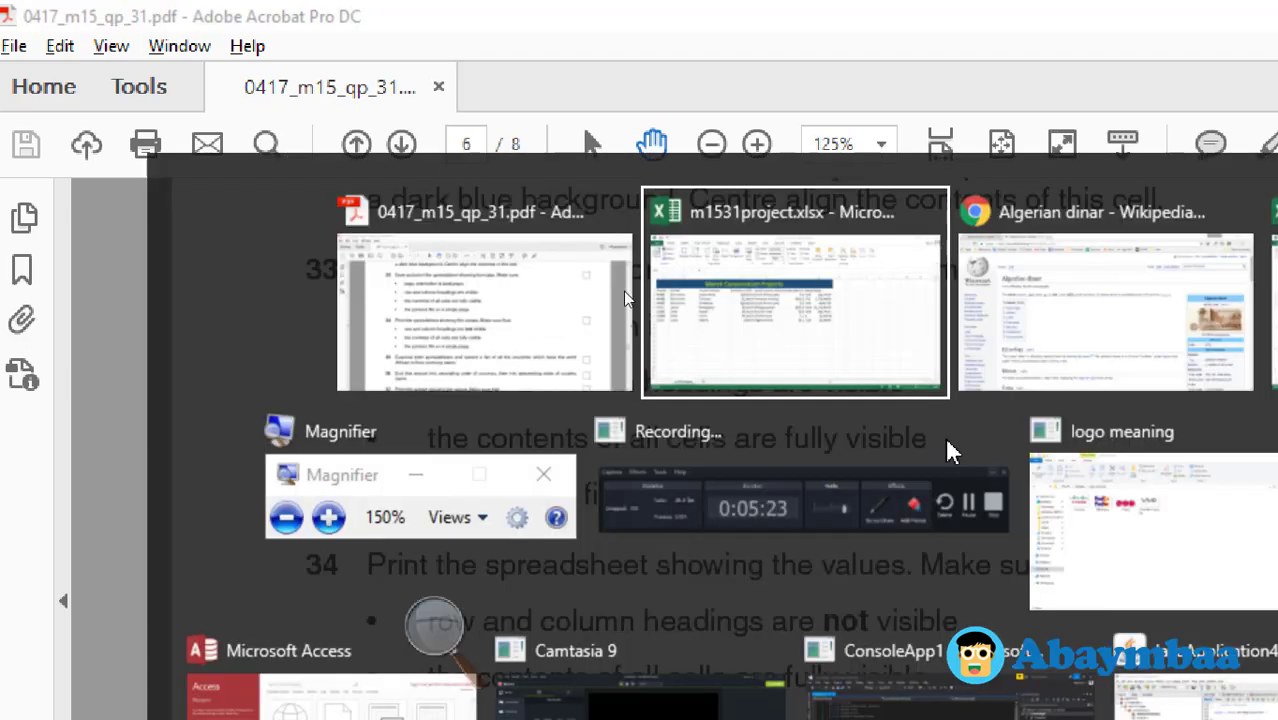
{"action": "left_click", "coordinate": [764, 368]}
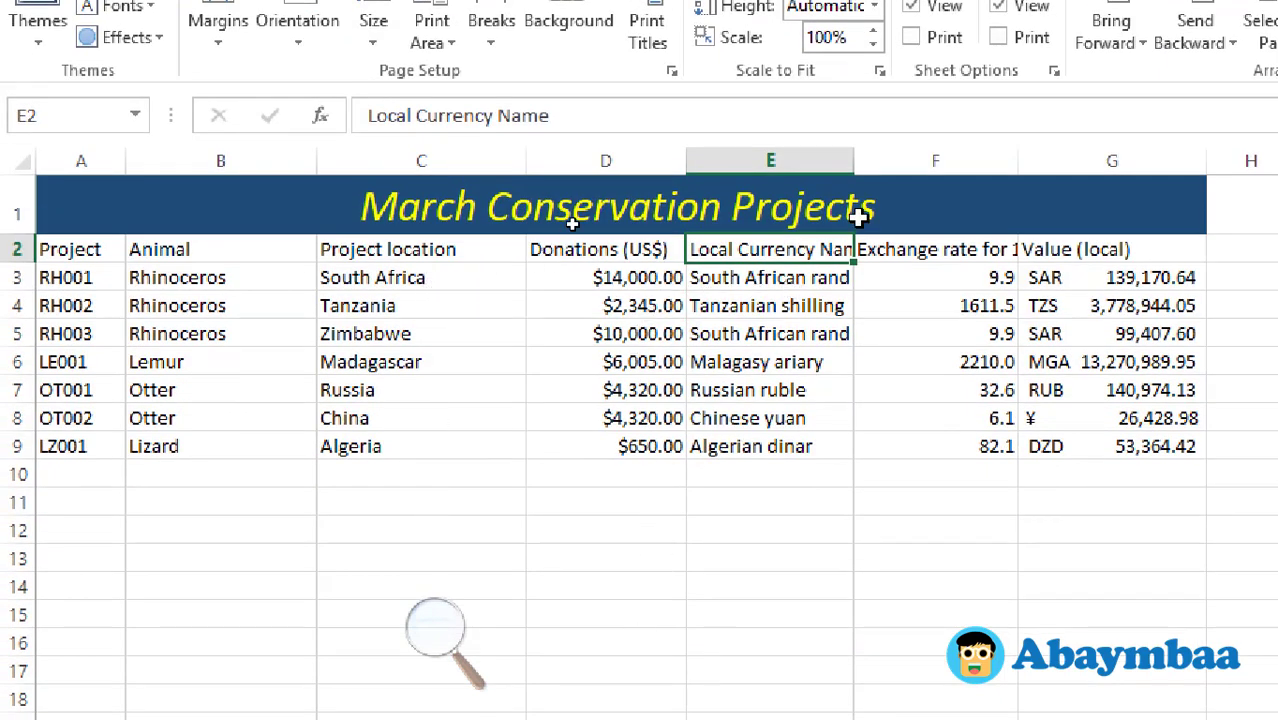
{"action": "left_click_drag", "start_coordinate": [857, 161], "coordinate": [893, 161]}
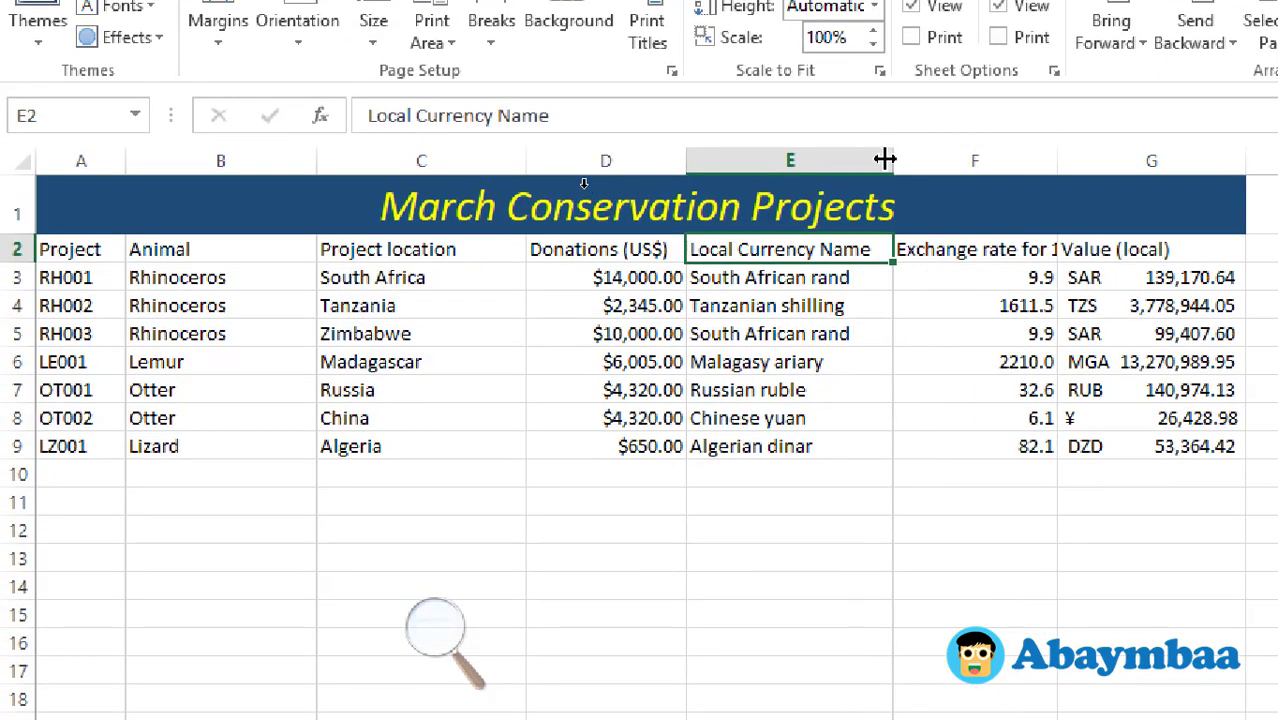
{"action": "left_click", "coordinate": [958, 247], "text": "shift"}
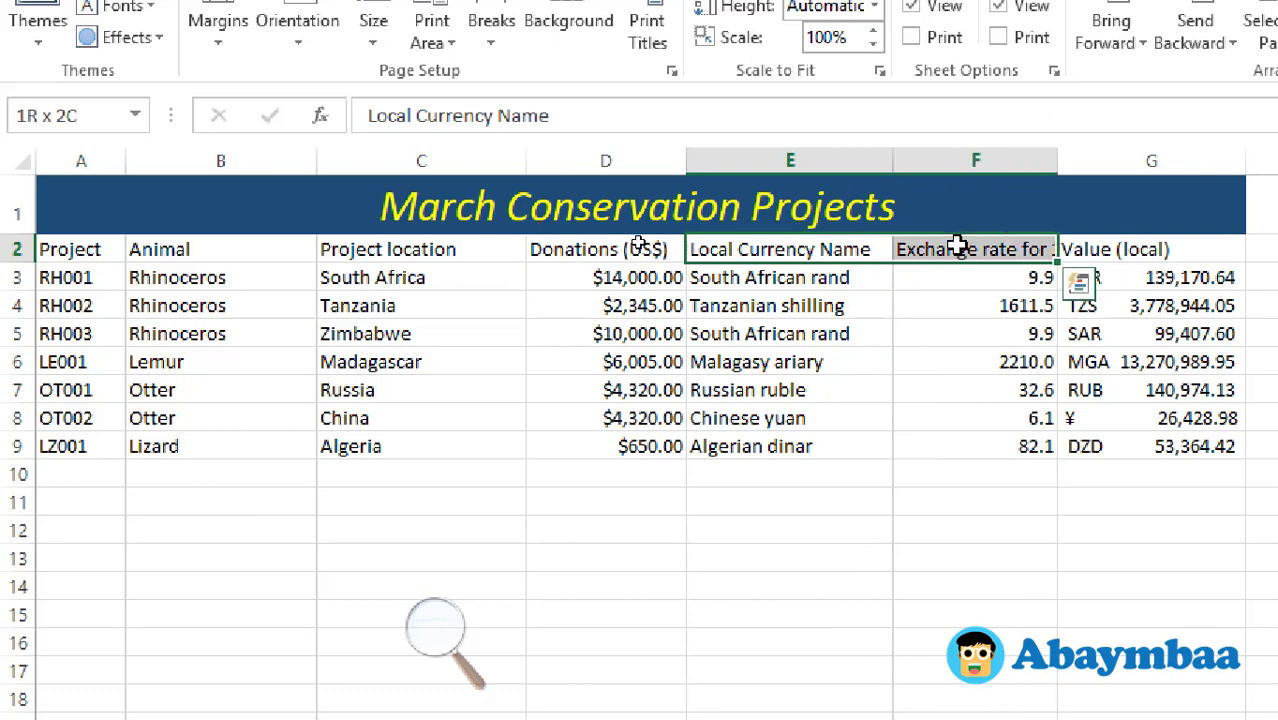
{"action": "left_click_drag", "start_coordinate": [1052, 155], "coordinate": [1107, 155]}
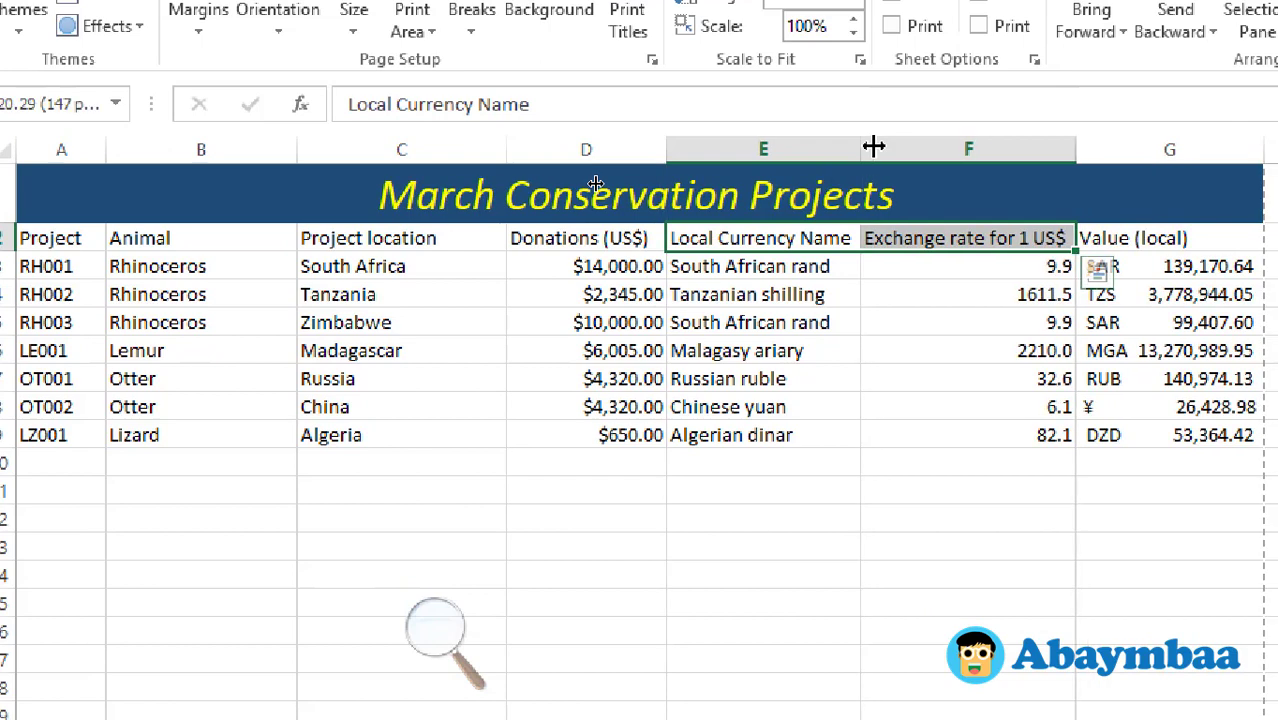
{"action": "left_click_drag", "start_coordinate": [873, 137], "coordinate": [860, 140]}
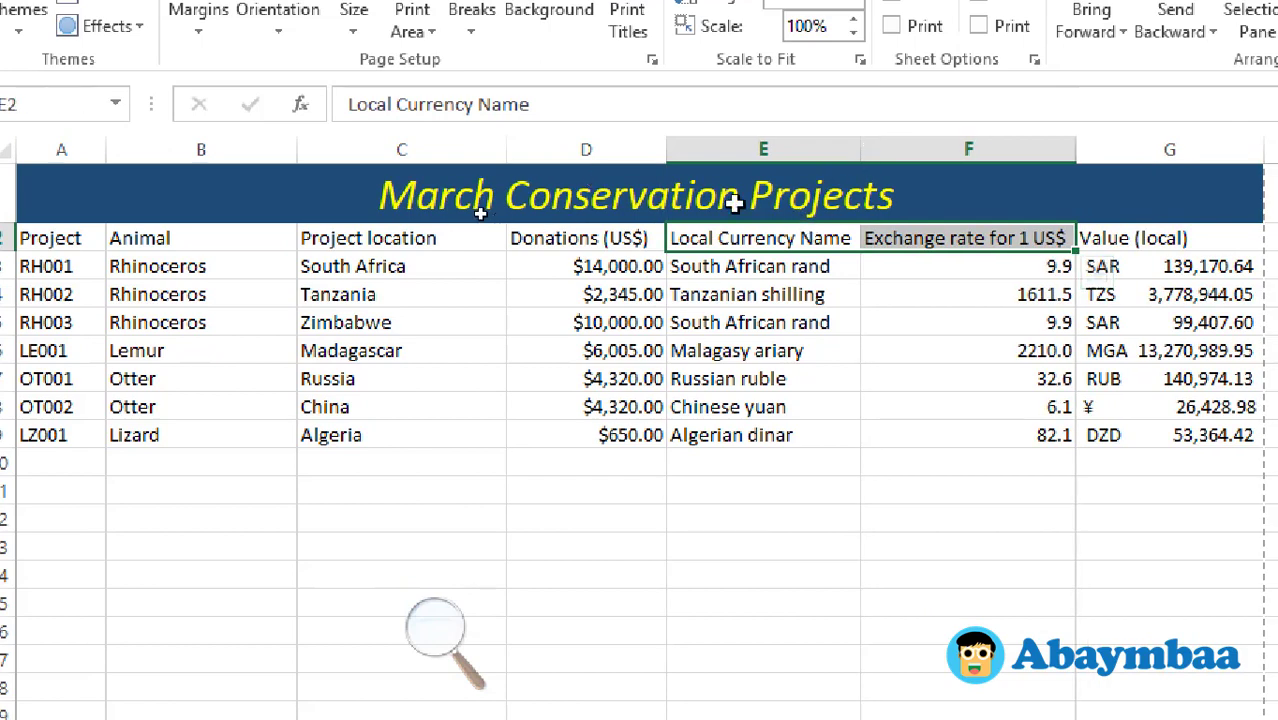
Step: AutoFit all columns A to G to their contents across the whole sheet
{"action": "left_click", "coordinate": [10, 149]}
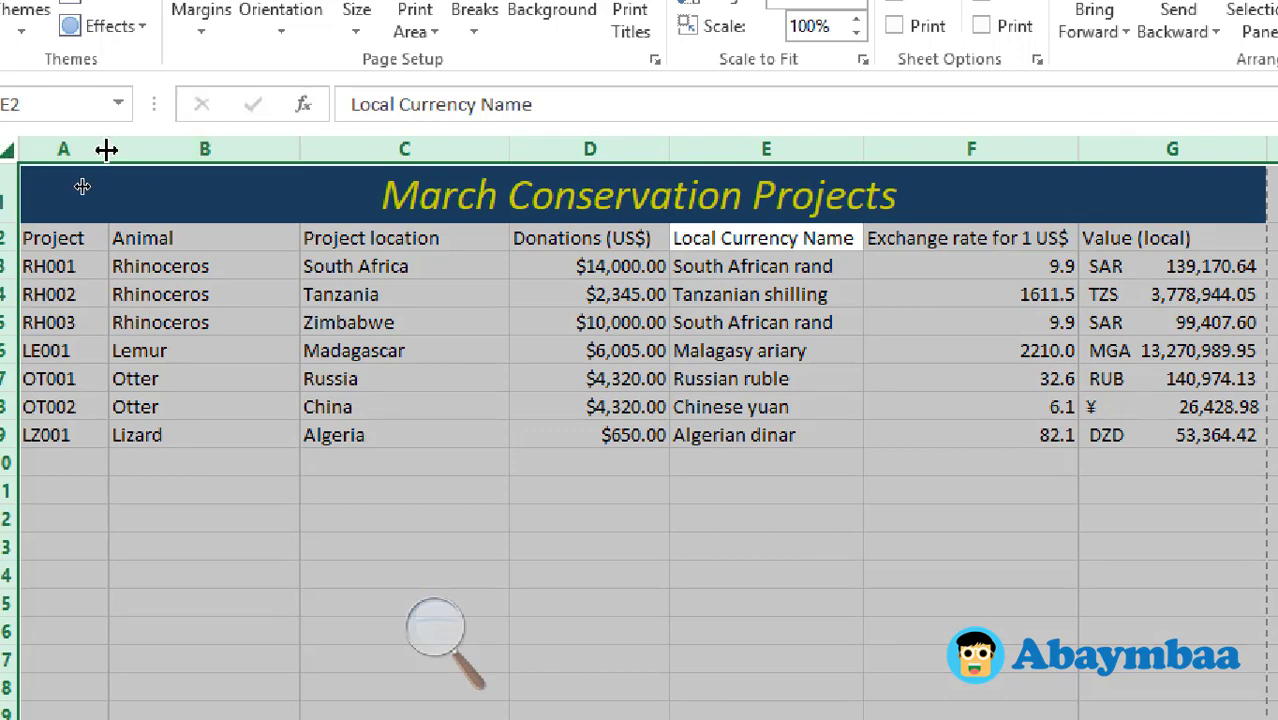
{"action": "double_click", "coordinate": [106, 149]}
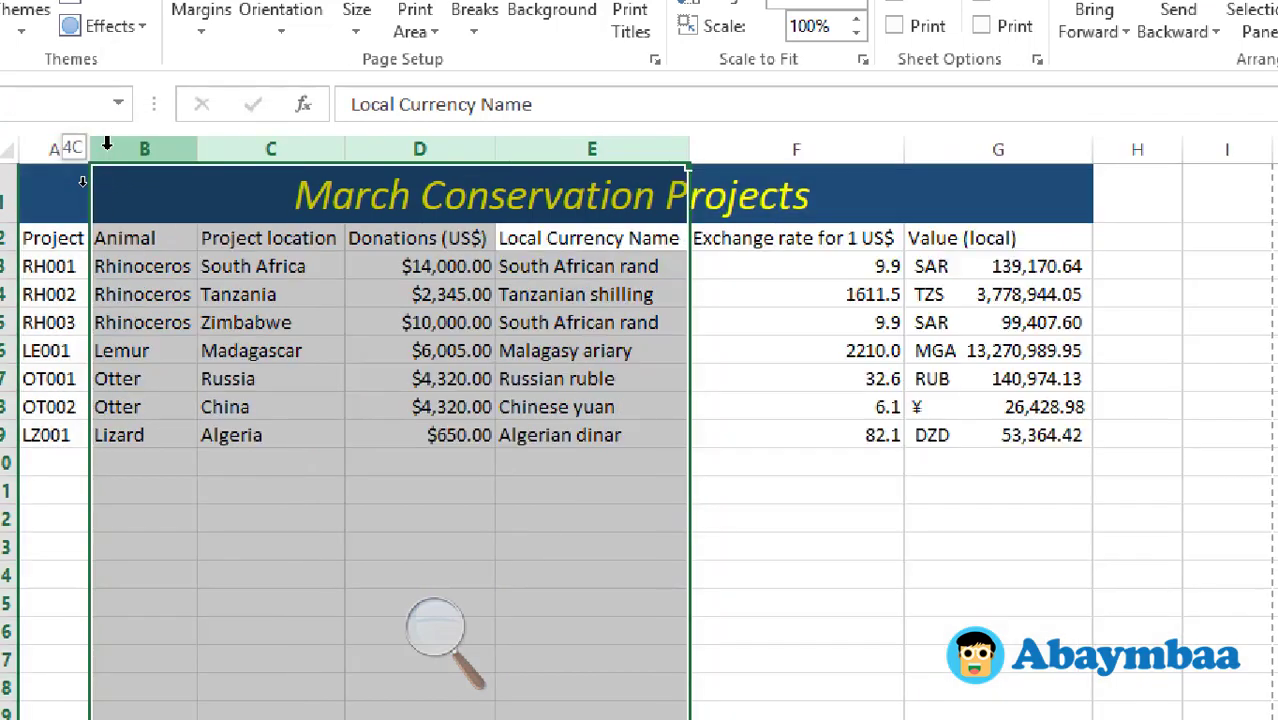
{"action": "left_click_drag", "start_coordinate": [106, 146], "coordinate": [107, 148]}
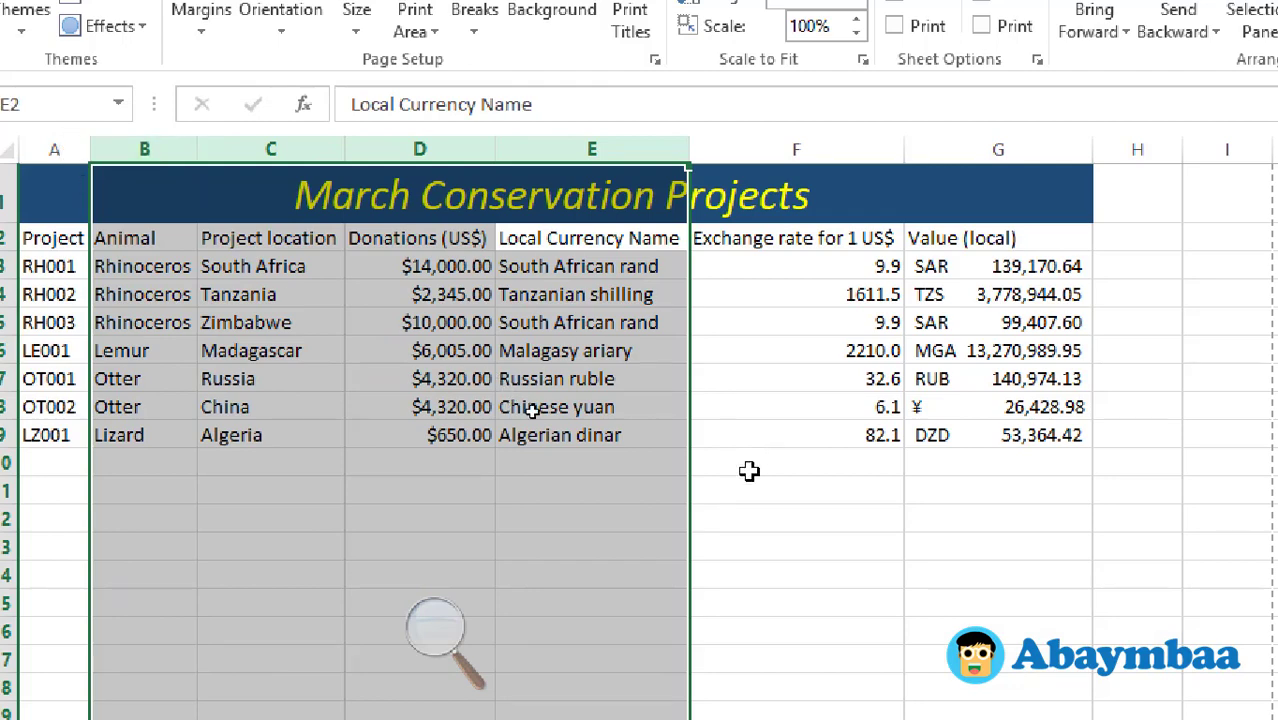
{"action": "left_click", "coordinate": [882, 542]}
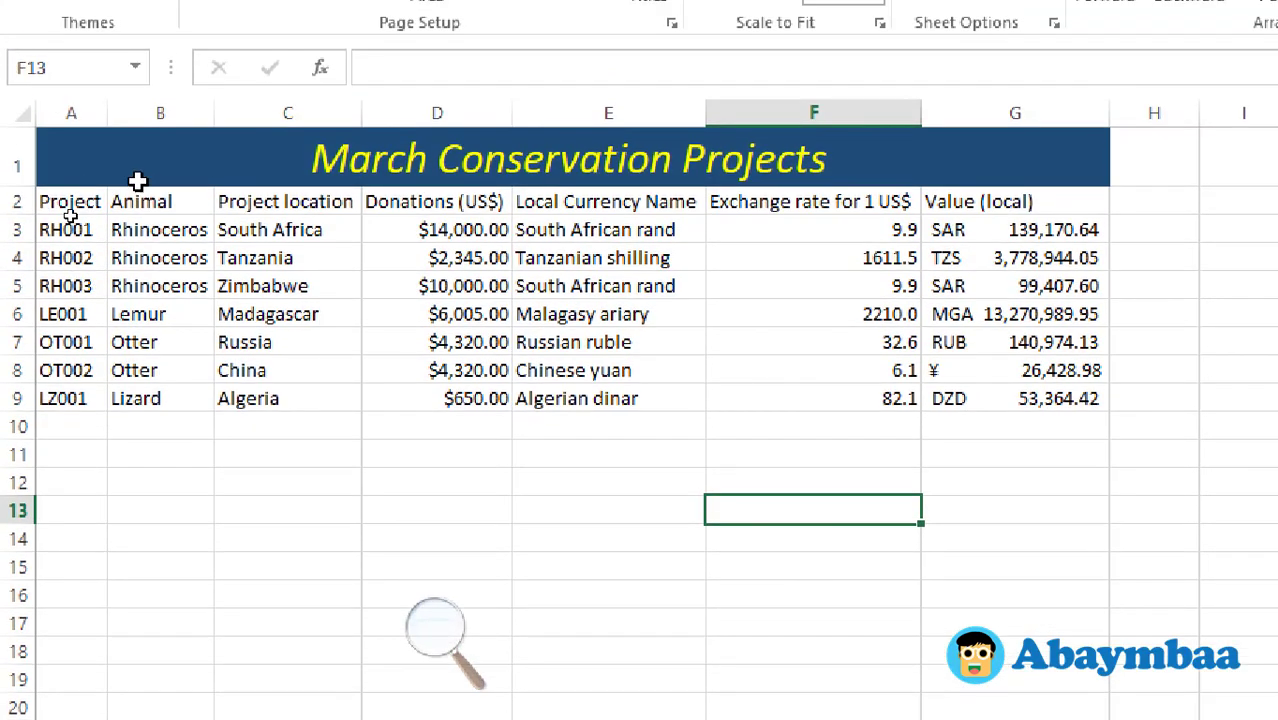
Step: Manually adjust column widths, widening column C and narrowing column D
{"action": "left_click", "coordinate": [10, 113]}
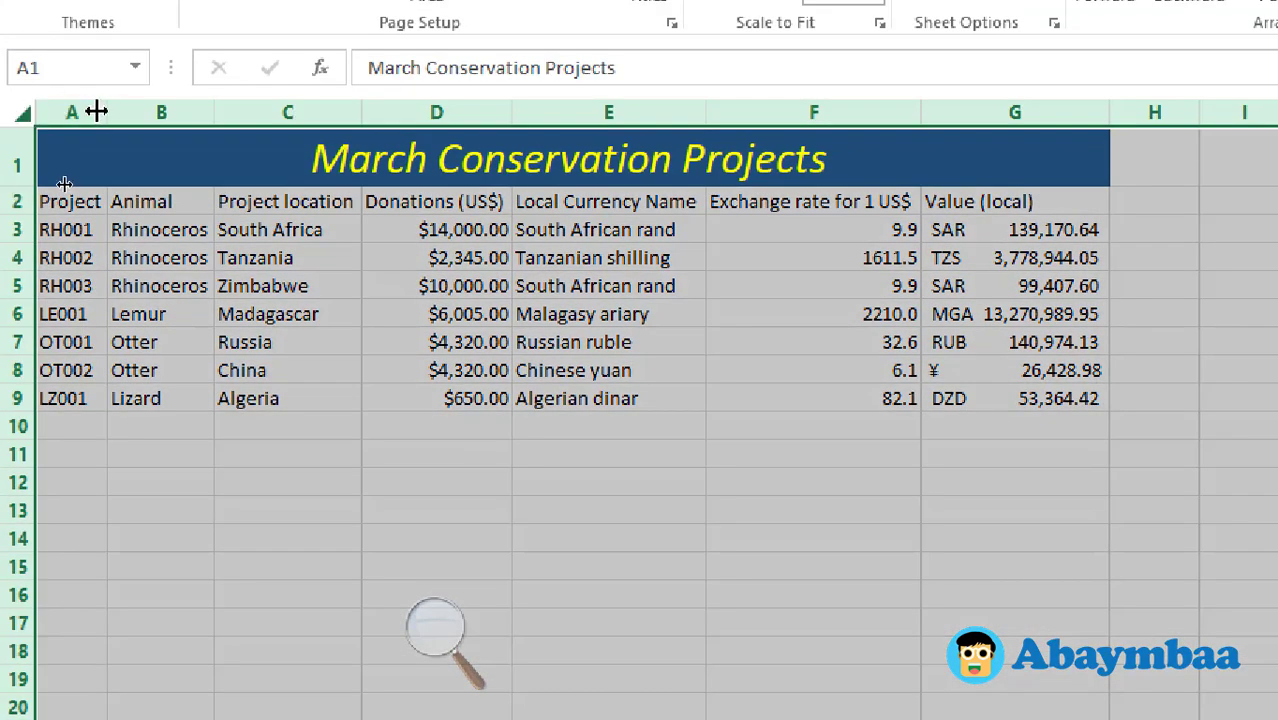
{"action": "left_click_drag", "start_coordinate": [101, 111], "coordinate": [101, 111]}
{"action": "left_click", "coordinate": [480, 163]}
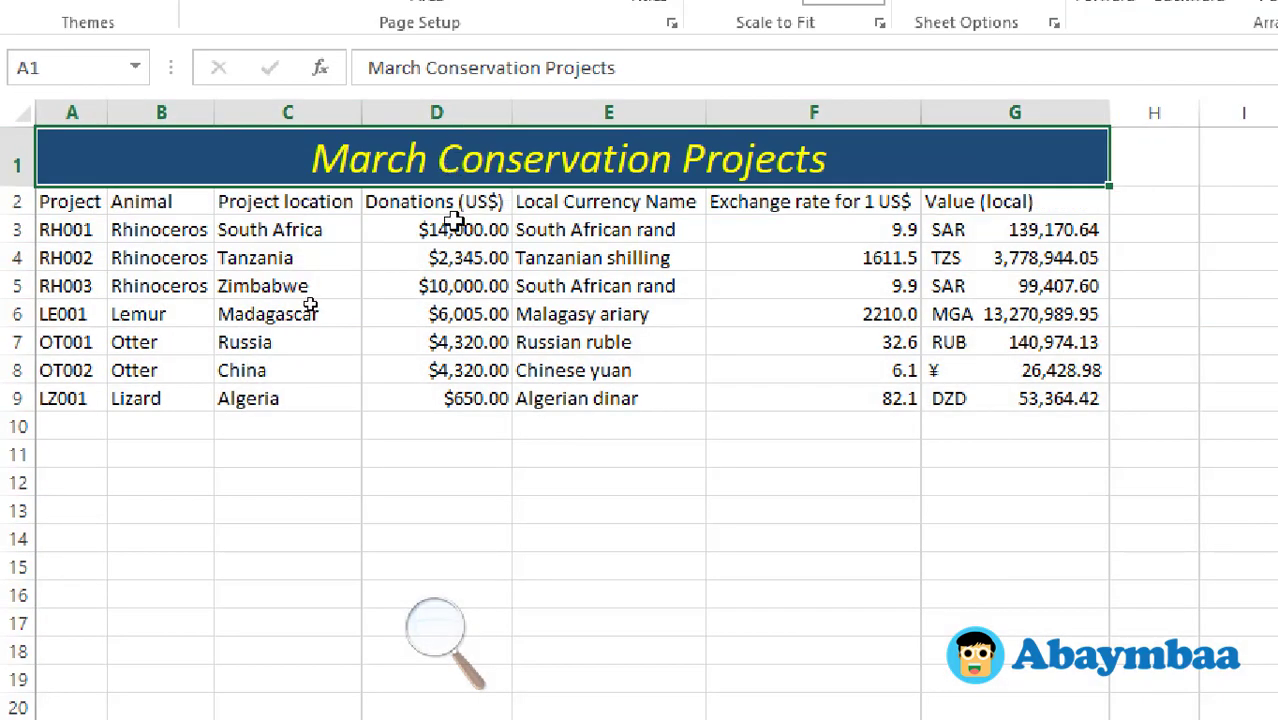
{"action": "left_click_drag", "start_coordinate": [358, 111], "coordinate": [495, 111]}
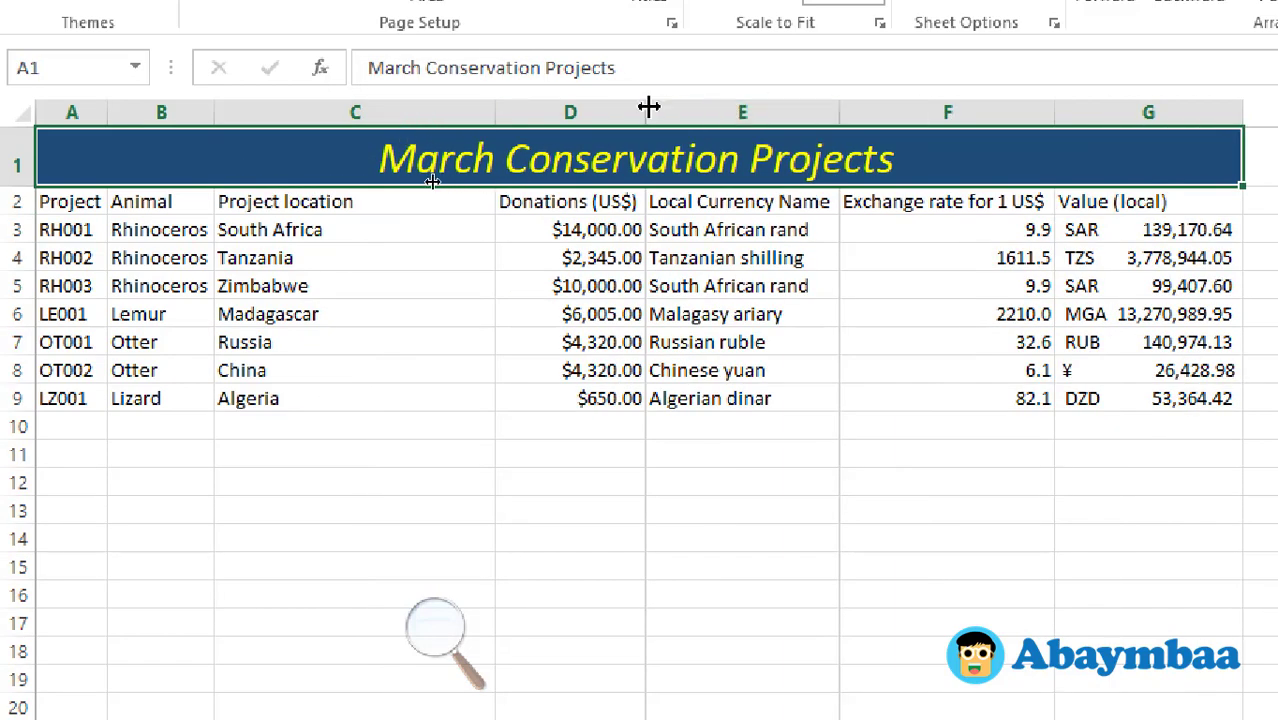
{"action": "left_click_drag", "start_coordinate": [645, 112], "coordinate": [577, 120]}
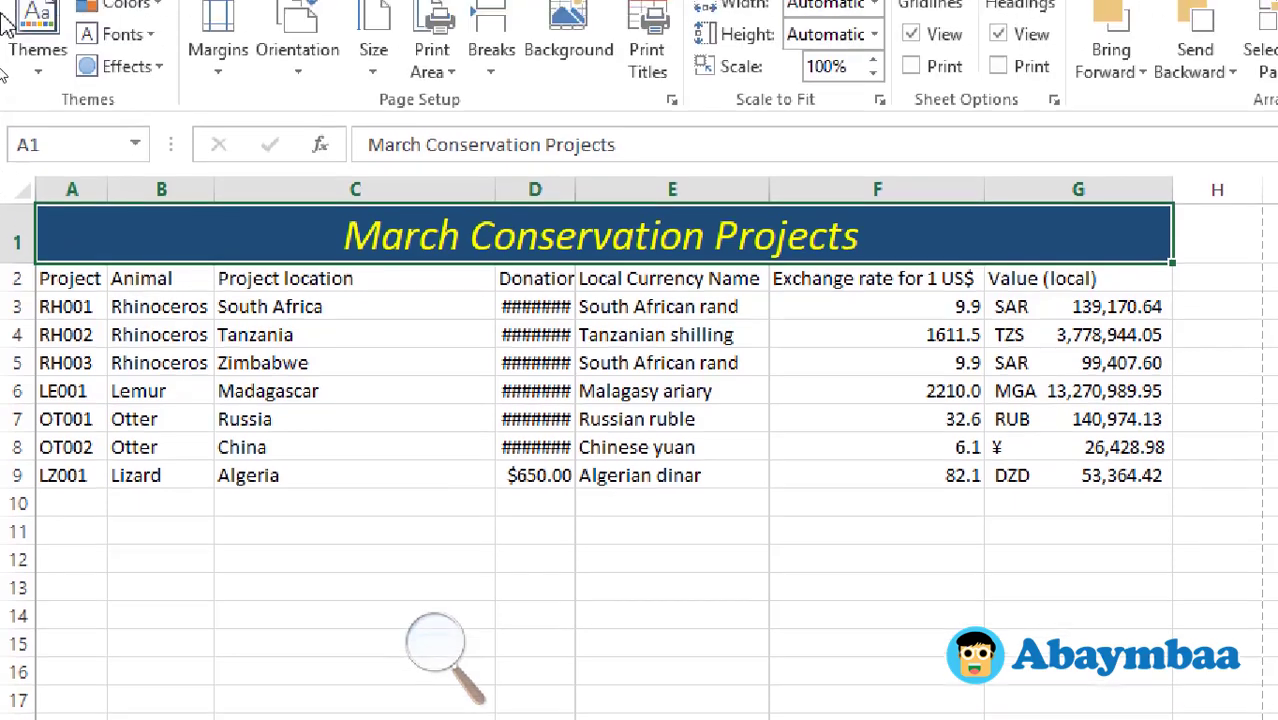
Step: AutoFit every column so Donations (US$) amounts like $14,000.00 show in full
{"action": "left_click", "coordinate": [22, 192]}
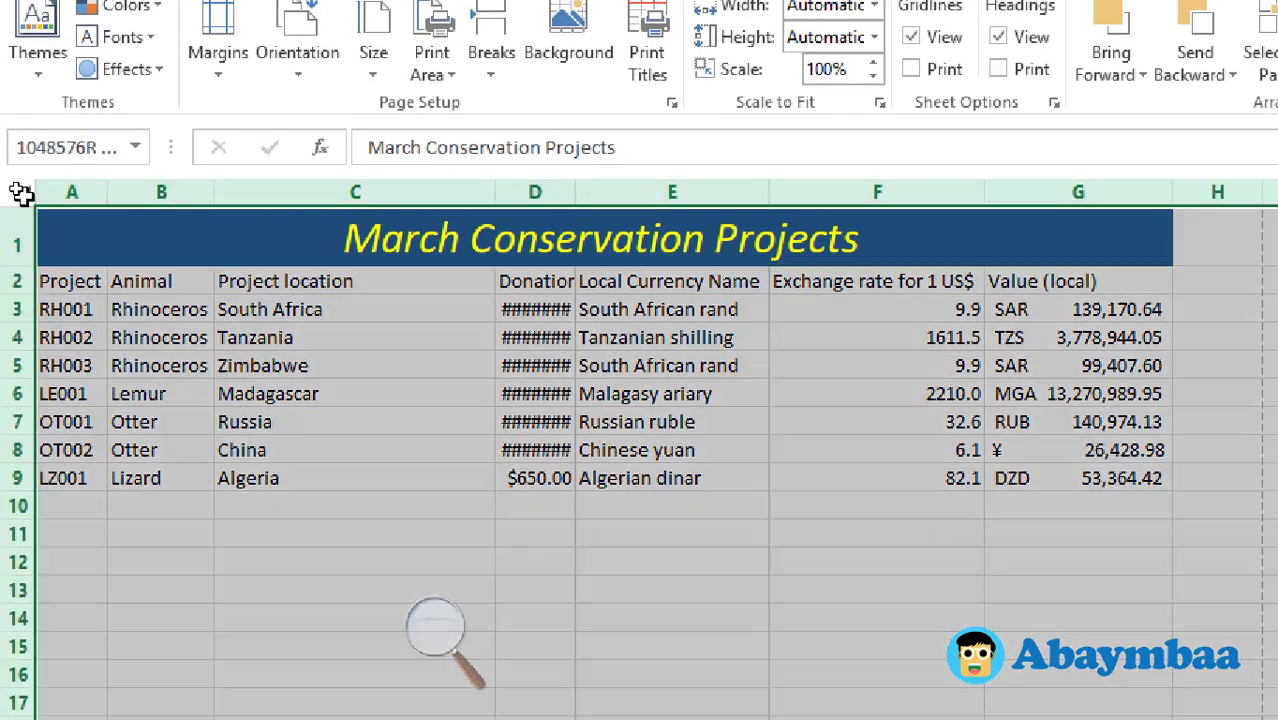
{"action": "double_click", "coordinate": [106, 190]}
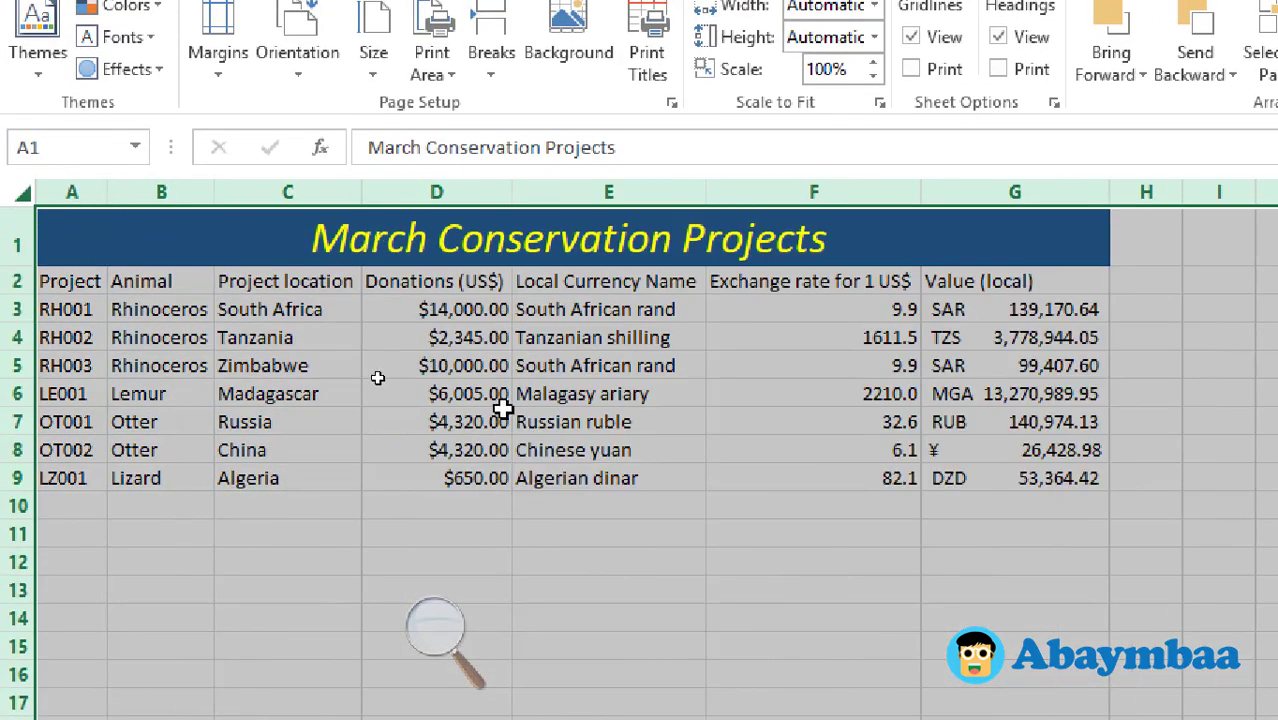
{"action": "left_click", "coordinate": [640, 582]}
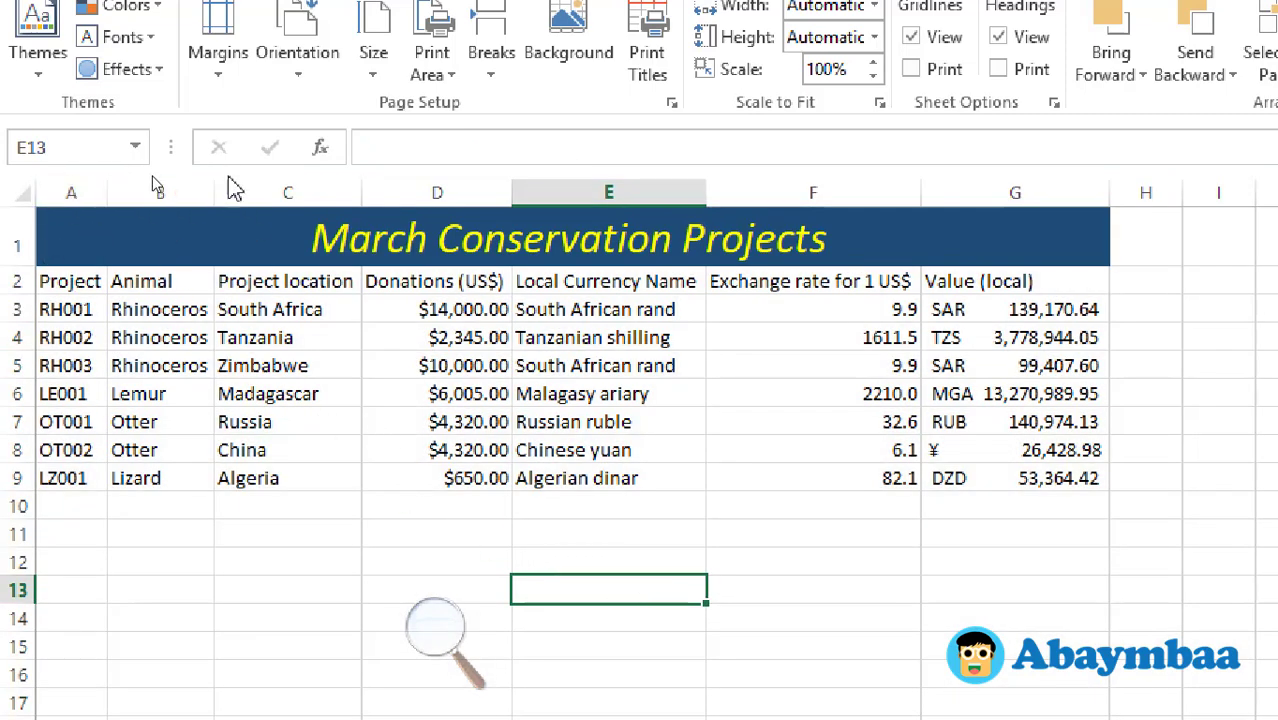
{"action": "key", "text": "alt+Tab"}
{"action": "scroll", "coordinate": [760, 590], "scroll_direction": "down", "scroll_amount": 1}
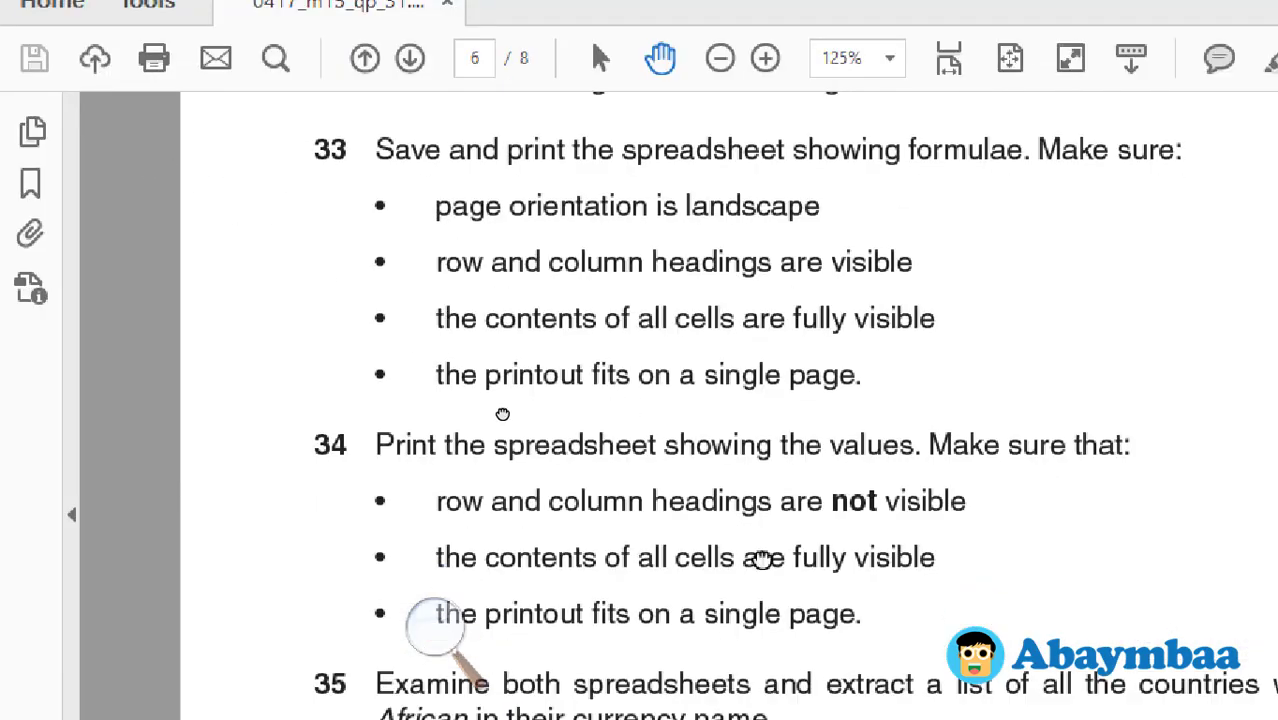
{"action": "left_click_drag", "start_coordinate": [762, 560], "coordinate": [750, 410]}
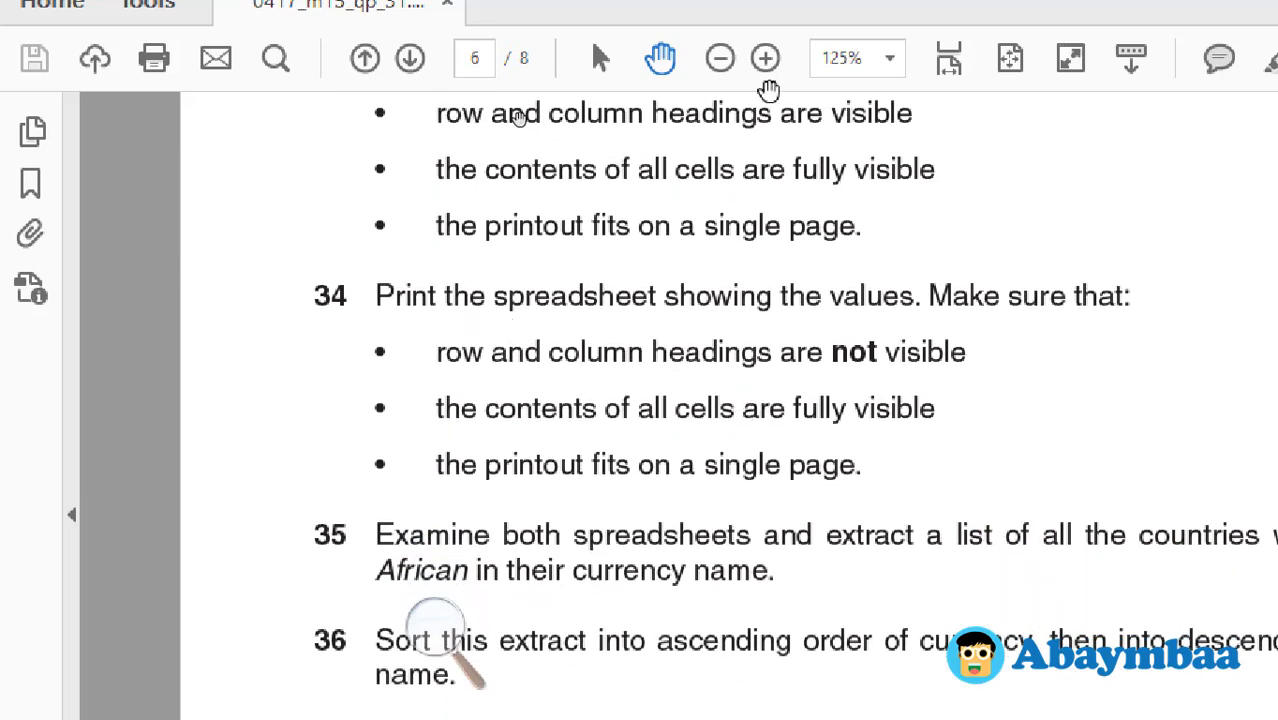
{"action": "key", "text": "alt+Tab"}
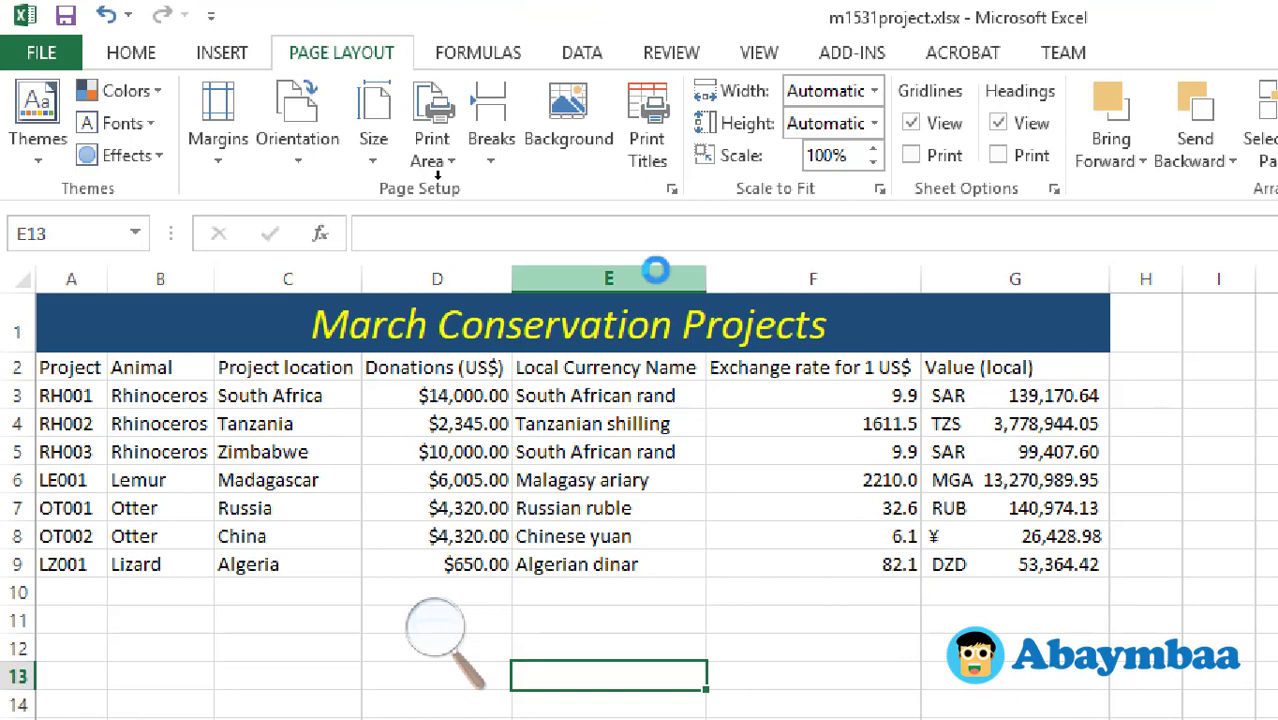
Step: Scale the sheet to fit 1 page wide and verify the landscape layout in print preview
{"action": "key", "text": "ctrl+p"}
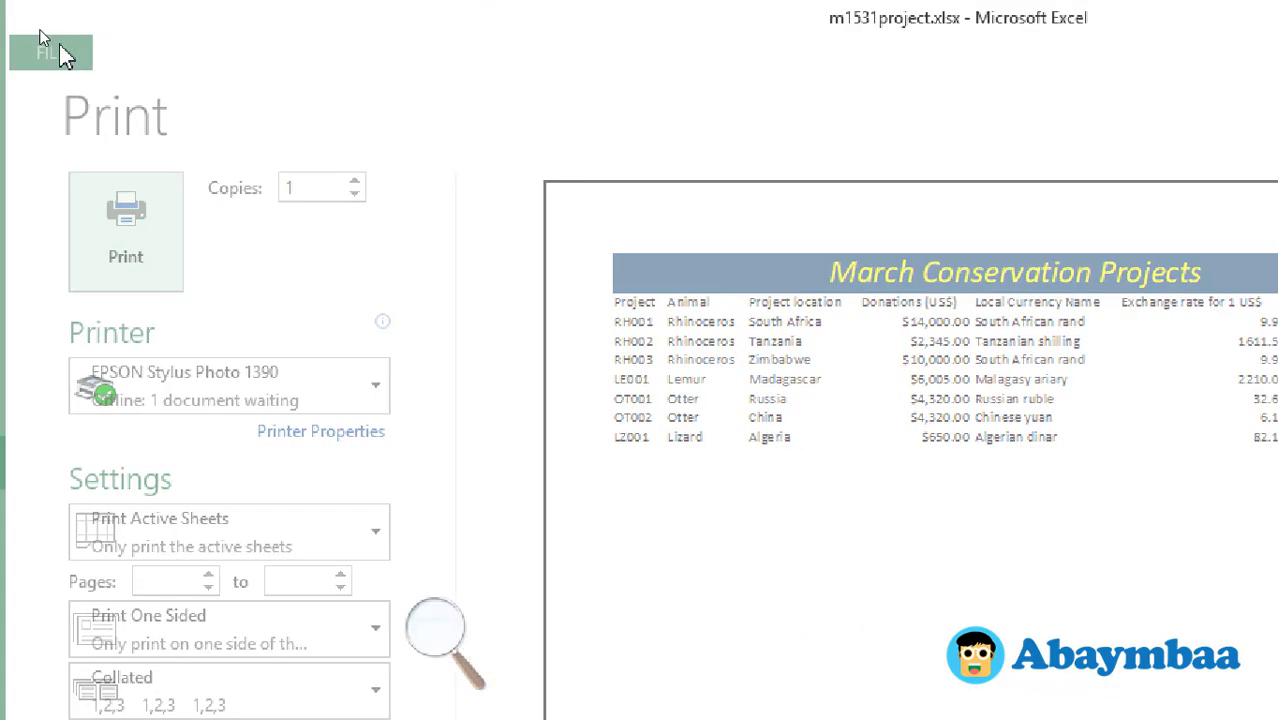
{"action": "left_click", "coordinate": [57, 47]}
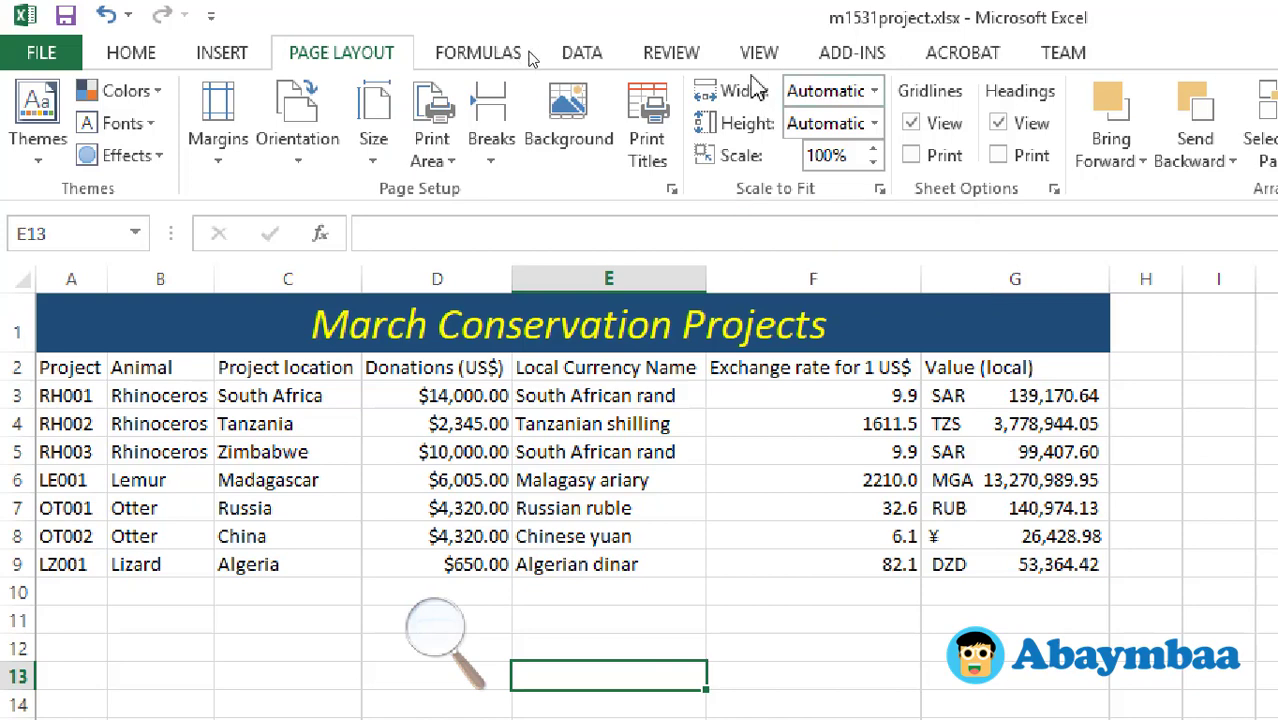
{"action": "left_click", "coordinate": [874, 90]}
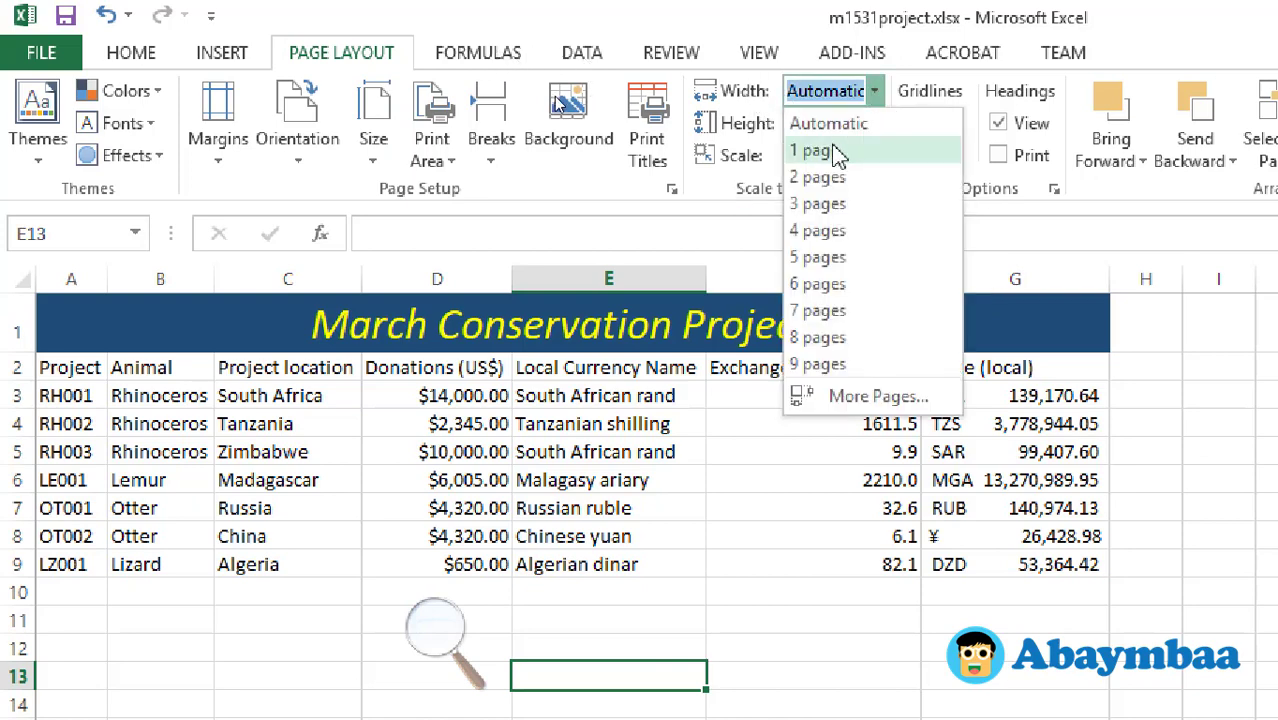
{"action": "left_click", "coordinate": [808, 172]}
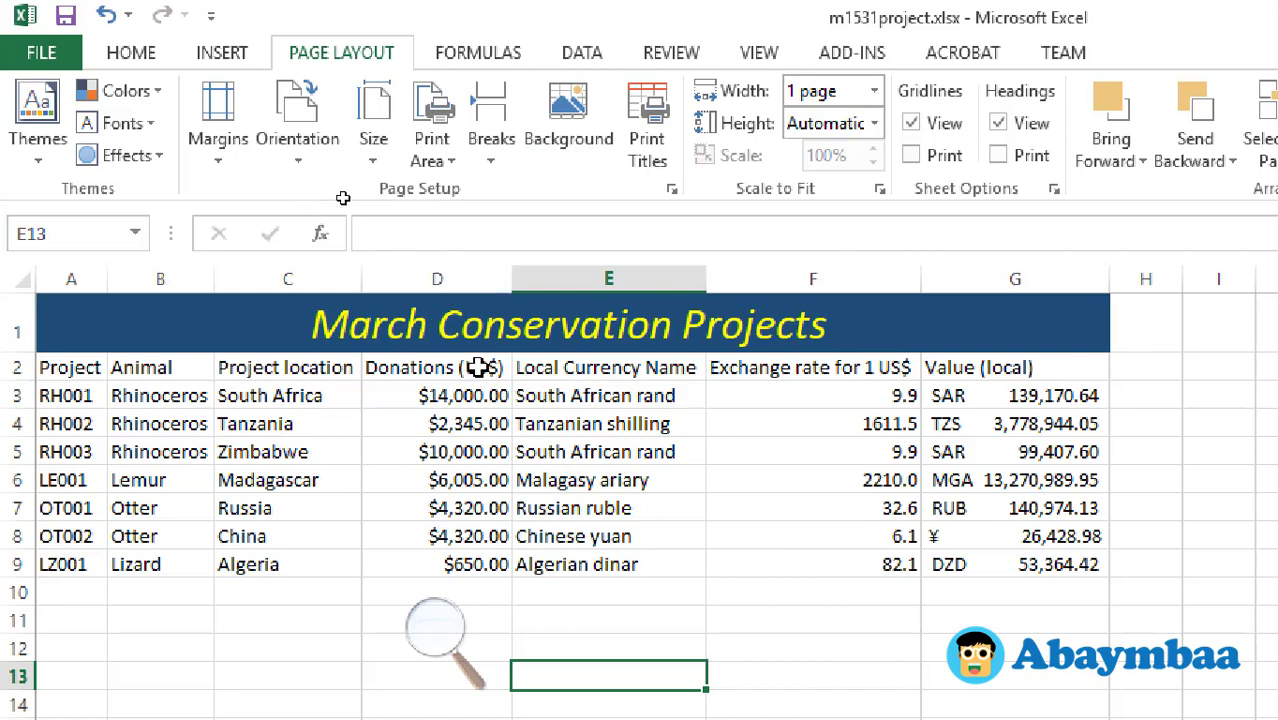
{"action": "left_click", "coordinate": [8, 40]}
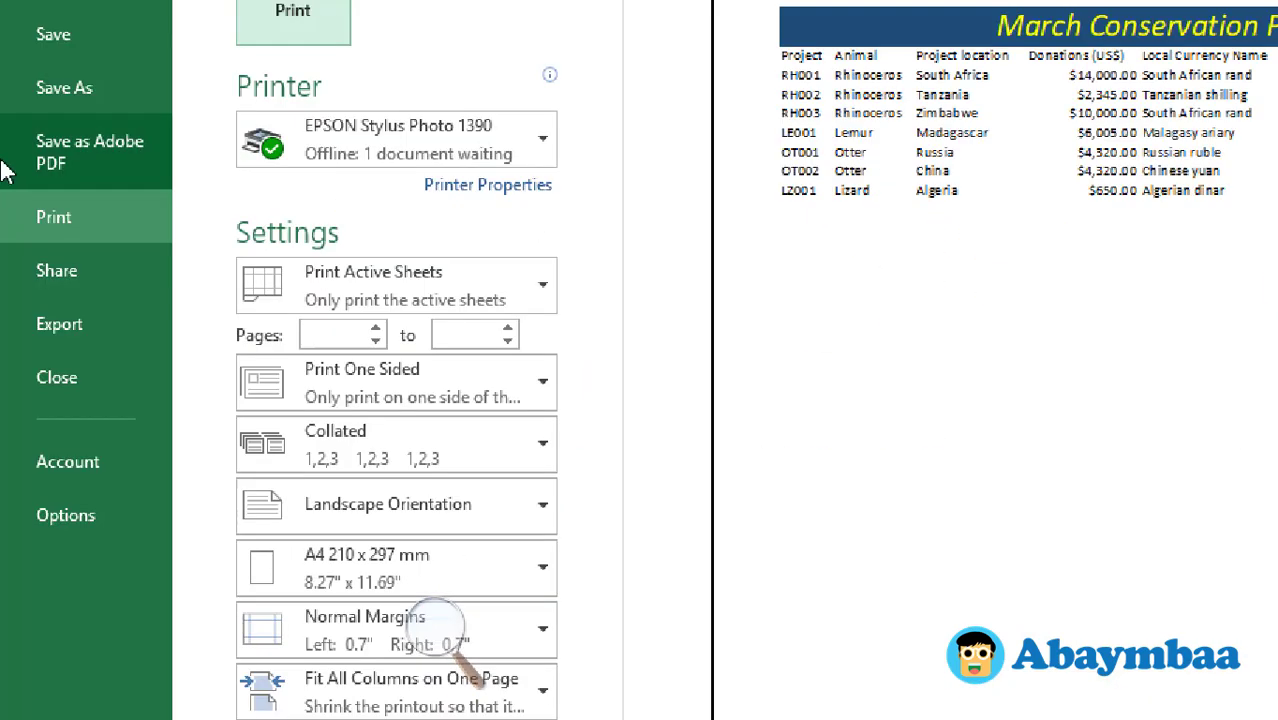
{"action": "left_click", "coordinate": [38, 34]}
{"action": "key", "text": "alt+Tab"}
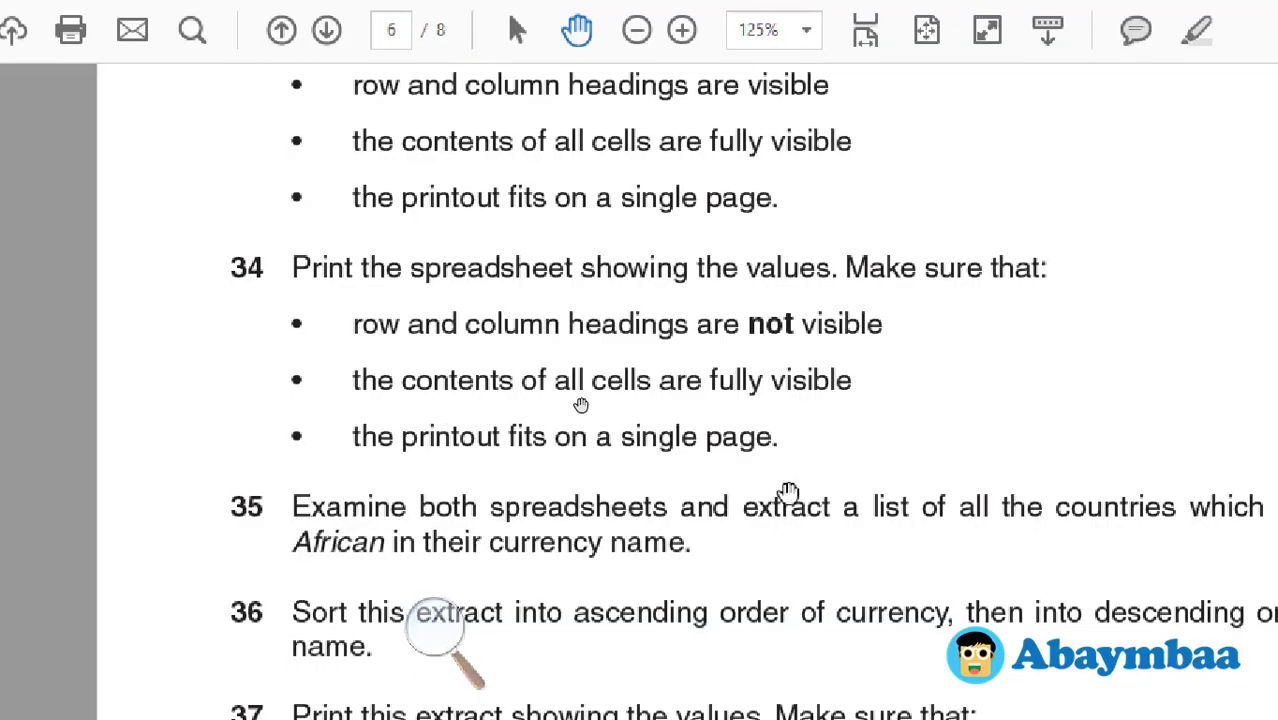
Step: Read questions 35–38 on extracting and sorting African-currency countries in the question paper
{"action": "scroll", "coordinate": [699, 428], "scroll_direction": "down", "scroll_amount": 3}
{"action": "scroll", "coordinate": [623, 341], "scroll_direction": "down", "scroll_amount": 2}
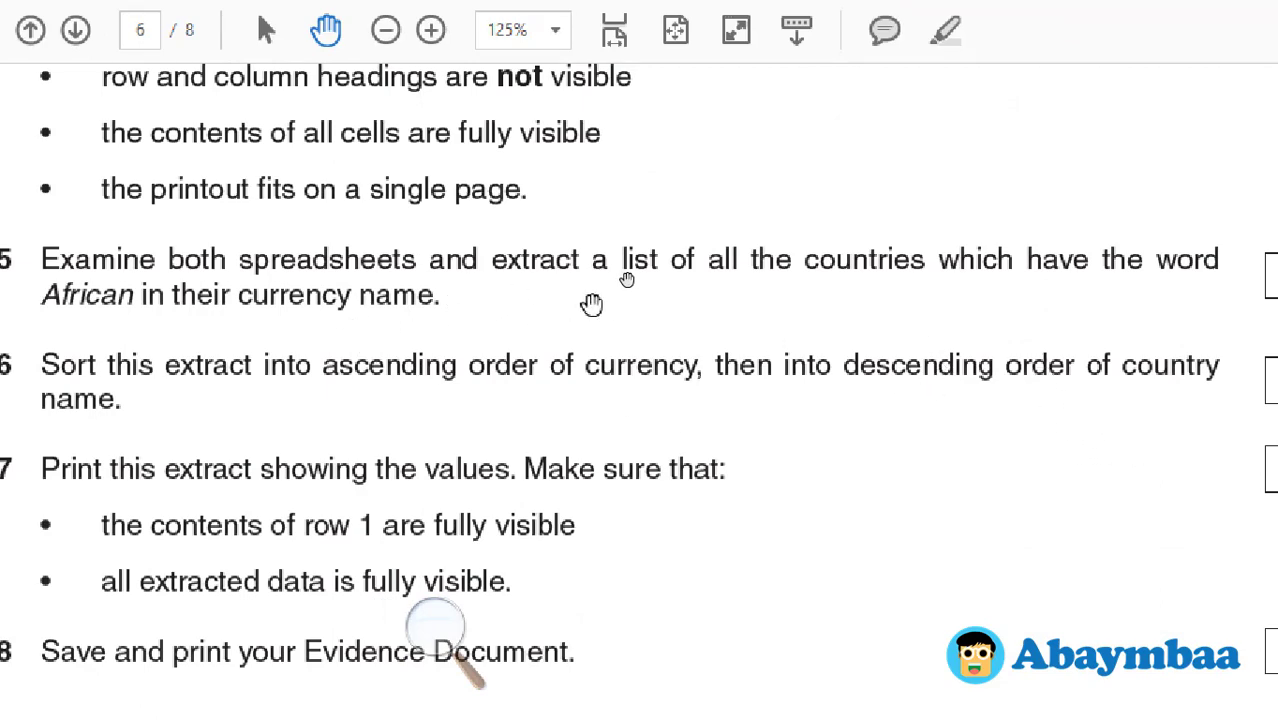
{"action": "scroll", "coordinate": [615, 295], "scroll_direction": "down", "scroll_amount": 1}
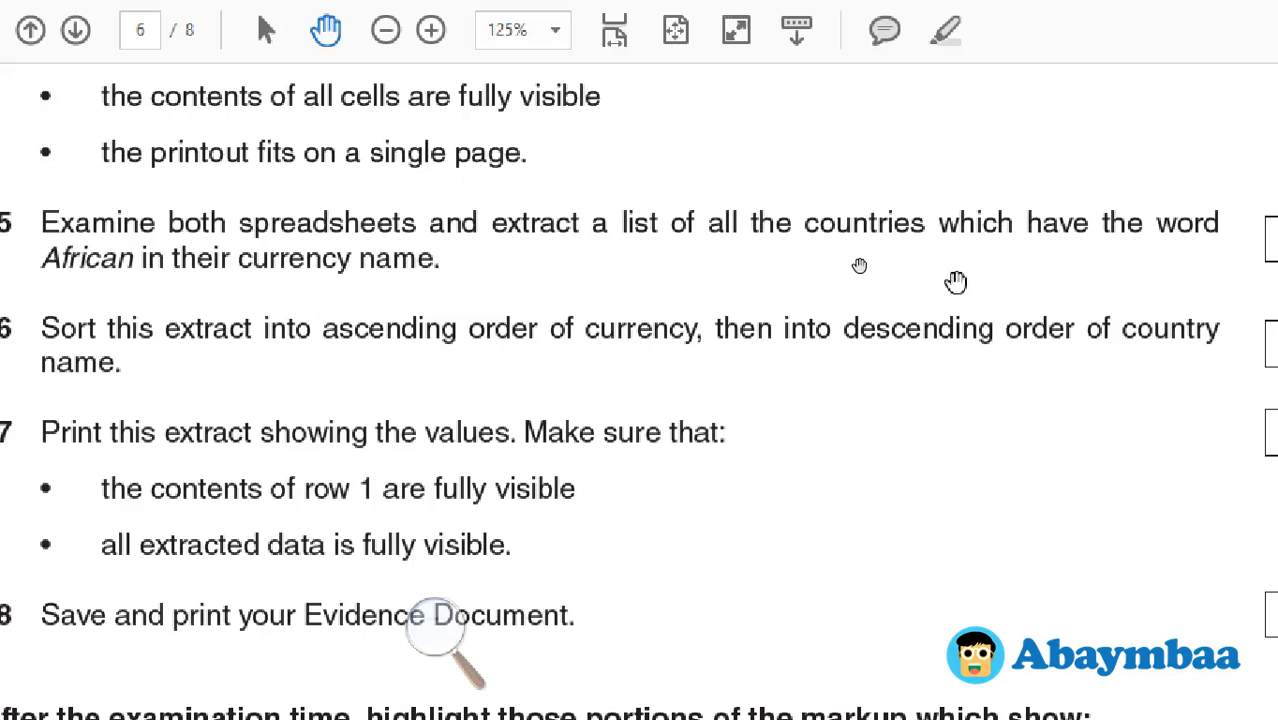
{"action": "key", "text": "alt+Tab"}
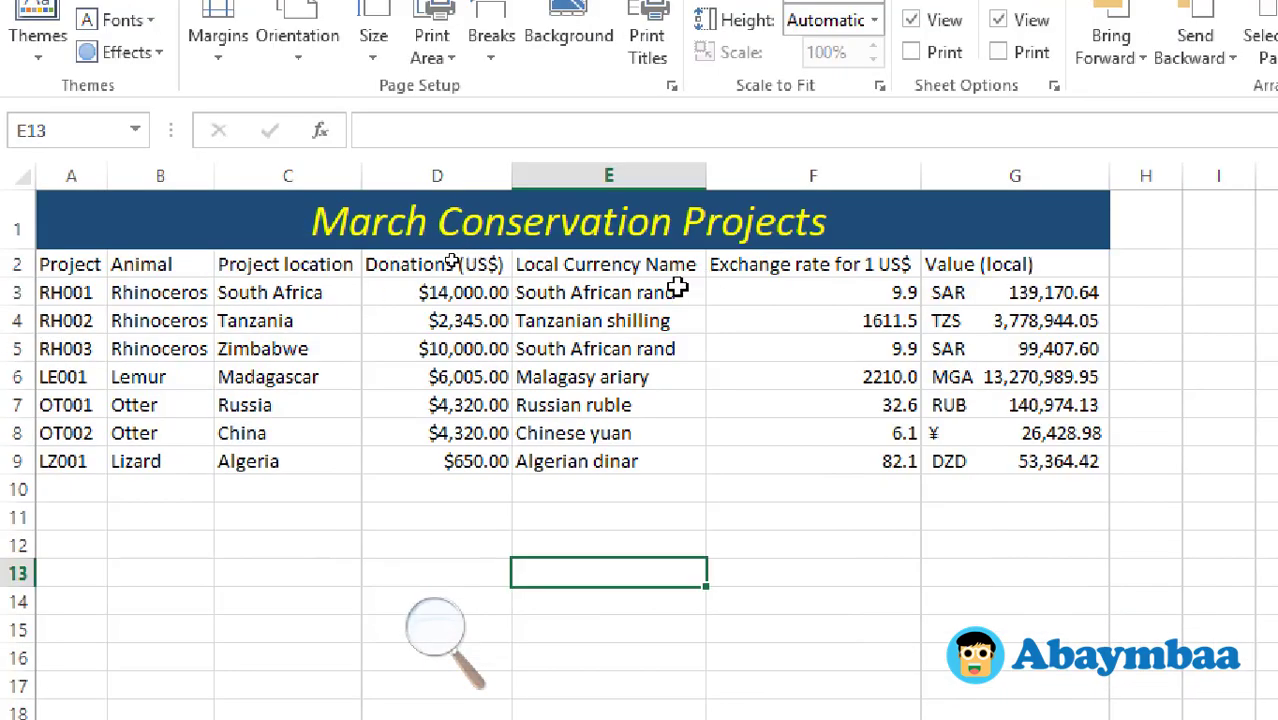
Step: Check the VLOOKUP currency formula in E3, then return to the PDF instructions
{"action": "left_click", "coordinate": [678, 288]}
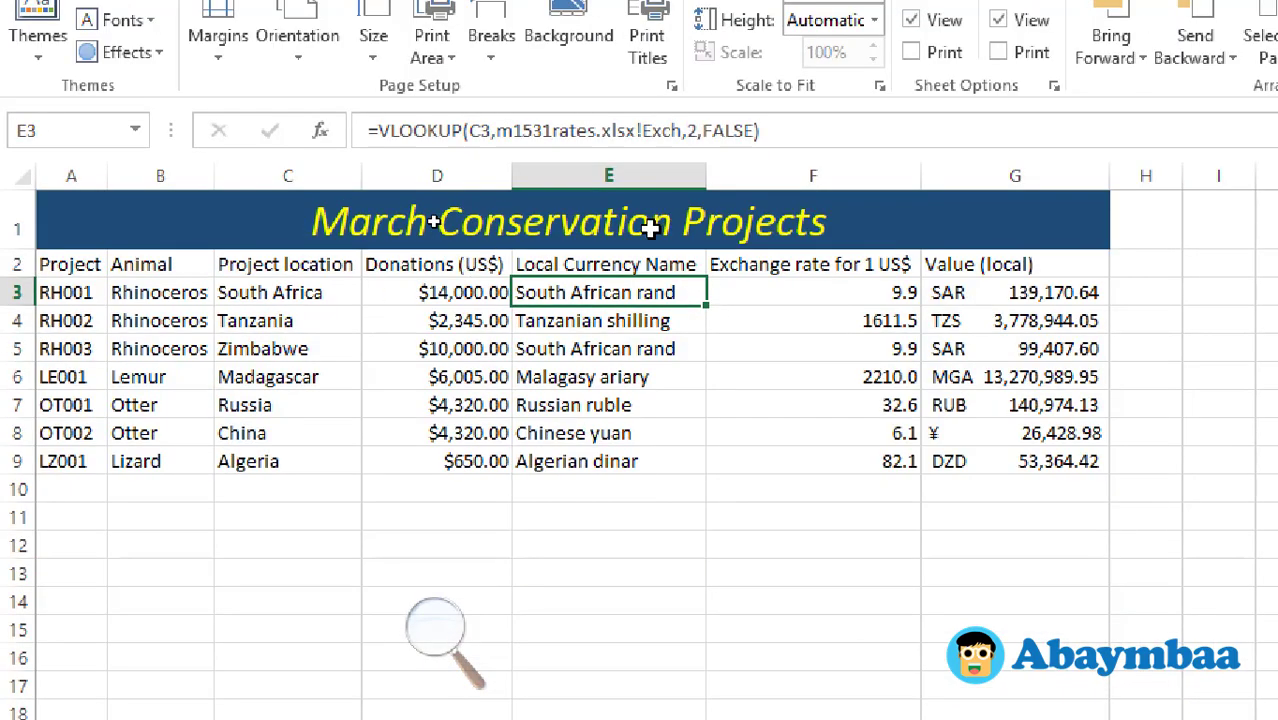
{"action": "key", "text": "alt+Tab"}
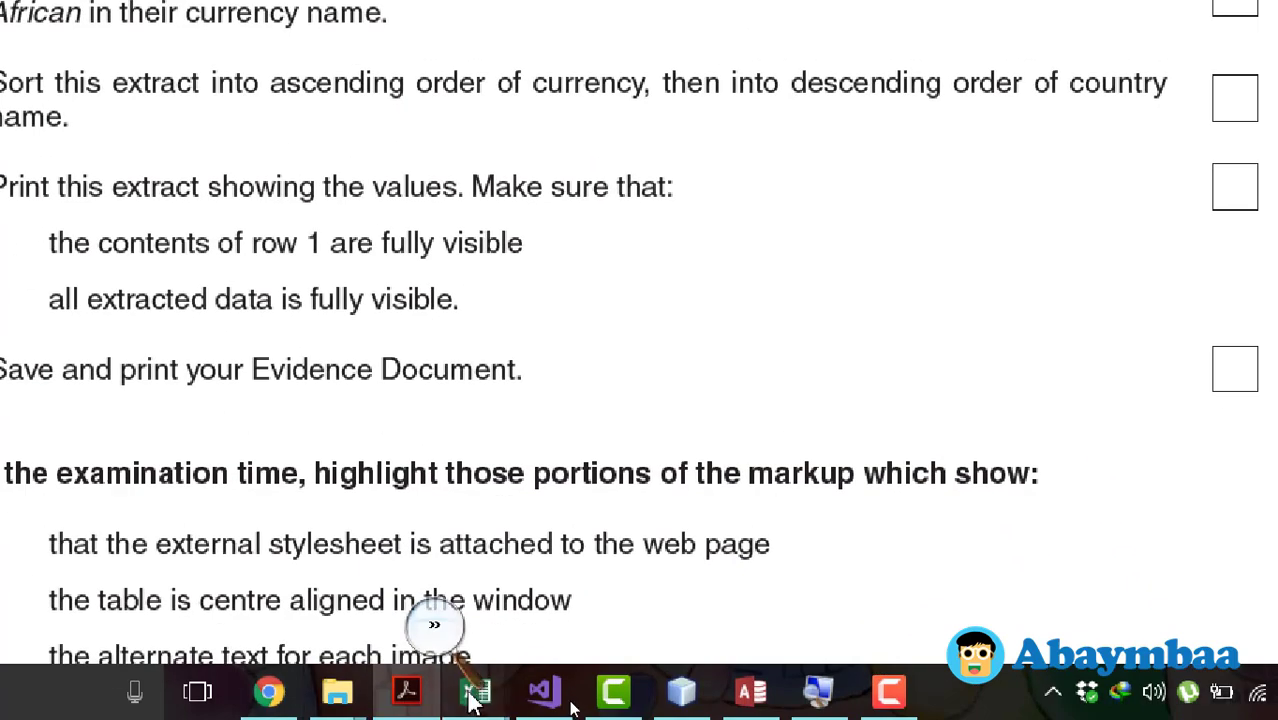
Step: Bring up m1531rates.xlsx and select the Country header A1 and column A
{"action": "left_click", "coordinate": [316, 578]}
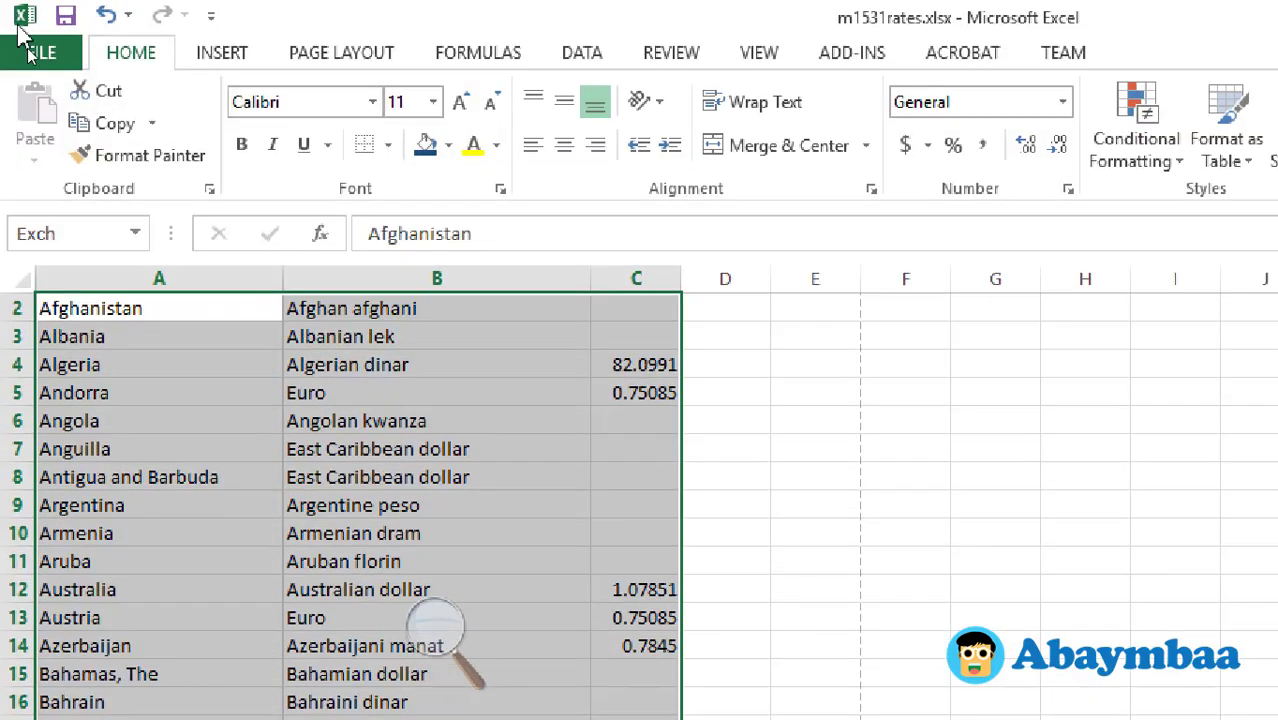
{"action": "left_click", "coordinate": [820, 428]}
{"action": "left_click", "coordinate": [150, 332]}
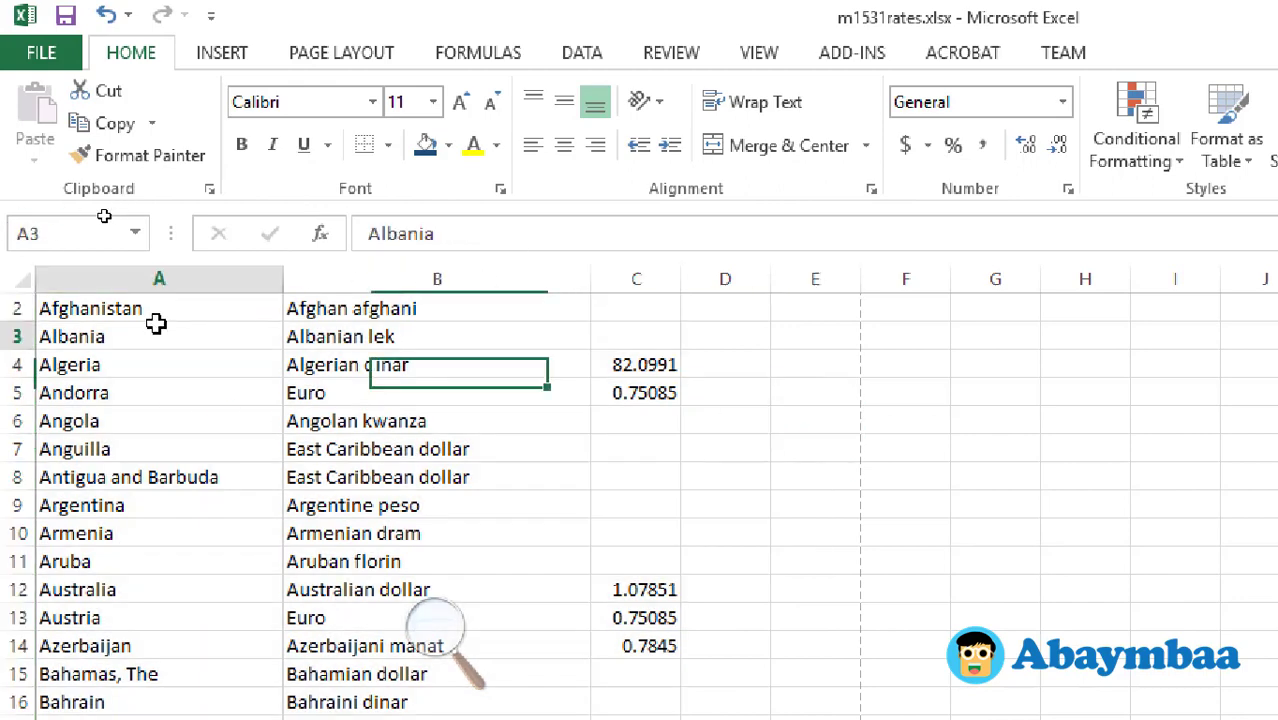
{"action": "scroll", "coordinate": [177, 365], "scroll_direction": "up", "scroll_amount": 1}
{"action": "left_click", "coordinate": [142, 333]}
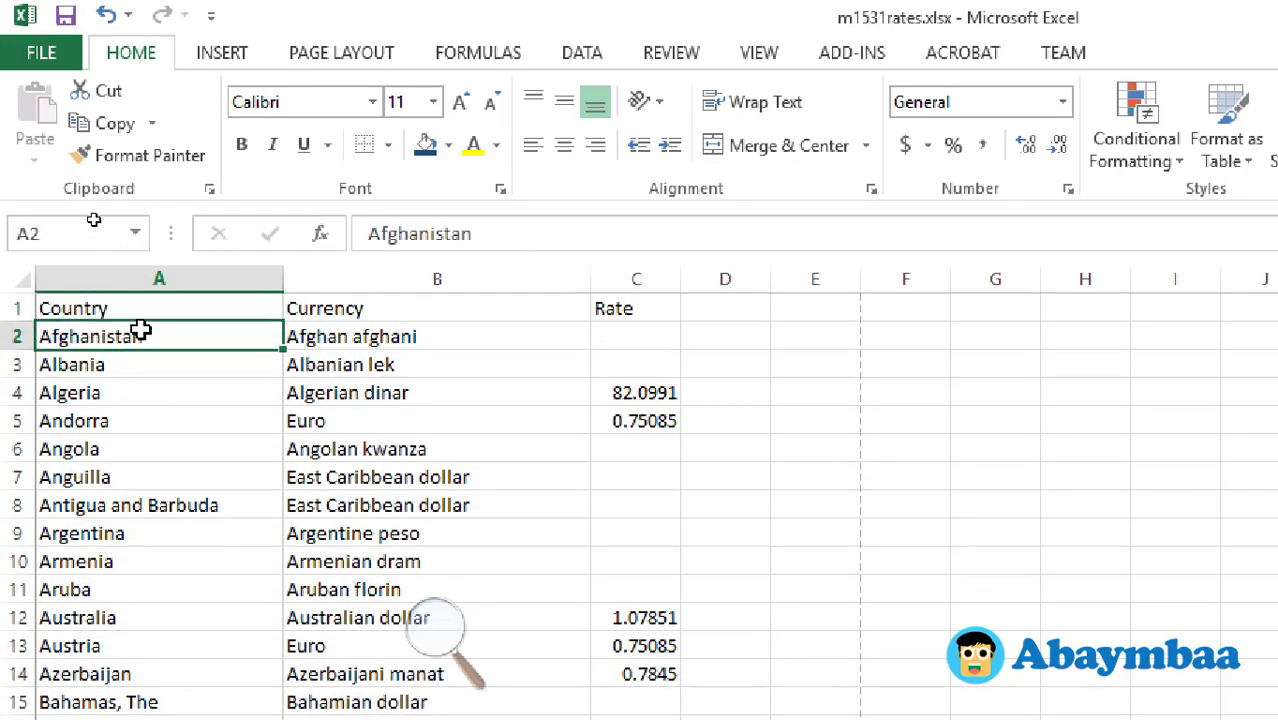
{"action": "left_click", "coordinate": [174, 298]}
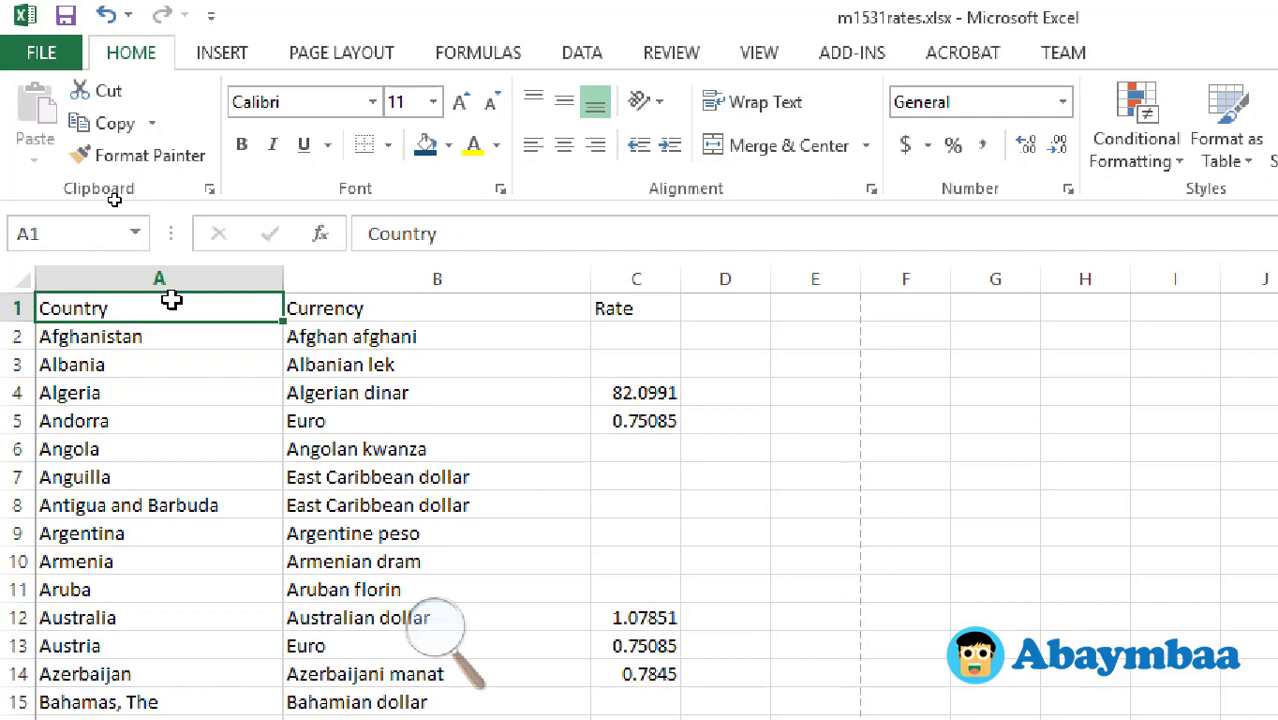
{"action": "left_click", "coordinate": [177, 278]}
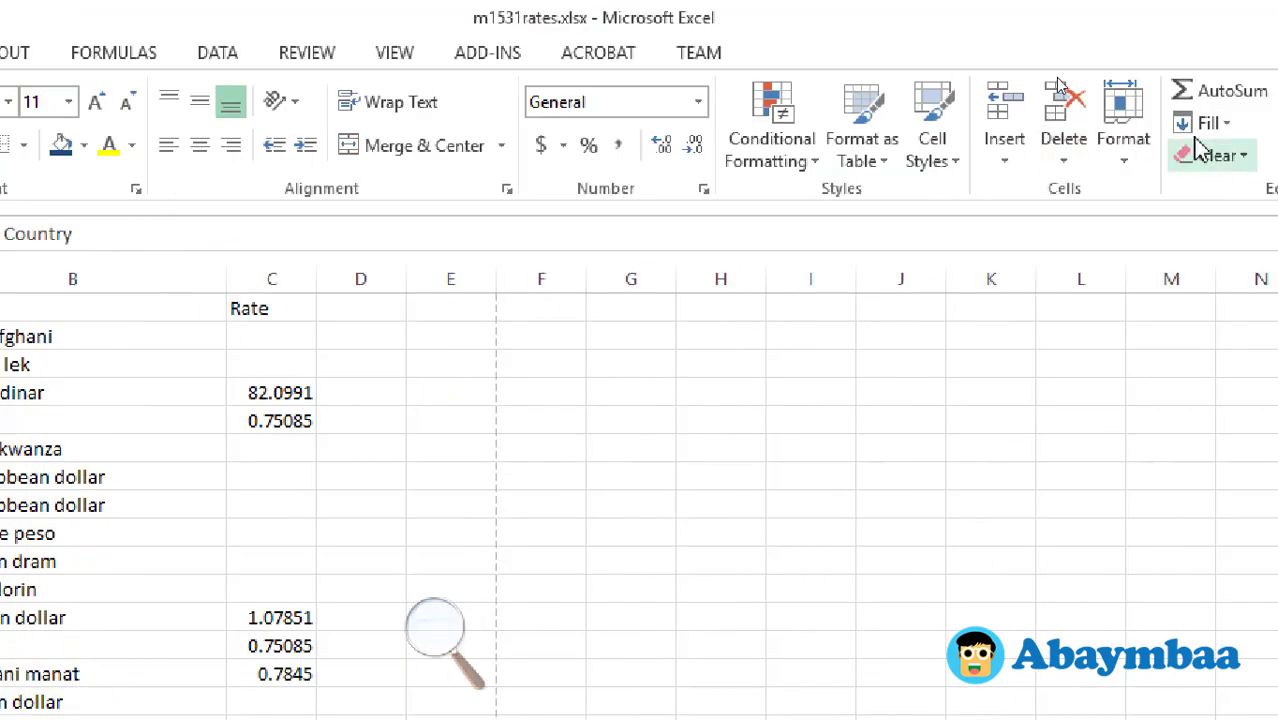
Step: Move the AutoFilter from the Country column onto the Currency column B
{"action": "left_click", "coordinate": [1049, 150]}
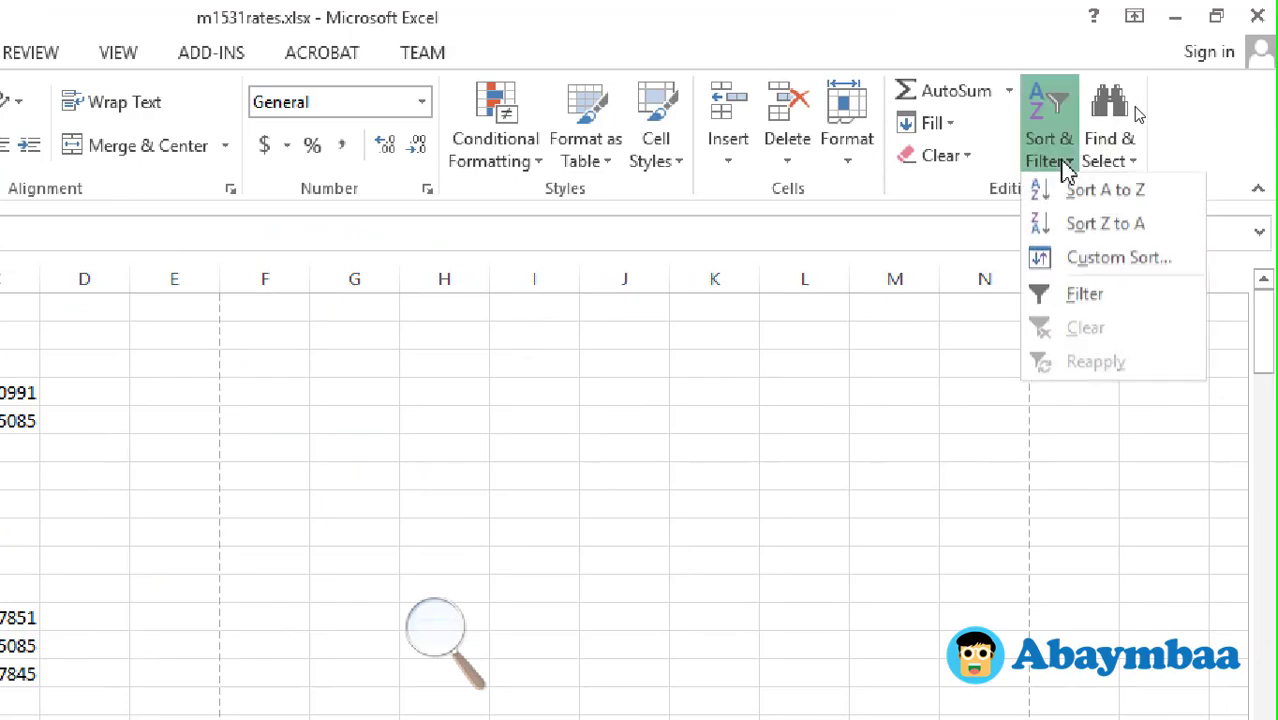
{"action": "left_click", "coordinate": [1090, 296]}
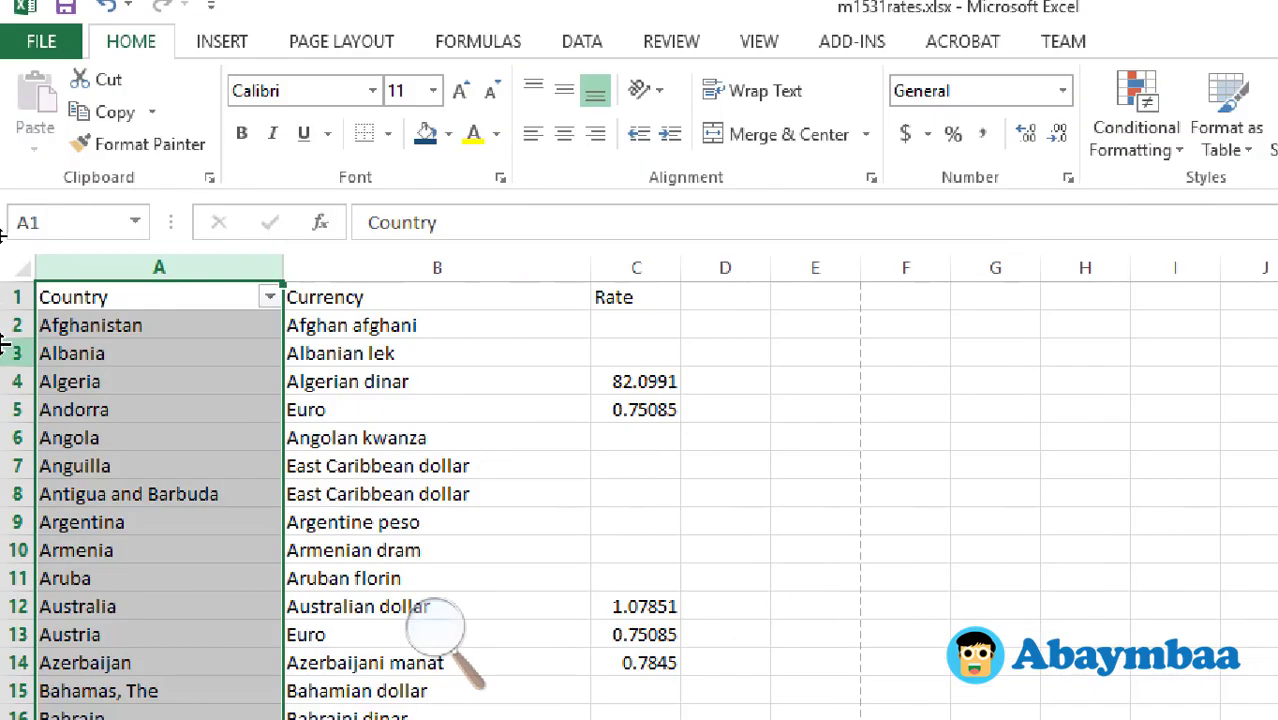
{"action": "left_click", "coordinate": [531, 437]}
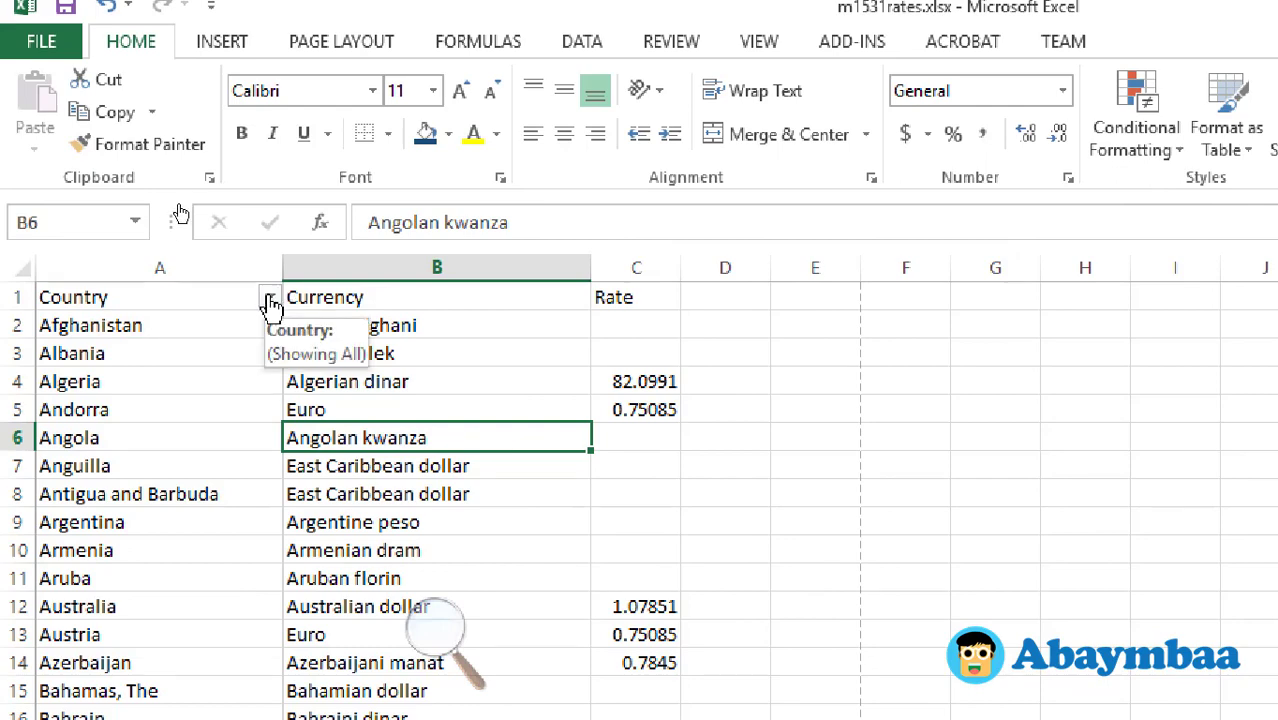
{"action": "left_click", "coordinate": [405, 305]}
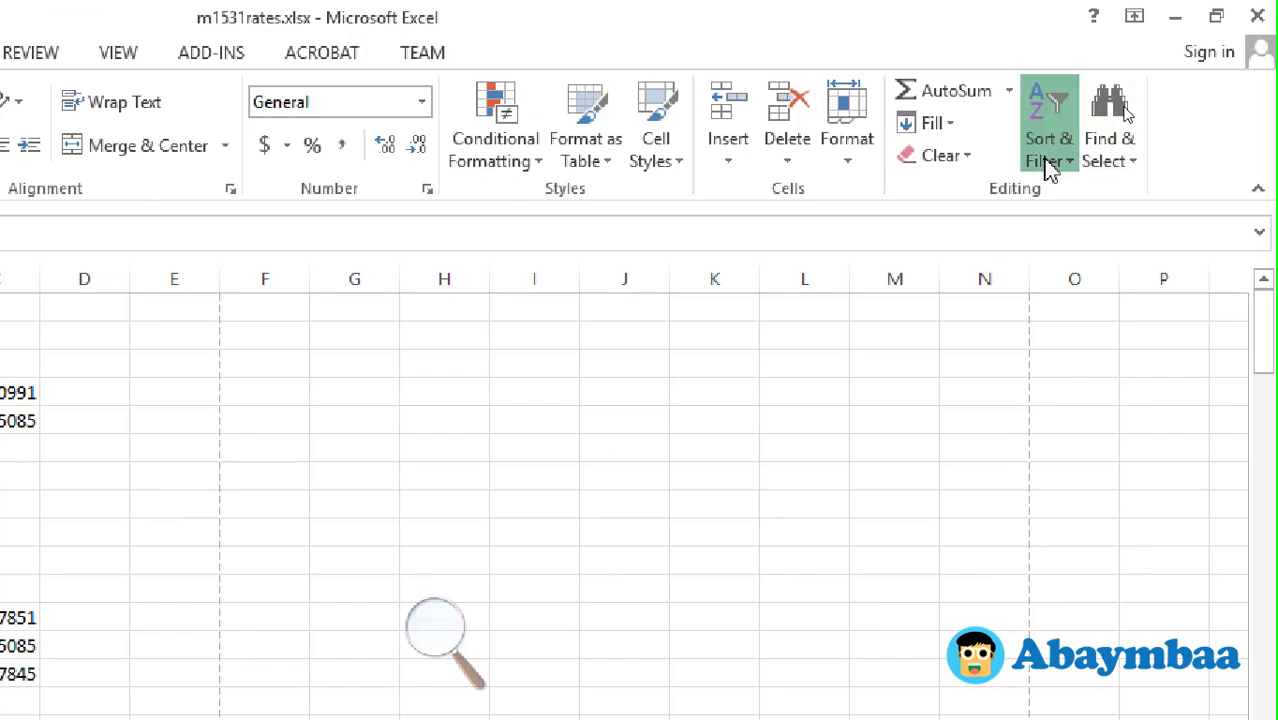
{"action": "left_click", "coordinate": [1047, 158]}
{"action": "left_click", "coordinate": [1105, 298]}
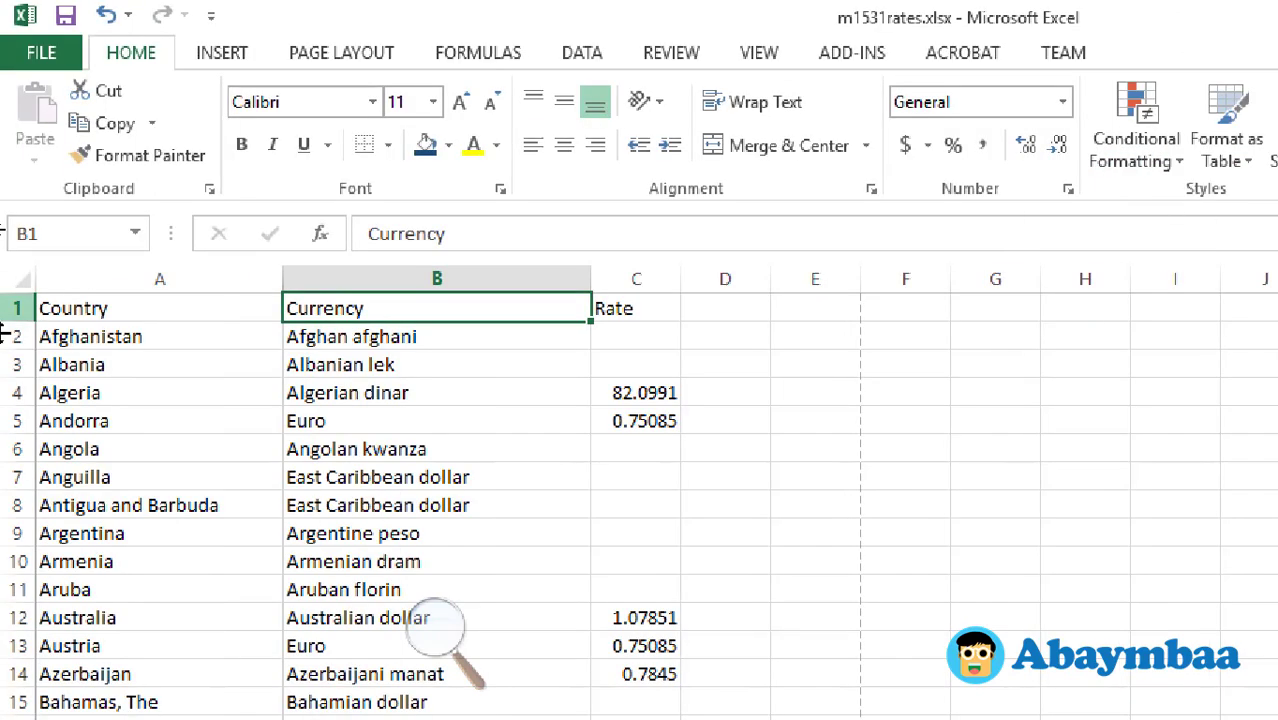
{"action": "left_click", "coordinate": [542, 368]}
{"action": "left_click", "coordinate": [502, 278]}
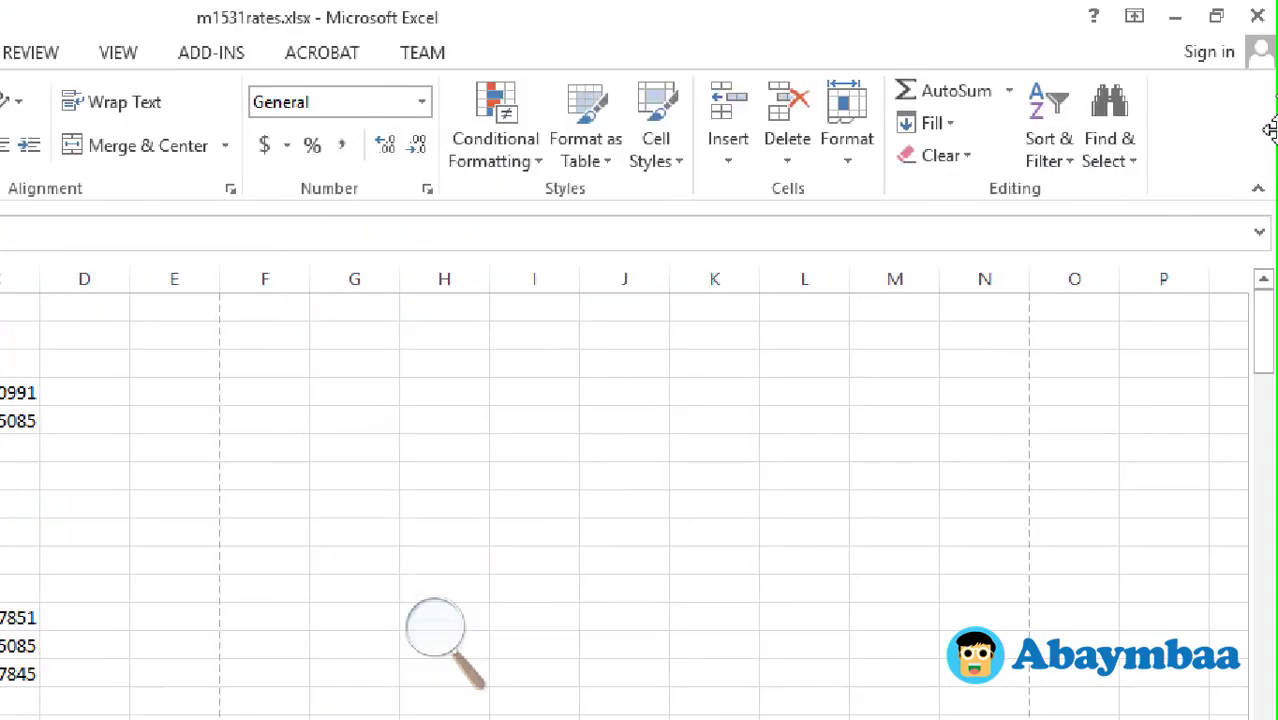
{"action": "left_click", "coordinate": [1076, 155]}
{"action": "left_click", "coordinate": [1093, 297]}
Step: Try filtering the Currency column by searching 'Afri'
{"action": "left_click", "coordinate": [579, 349]}
{"action": "left_click", "coordinate": [578, 298]}
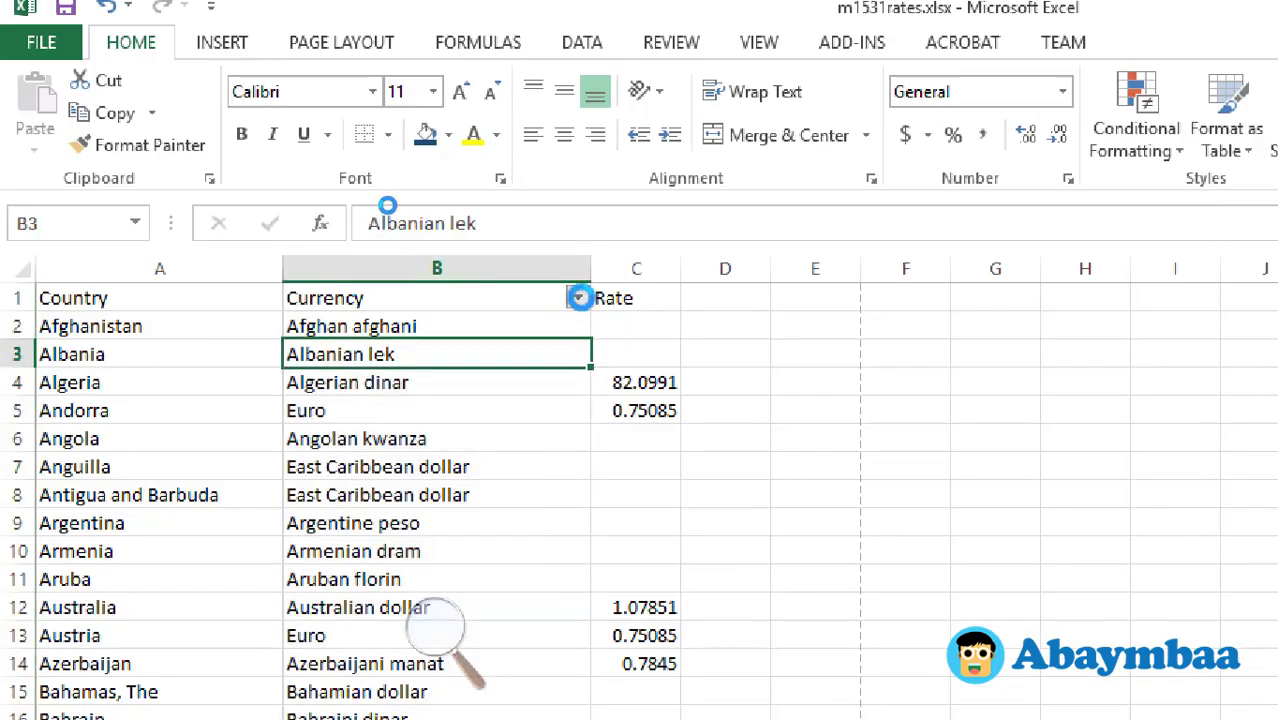
{"action": "type", "text": "African"}
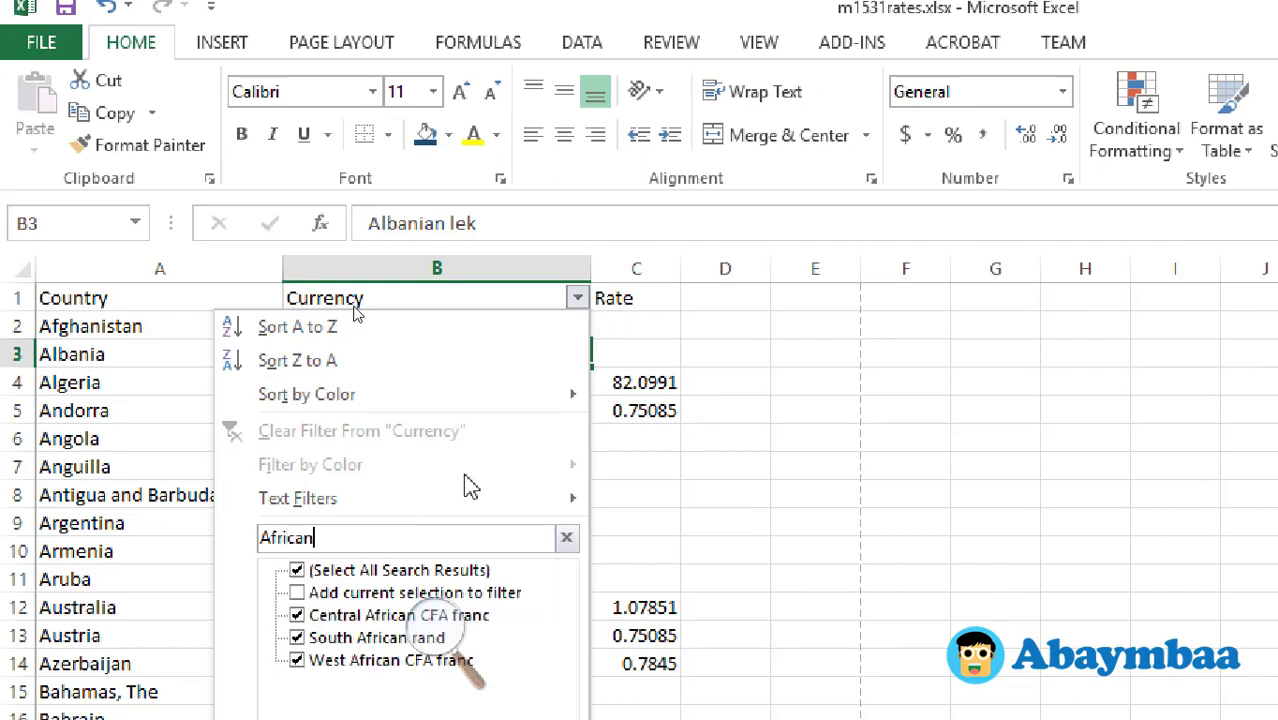
{"action": "key", "text": "Escape"}
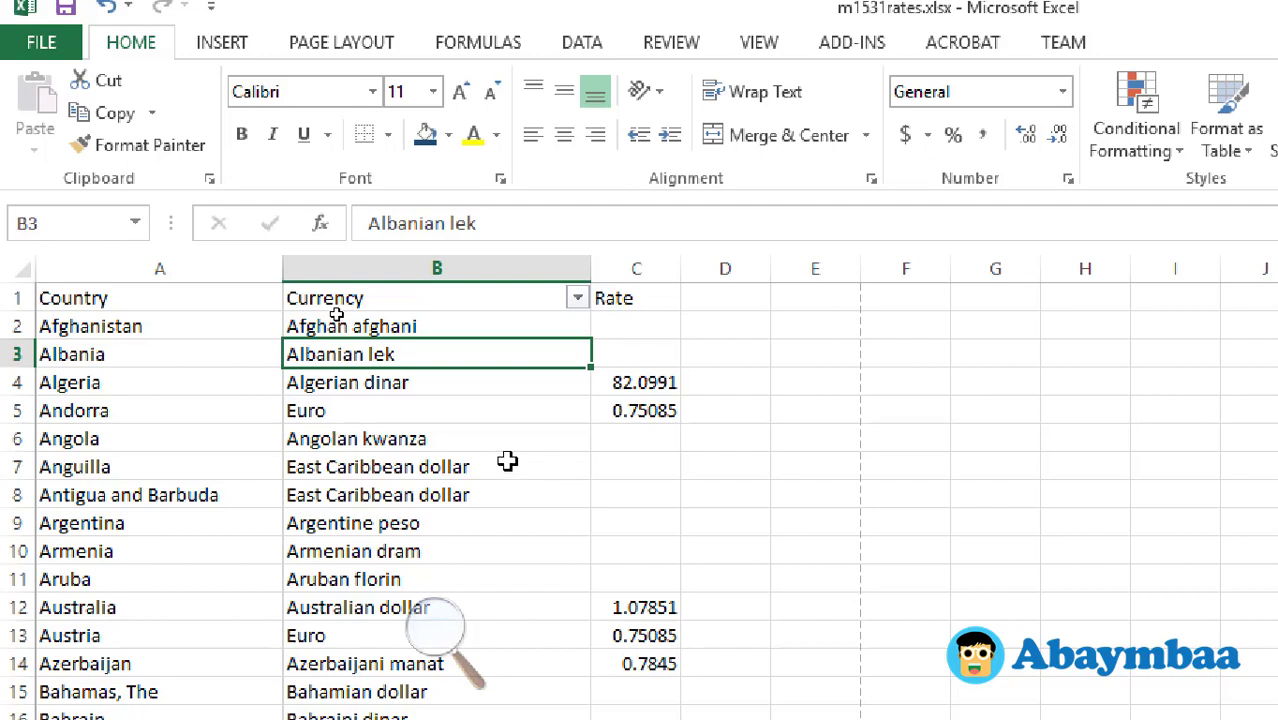
{"action": "left_click", "coordinate": [577, 298]}
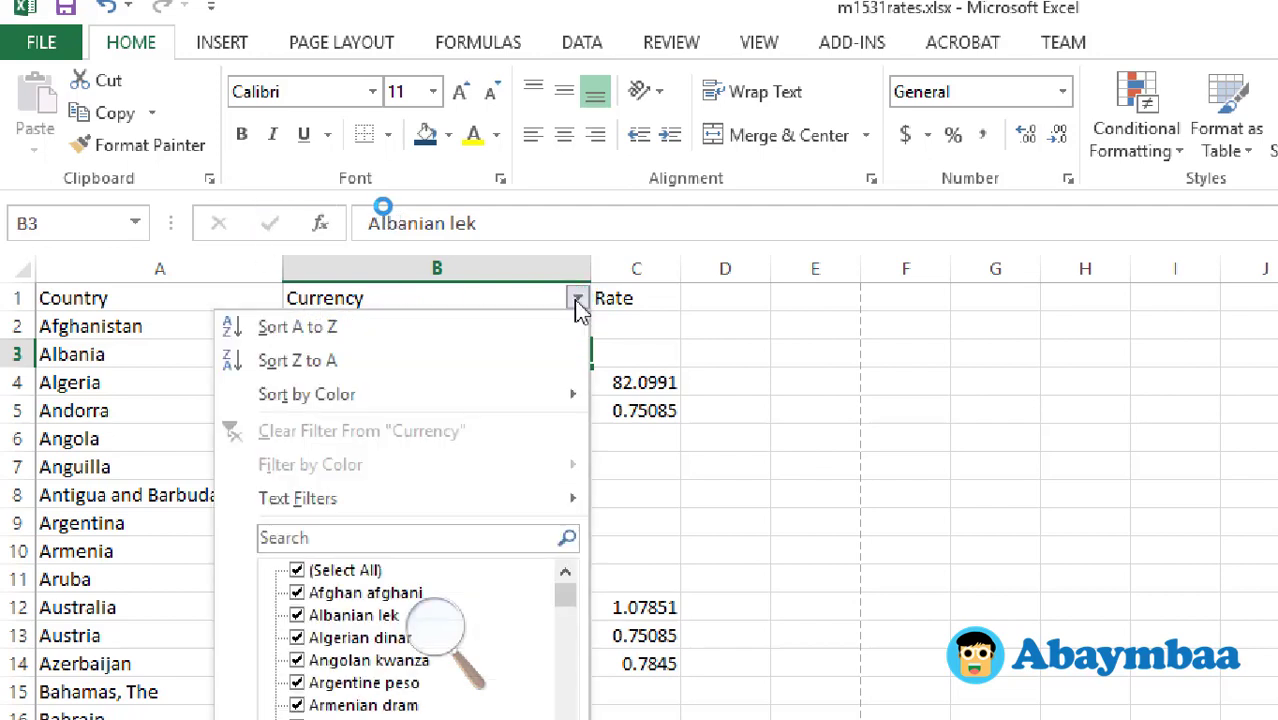
{"action": "type", "text": "Af"}
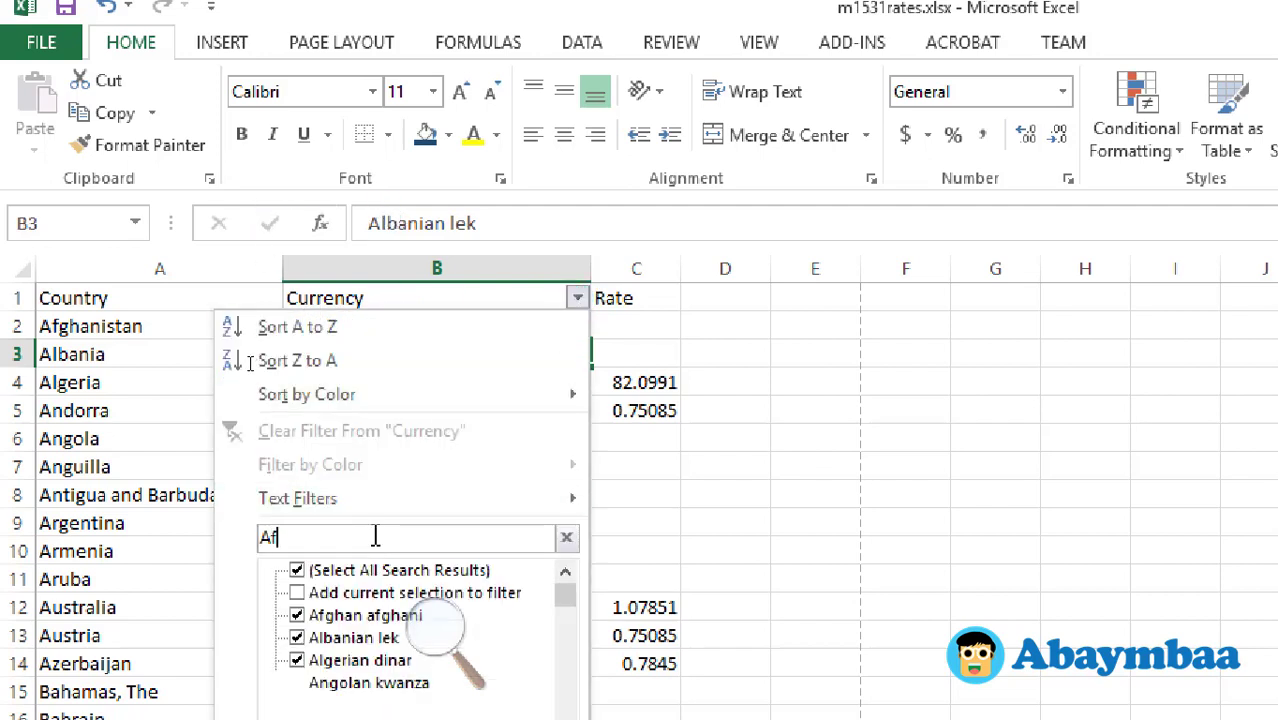
{"action": "type", "text": "rican"}
{"action": "key", "text": "Return"}
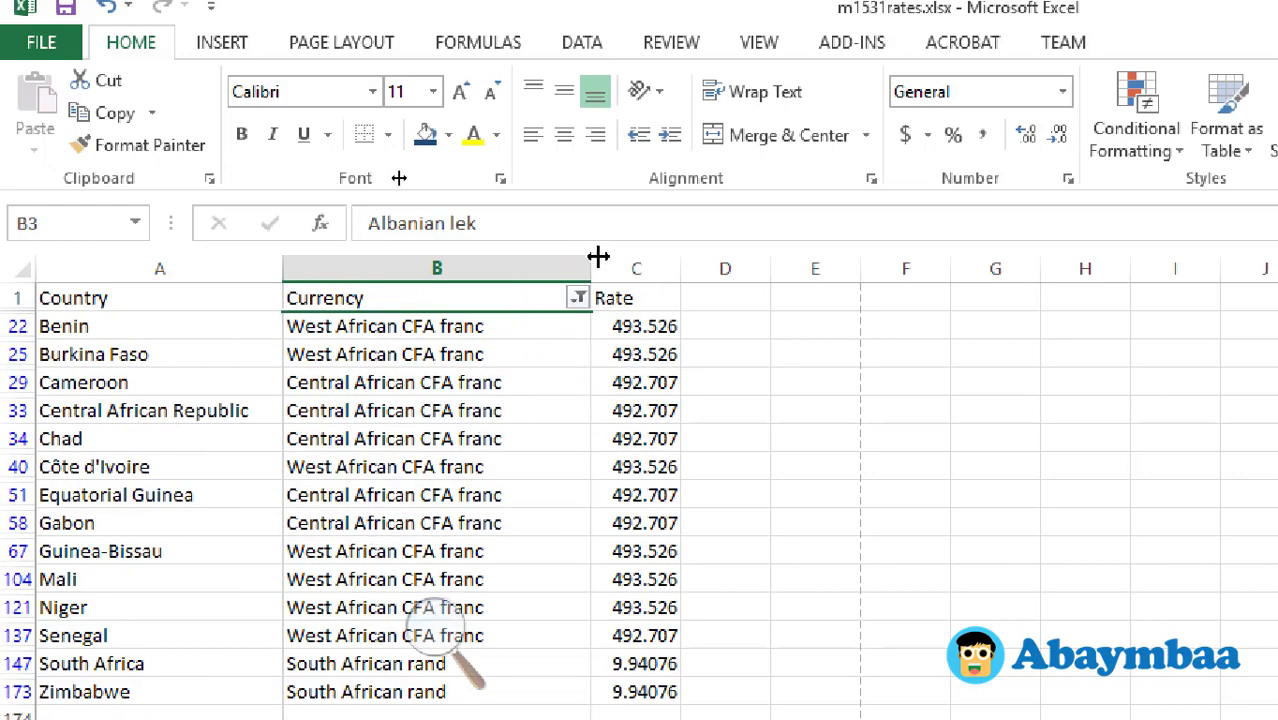
Step: Widen the Currency column and reset its filter to Select All so every row shows
{"action": "mouse_move", "coordinate": [591, 268]}
{"action": "left_mouse_down"}
{"action": "mouse_move", "coordinate": [723, 278]}
{"action": "mouse_move", "coordinate": [530, 288]}
{"action": "left_mouse_up"}
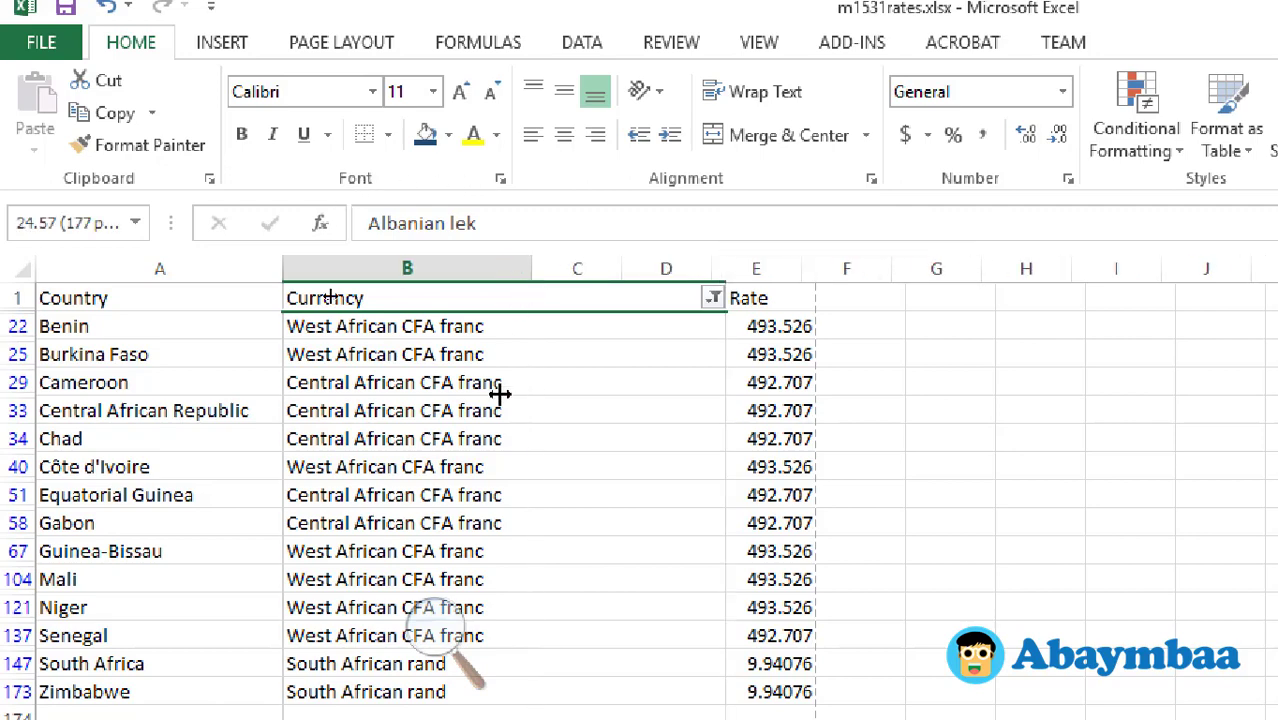
{"action": "scroll", "coordinate": [499, 397], "scroll_direction": "down", "scroll_amount": 3}
{"action": "scroll", "coordinate": [500, 440], "scroll_direction": "down", "scroll_amount": 1}
{"action": "scroll", "coordinate": [505, 437], "scroll_direction": "up", "scroll_amount": 5}
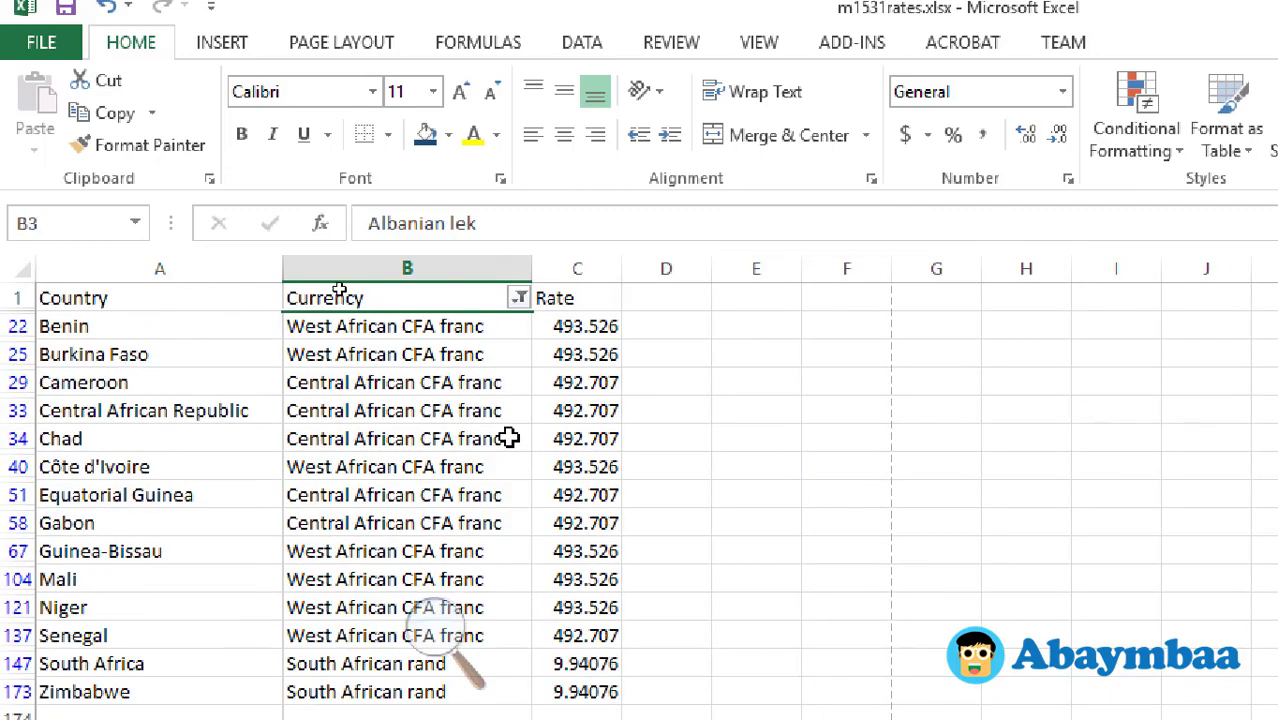
{"action": "left_click", "coordinate": [519, 291]}
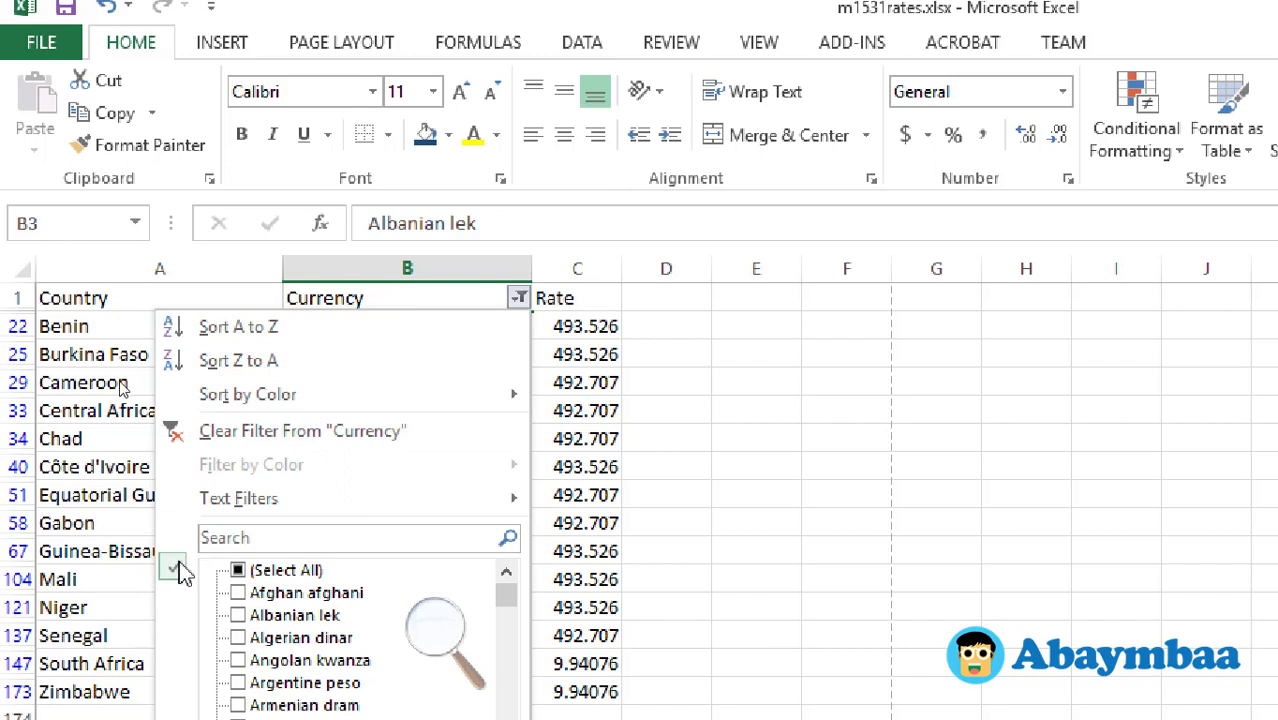
{"action": "left_click", "coordinate": [239, 571]}
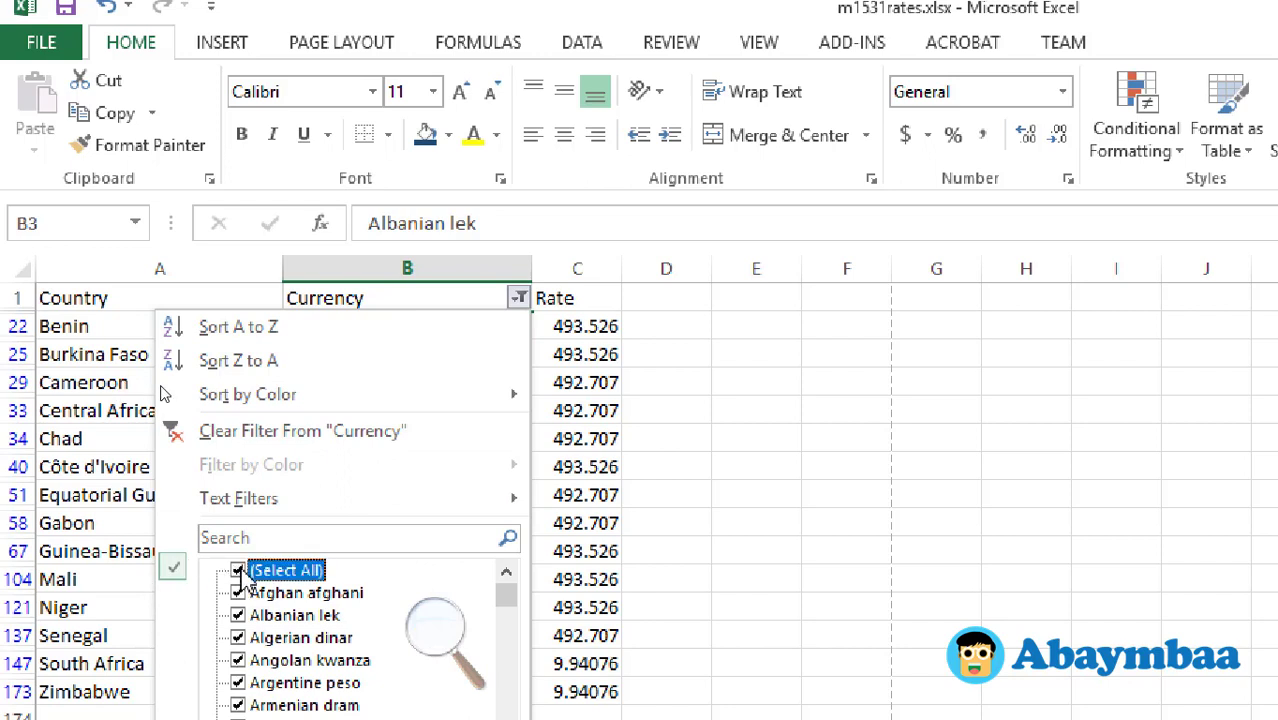
{"action": "mouse_move", "coordinate": [239, 498]}
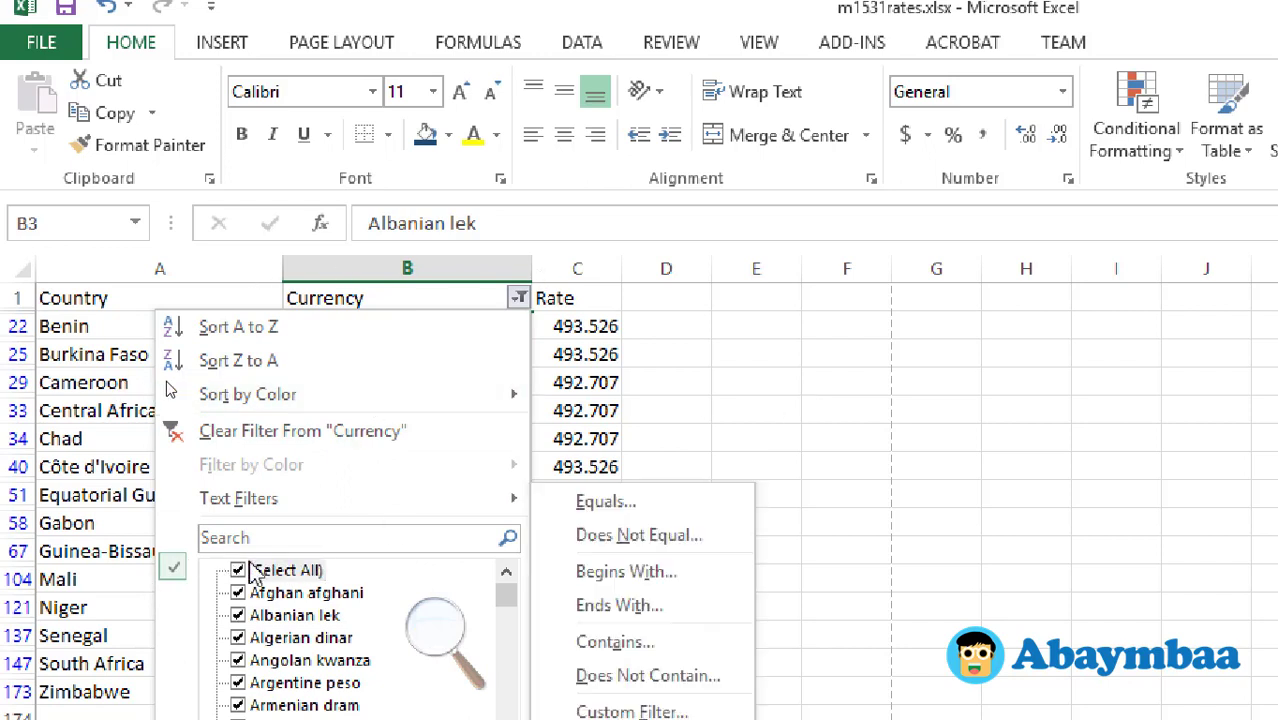
{"action": "left_click", "coordinate": [411, 541]}
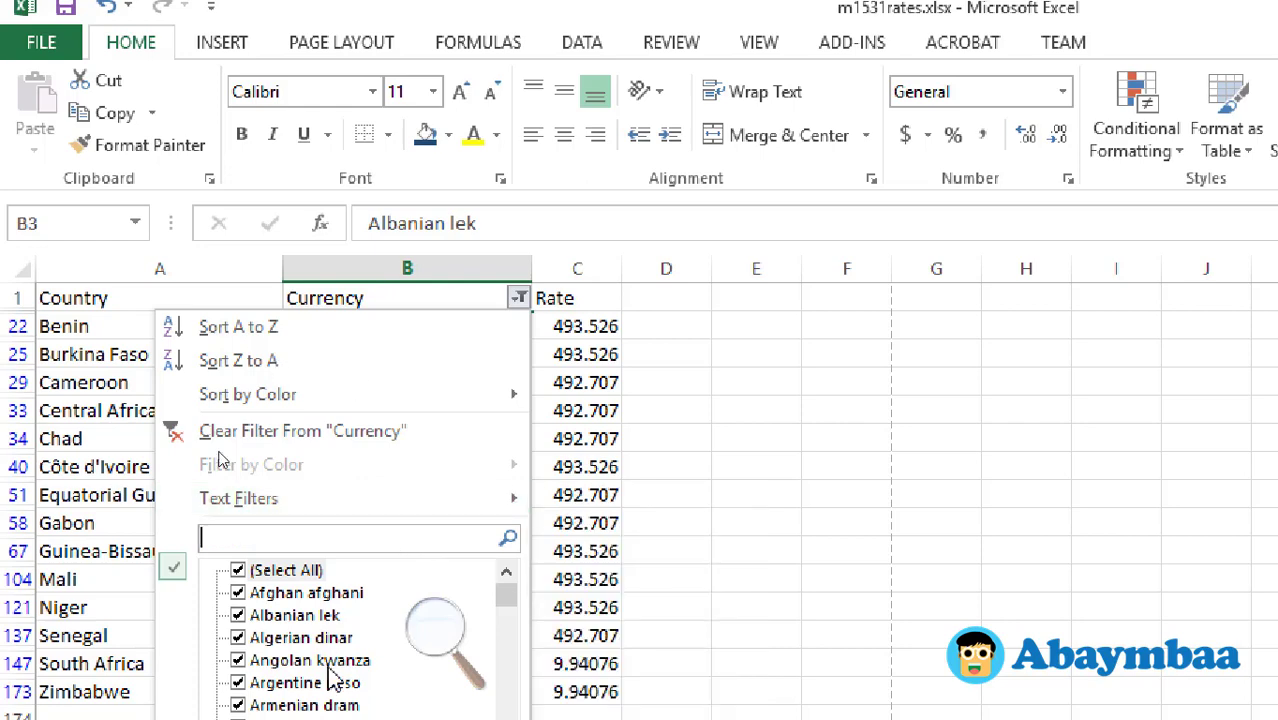
{"action": "key", "text": "Escape"}
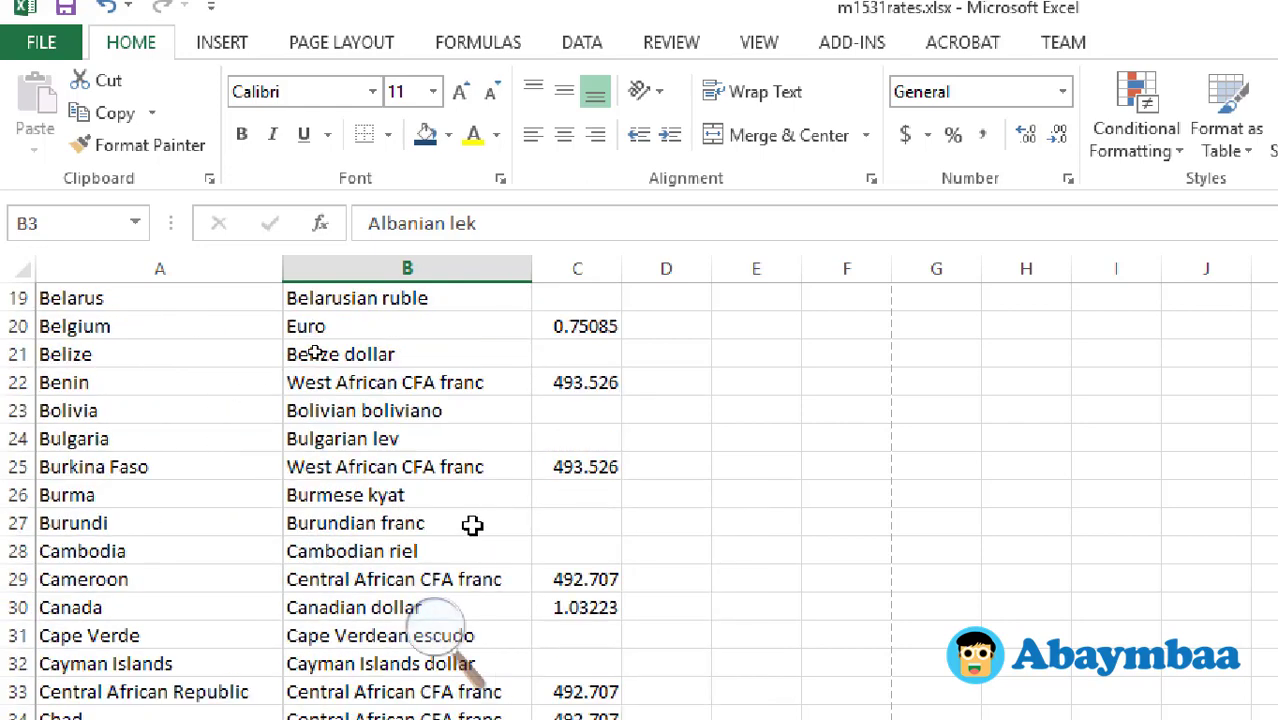
Step: Turn filtering off and back on with the Currency column selected
{"action": "left_click", "coordinate": [432, 268]}
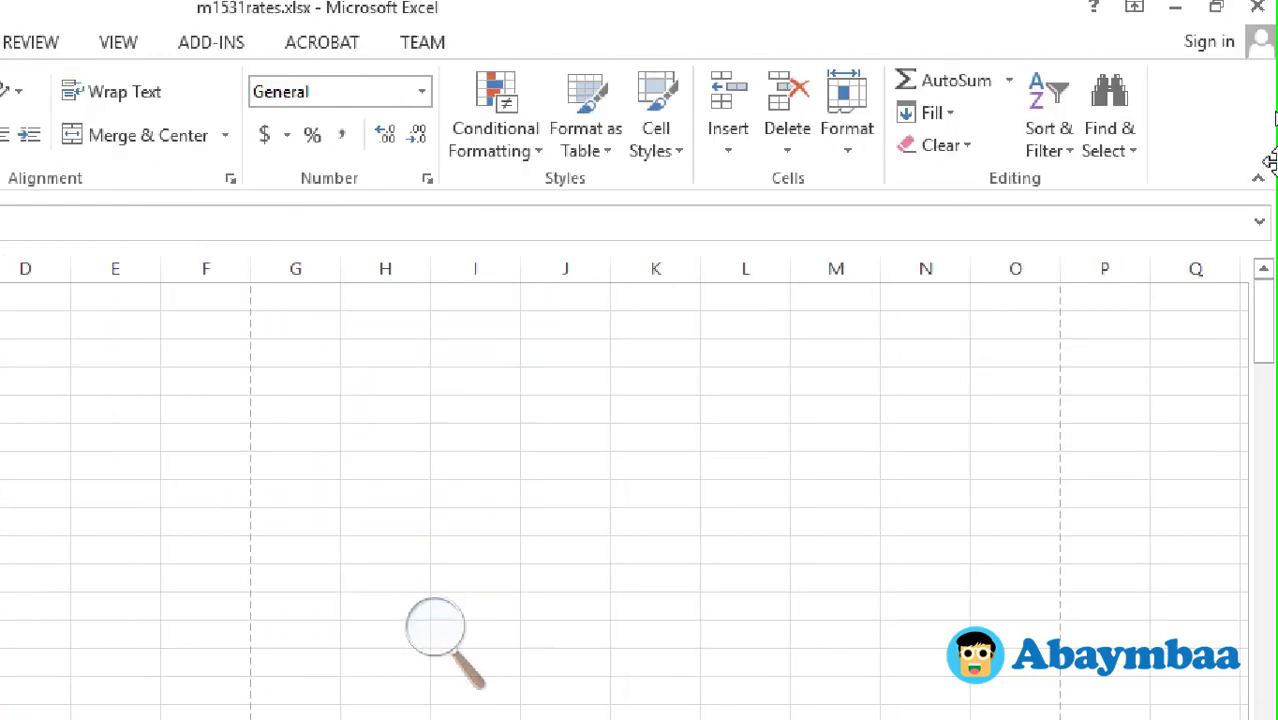
{"action": "left_click", "coordinate": [1040, 150]}
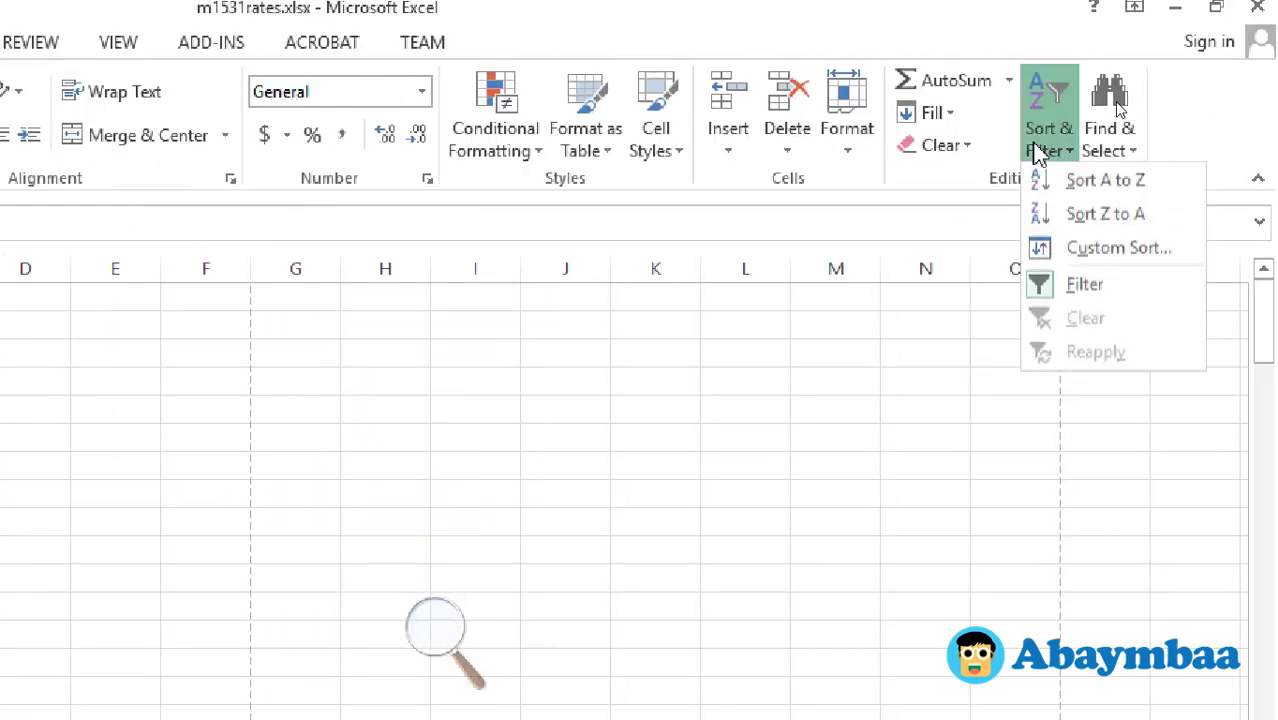
{"action": "left_click", "coordinate": [1113, 288]}
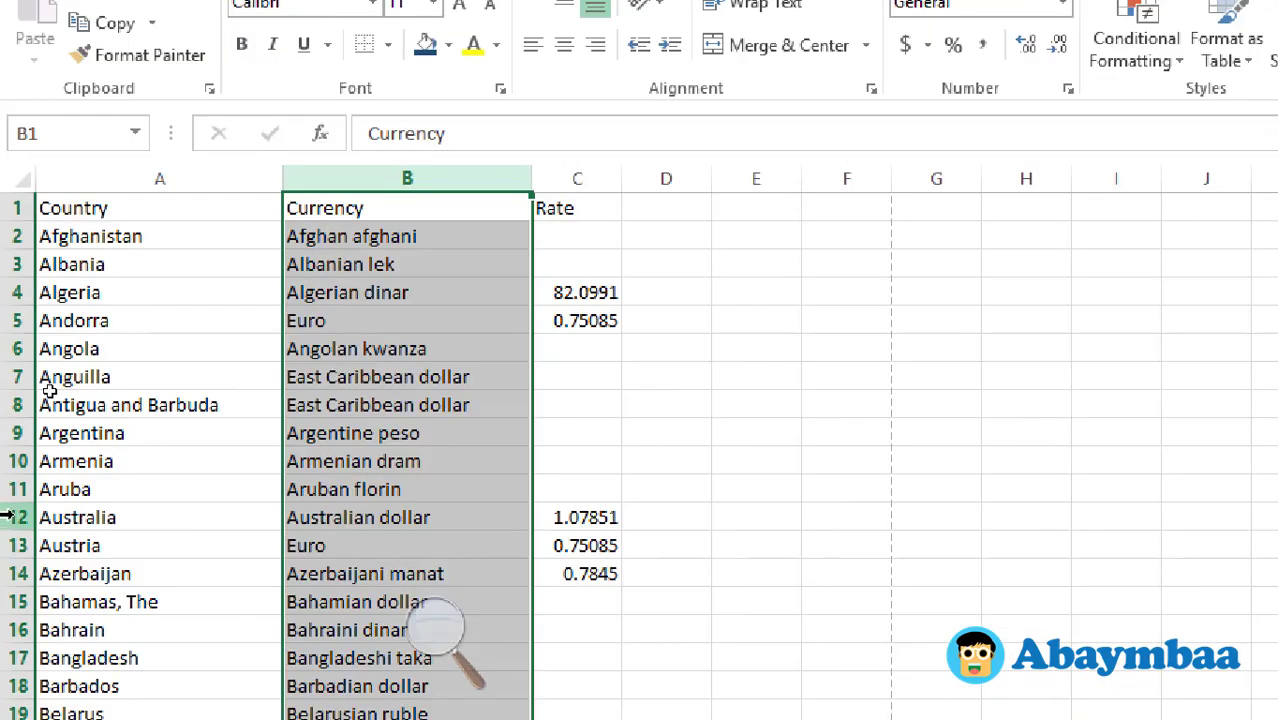
{"action": "left_click", "coordinate": [1050, 150]}
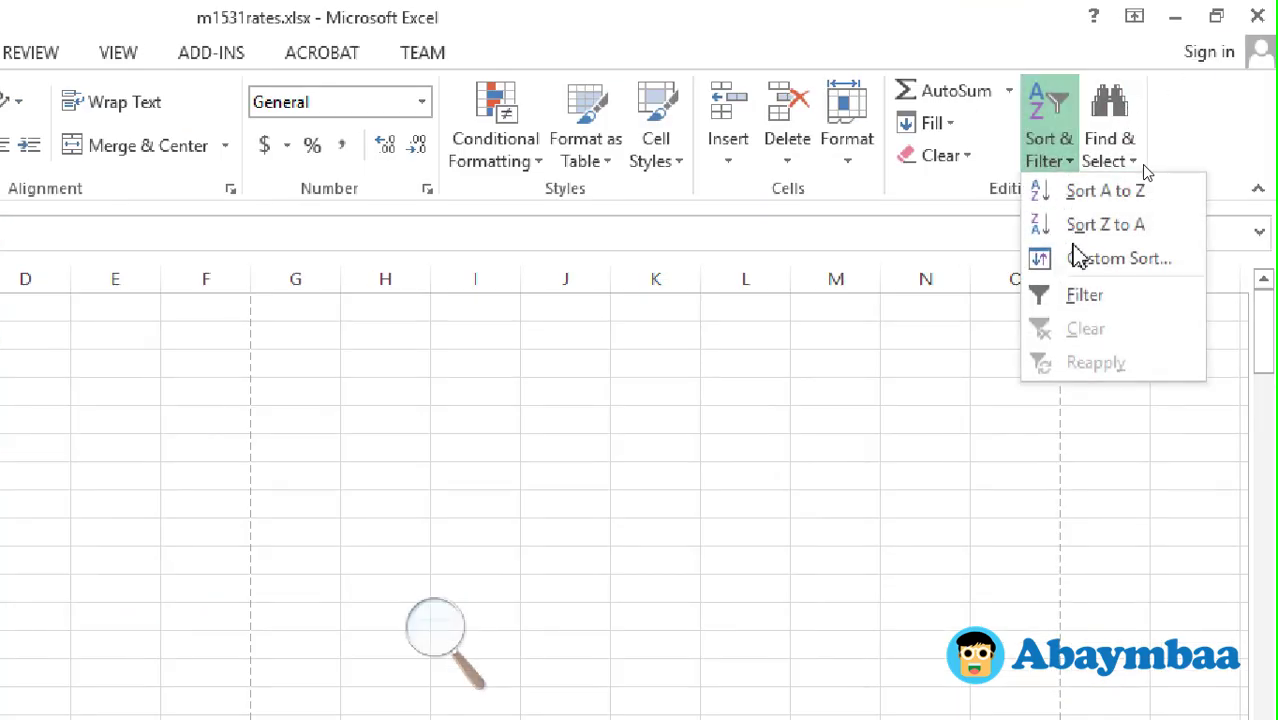
{"action": "left_click", "coordinate": [1090, 293]}
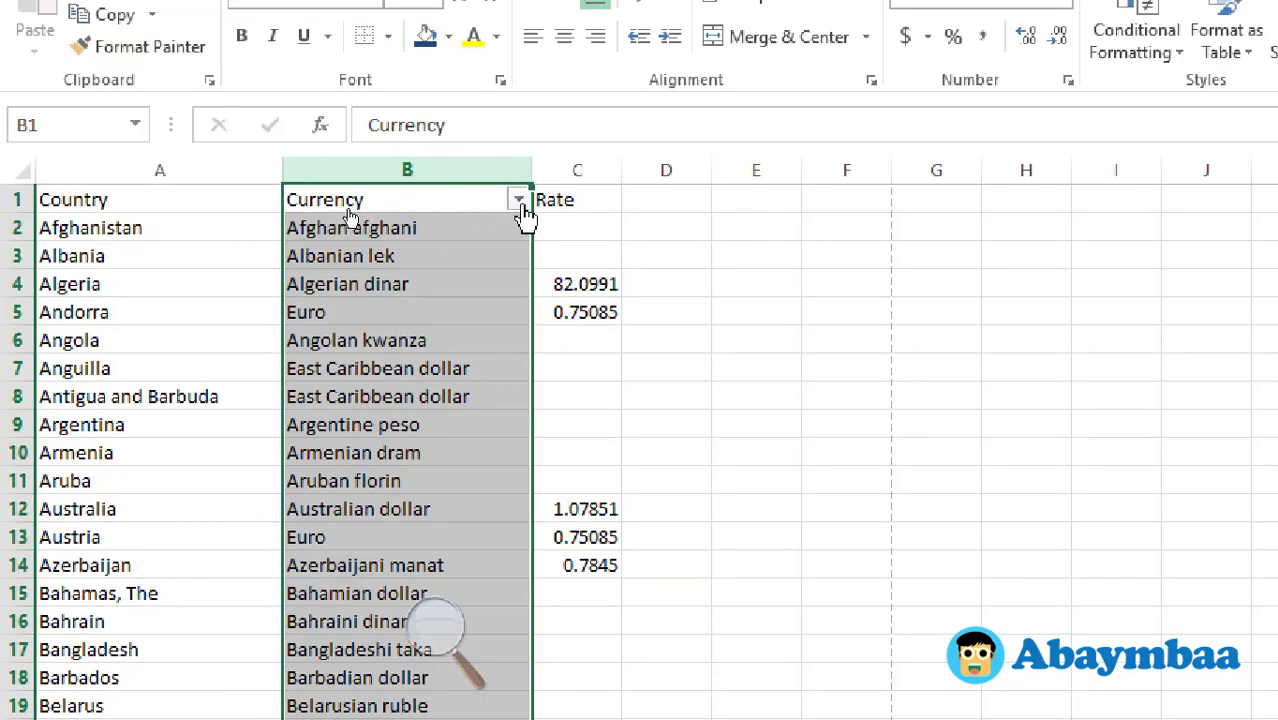
{"action": "left_click", "coordinate": [129, 358]}
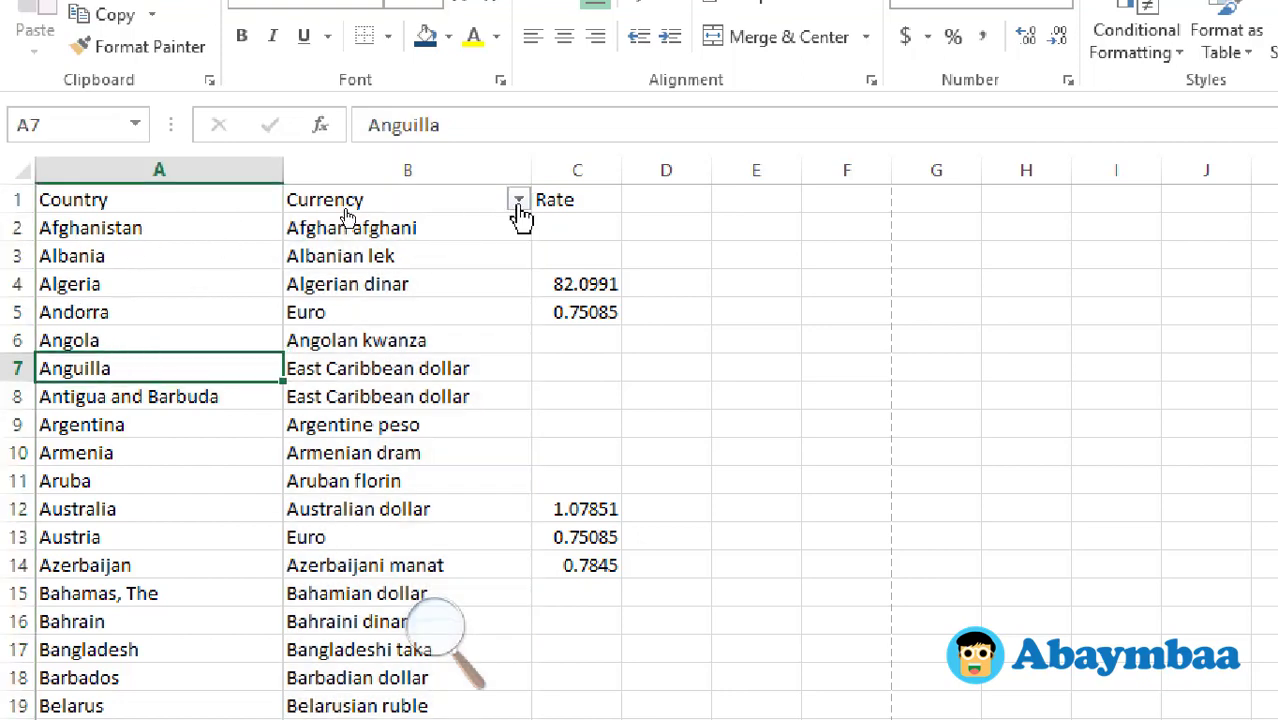
Step: Filter the Currency column by searching 'Afri', leaving 14 African-currency countries
{"action": "left_click", "coordinate": [518, 199]}
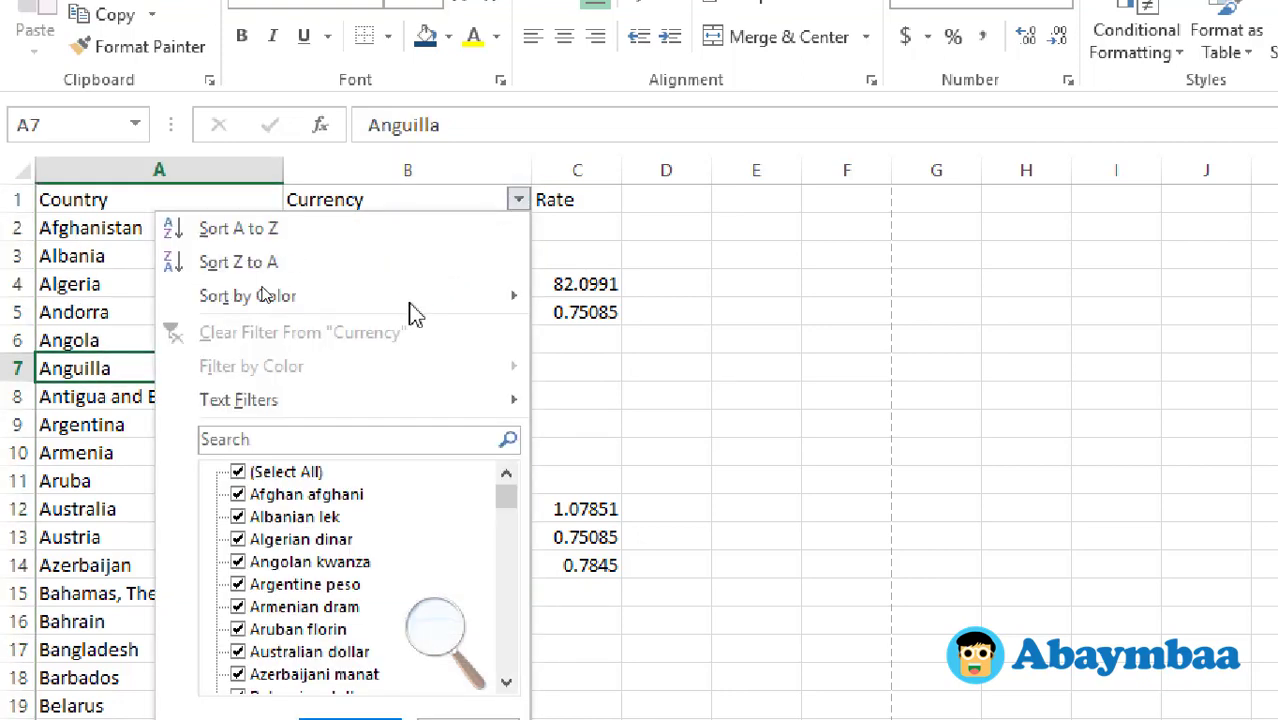
{"action": "left_click", "coordinate": [316, 438]}
{"action": "type", "text": "African"}
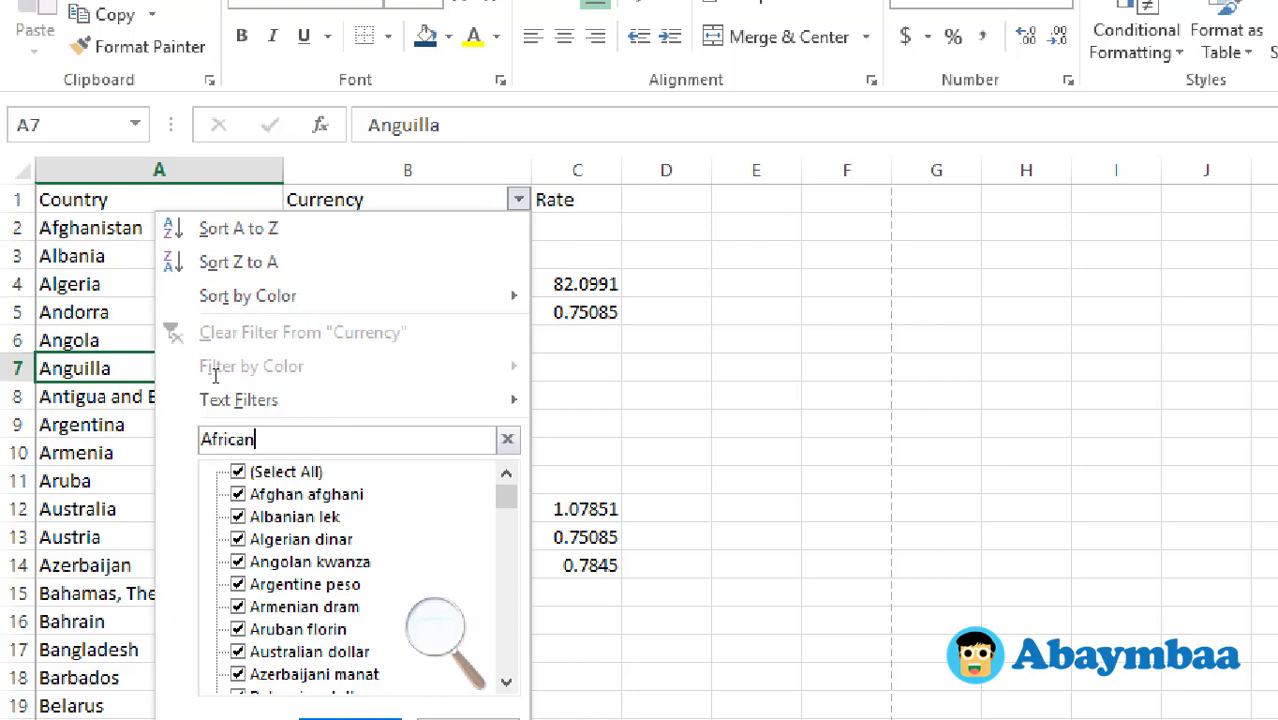
{"action": "key", "text": "Return"}
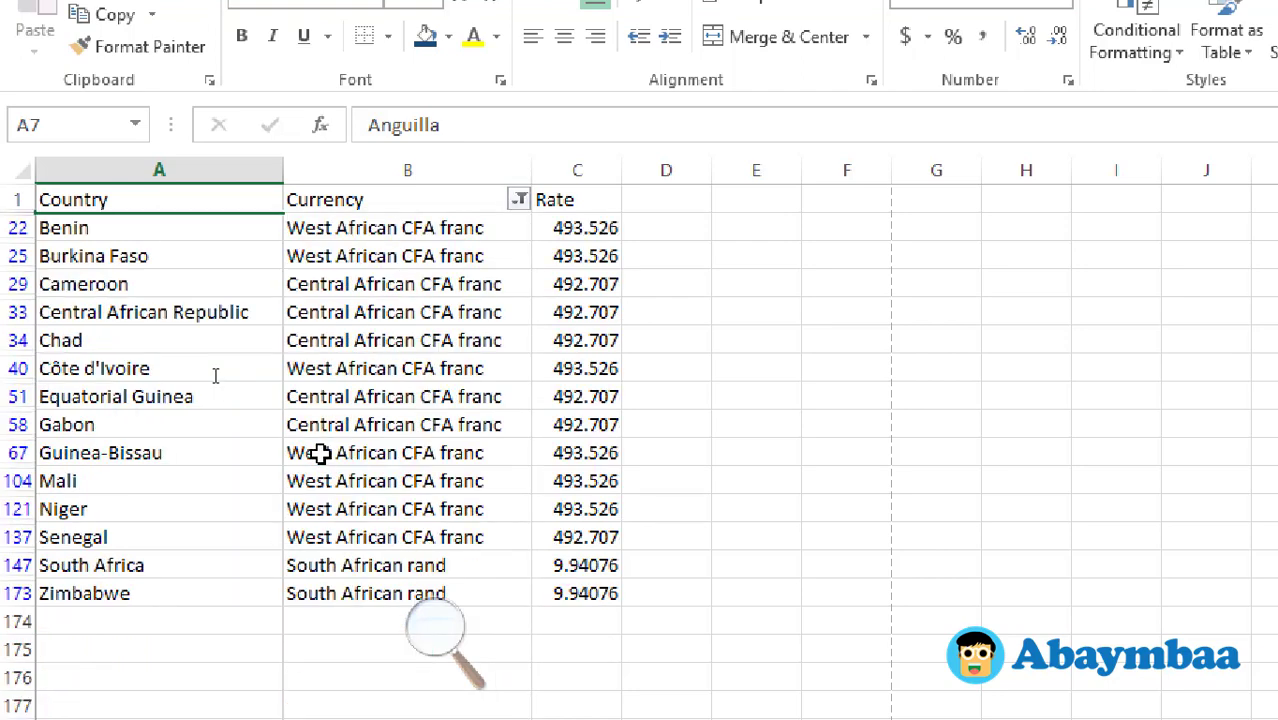
{"action": "left_click", "coordinate": [340, 562]}
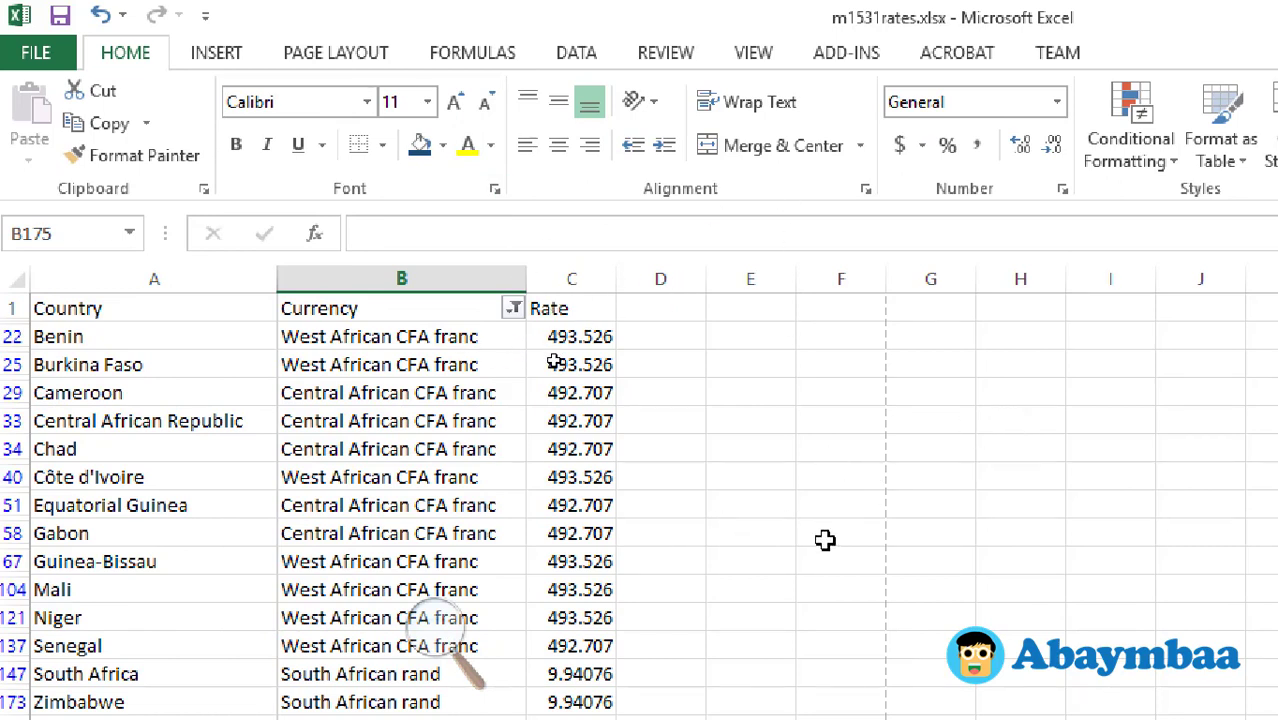
{"action": "key", "text": "alt+Tab"}
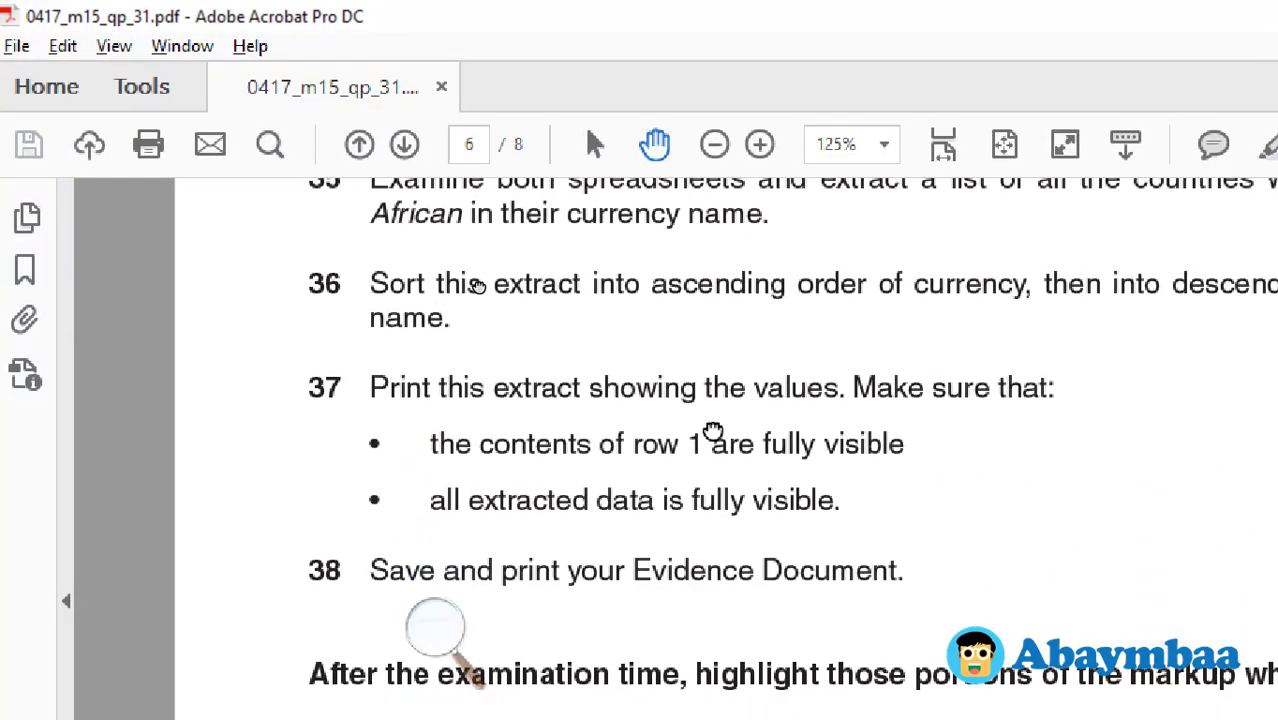
Step: Reread question 35–36's sorting requirement, then return to the filtered Excel sheet
{"action": "left_click_drag", "start_coordinate": [712, 432], "coordinate": [714, 498]}
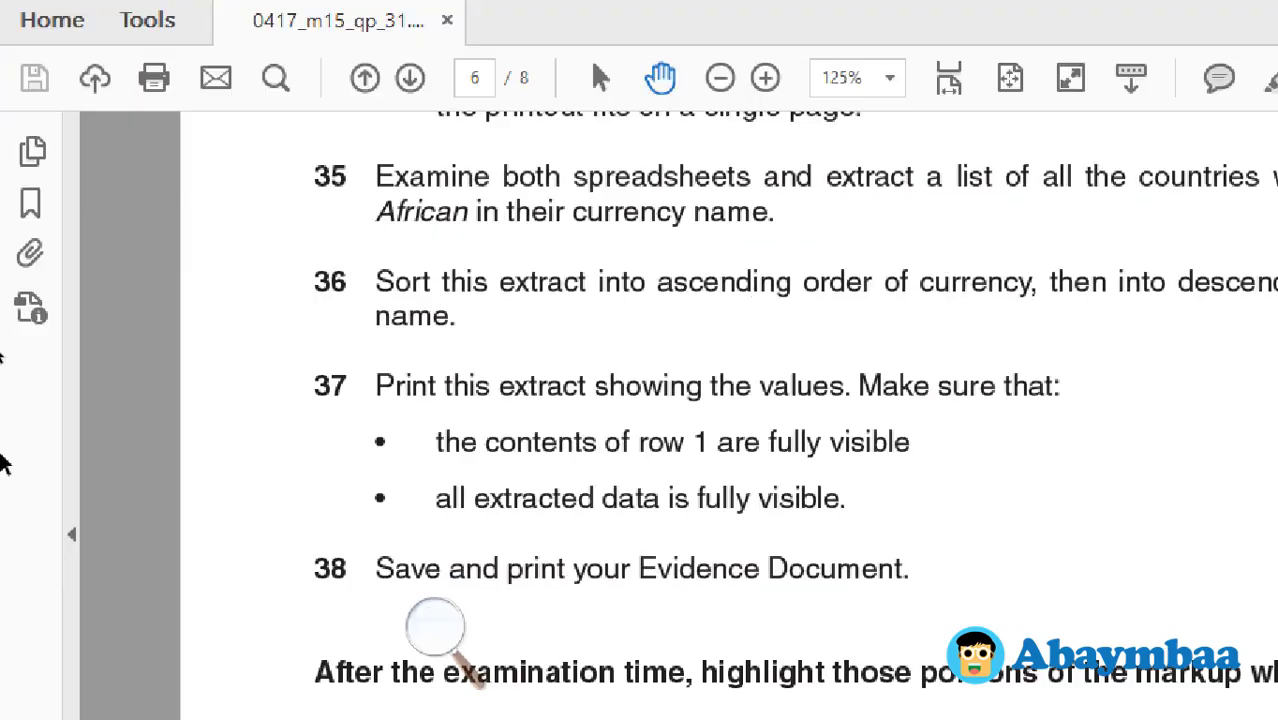
{"action": "key", "text": "alt+Tab"}
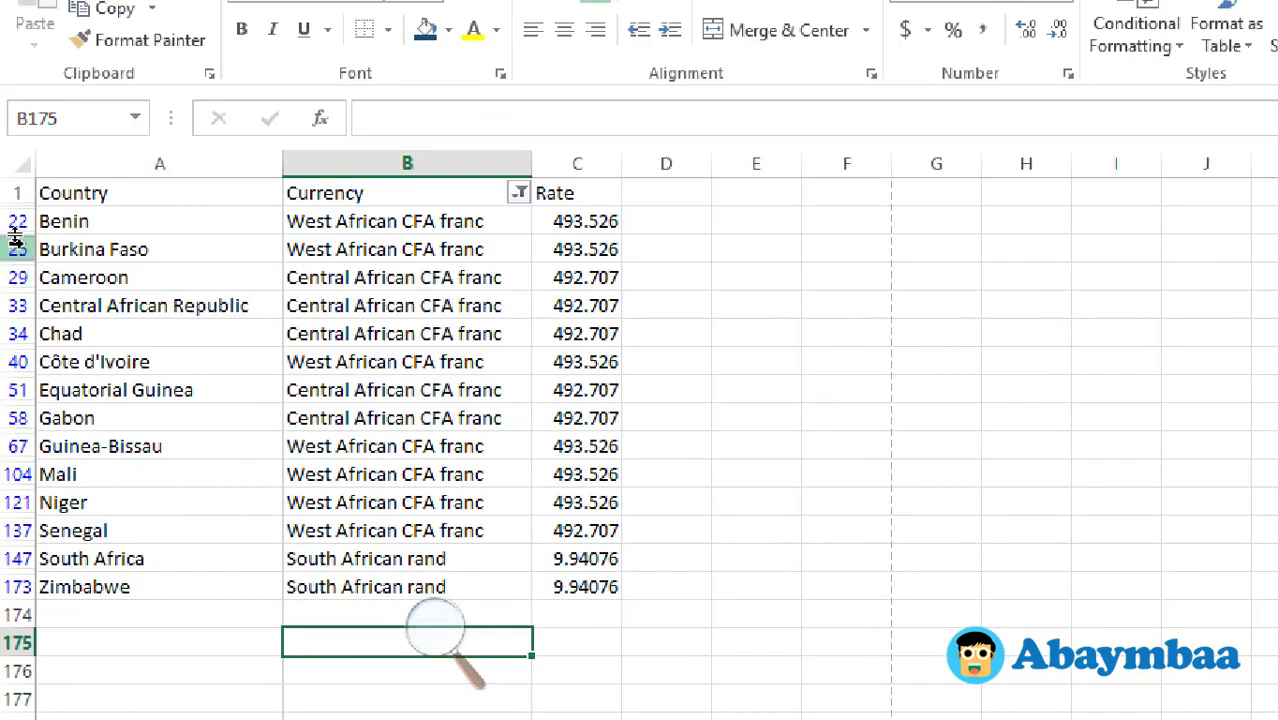
Step: Select the filtered African rows and set Custom Sort's first level to column B, A to Z
{"action": "left_click_drag", "start_coordinate": [10, 221], "coordinate": [13, 587]}
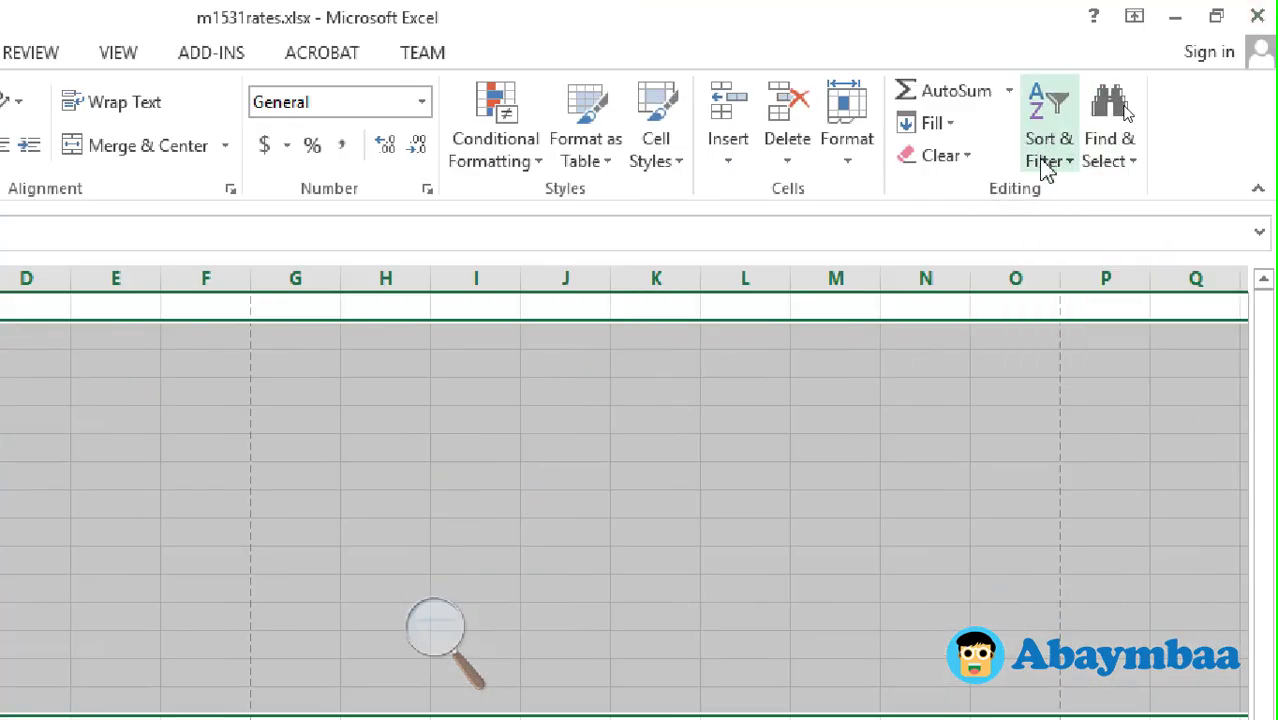
{"action": "left_click", "coordinate": [1050, 160]}
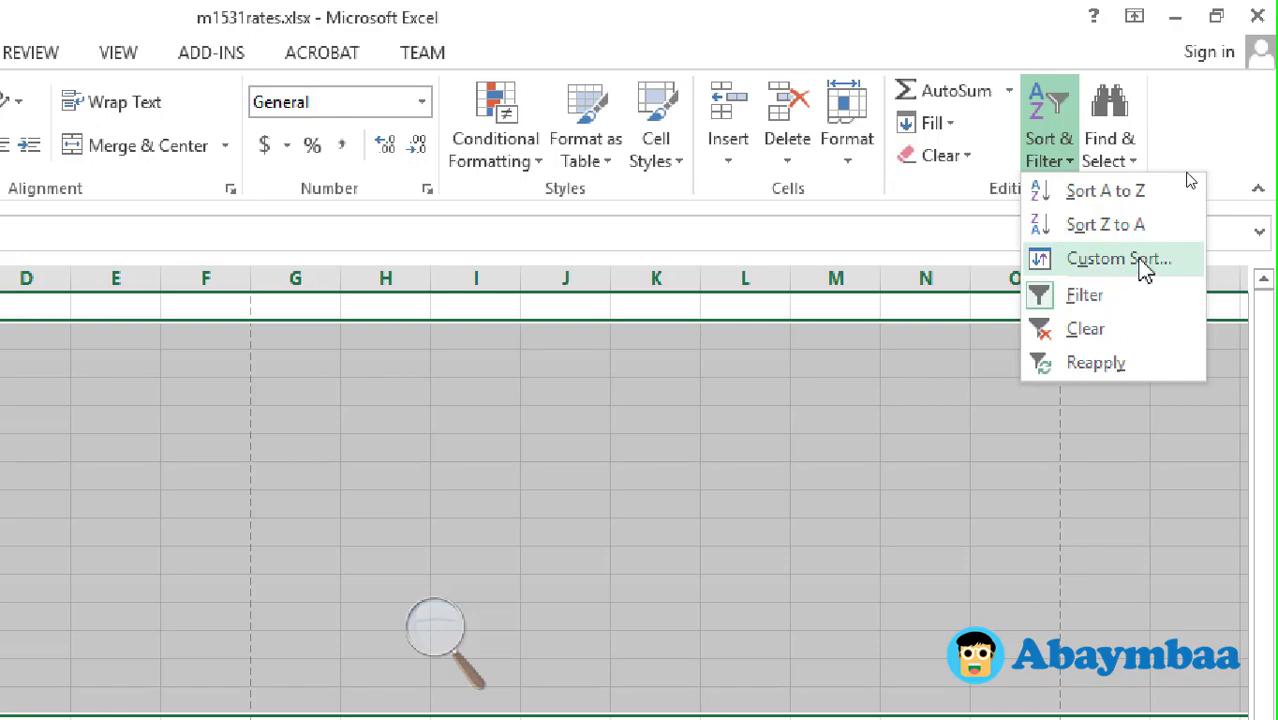
{"action": "left_click", "coordinate": [1118, 259]}
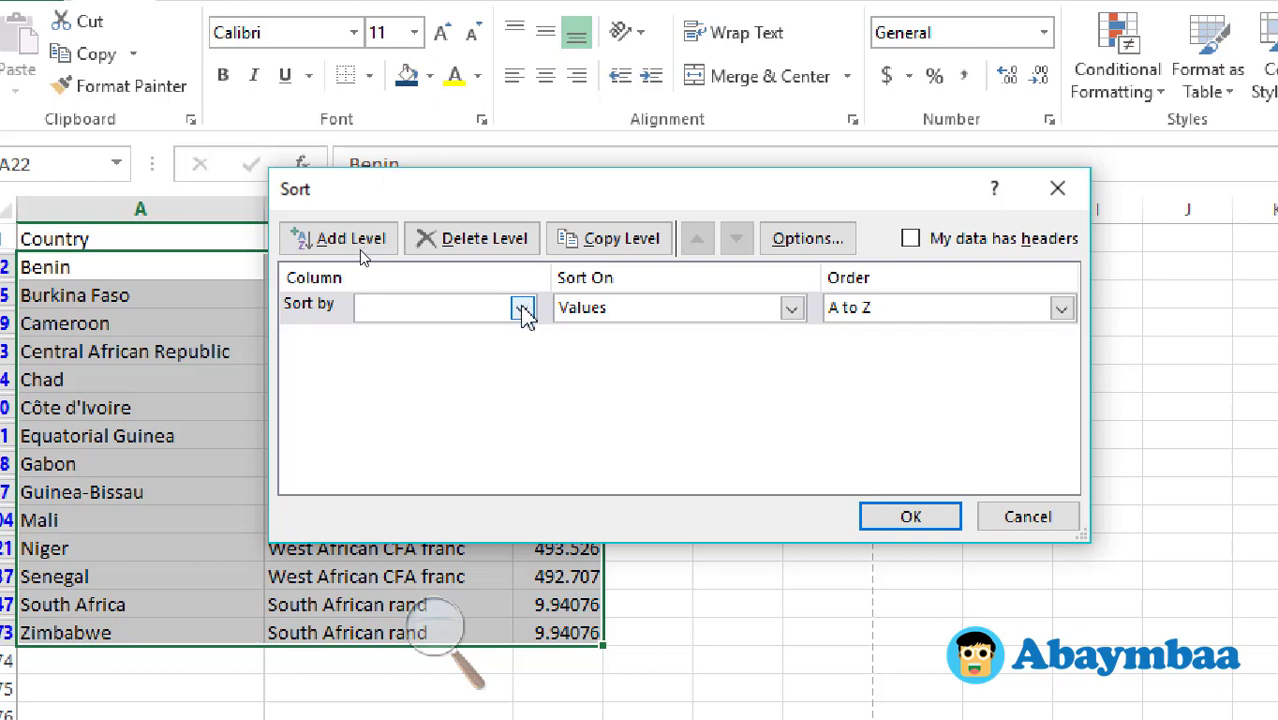
{"action": "left_click", "coordinate": [522, 310]}
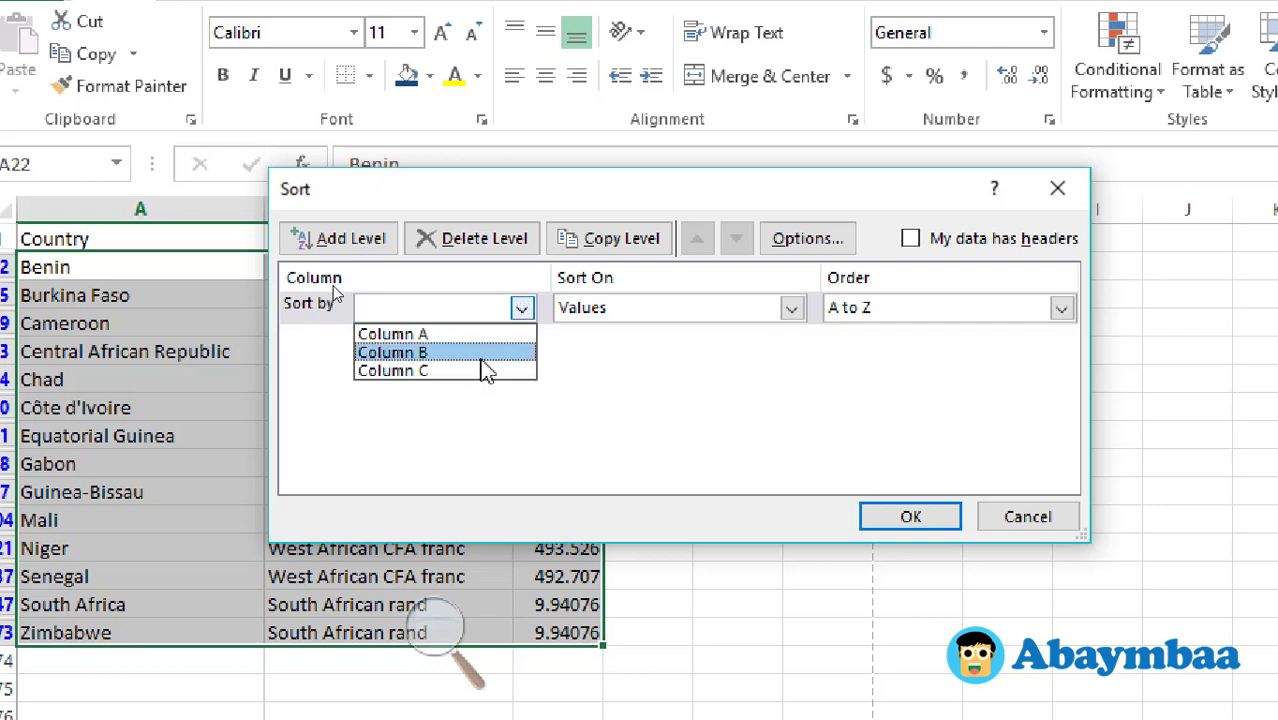
{"action": "left_click", "coordinate": [485, 365]}
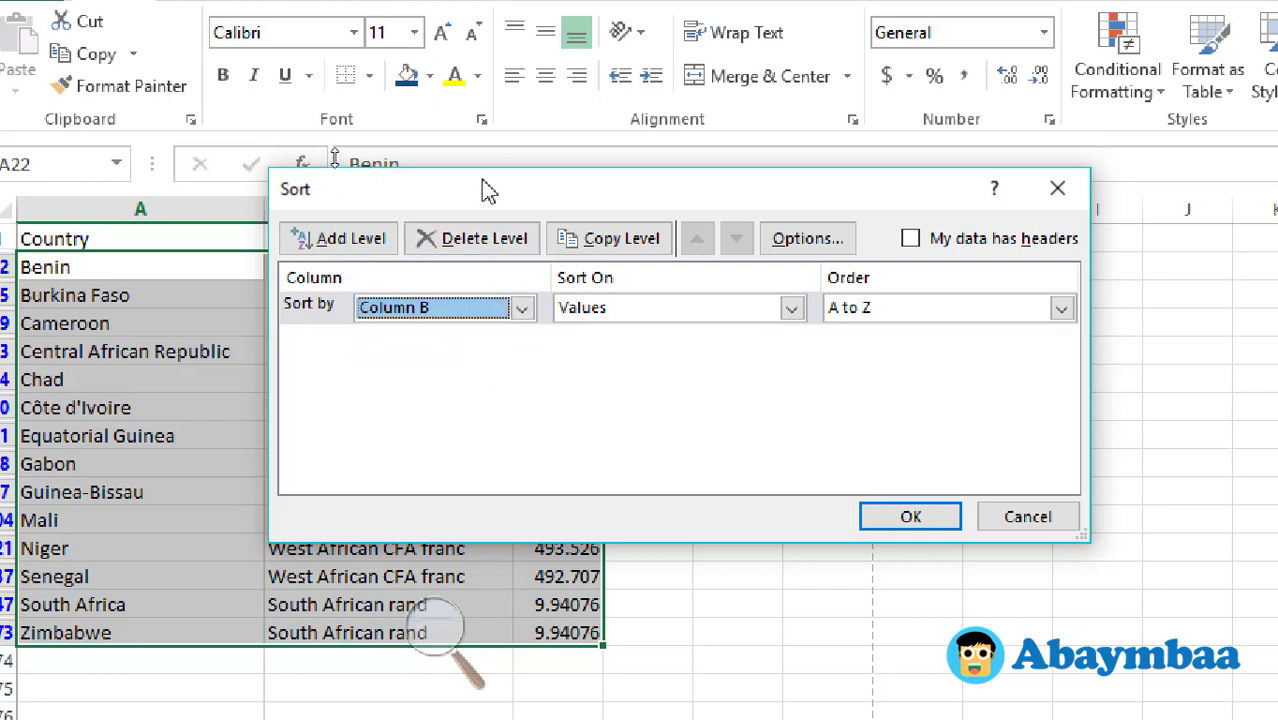
{"action": "mouse_move", "coordinate": [478, 208]}
{"action": "left_mouse_down"}
{"action": "mouse_move", "coordinate": [710, 345]}
{"action": "mouse_move", "coordinate": [550, 343]}
{"action": "left_mouse_up"}
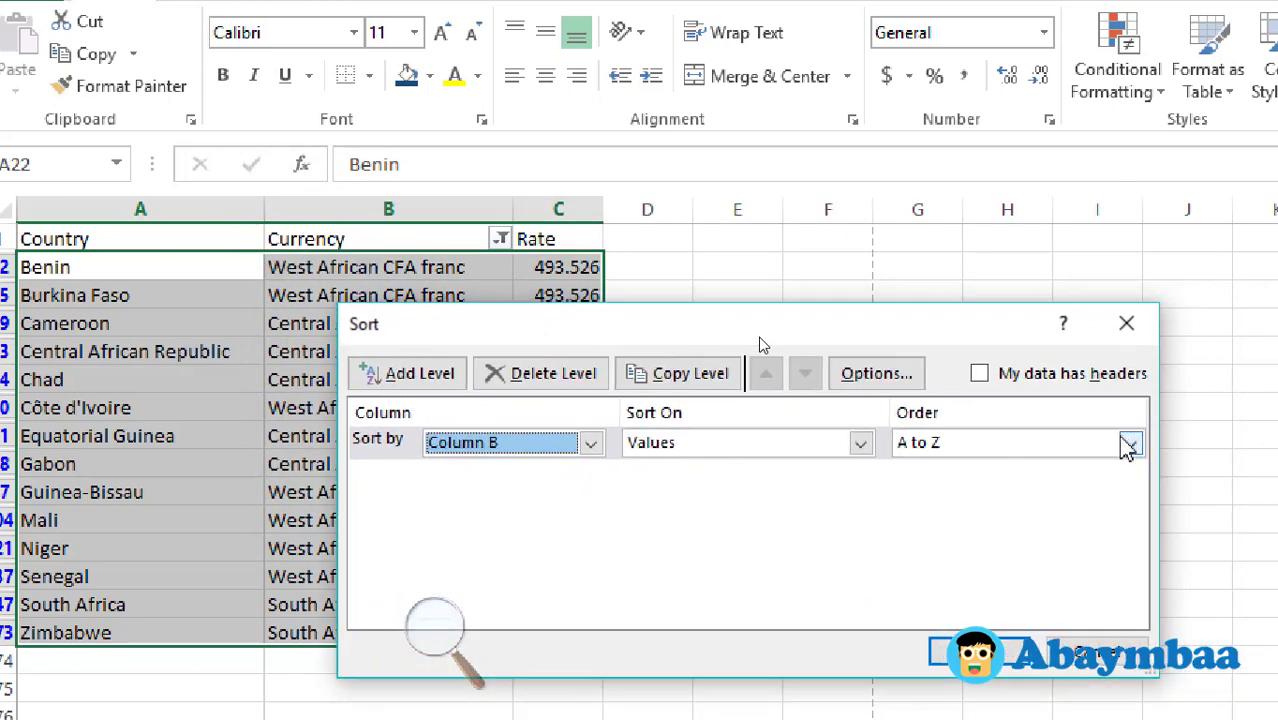
{"action": "key", "text": "alt+Tab"}
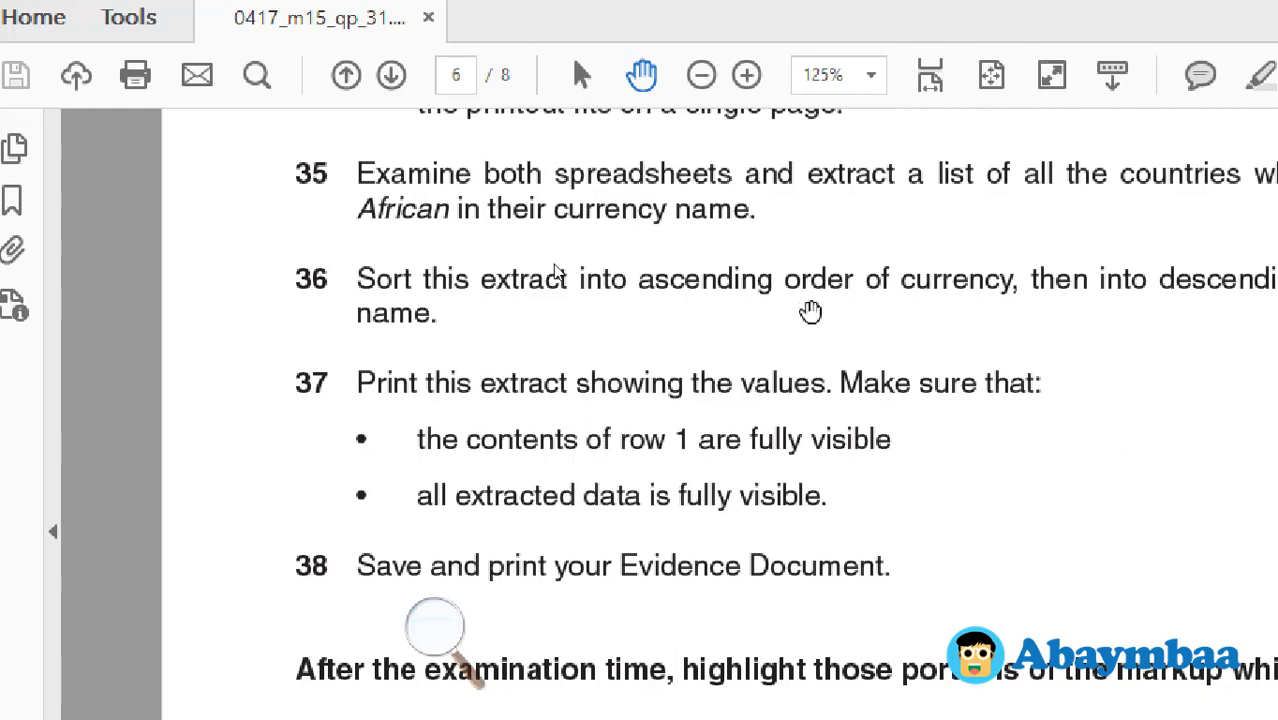
Step: Return from the PDF to Excel's open Sort dialog
{"action": "key", "text": "alt+Tab"}
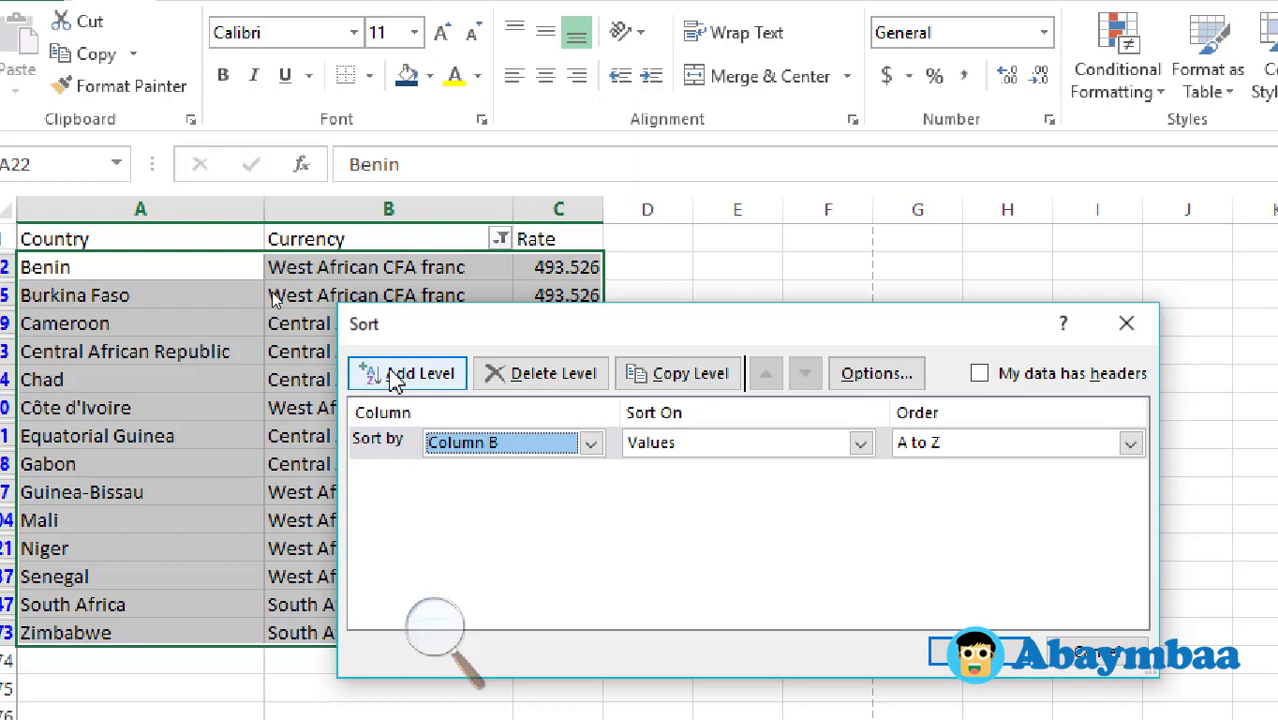
Step: Add a second sort level on column A, Z to A, and apply the two-level sort
{"action": "left_click", "coordinate": [396, 381]}
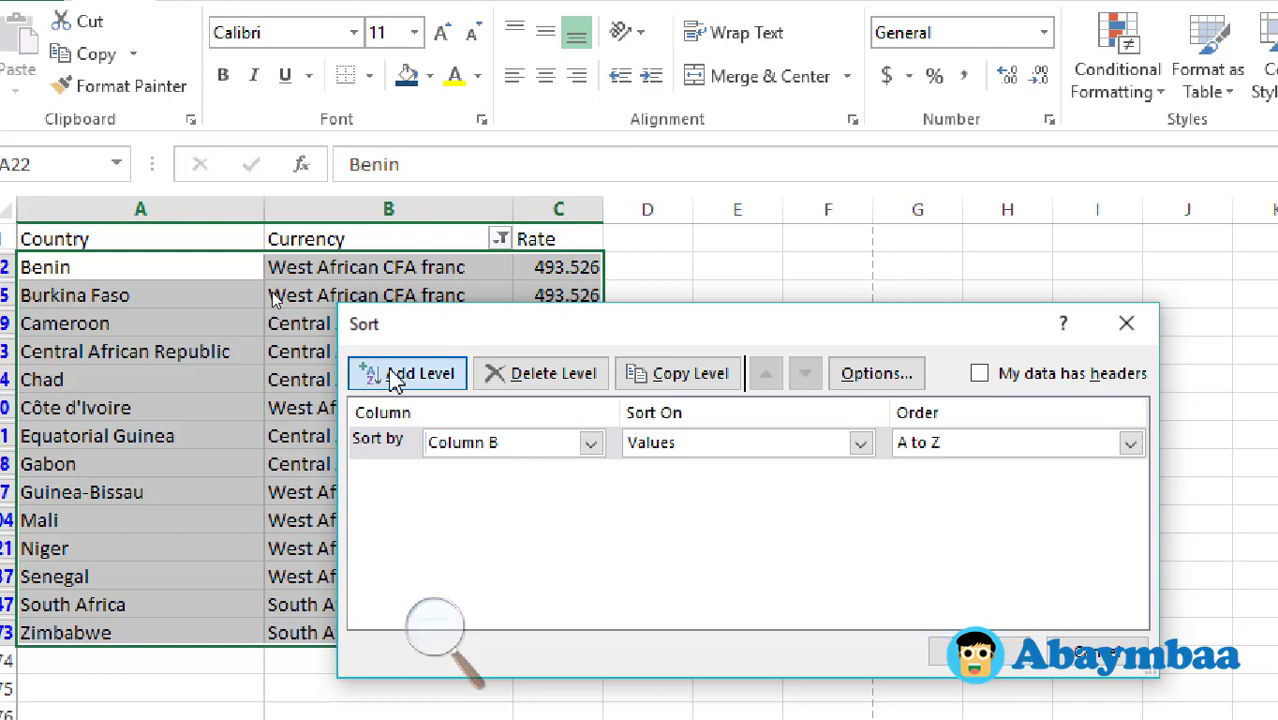
{"action": "left_click", "coordinate": [398, 472]}
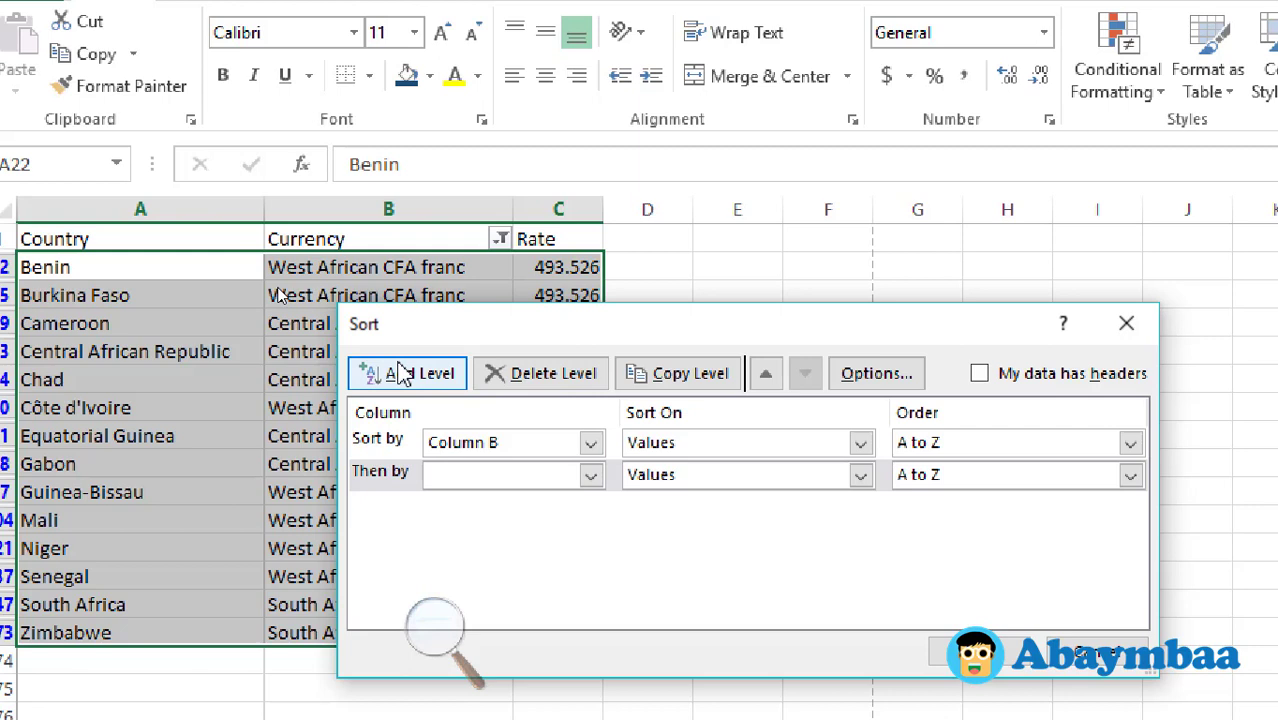
{"action": "left_click", "coordinate": [590, 476]}
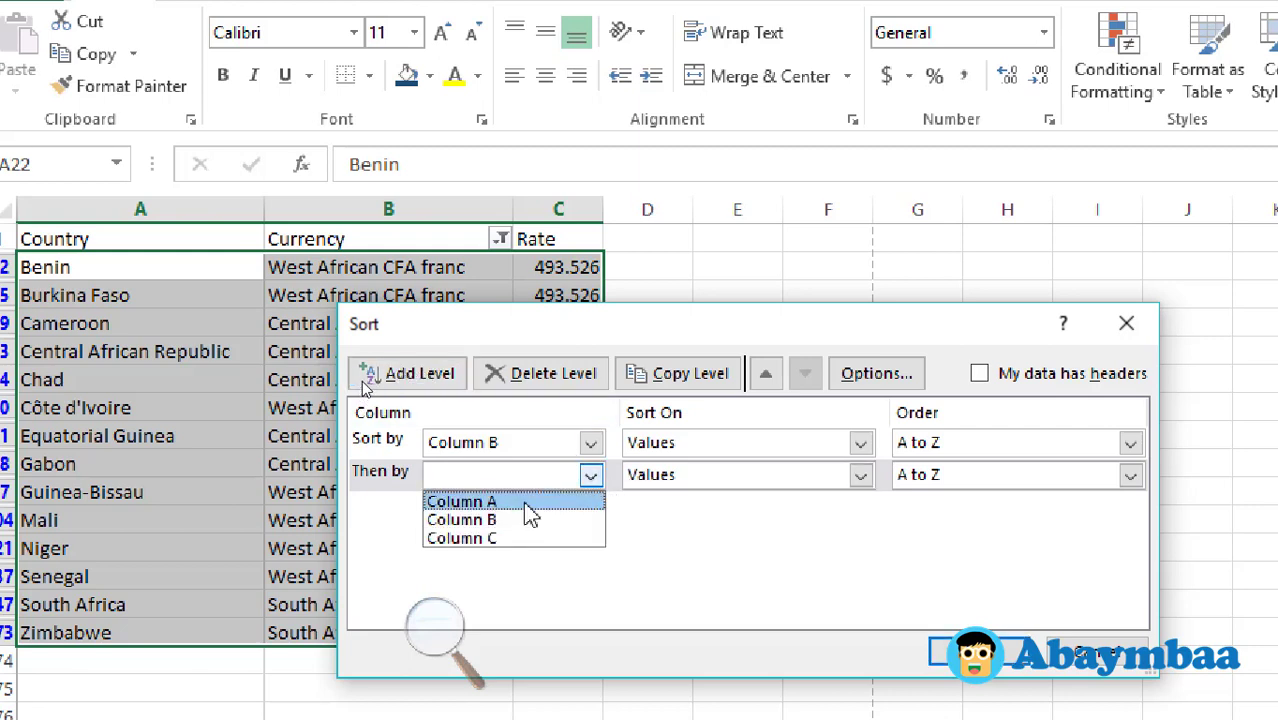
{"action": "left_click", "coordinate": [525, 503]}
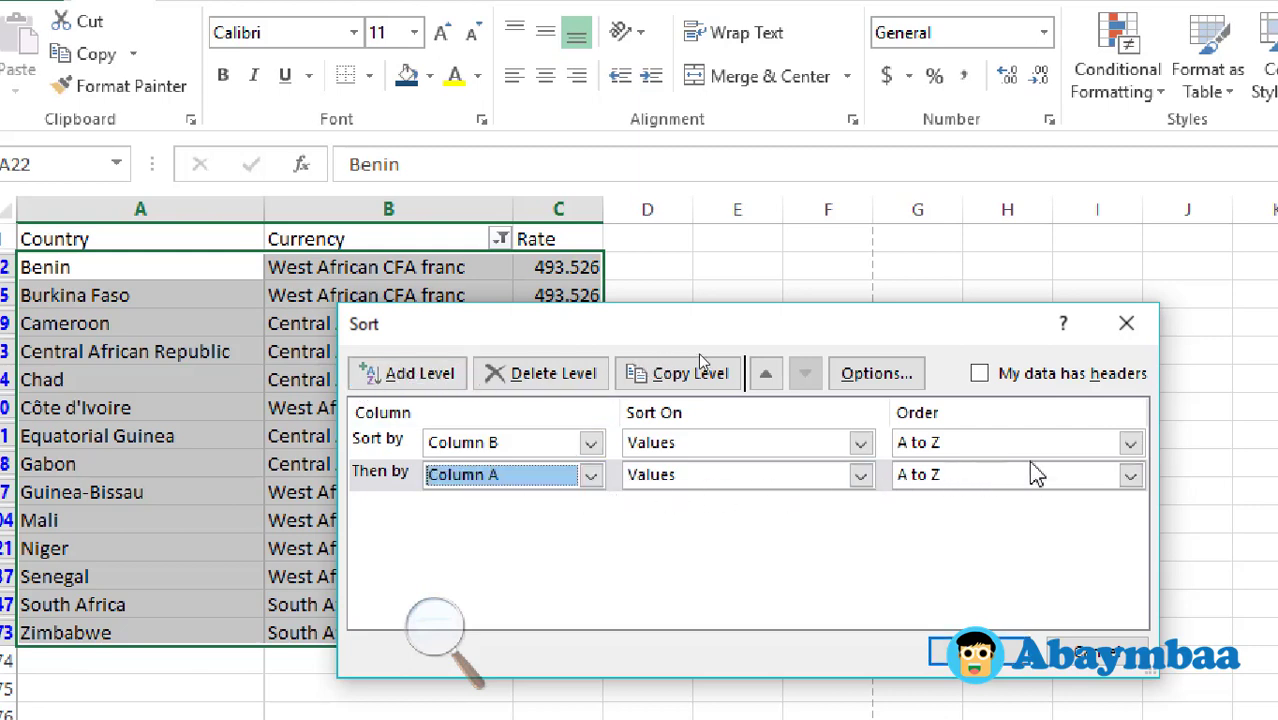
{"action": "left_click", "coordinate": [1130, 476]}
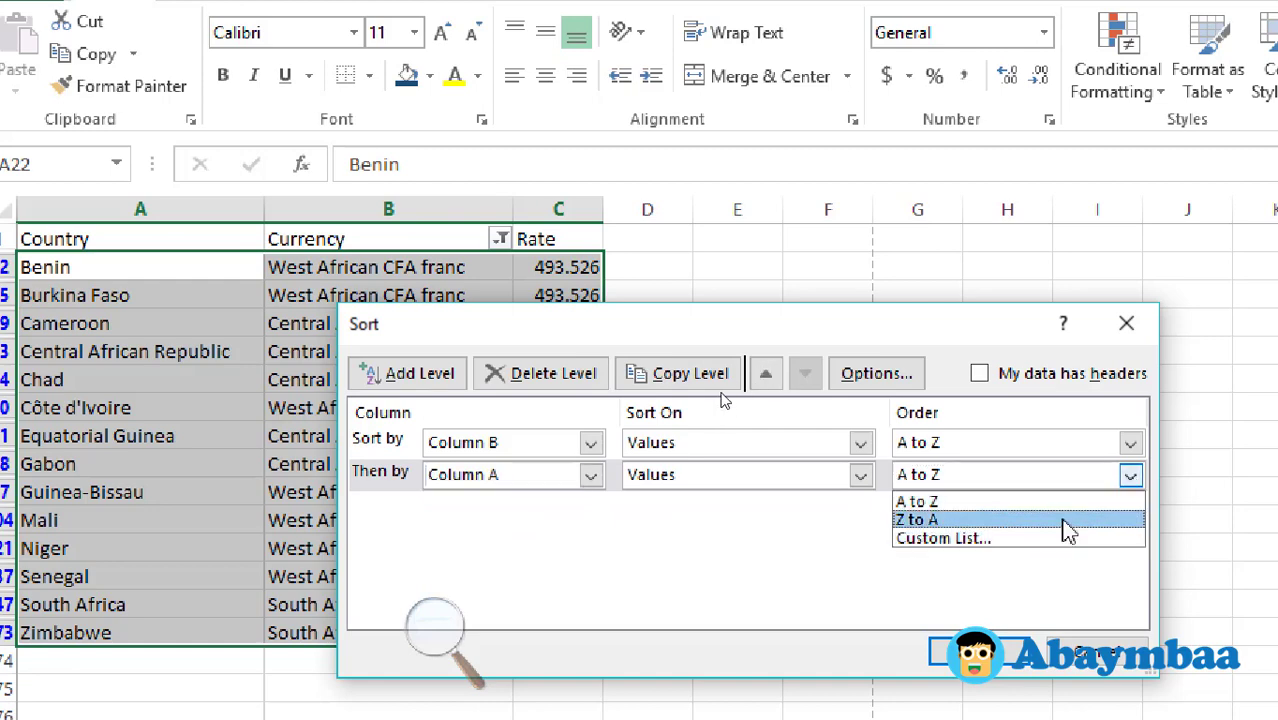
{"action": "left_click", "coordinate": [1065, 521]}
{"action": "key", "text": "Return"}
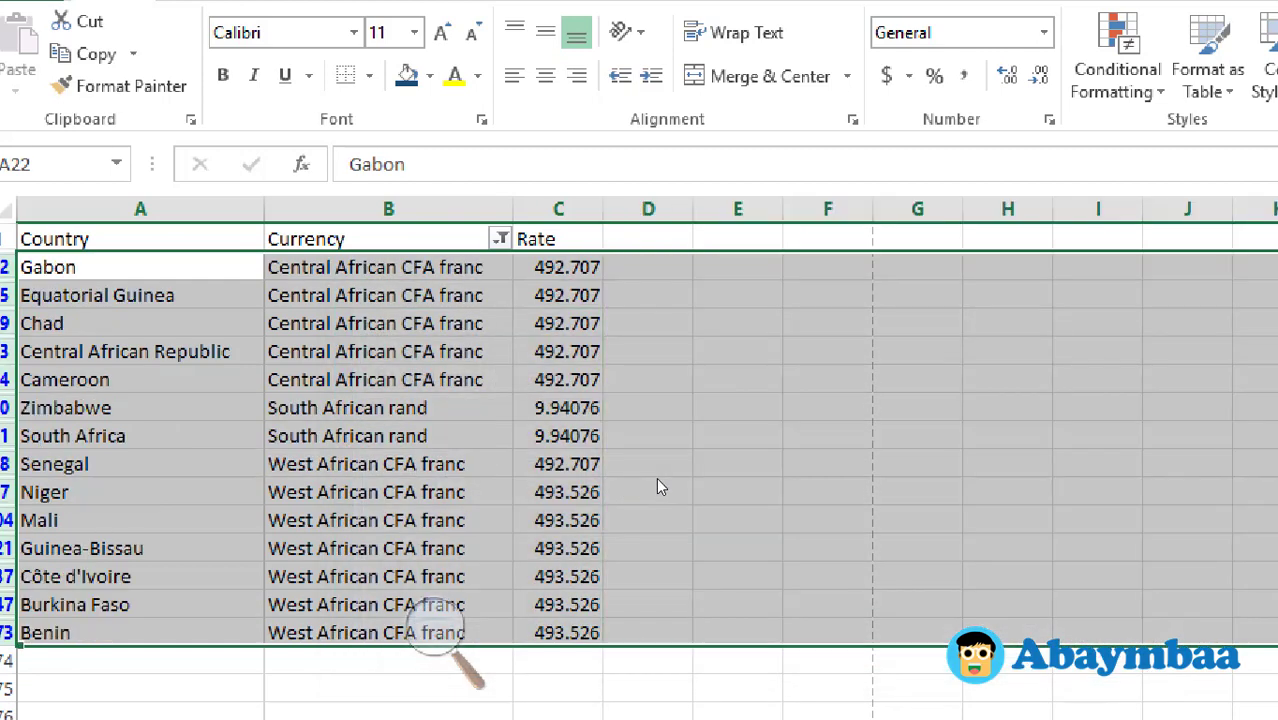
{"action": "left_click", "coordinate": [499, 344]}
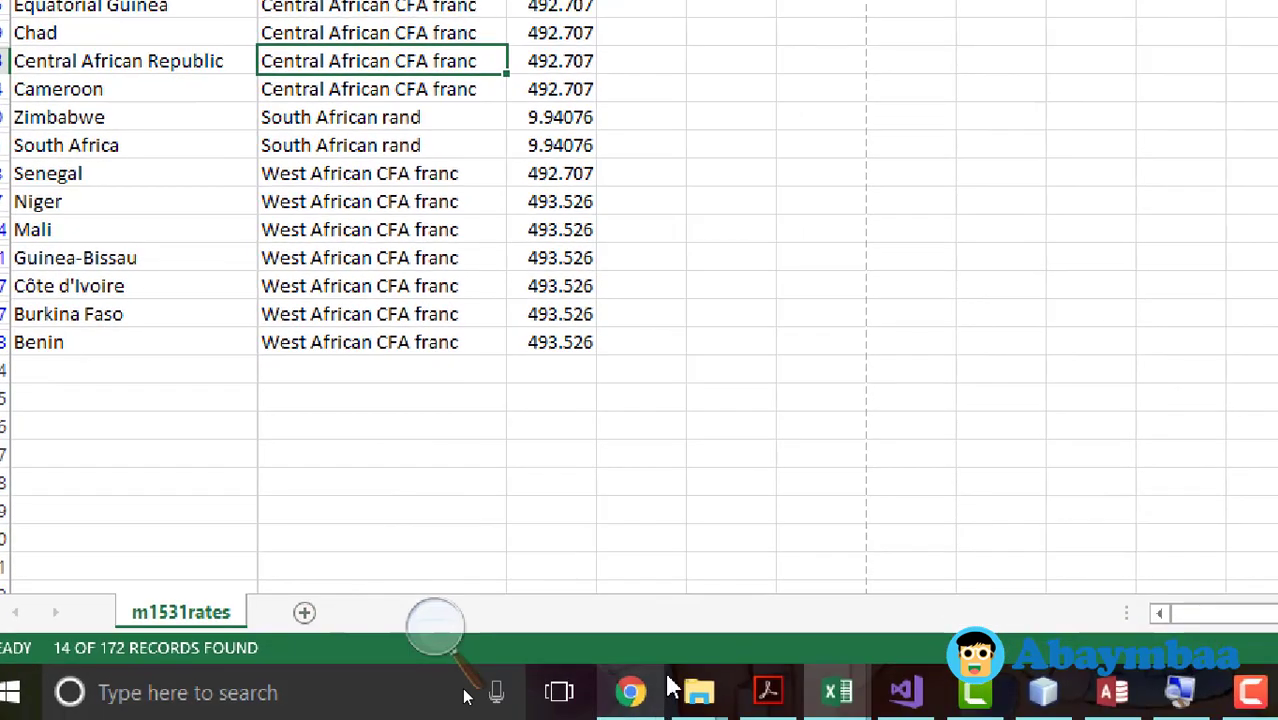
Step: Bring the Acrobat exam paper forward and scroll to the print requirements and question 38
{"action": "left_click", "coordinate": [766, 690]}
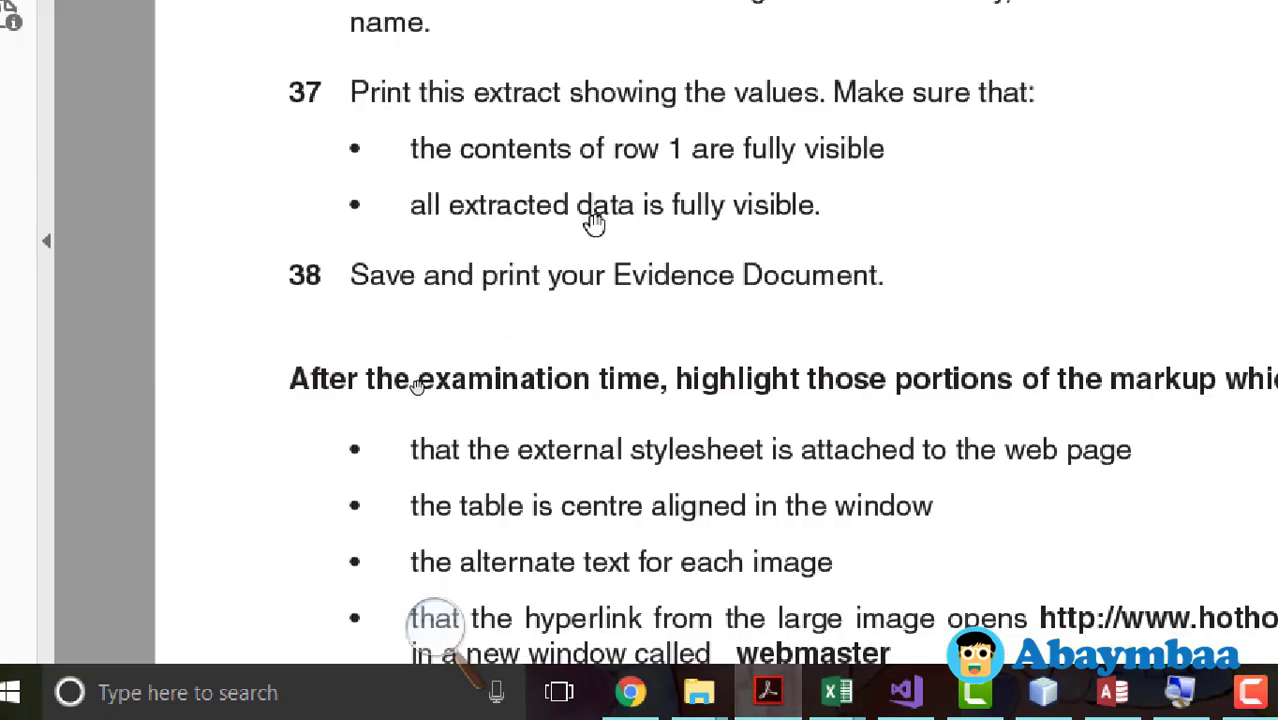
{"action": "scroll", "coordinate": [840, 157], "scroll_direction": "up", "scroll_amount": 3}
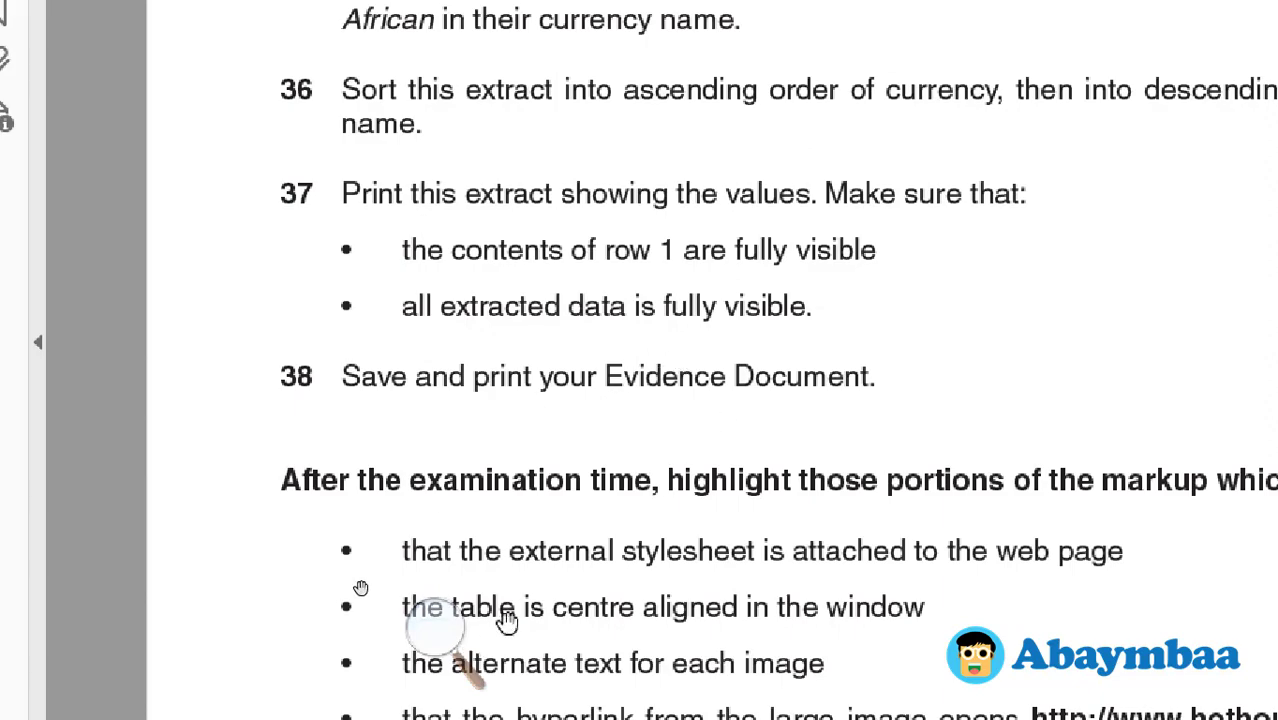
{"action": "key", "text": "alt+Tab"}
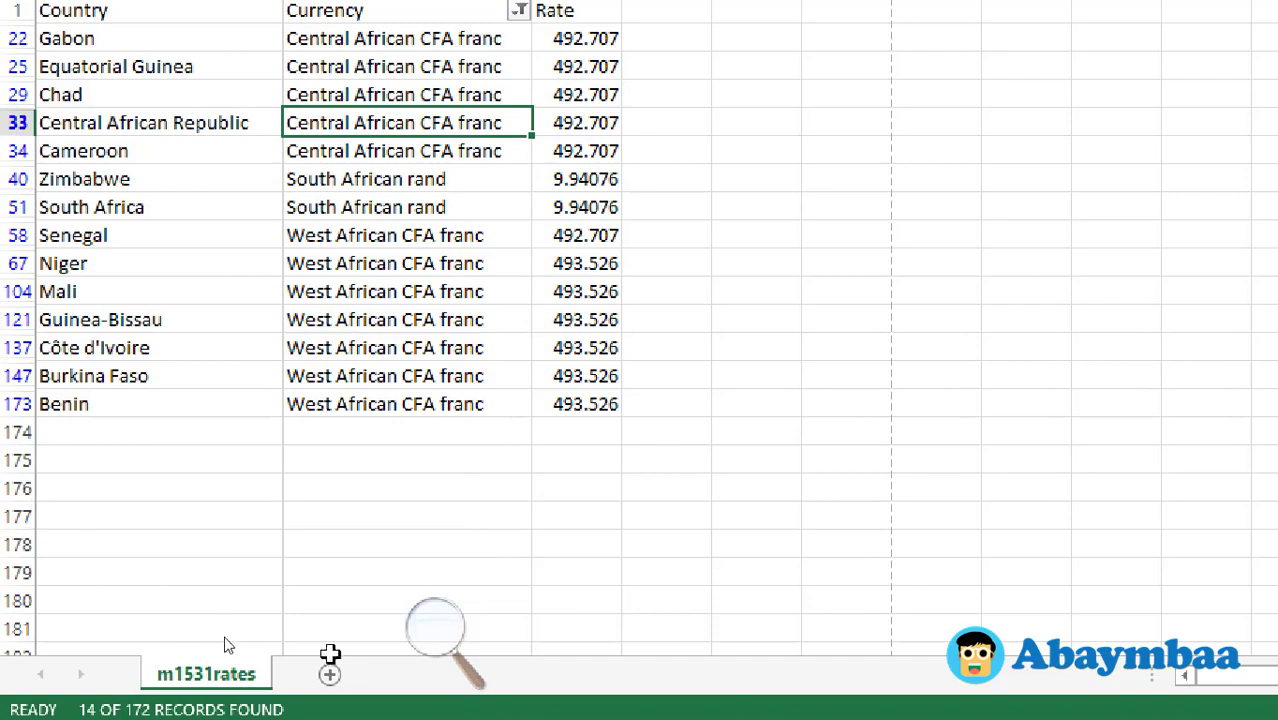
{"action": "key", "text": "alt+Tab"}
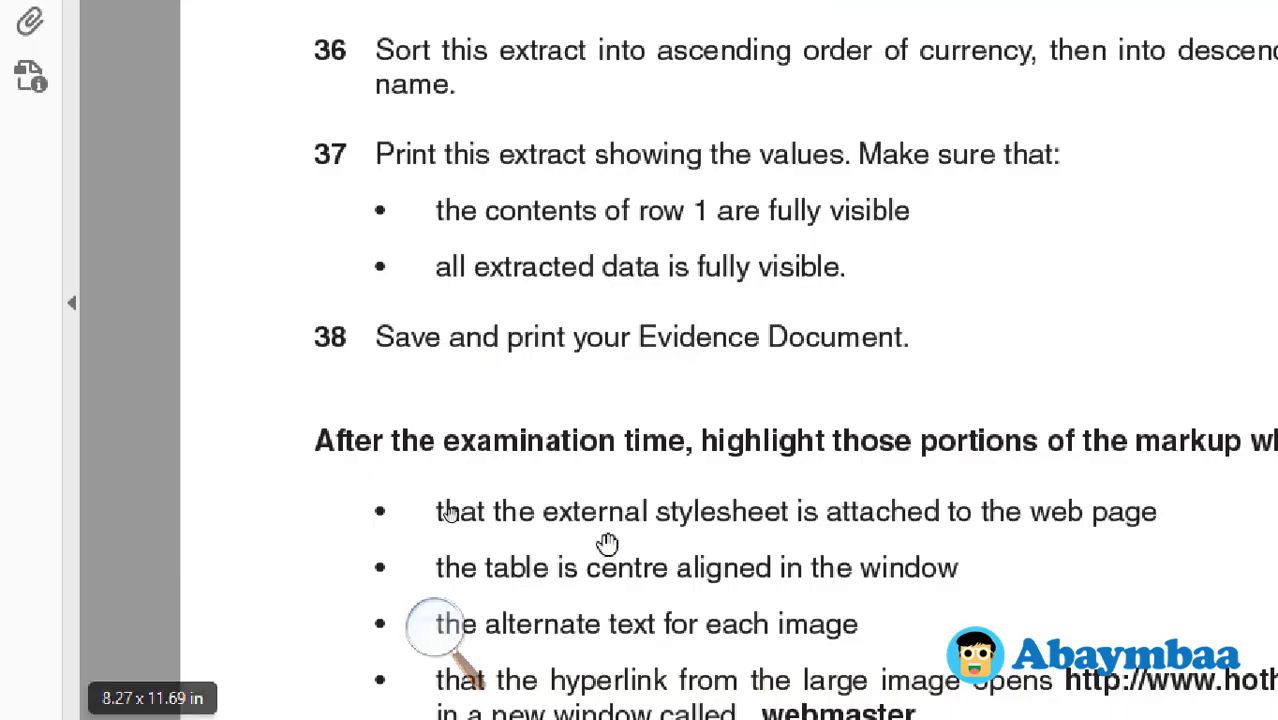
{"action": "scroll", "coordinate": [528, 465], "scroll_direction": "down", "scroll_amount": 3}
{"action": "scroll", "coordinate": [711, 443], "scroll_direction": "down", "scroll_amount": 3}
{"action": "scroll", "coordinate": [722, 441], "scroll_direction": "down", "scroll_amount": 5}
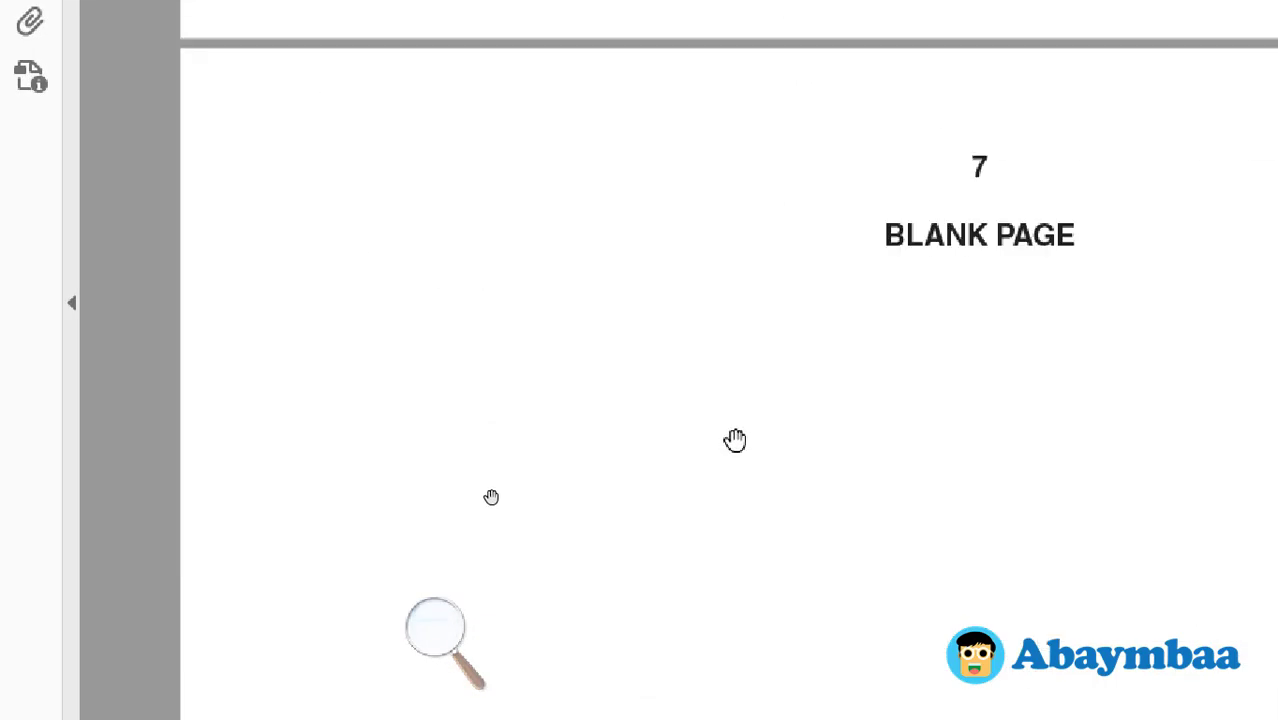
{"action": "scroll", "coordinate": [734, 443], "scroll_direction": "up", "scroll_amount": 3}
{"action": "scroll", "coordinate": [736, 447], "scroll_direction": "up", "scroll_amount": 5}
{"action": "scroll", "coordinate": [736, 447], "scroll_direction": "up", "scroll_amount": 3}
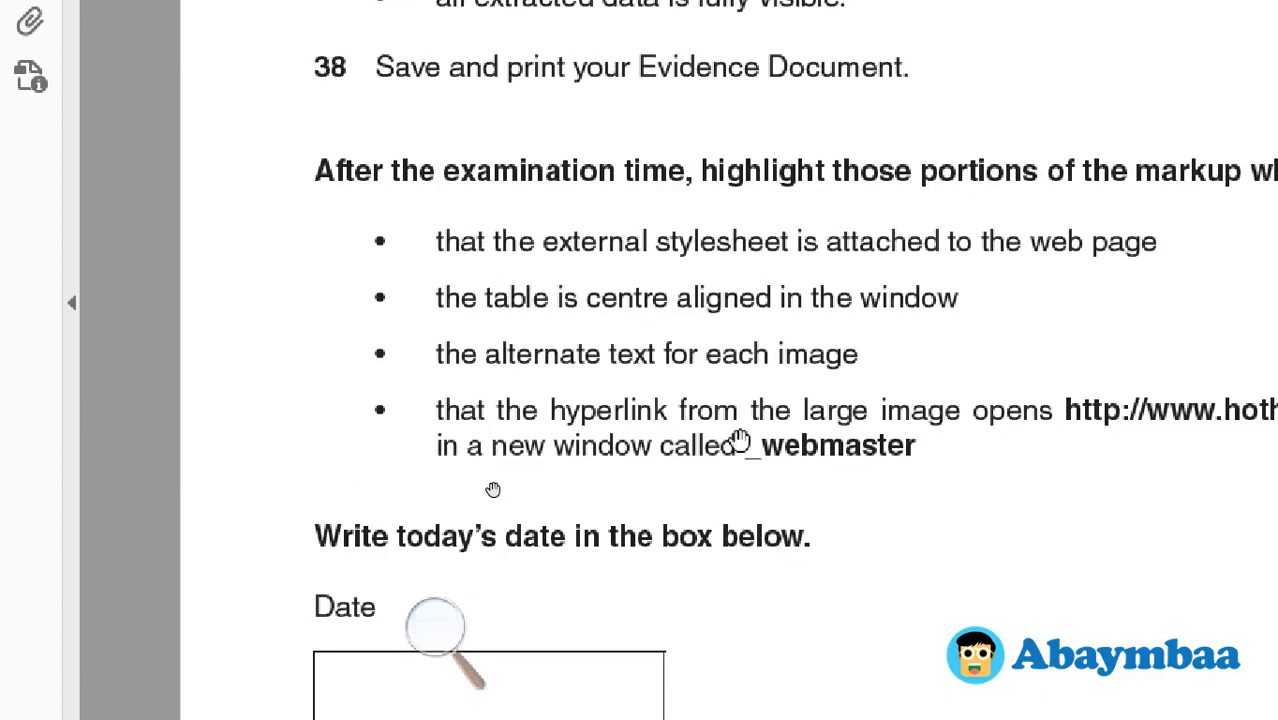